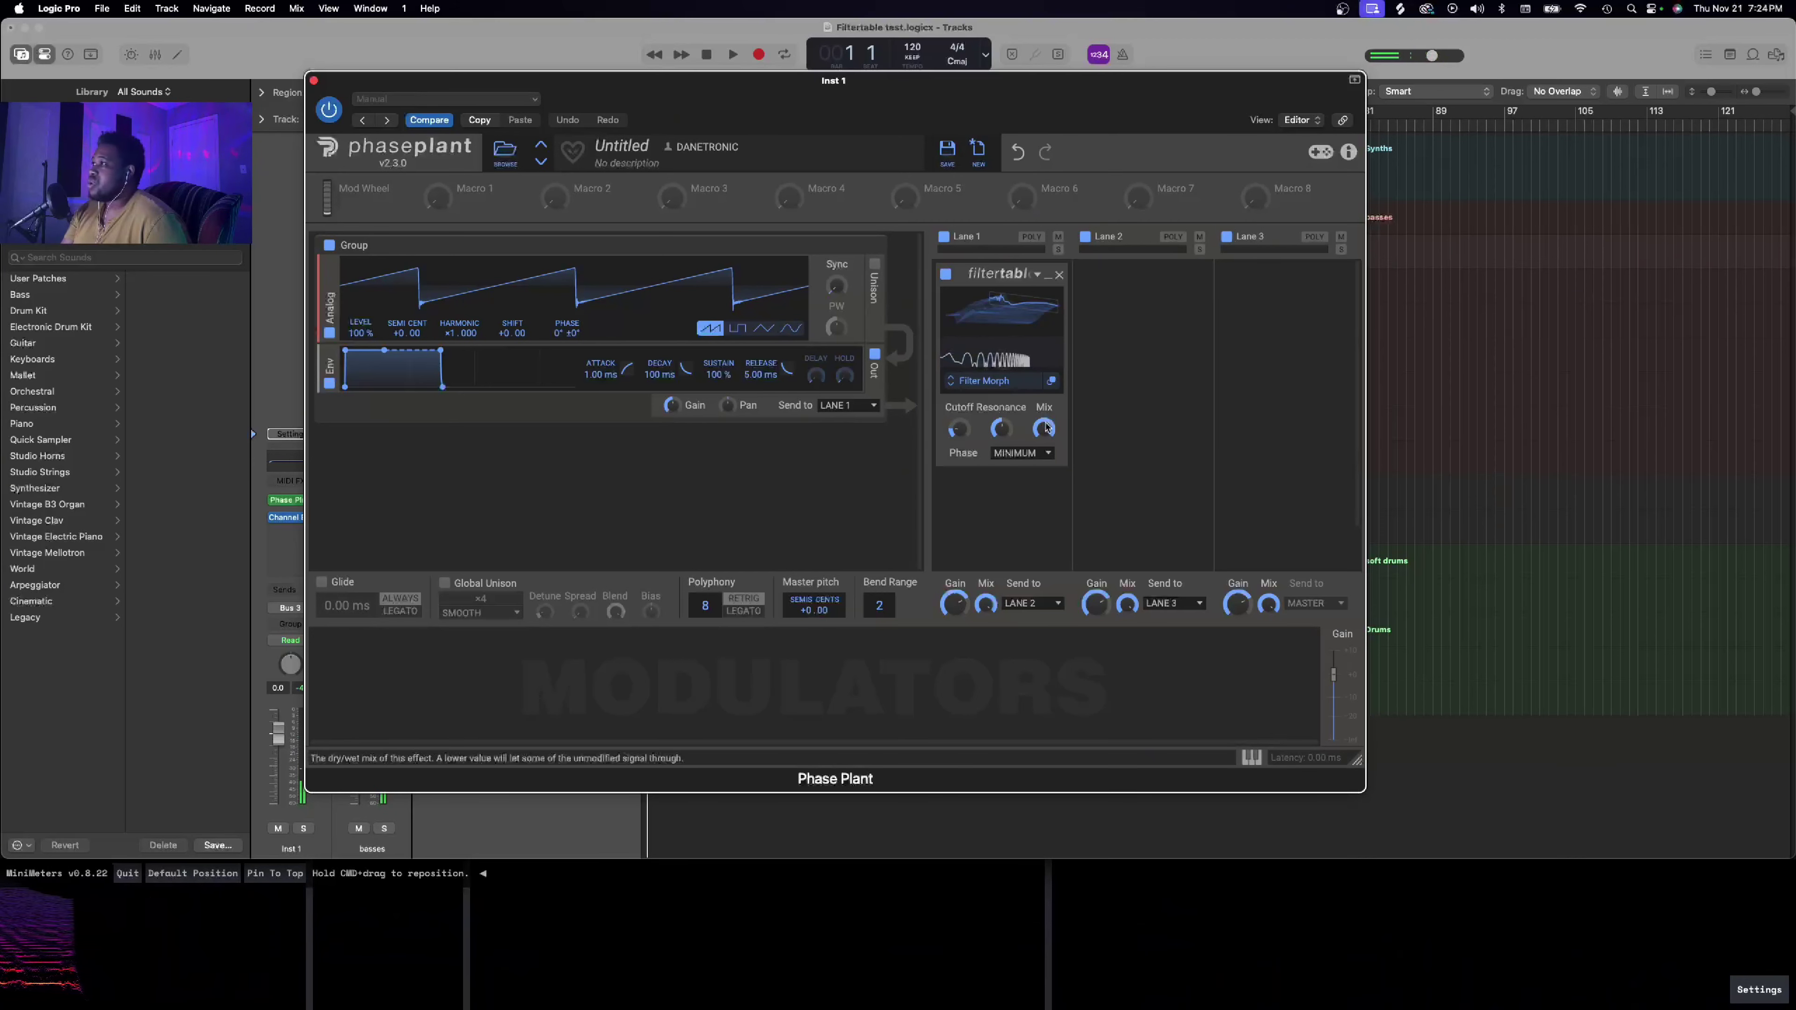
Step: Browse the factory filter wavetable categories available for the Filtertable, from Chaotic and Color through Combs, Formants and Spectral to Texture
mouse_move(1001, 430)
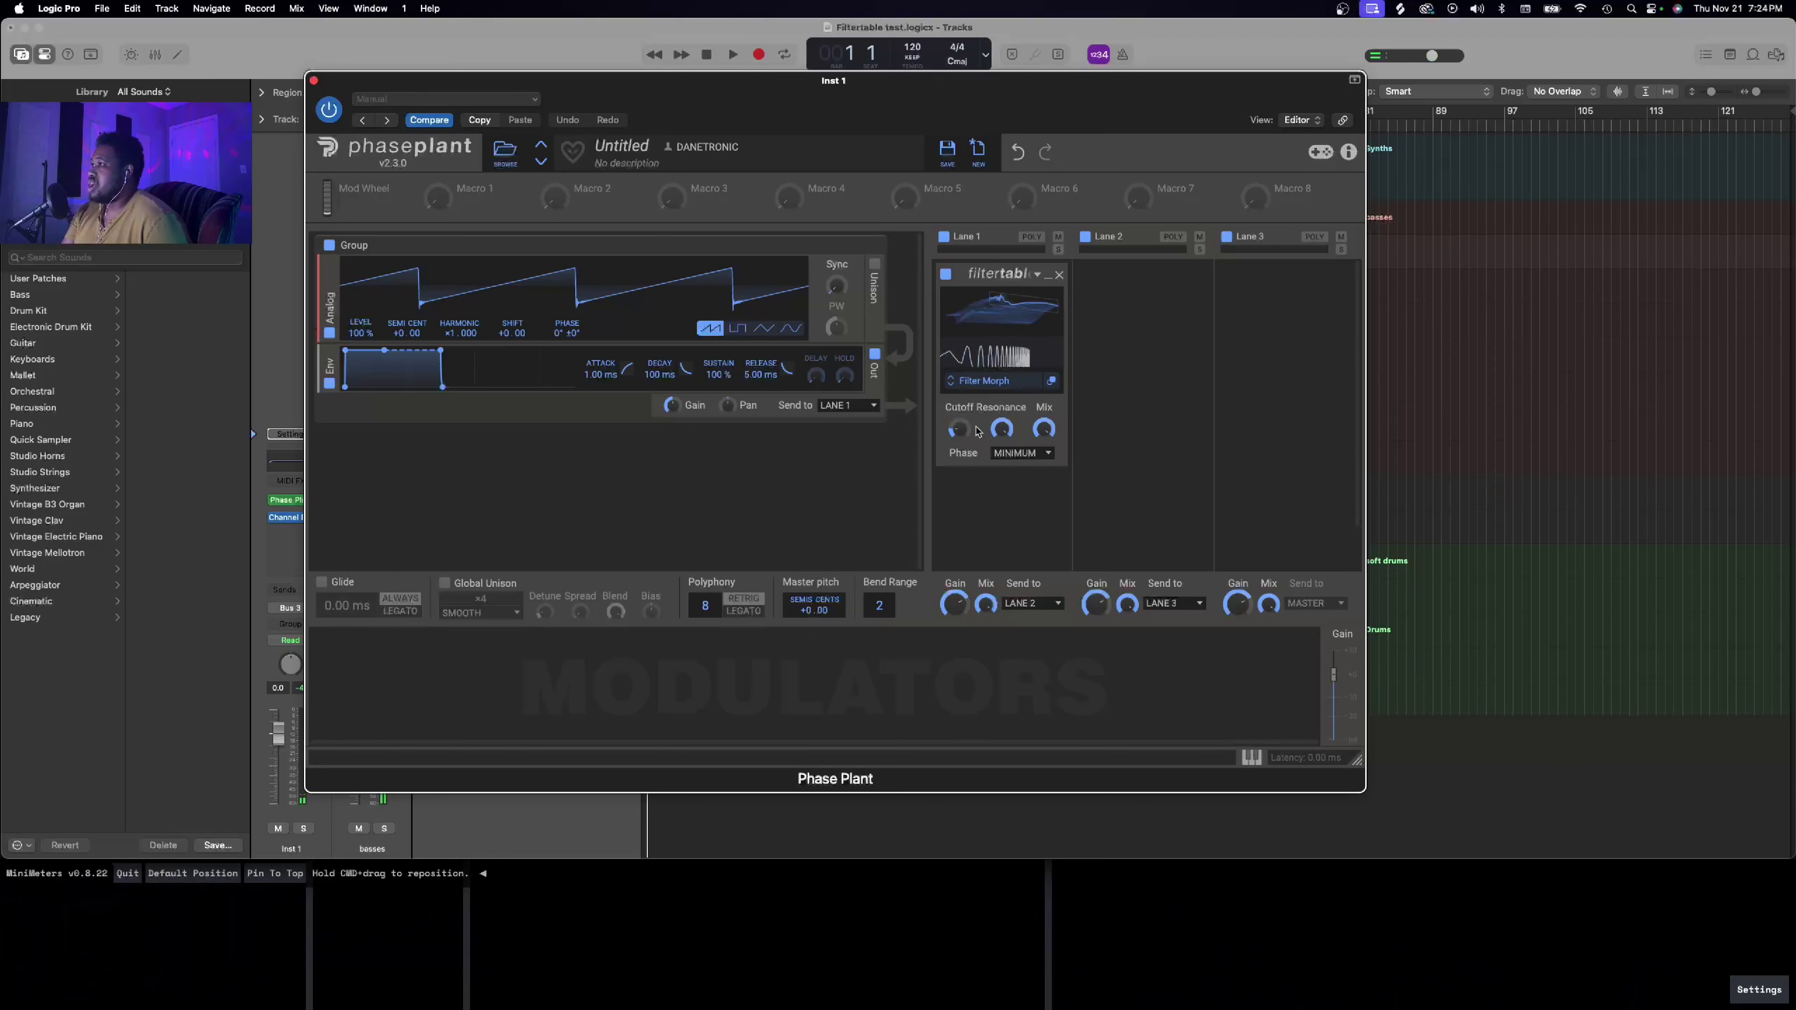
click(997, 388)
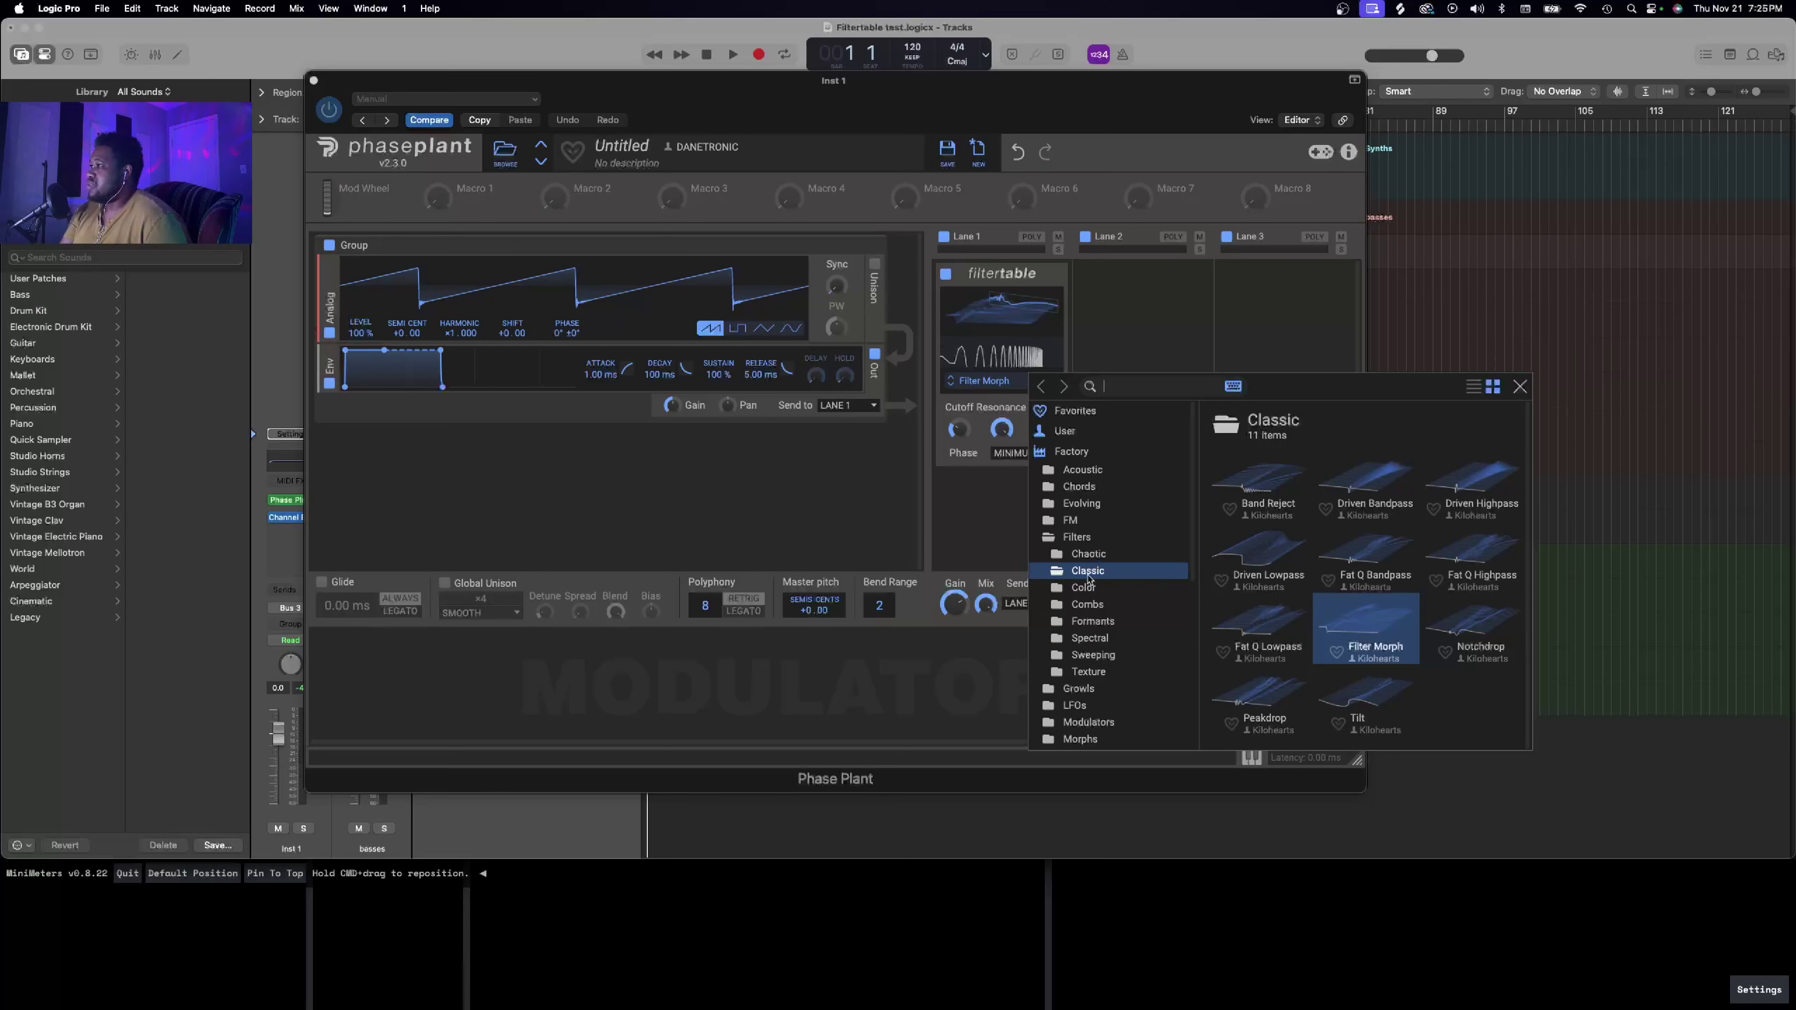
click(1089, 556)
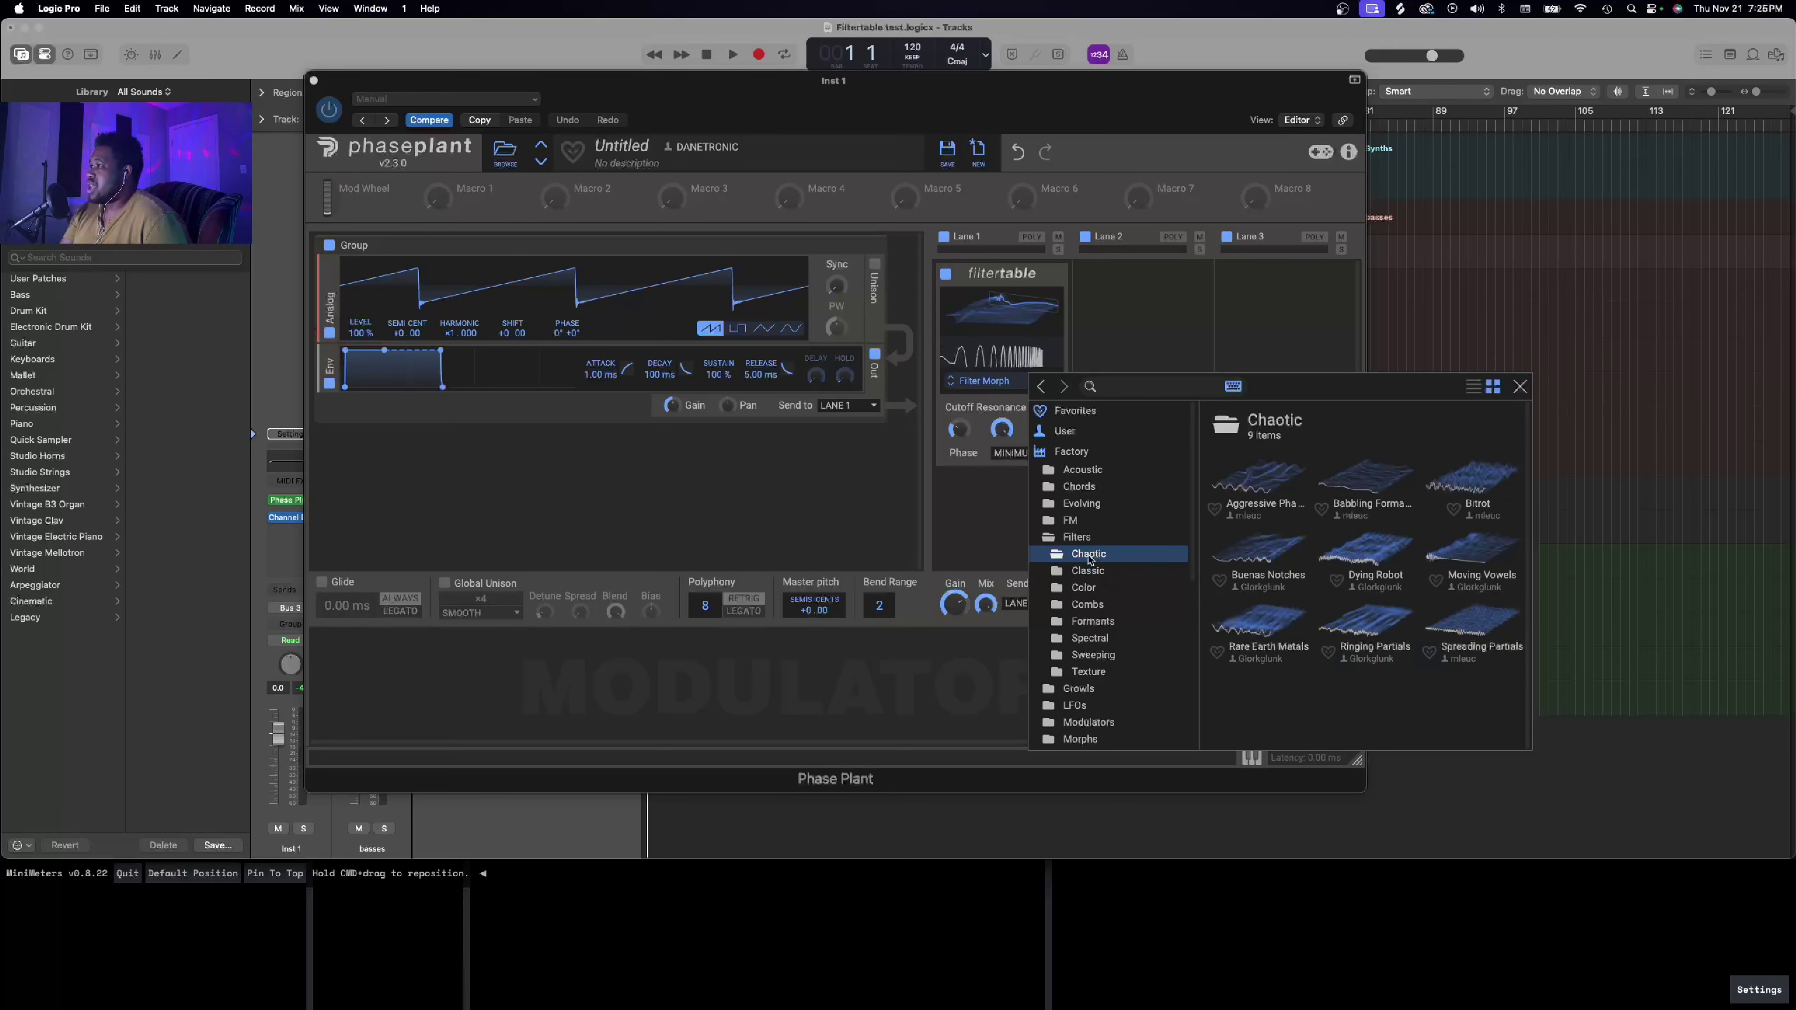
click(1086, 590)
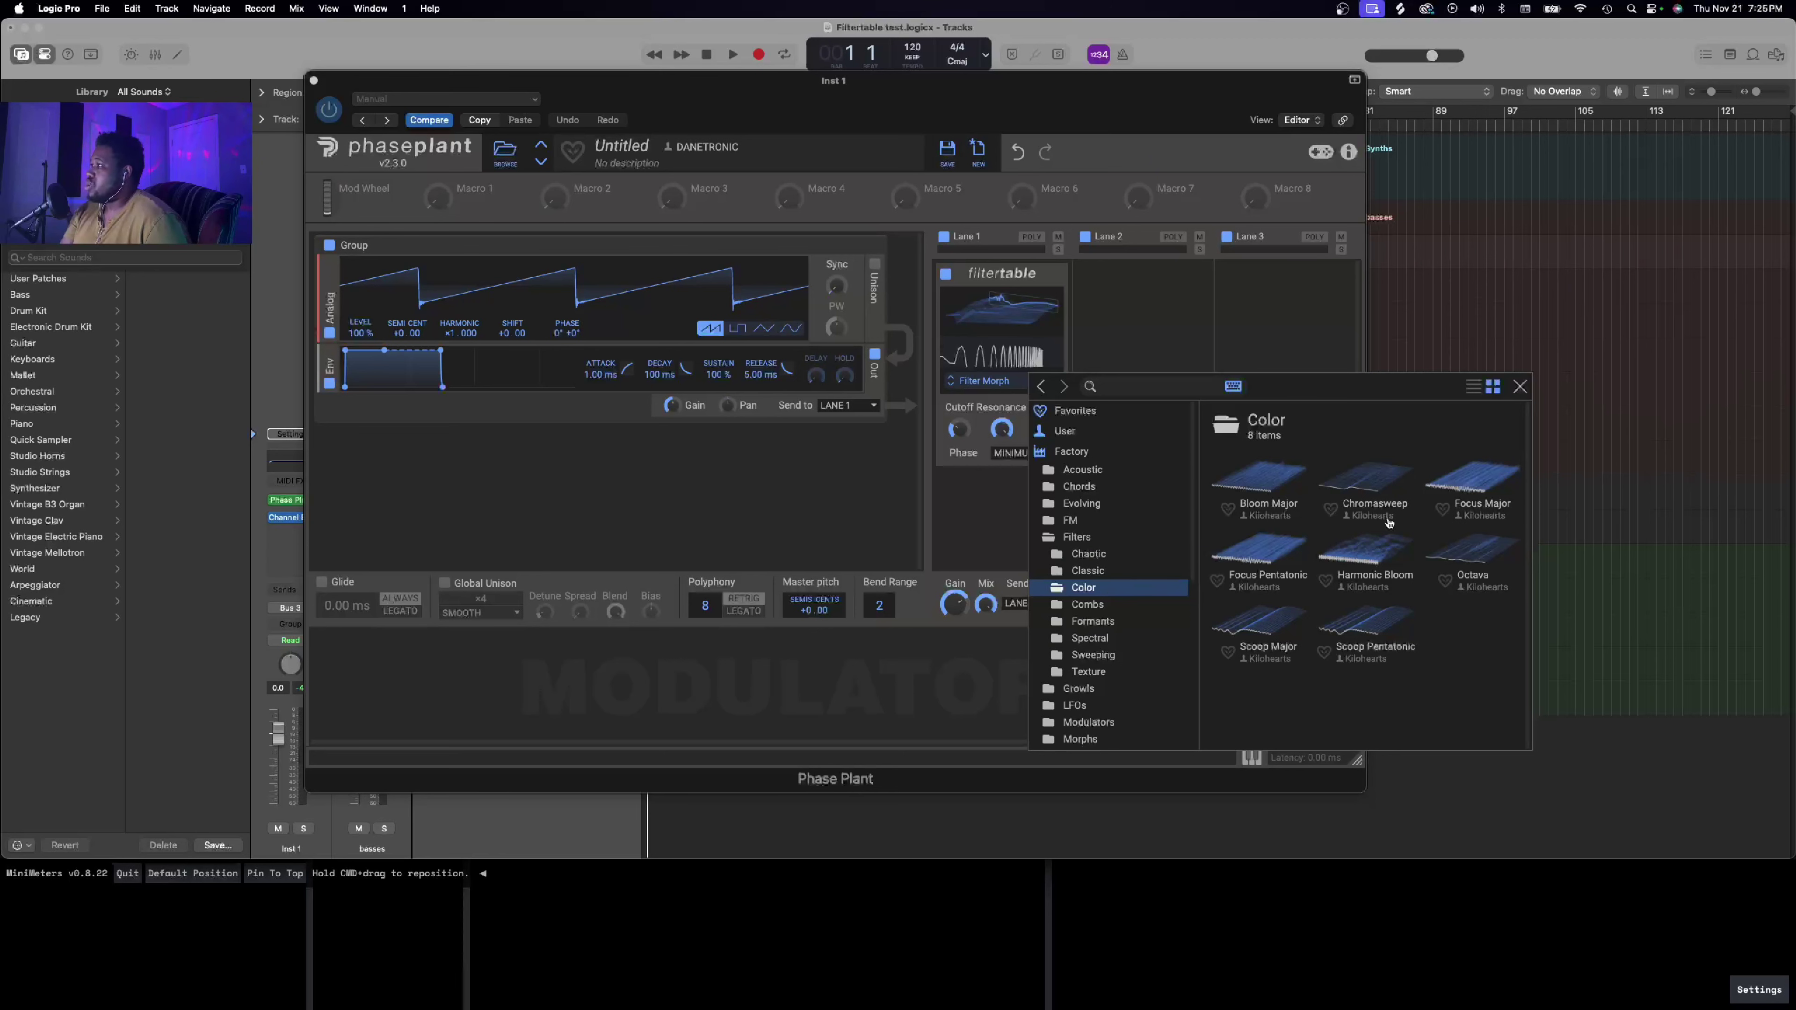
click(1096, 606)
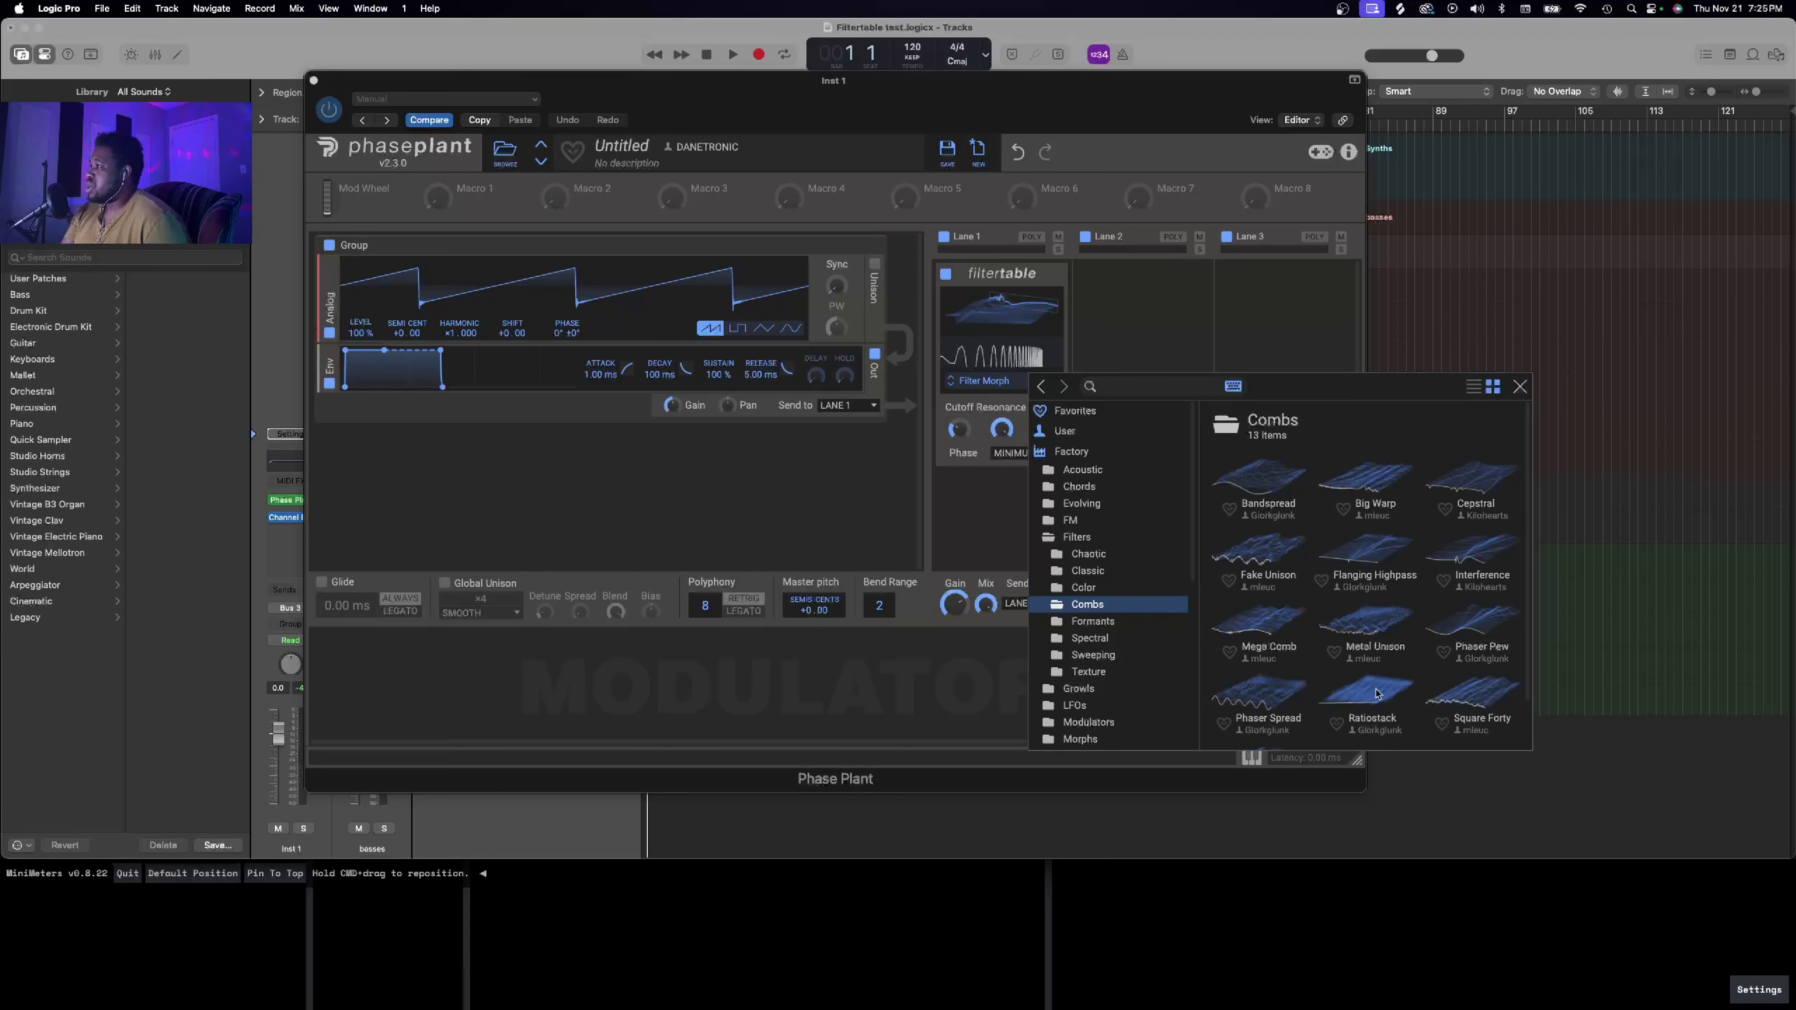
scroll(1213, 609, down, 2)
click(1135, 622)
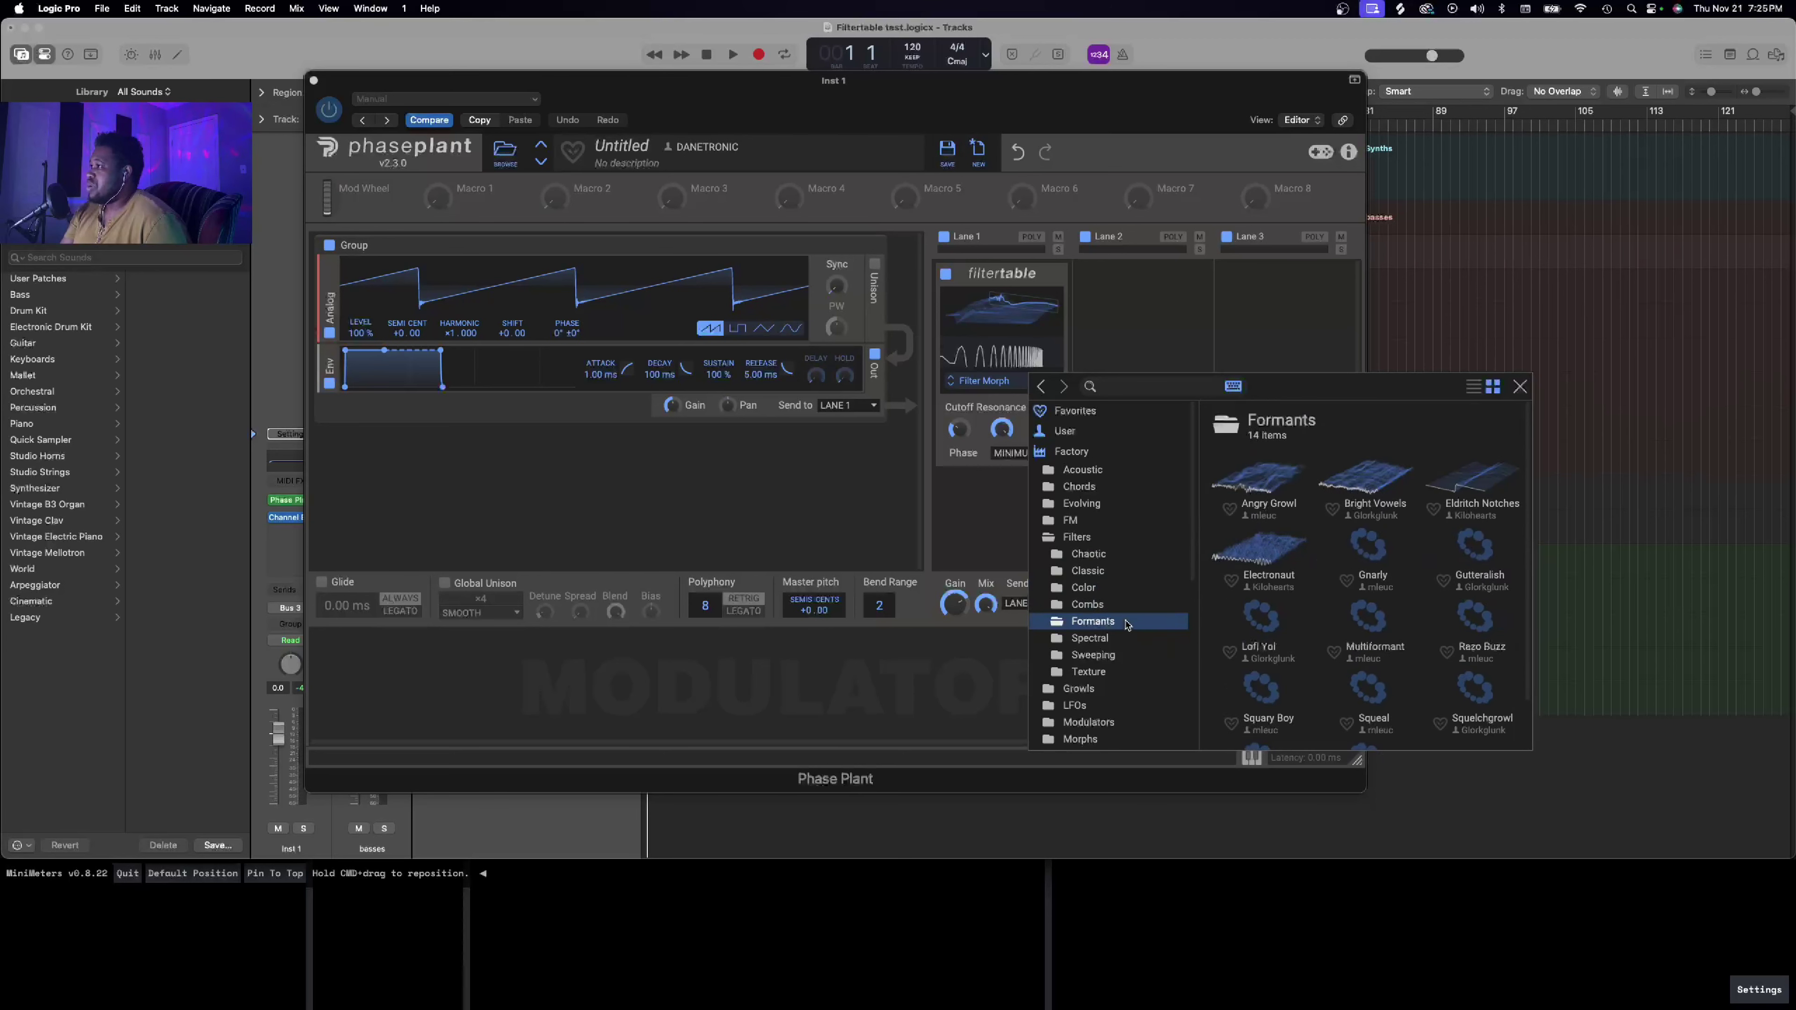
click(1114, 641)
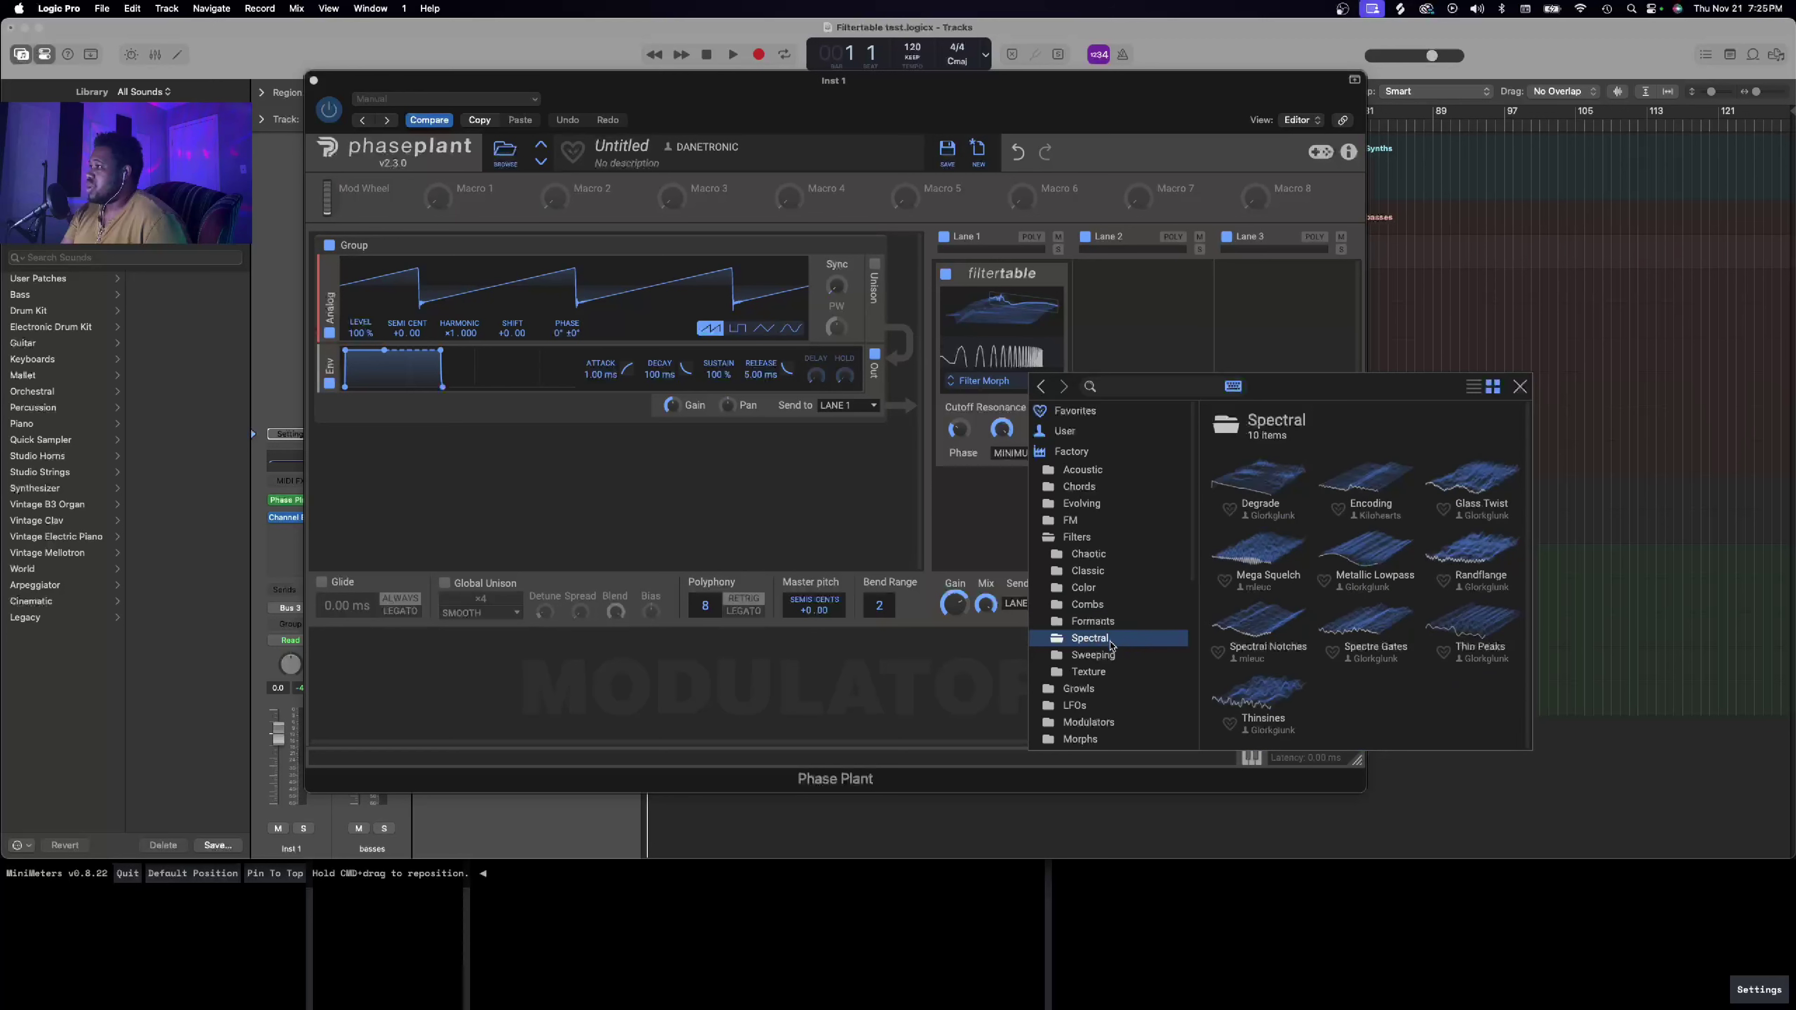
click(1102, 657)
click(1100, 672)
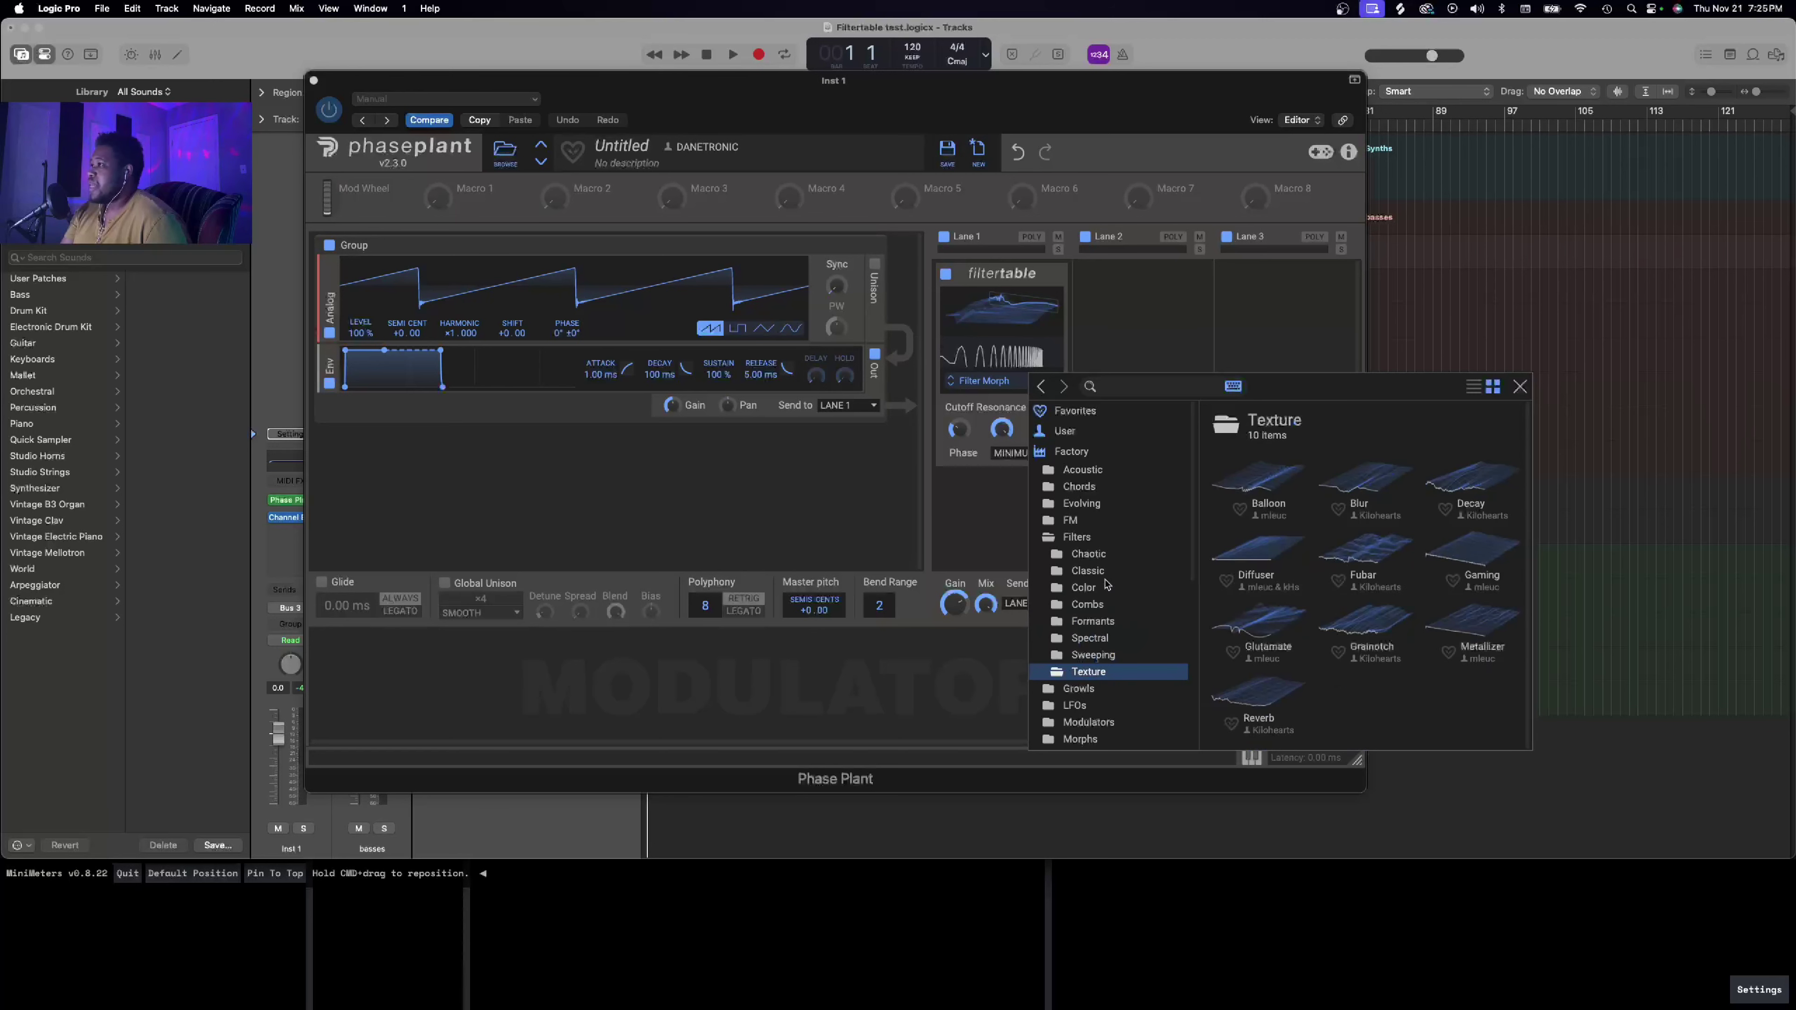
scroll(1103, 570, down, 6)
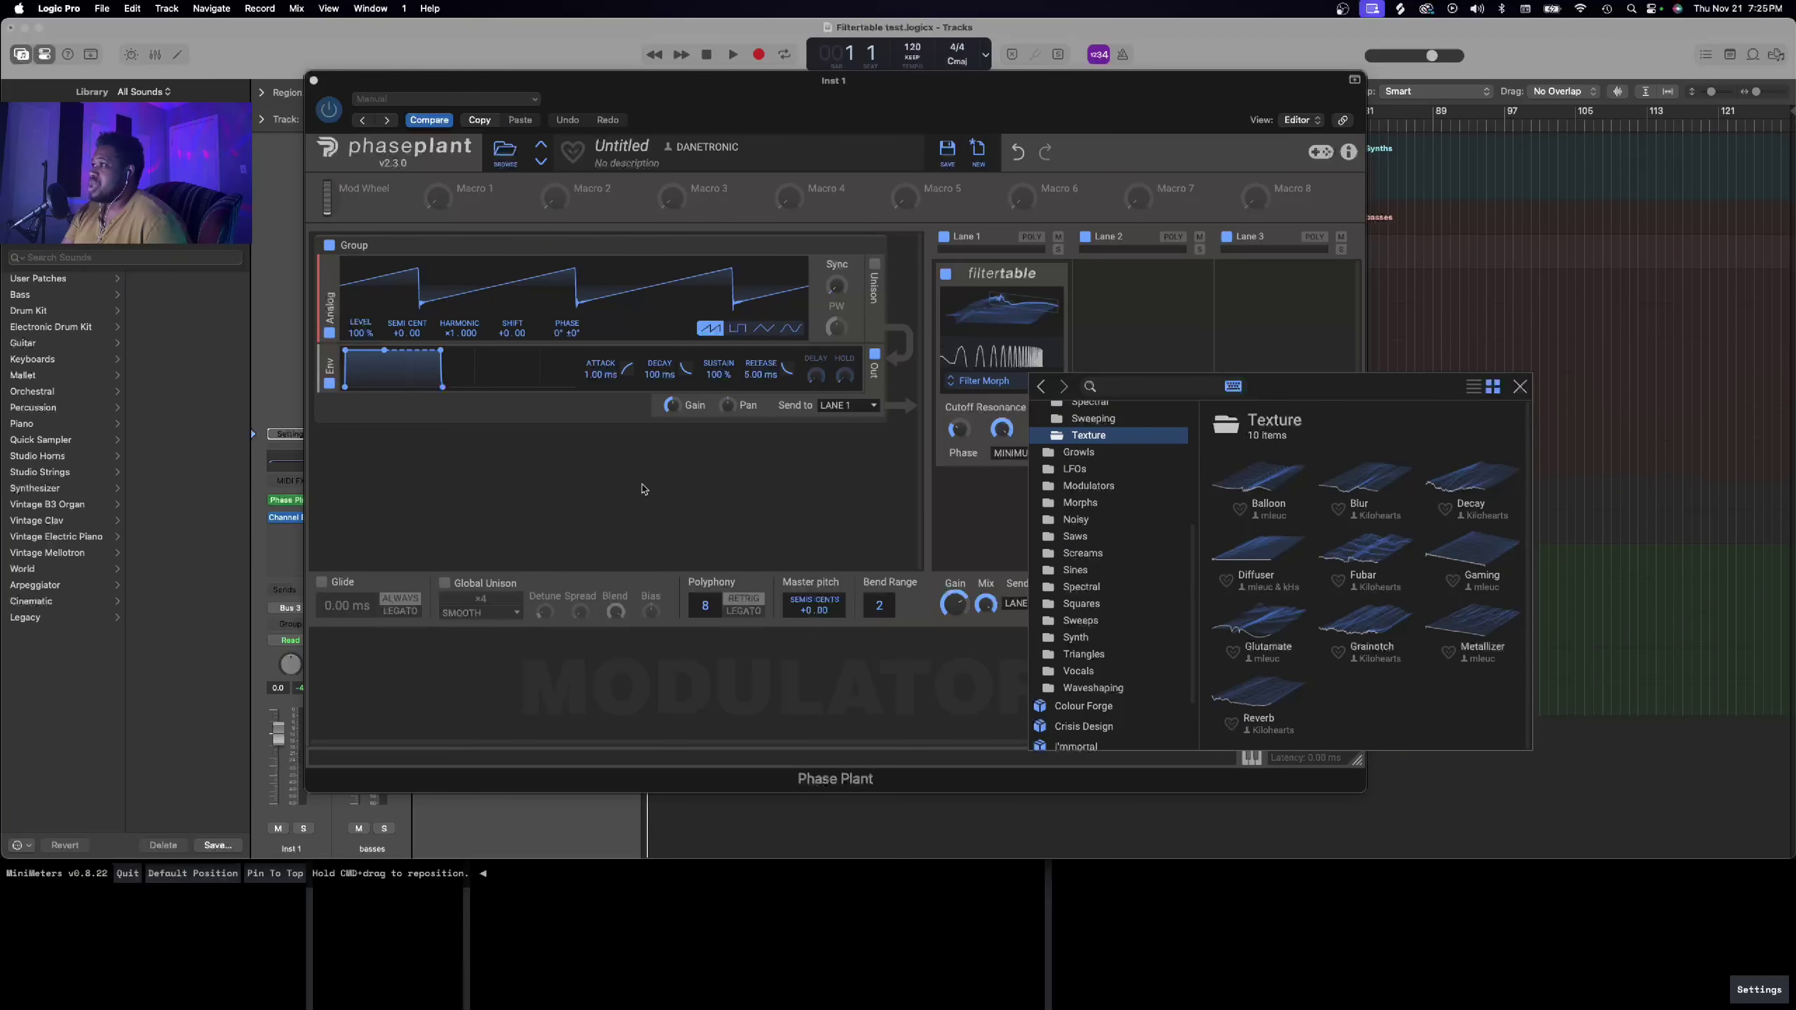
Step: Try a Wavetable generator in a new group to view its wavetable library, and remove the group
click(658, 465)
click(659, 465)
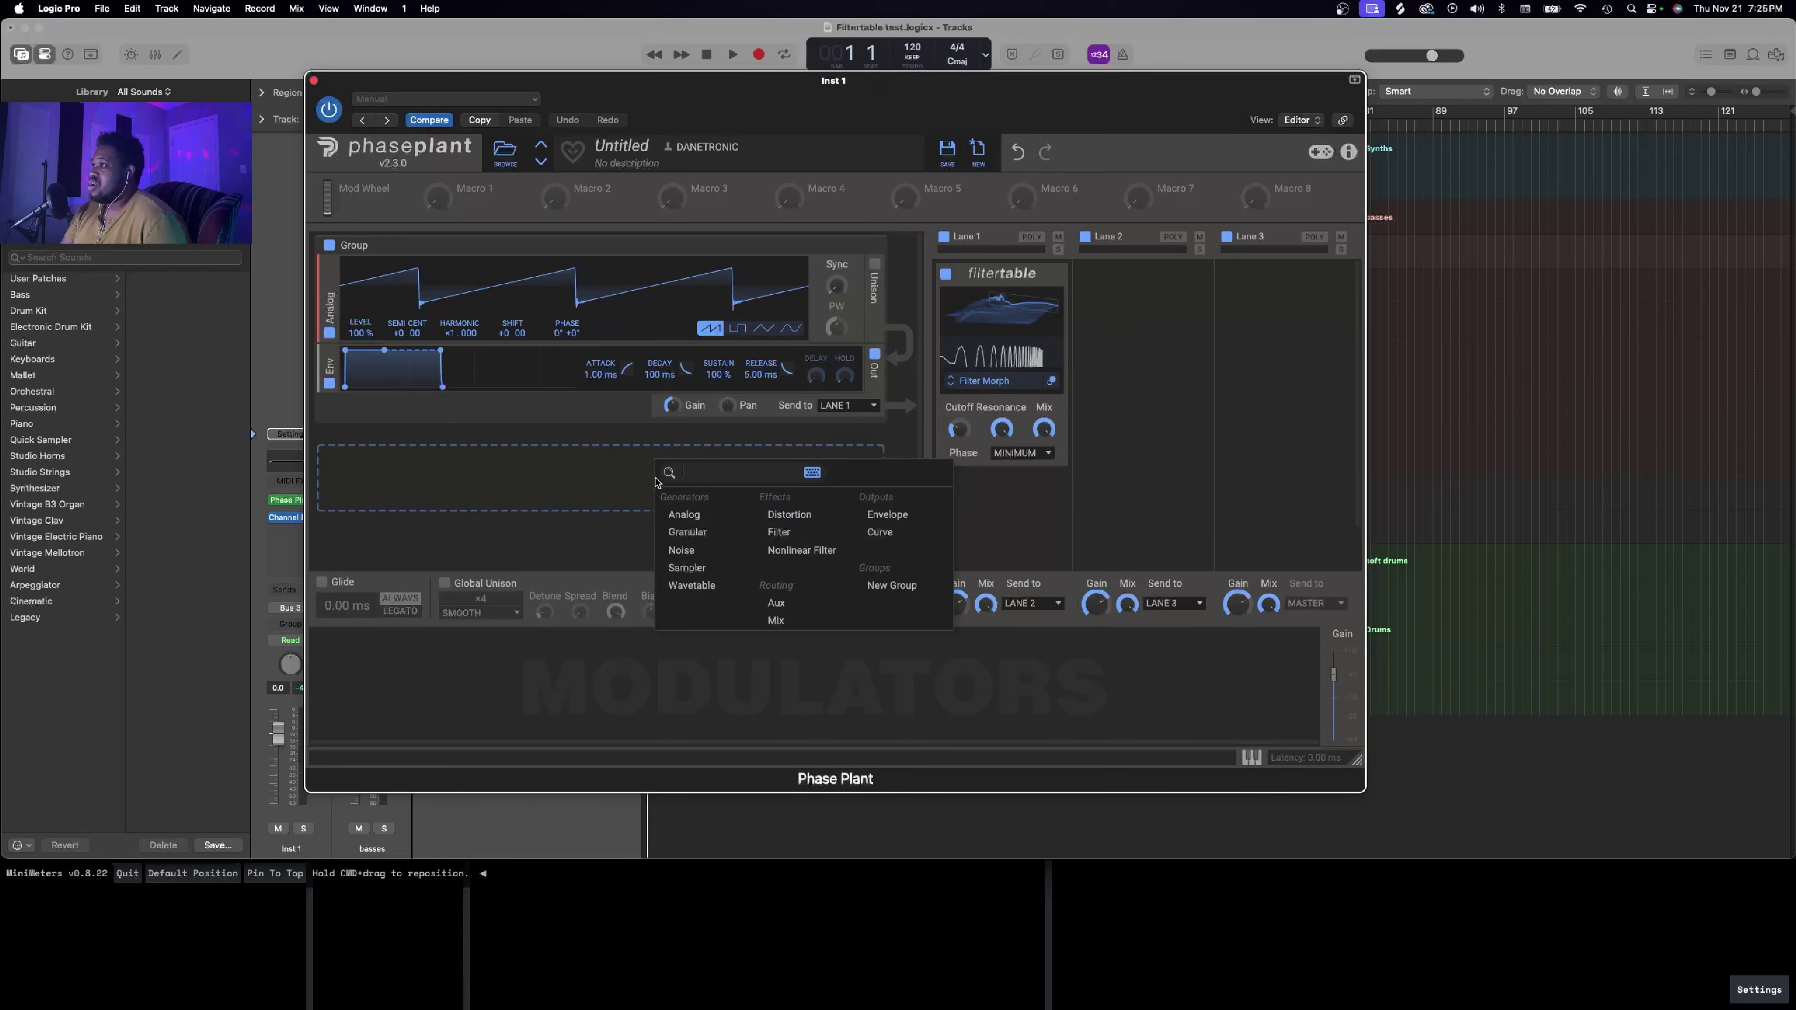
click(686, 585)
click(673, 481)
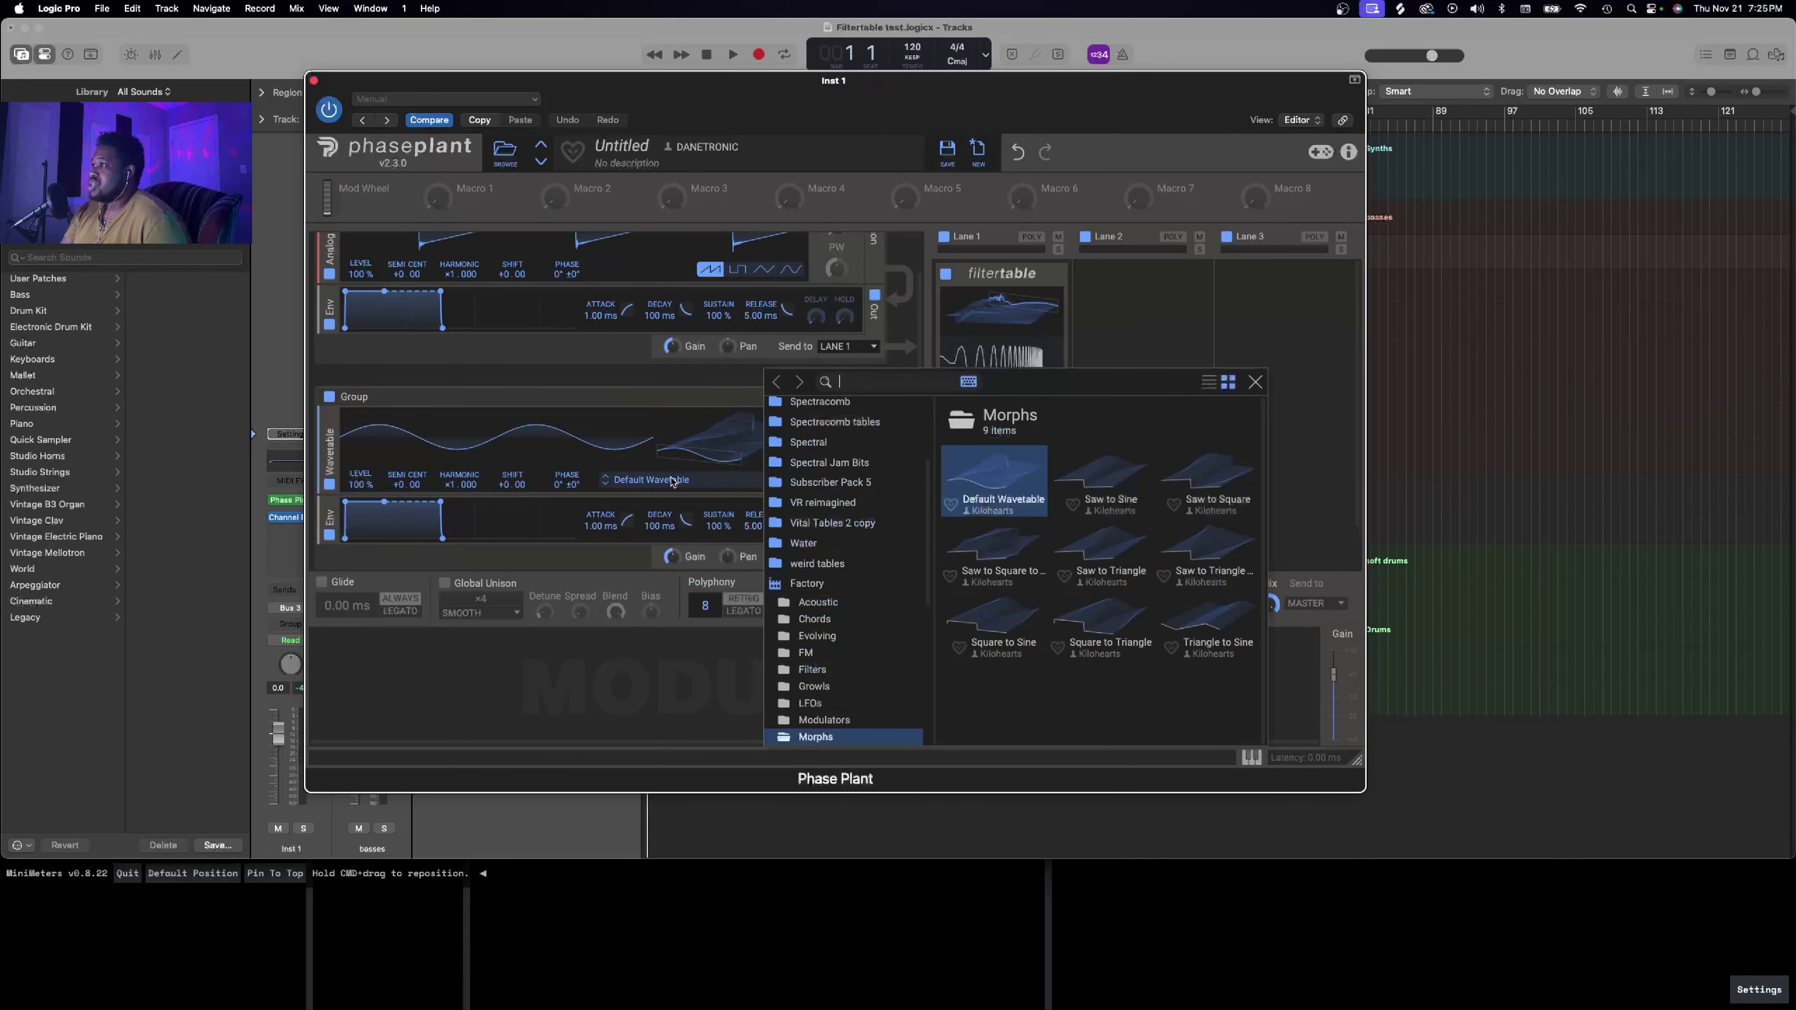
scroll(825, 739, down, 4)
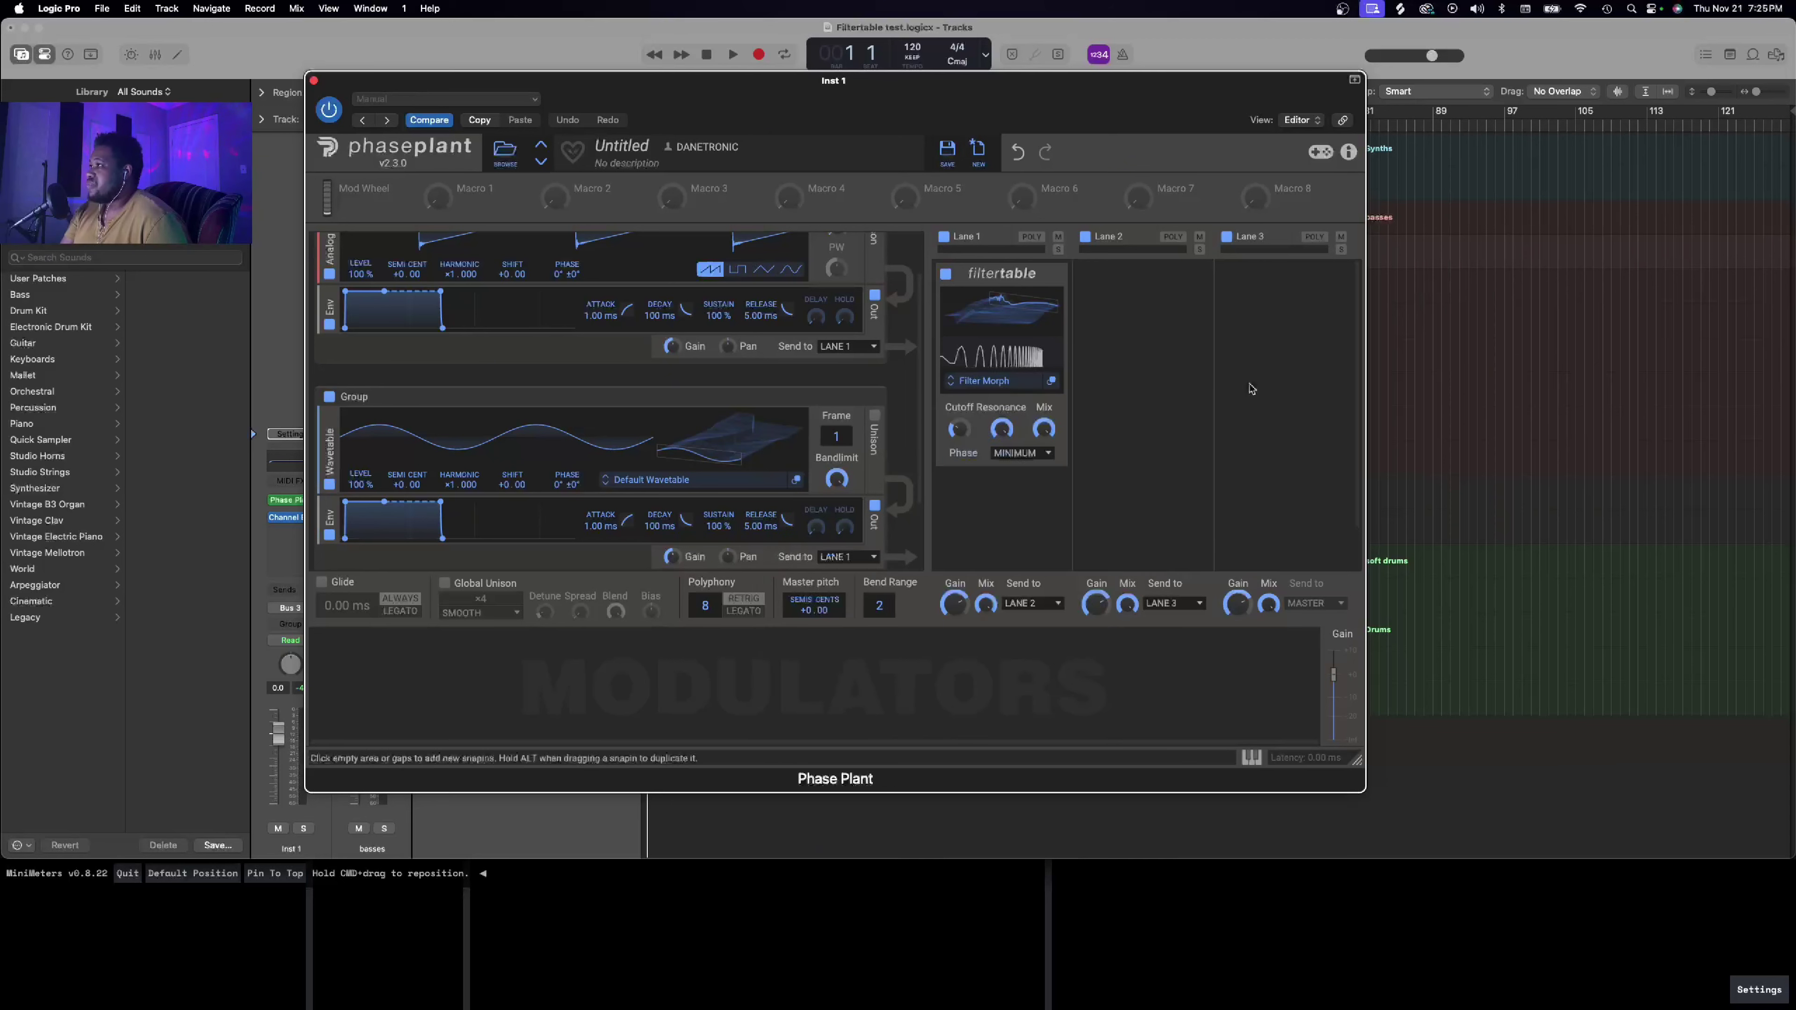
click(1255, 381)
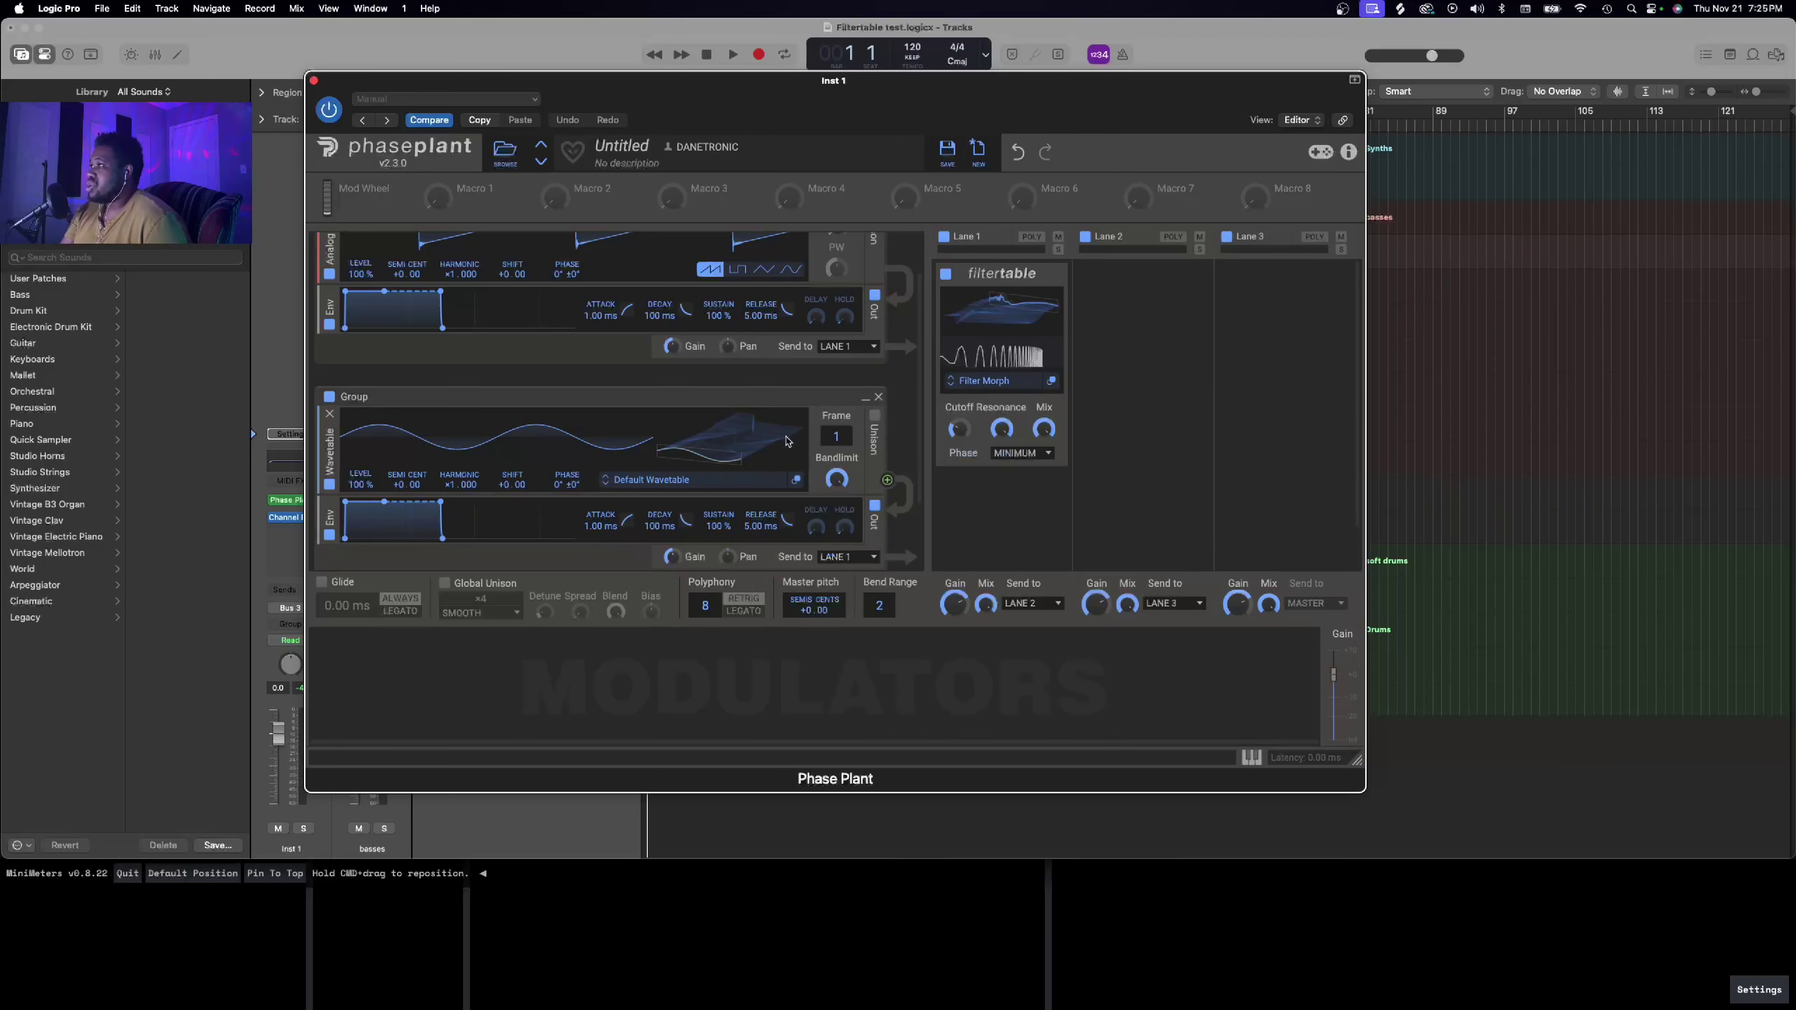
click(878, 397)
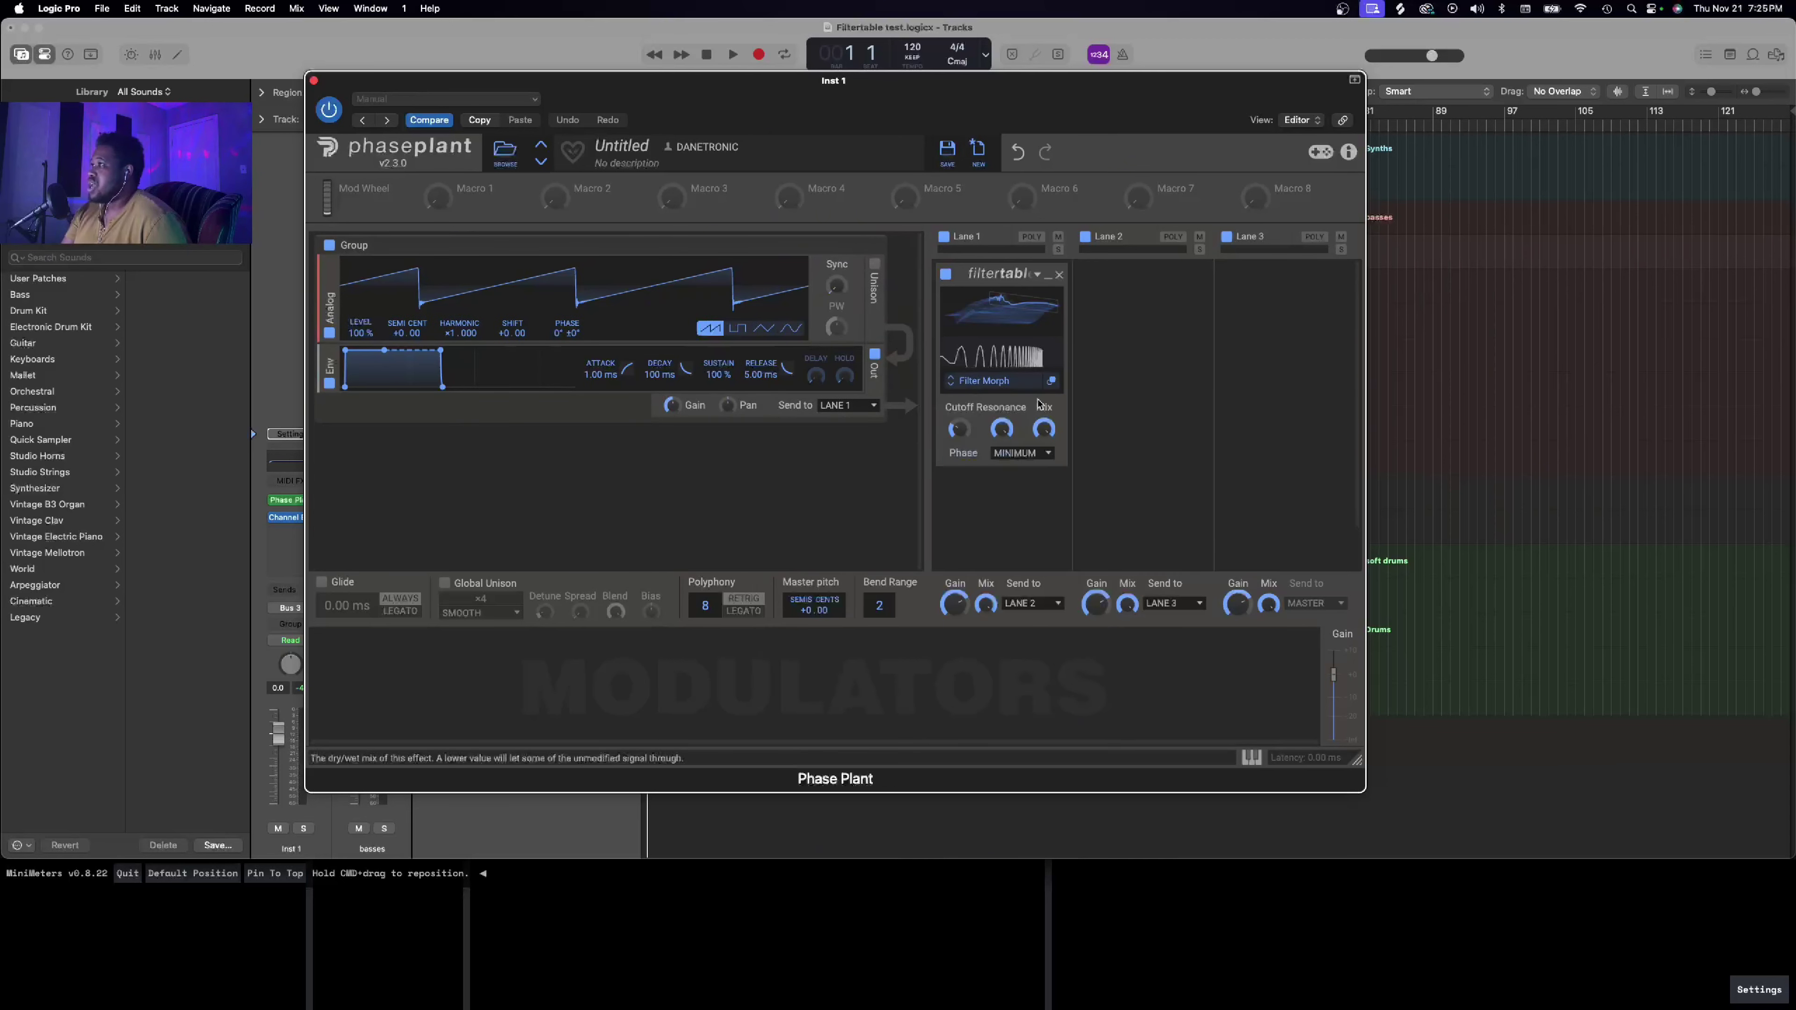
Step: Examine the Filtertable's other wavetable sources, including the general factory Spectral folder and the User folder
click(1033, 386)
scroll(1087, 538, up, 5)
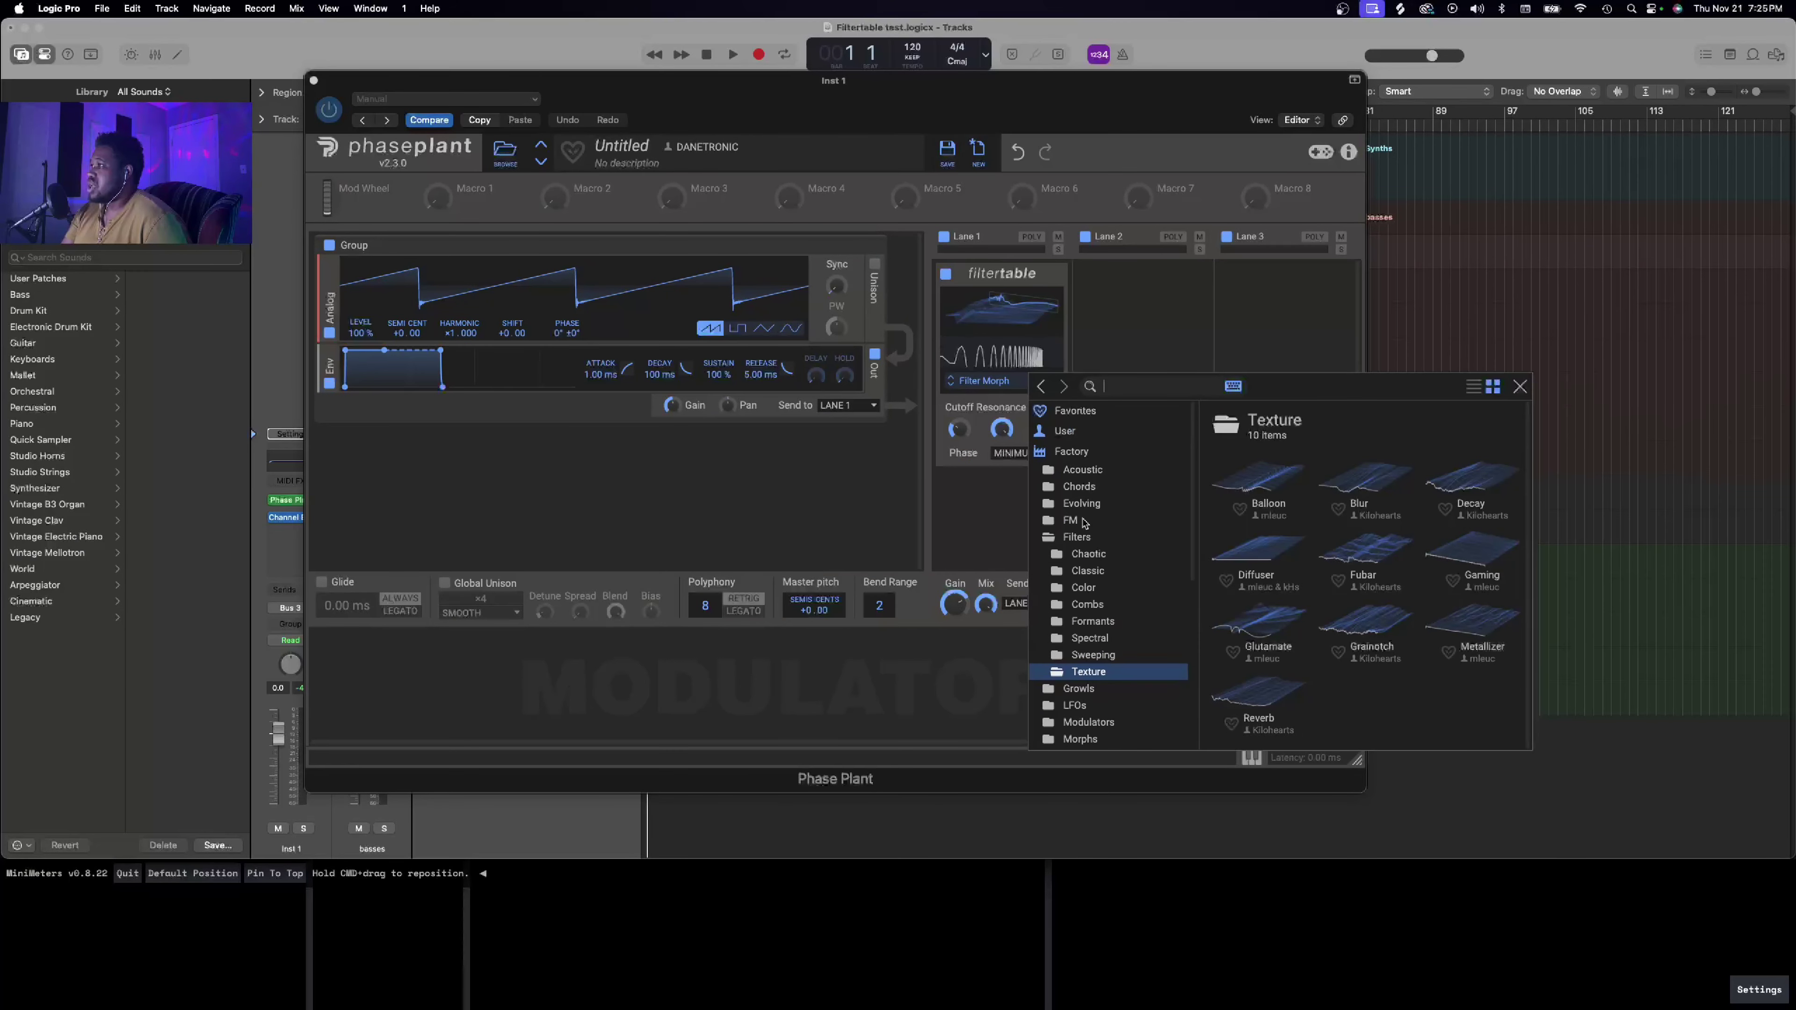
scroll(1085, 522, down, 8)
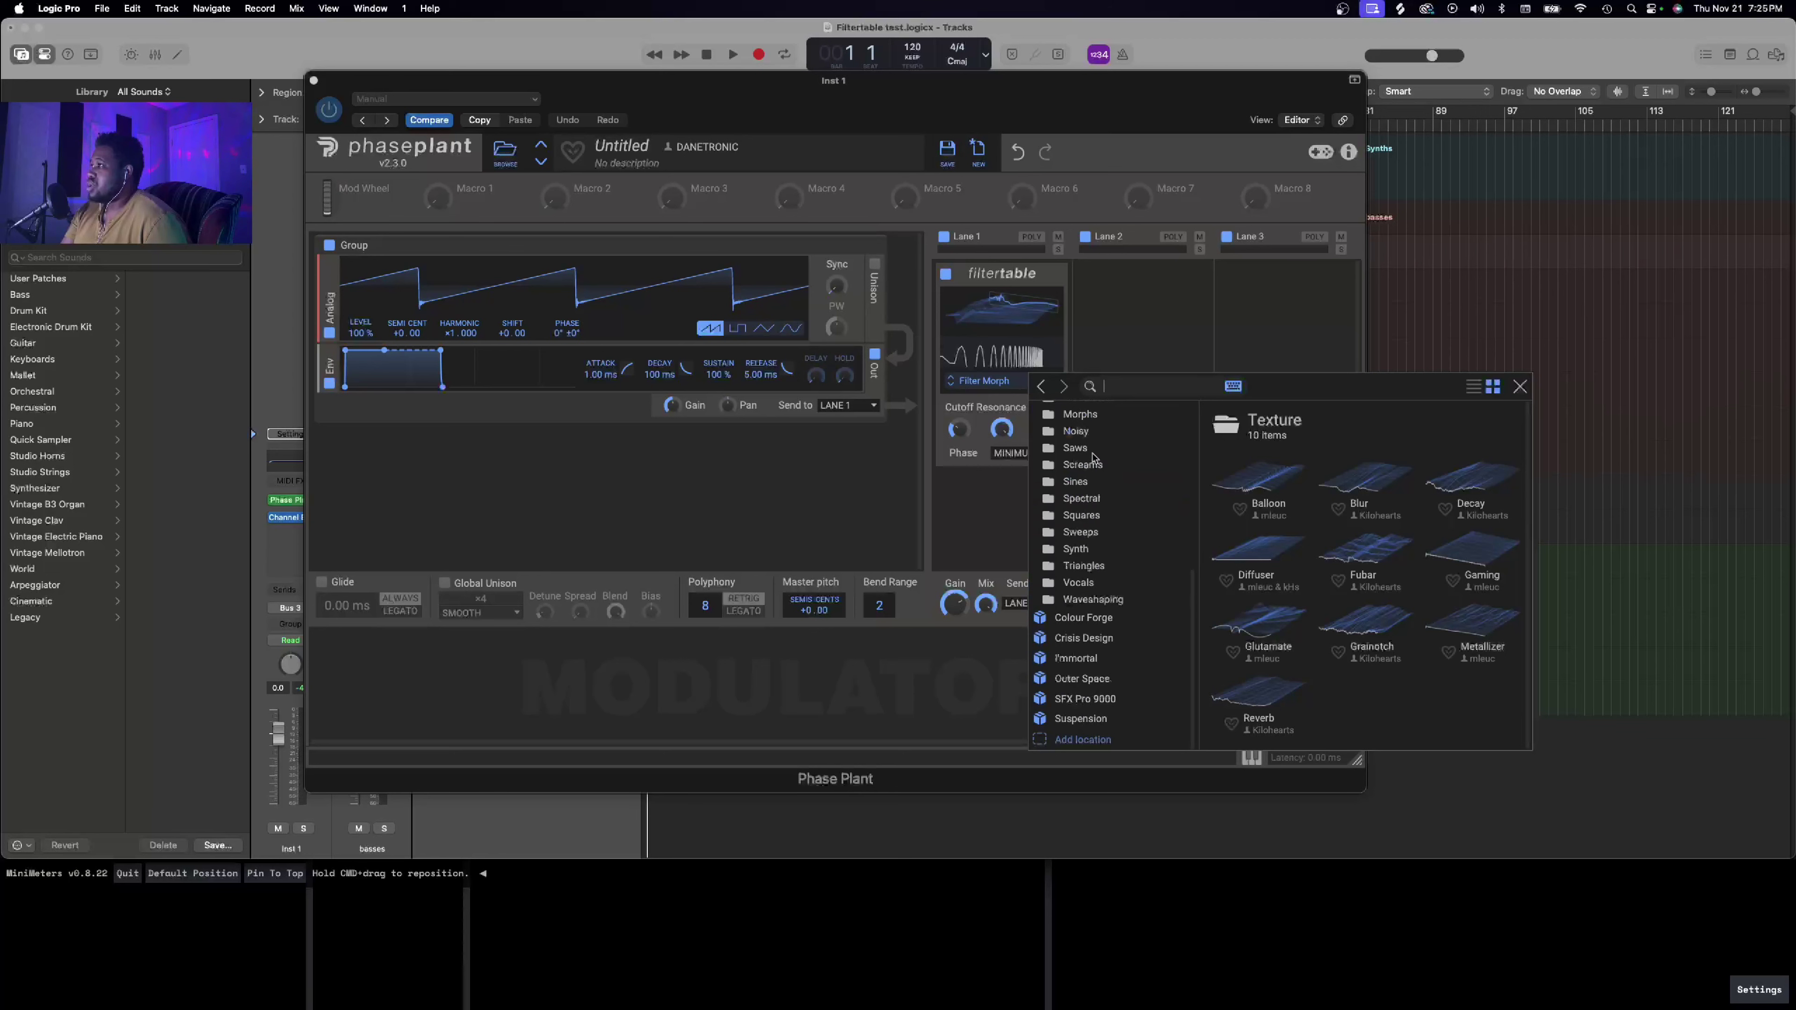
scroll(1094, 458, up, 2)
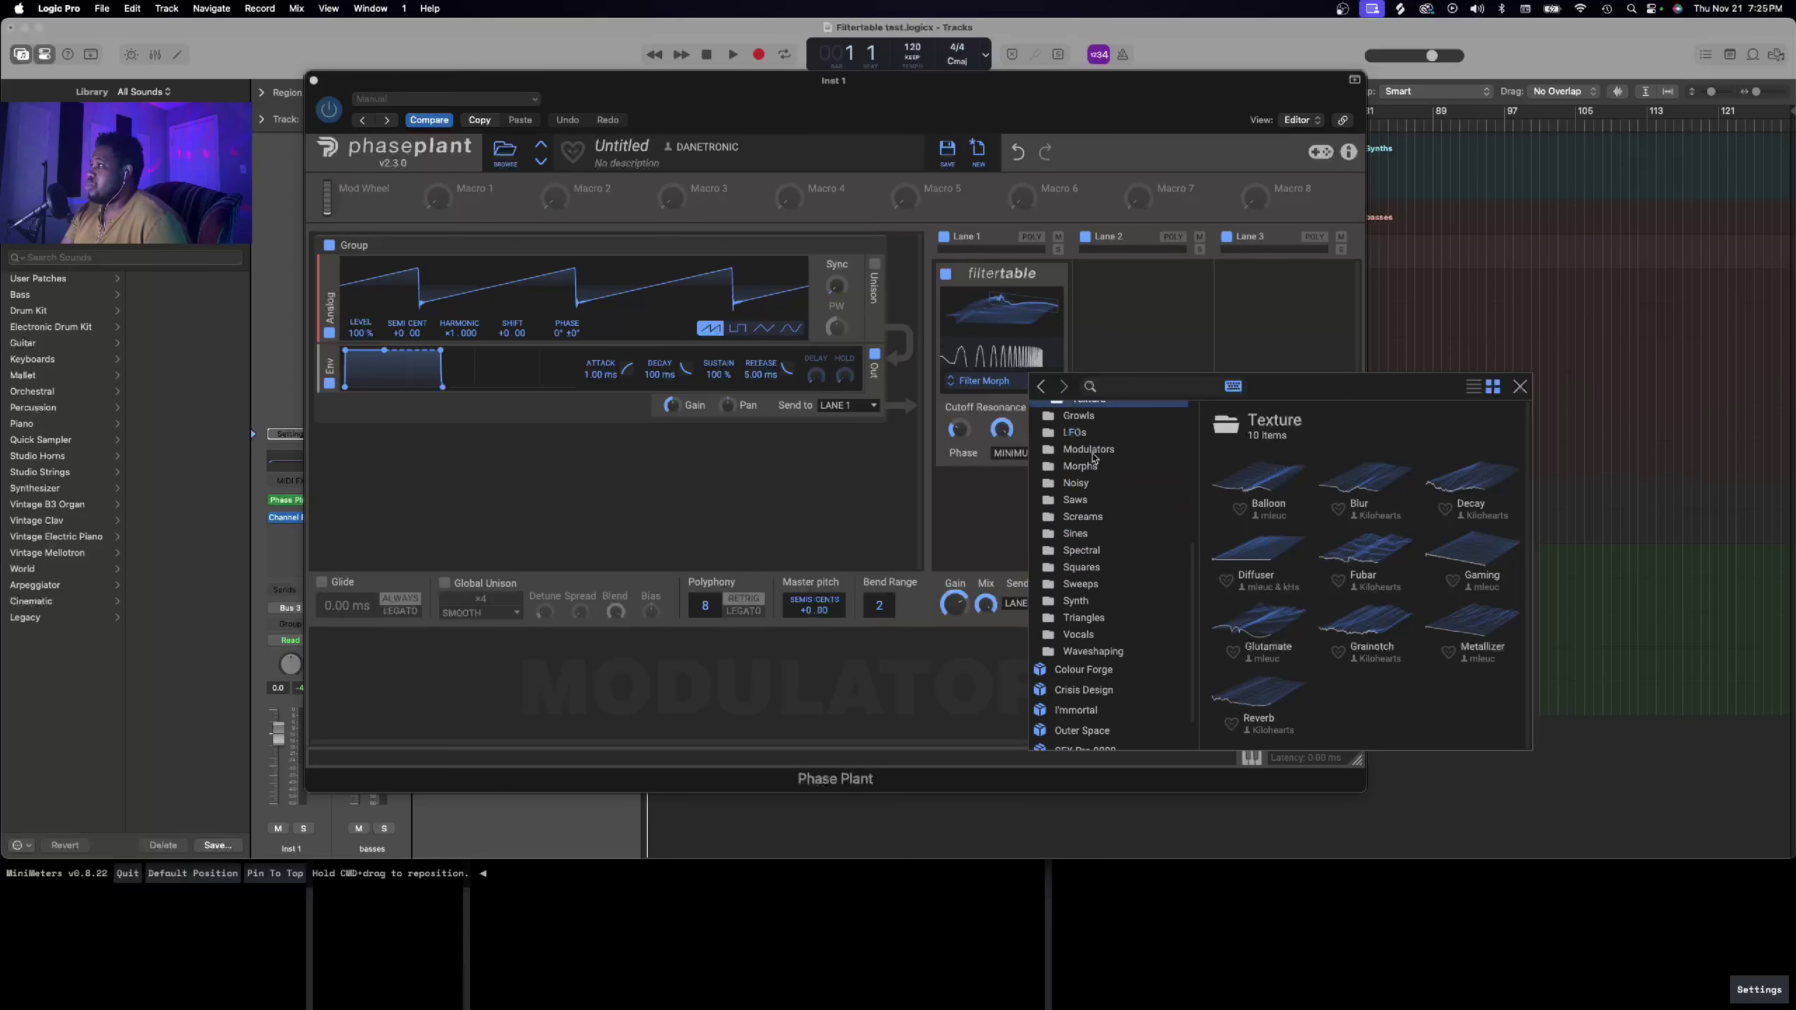
click(1082, 551)
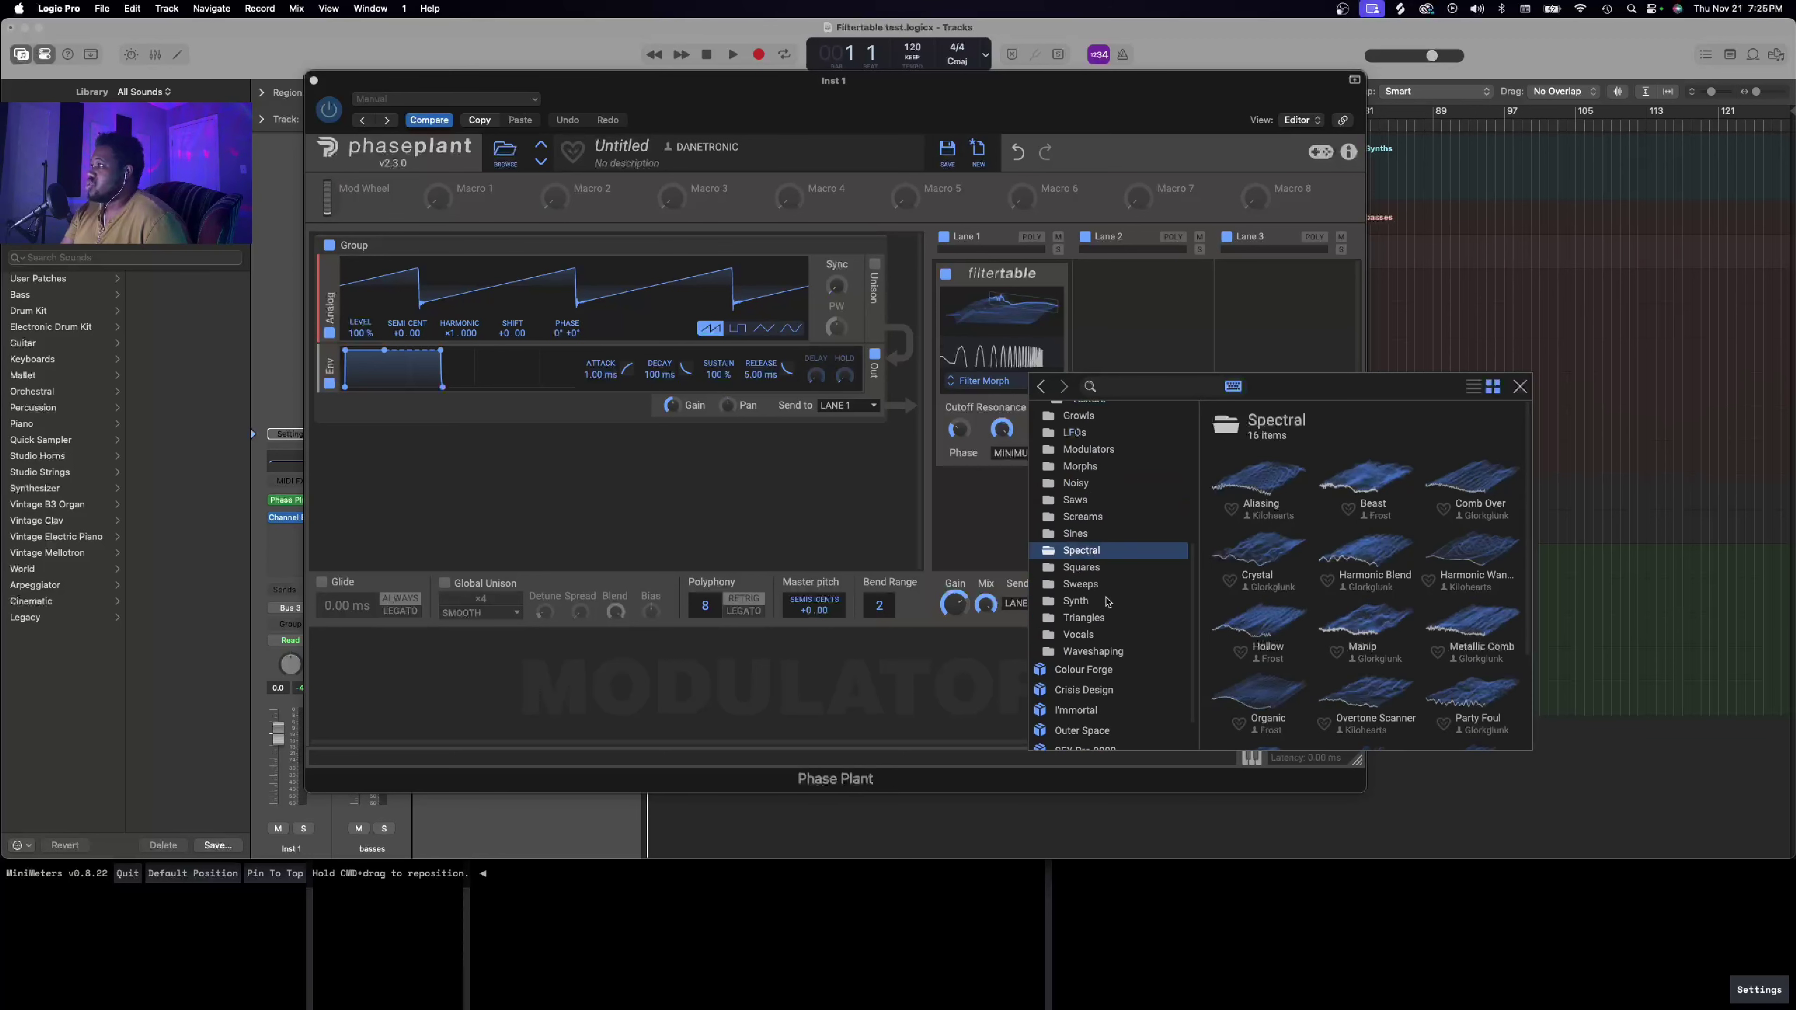
scroll(1107, 602, up, 10)
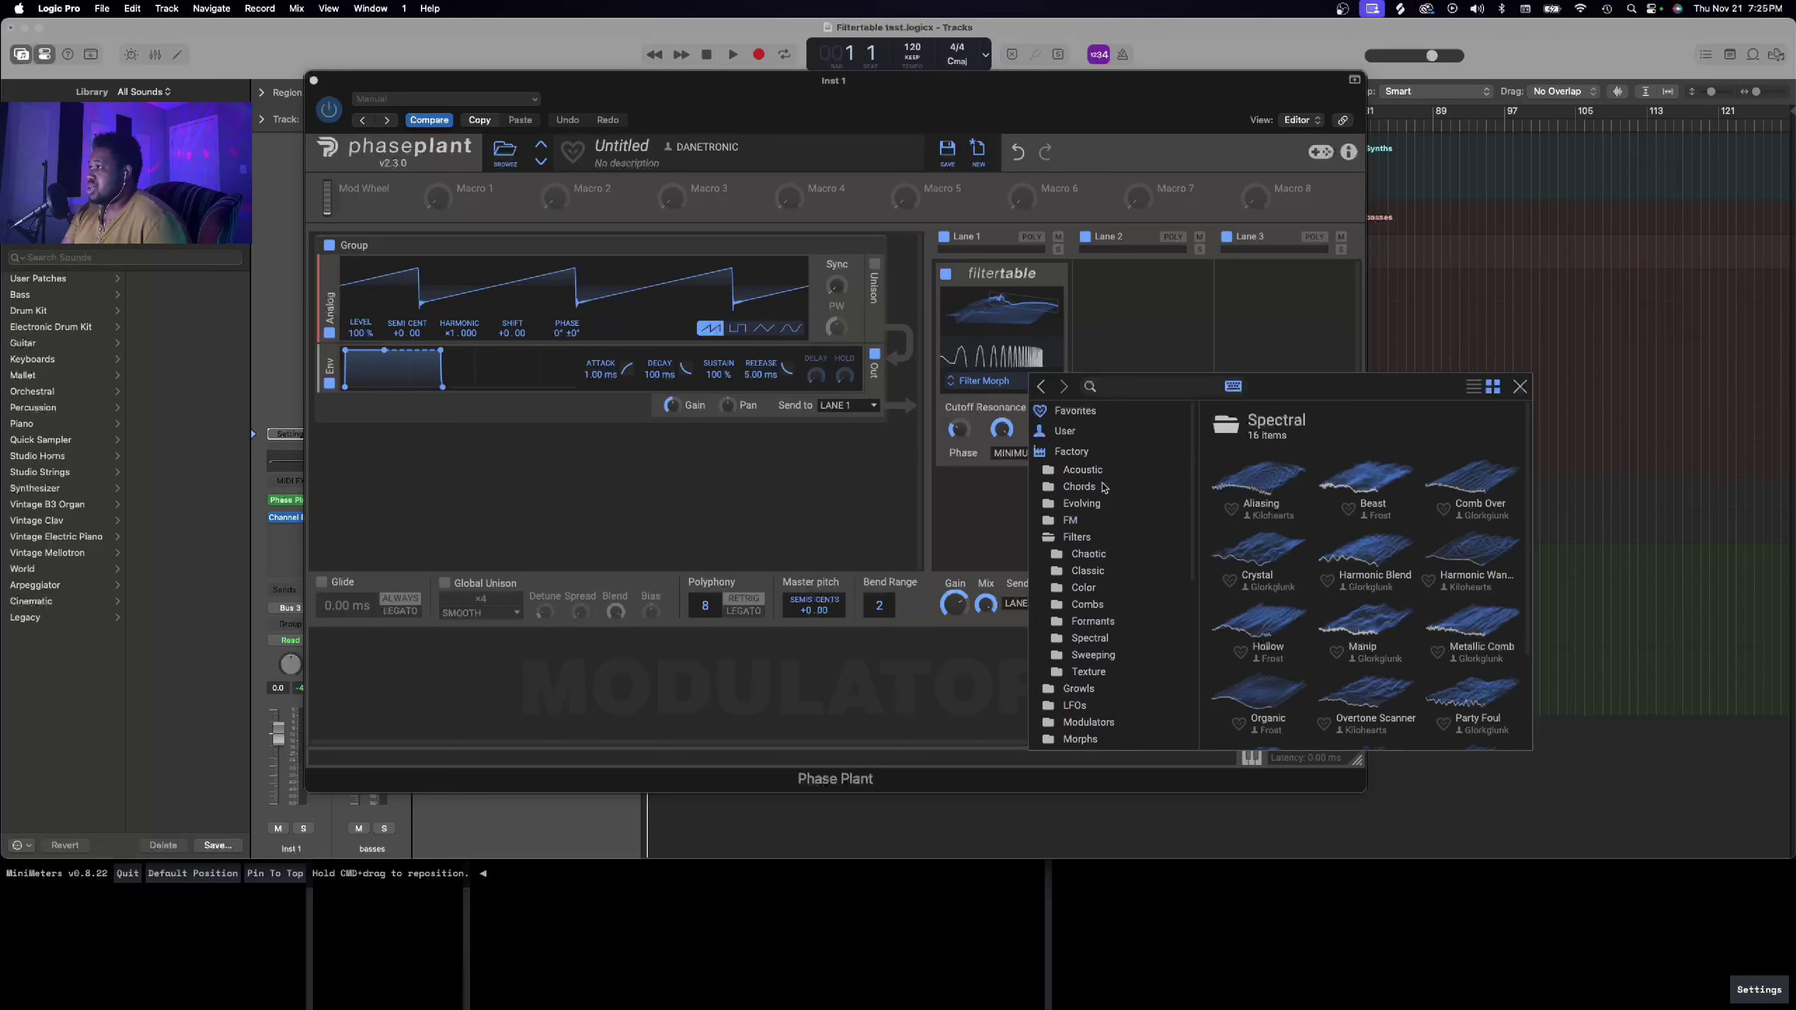
click(1084, 432)
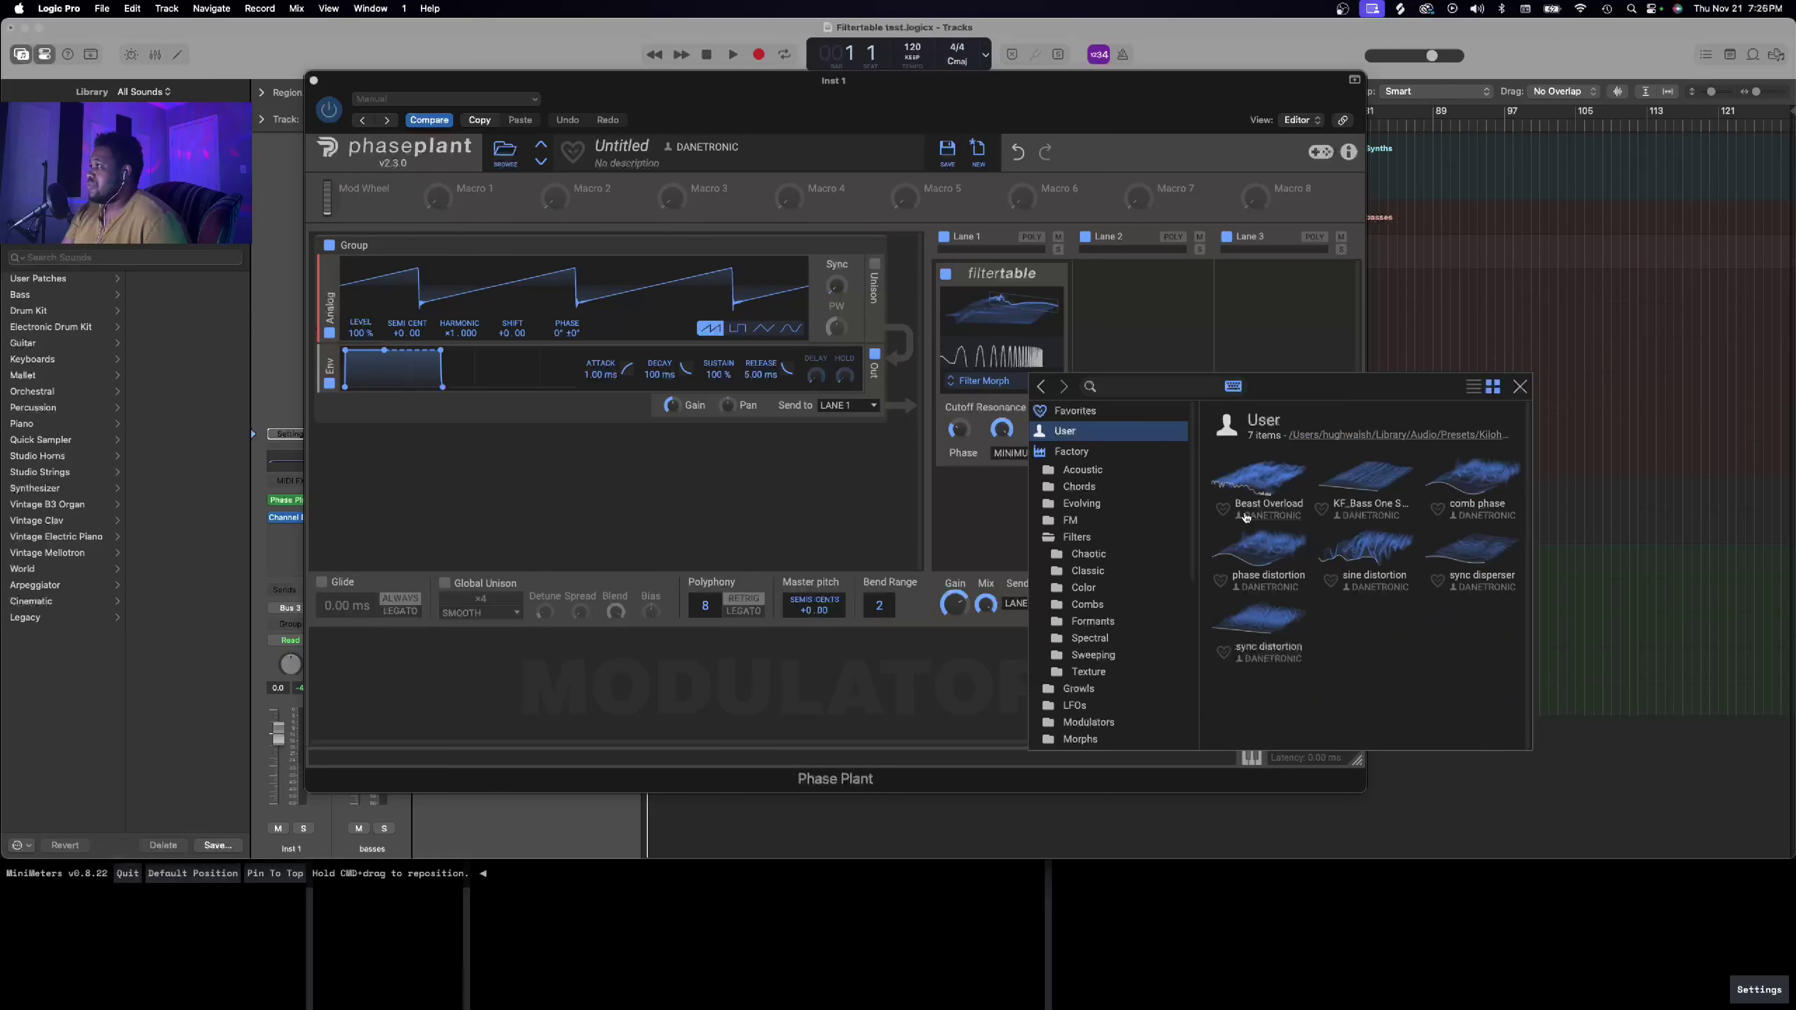
scroll(1145, 540, down, 10)
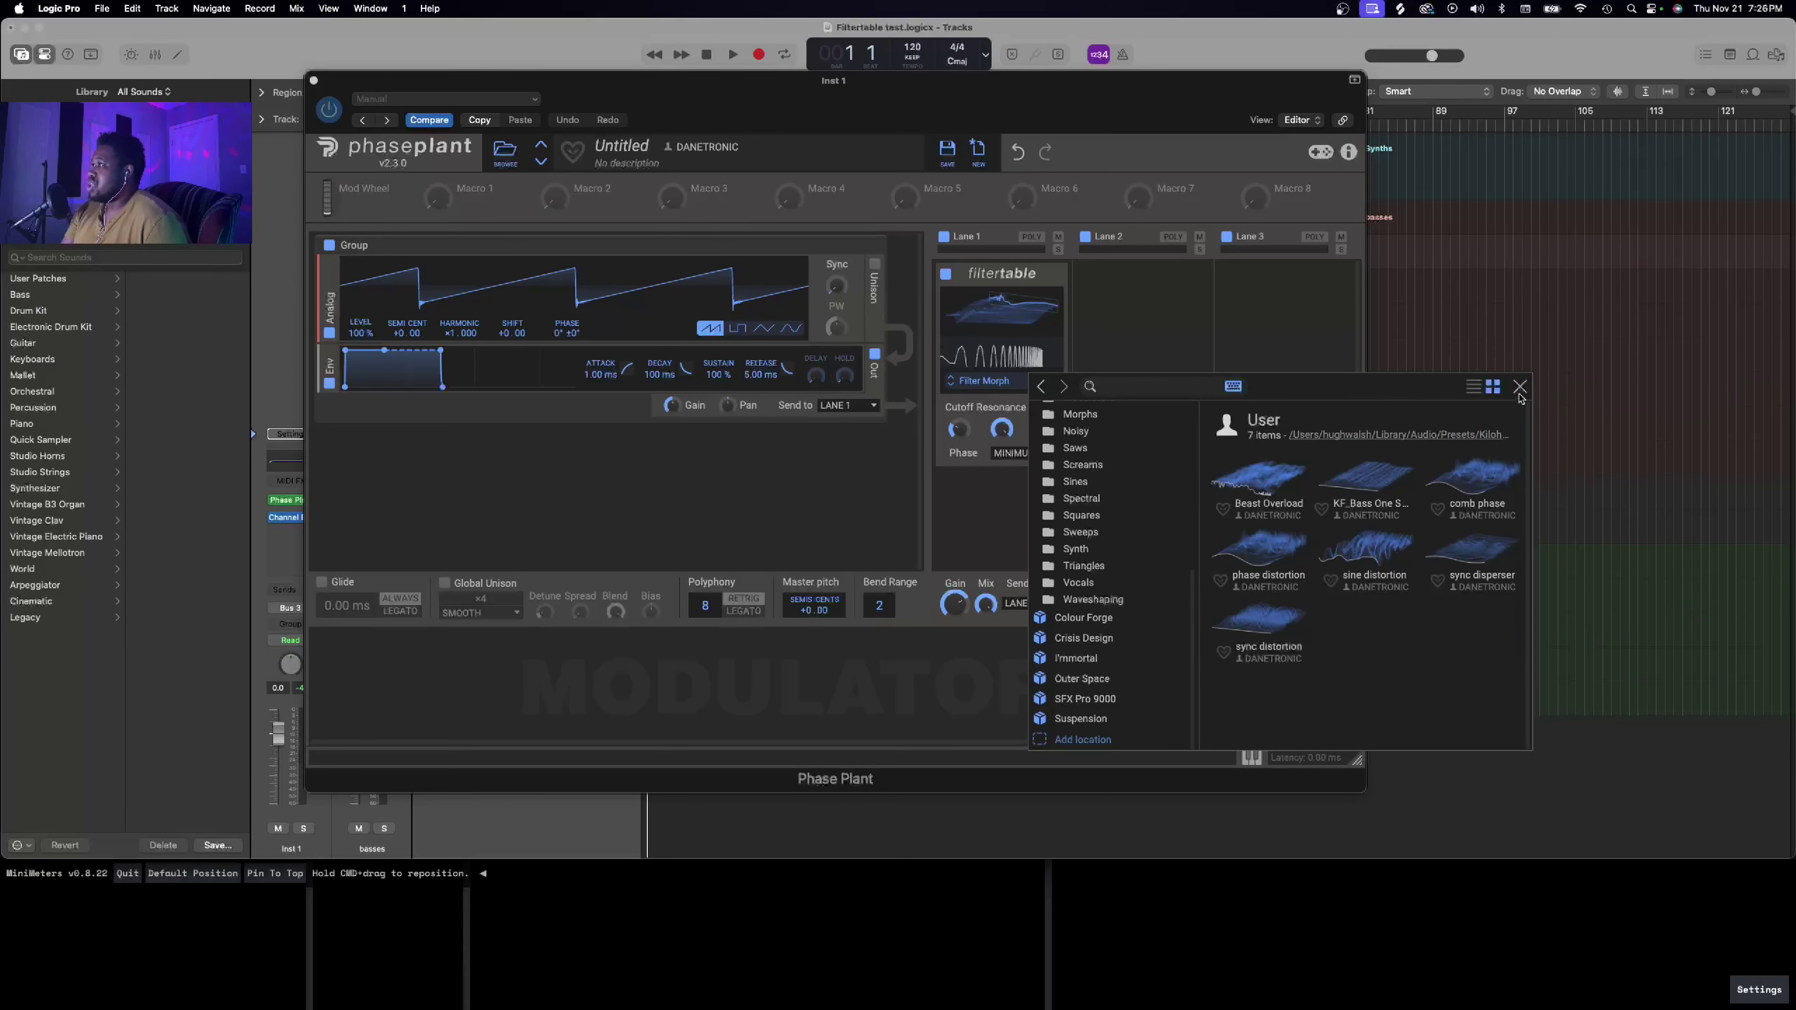
Step: Load the Bandspread wavetable from the factory Combs filters into the Filtertable
scroll(1125, 489, up, 10)
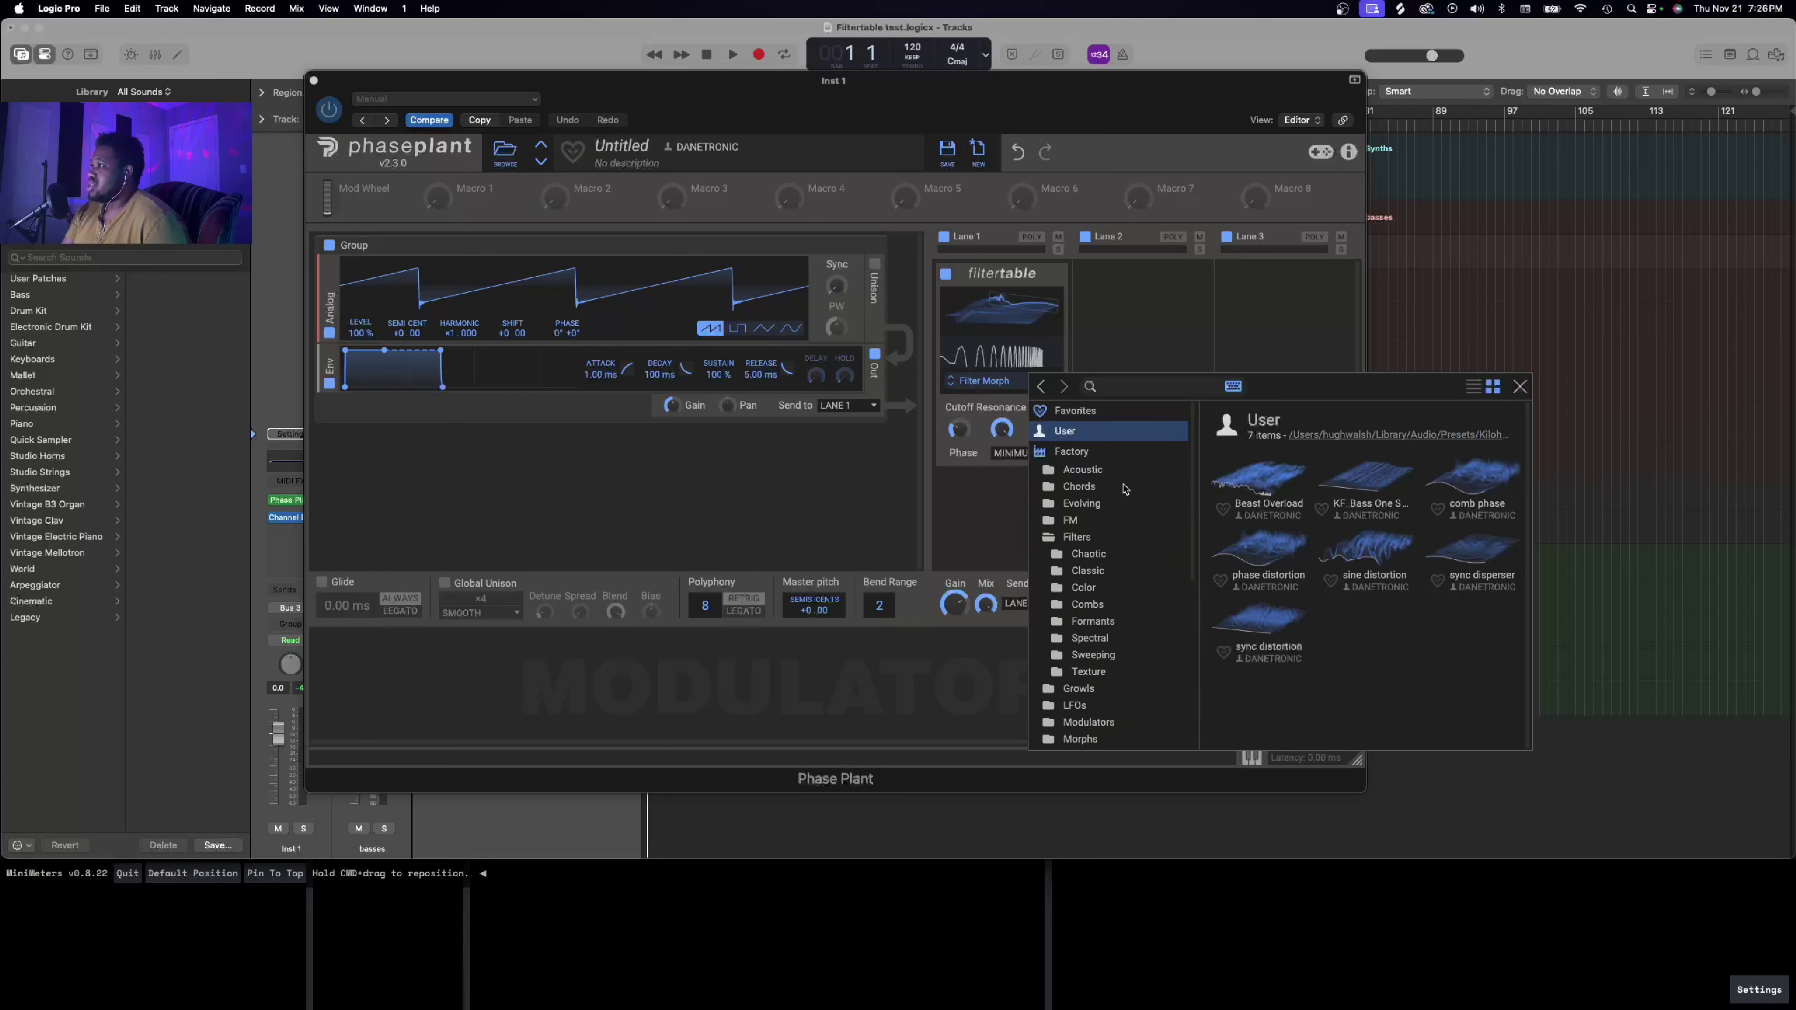
click(1092, 606)
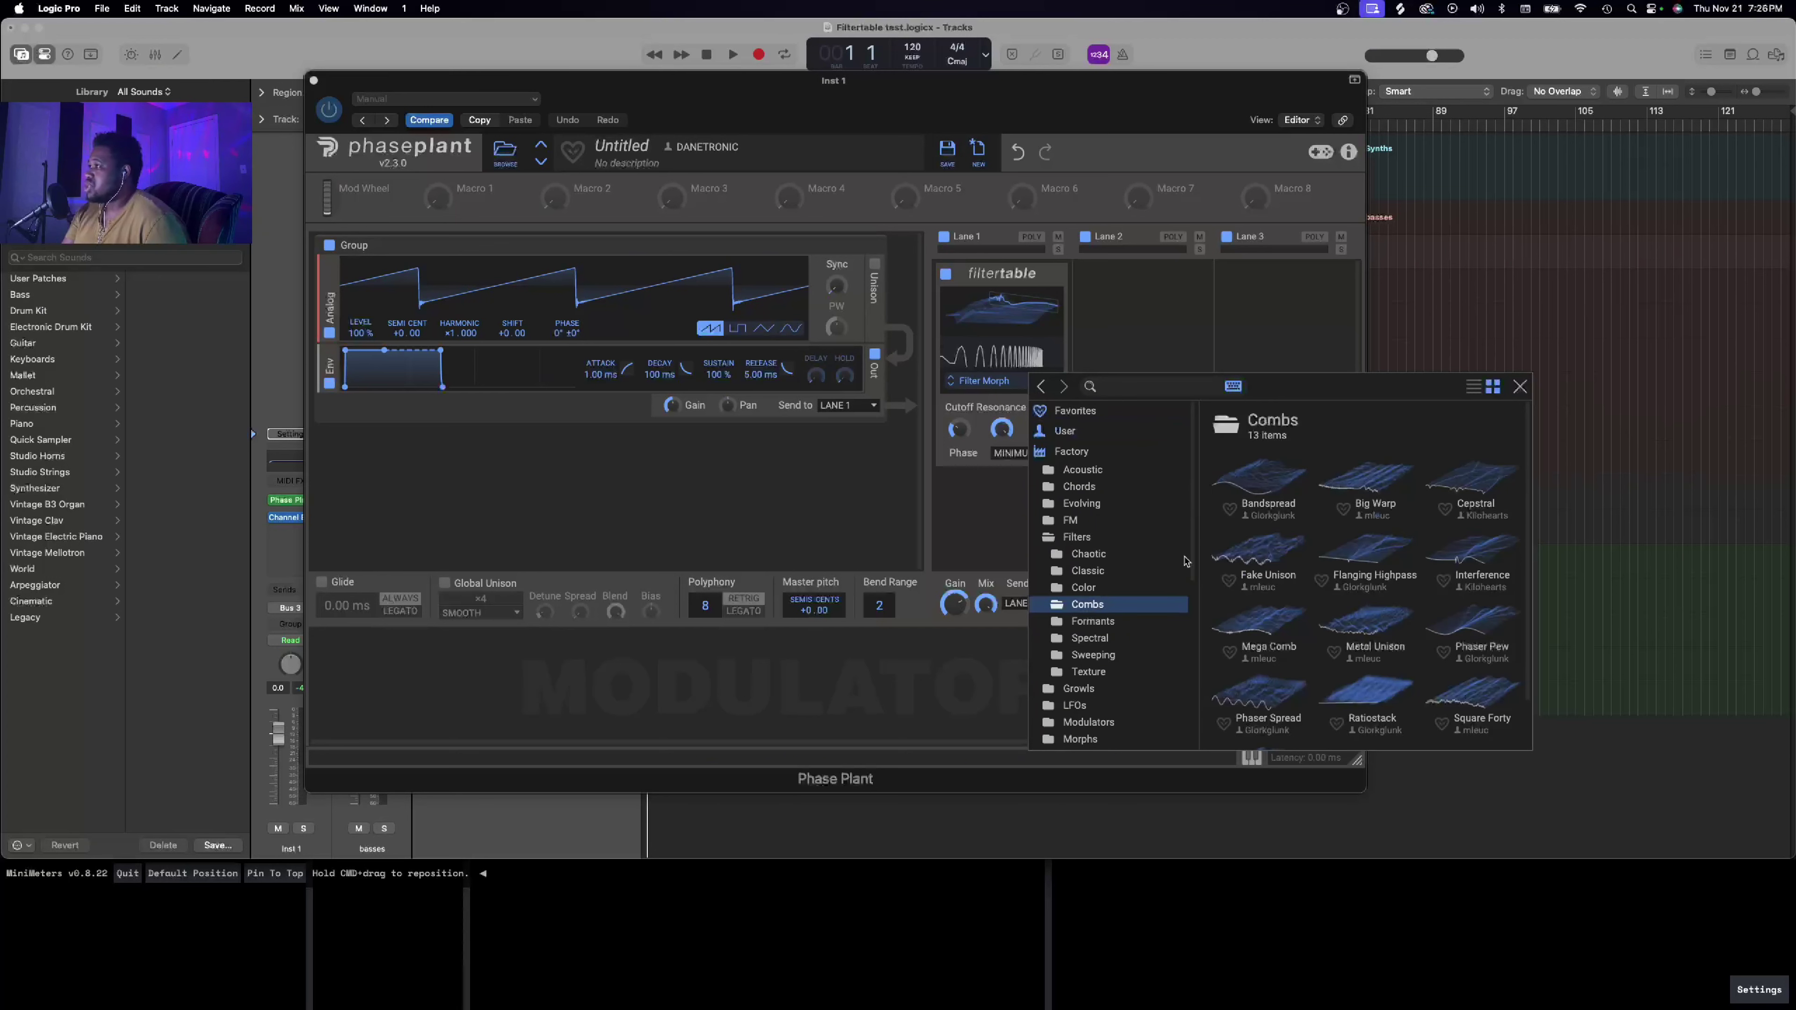
click(1280, 483)
click(1520, 387)
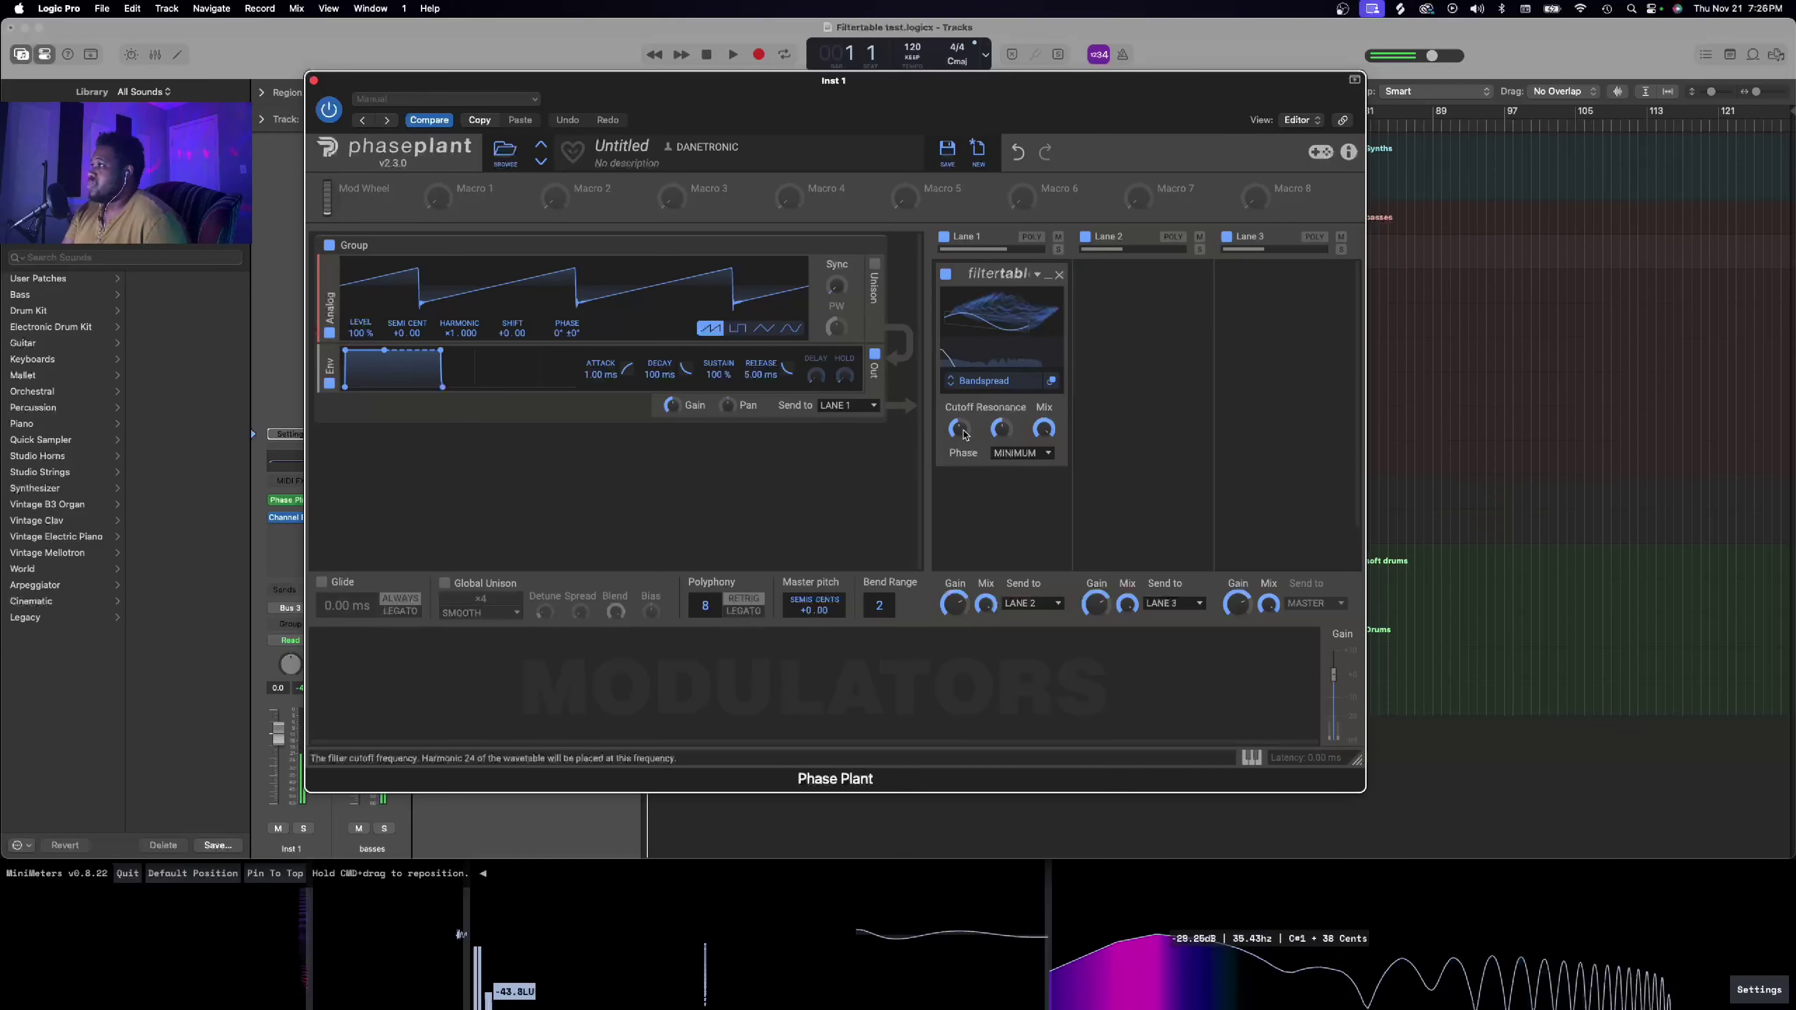
Step: Adjust the Filtertable's cutoff and resonance while scanning through the frames of the Bandspread wavetable
drag(965, 434, 966, 360)
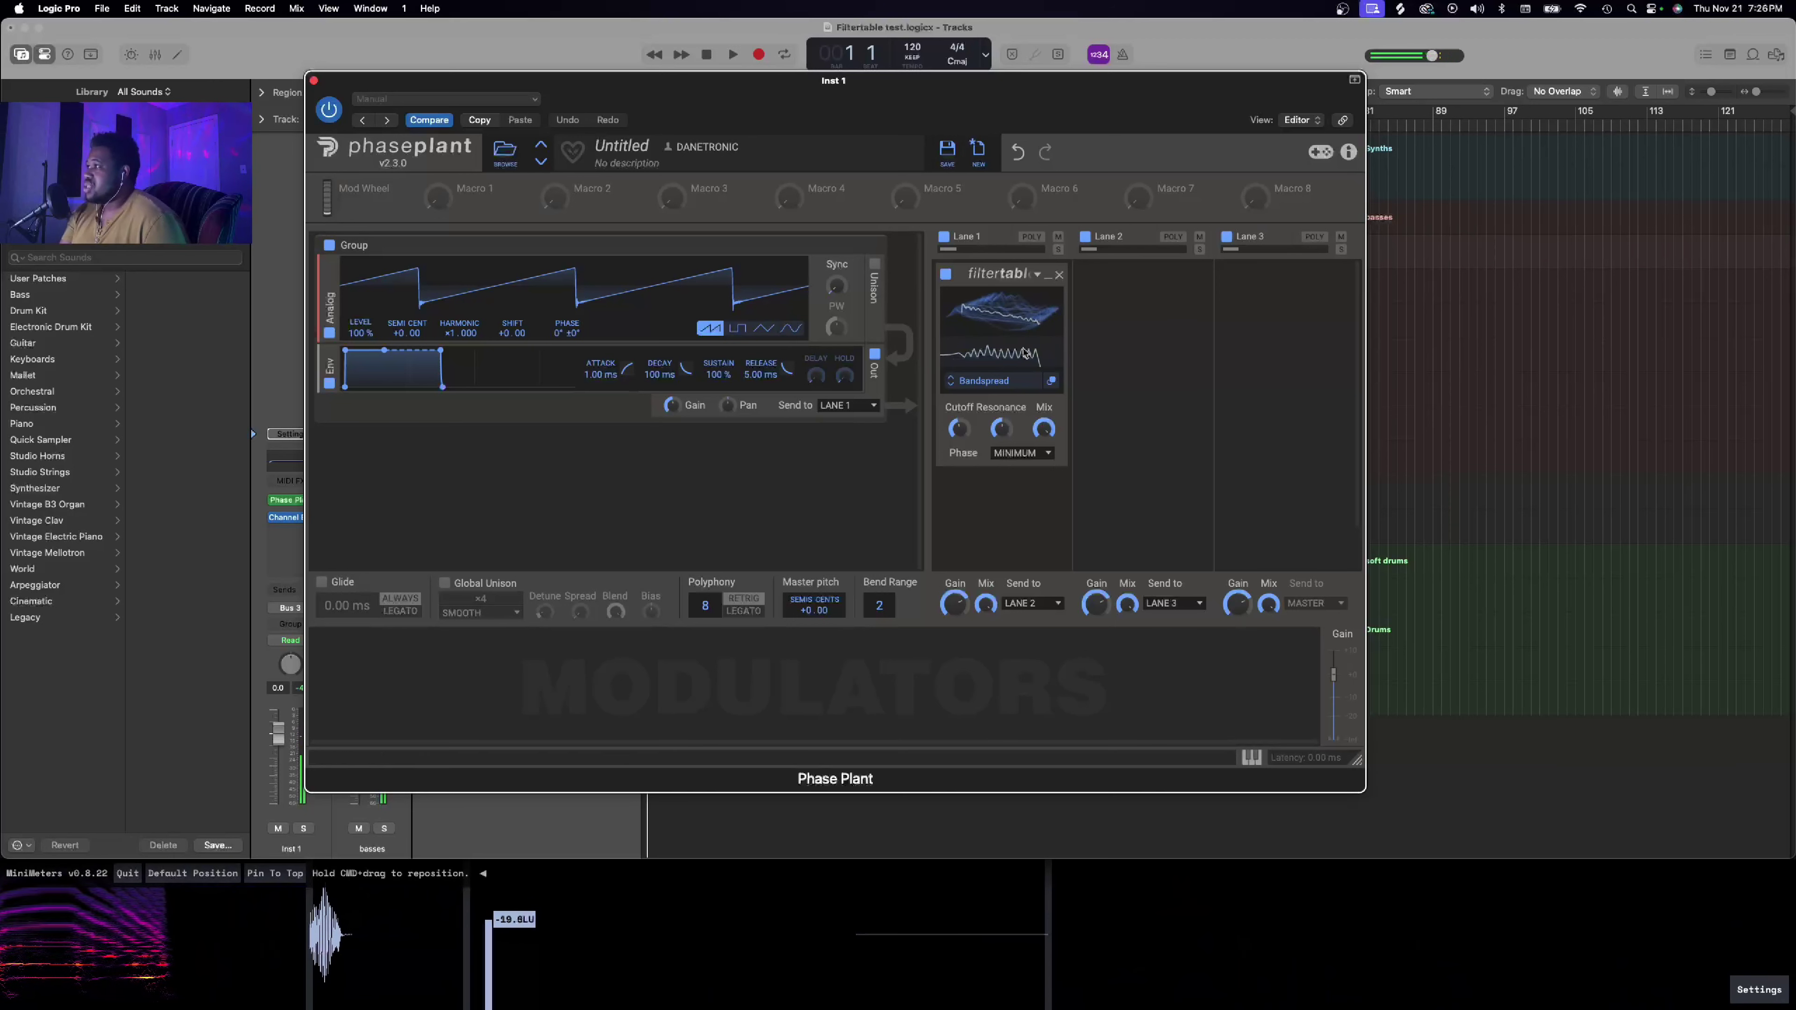
mouse_move(1036, 322)
mouse_down()
mouse_move(1001, 314)
mouse_move(1038, 322)
mouse_up()
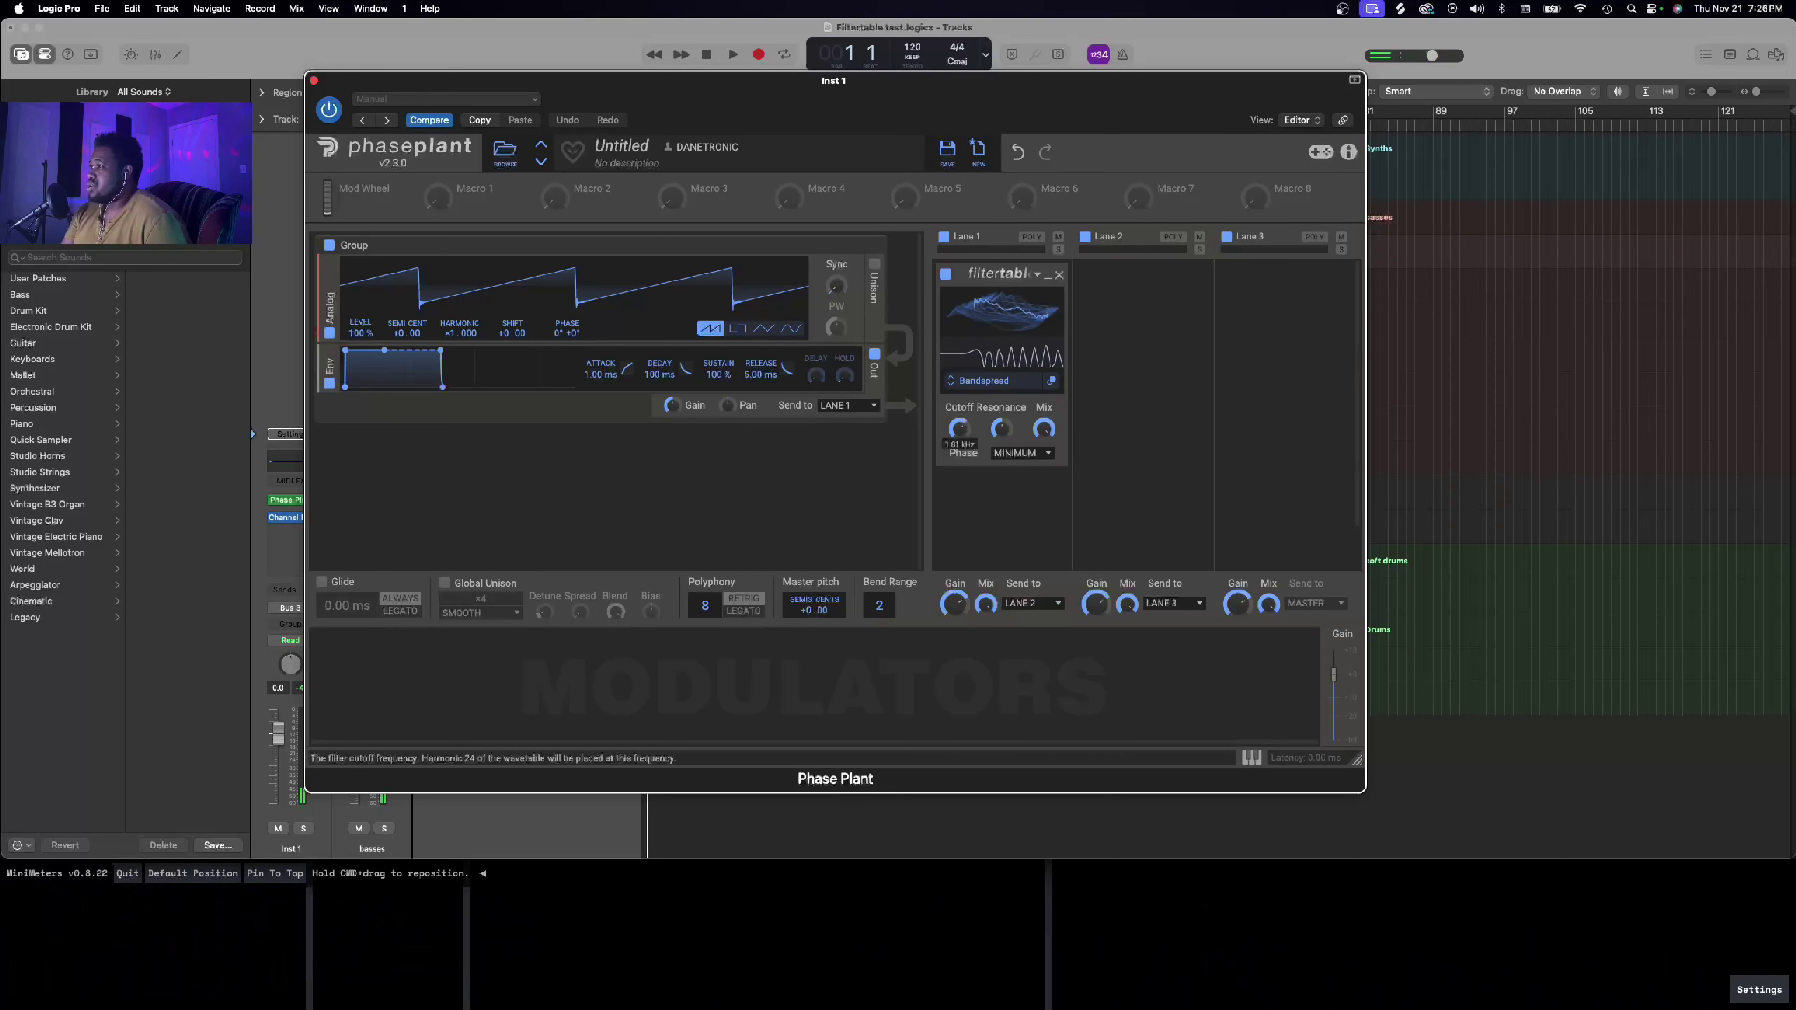
drag(960, 433, 1000, 417)
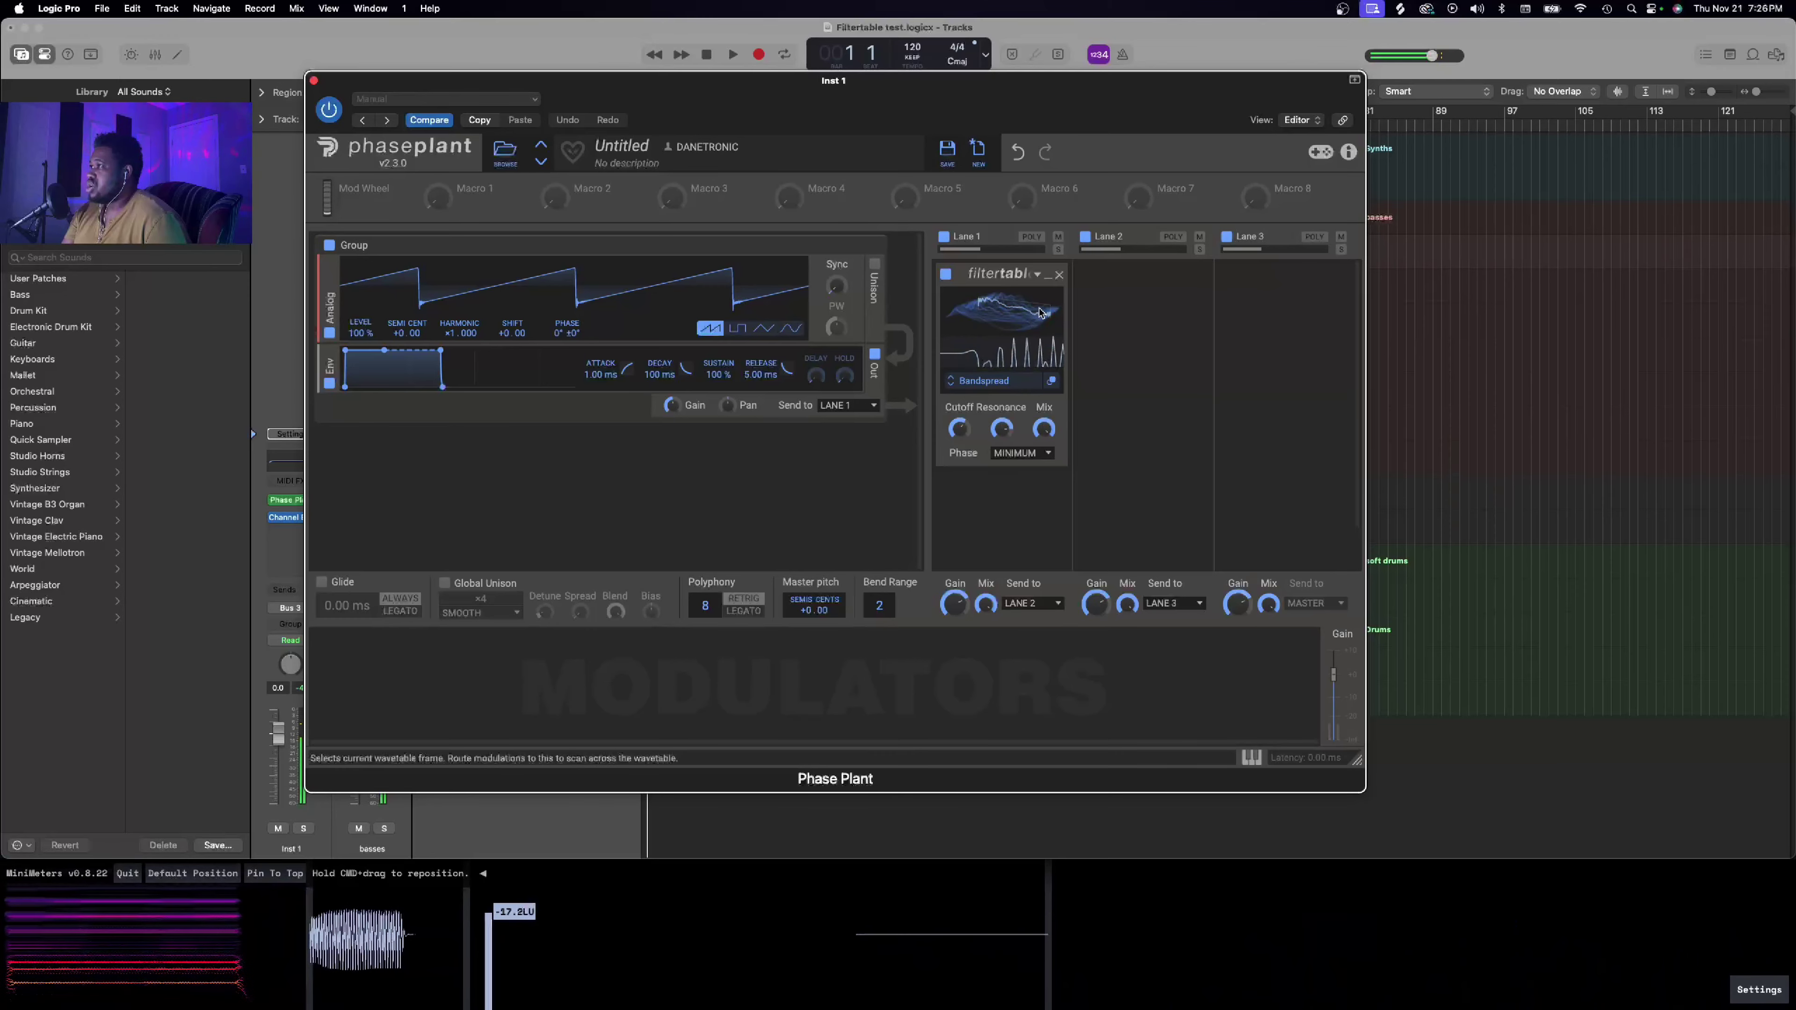
drag(1040, 312, 1039, 332)
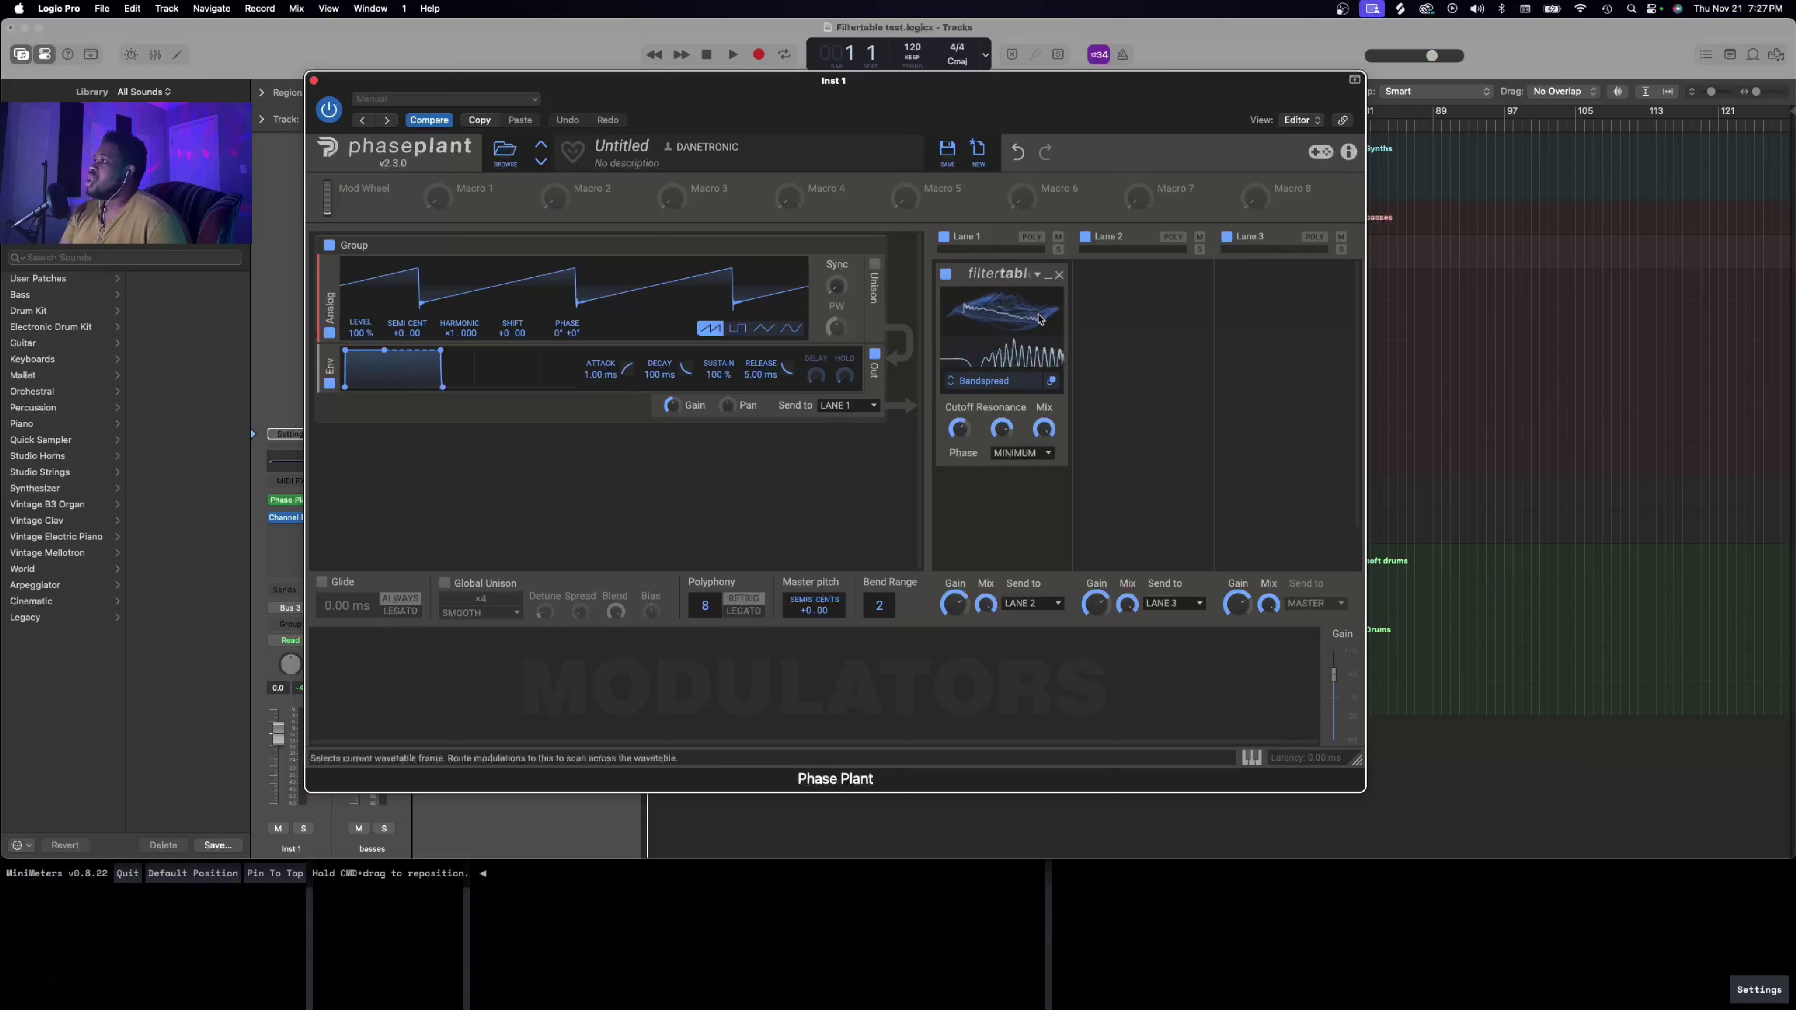
mouse_move(1029, 322)
mouse_down()
mouse_move(1029, 272)
mouse_move(1034, 324)
mouse_up()
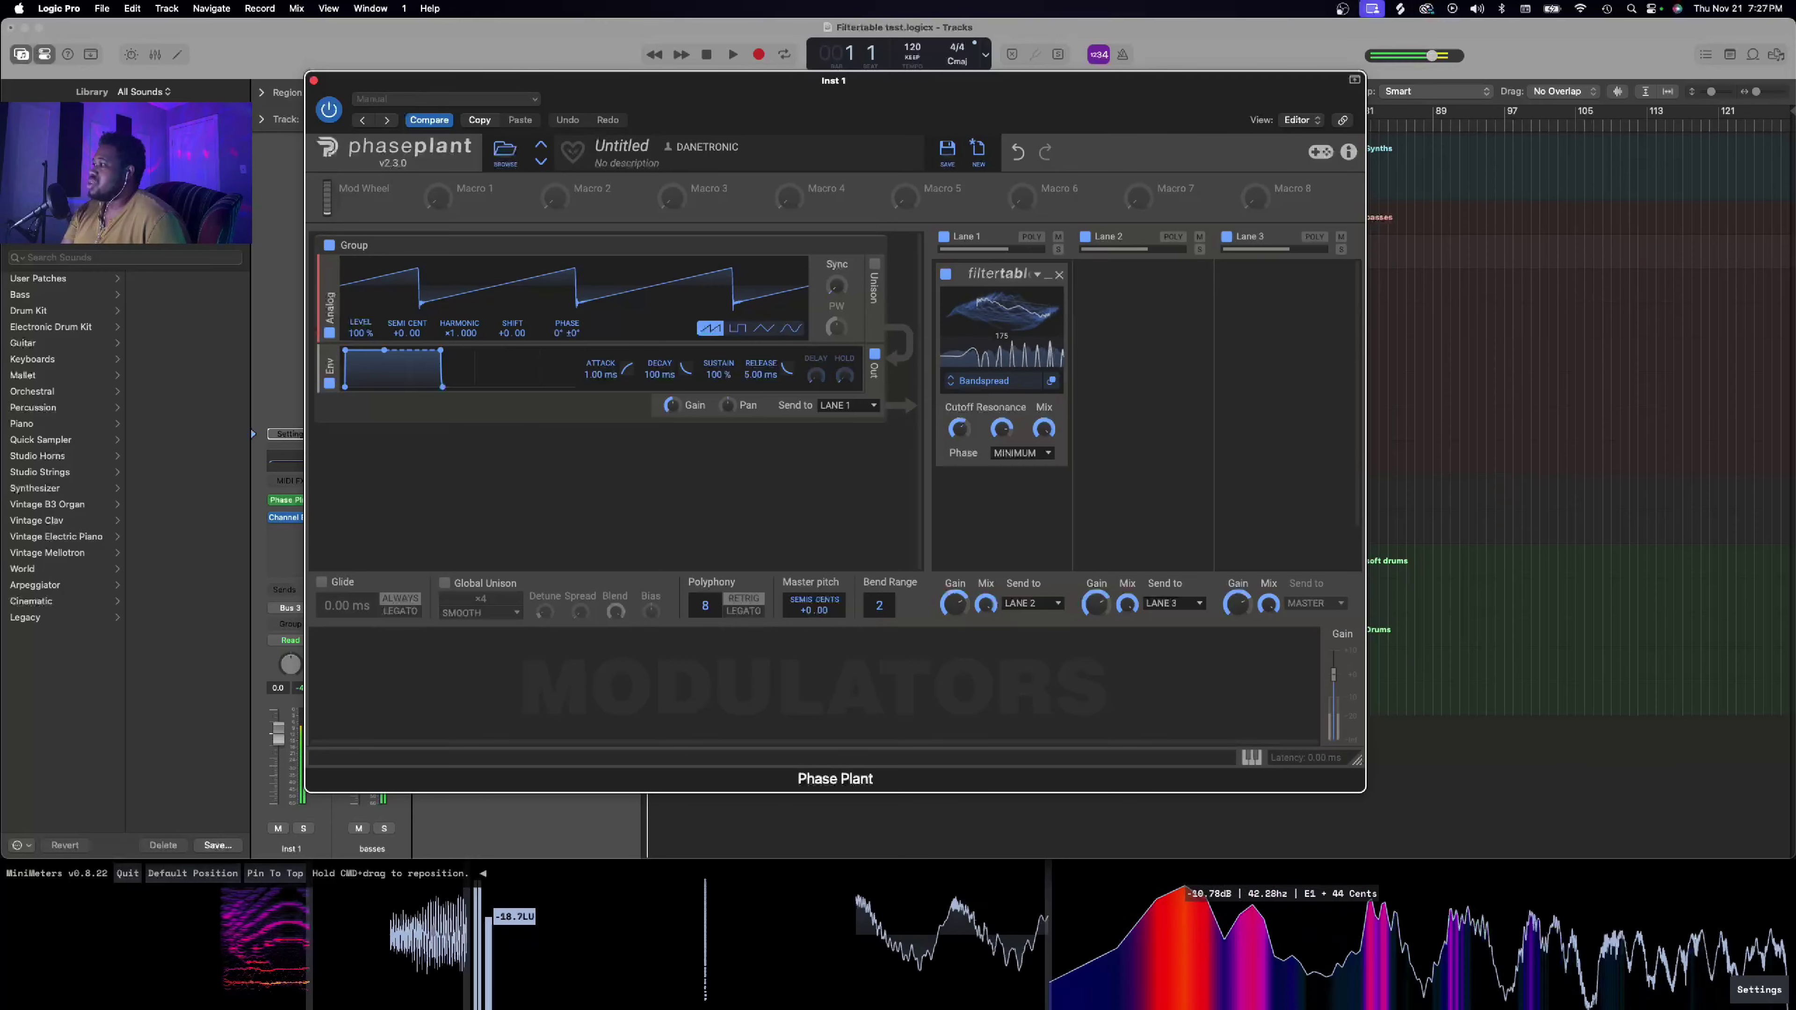
Step: Replace the Filtertable's wavetable with Fake Unison from the factory Combs filters
click(991, 380)
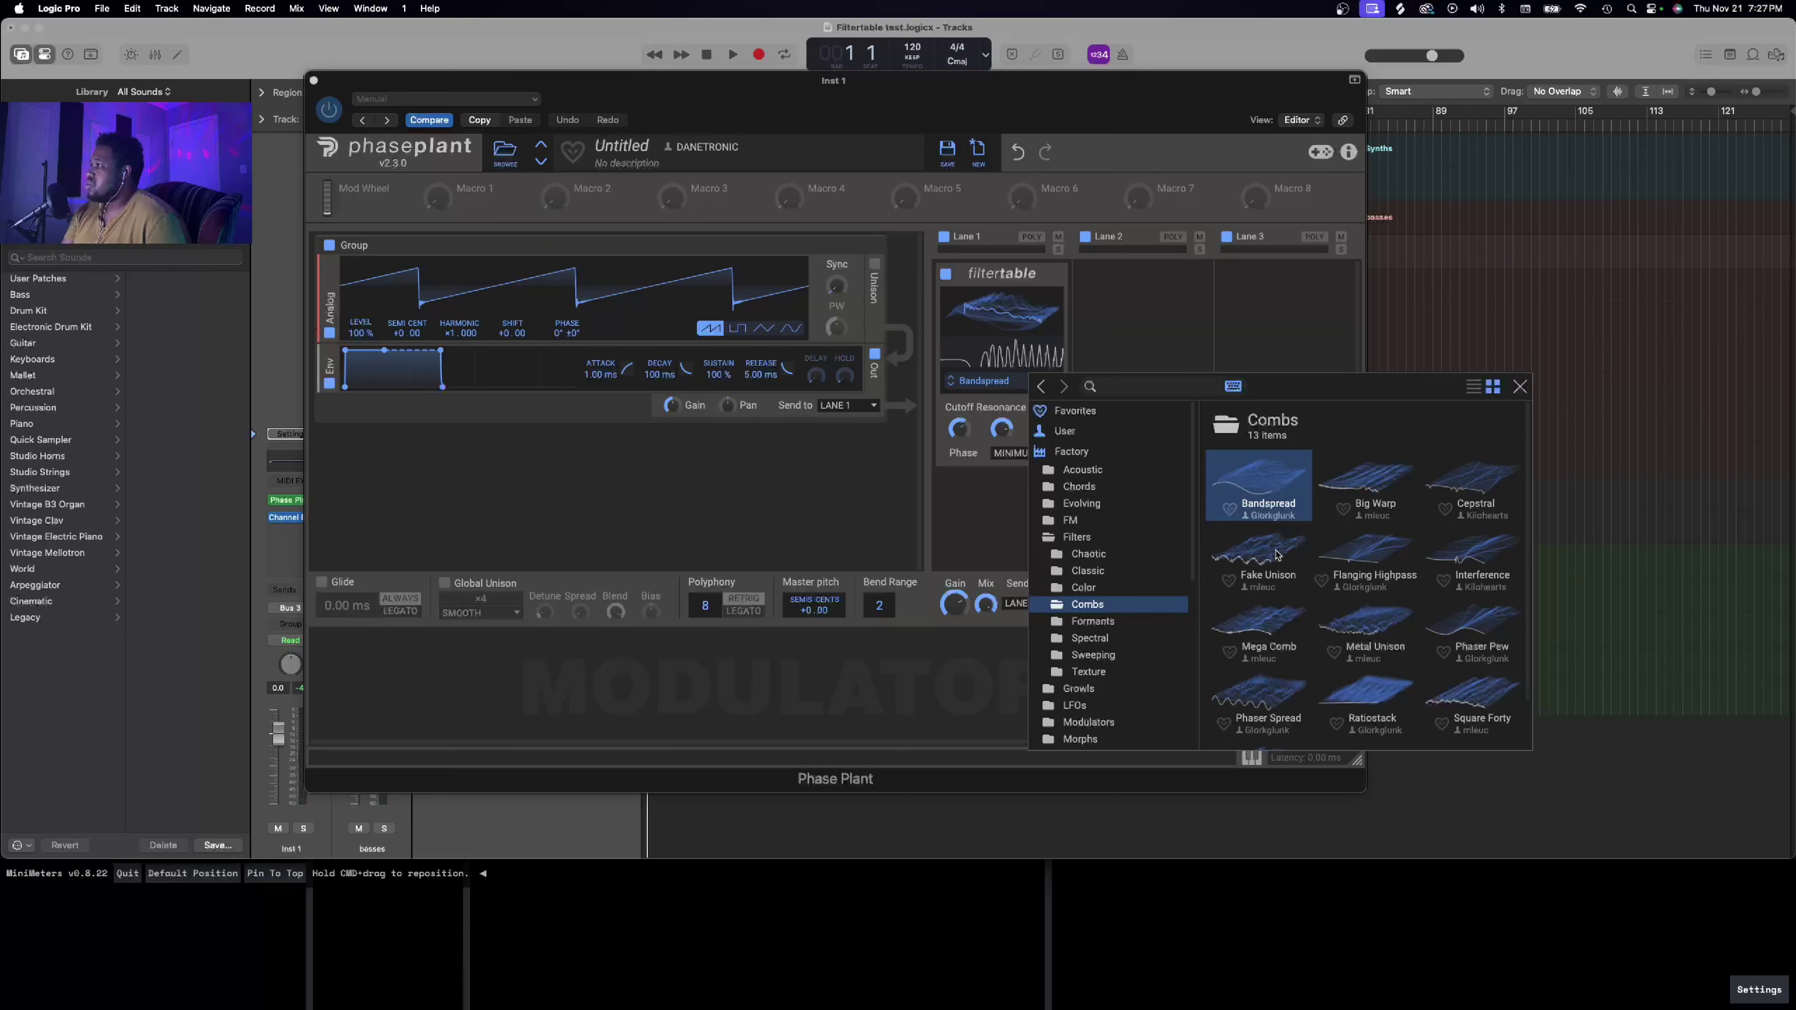
click(1277, 554)
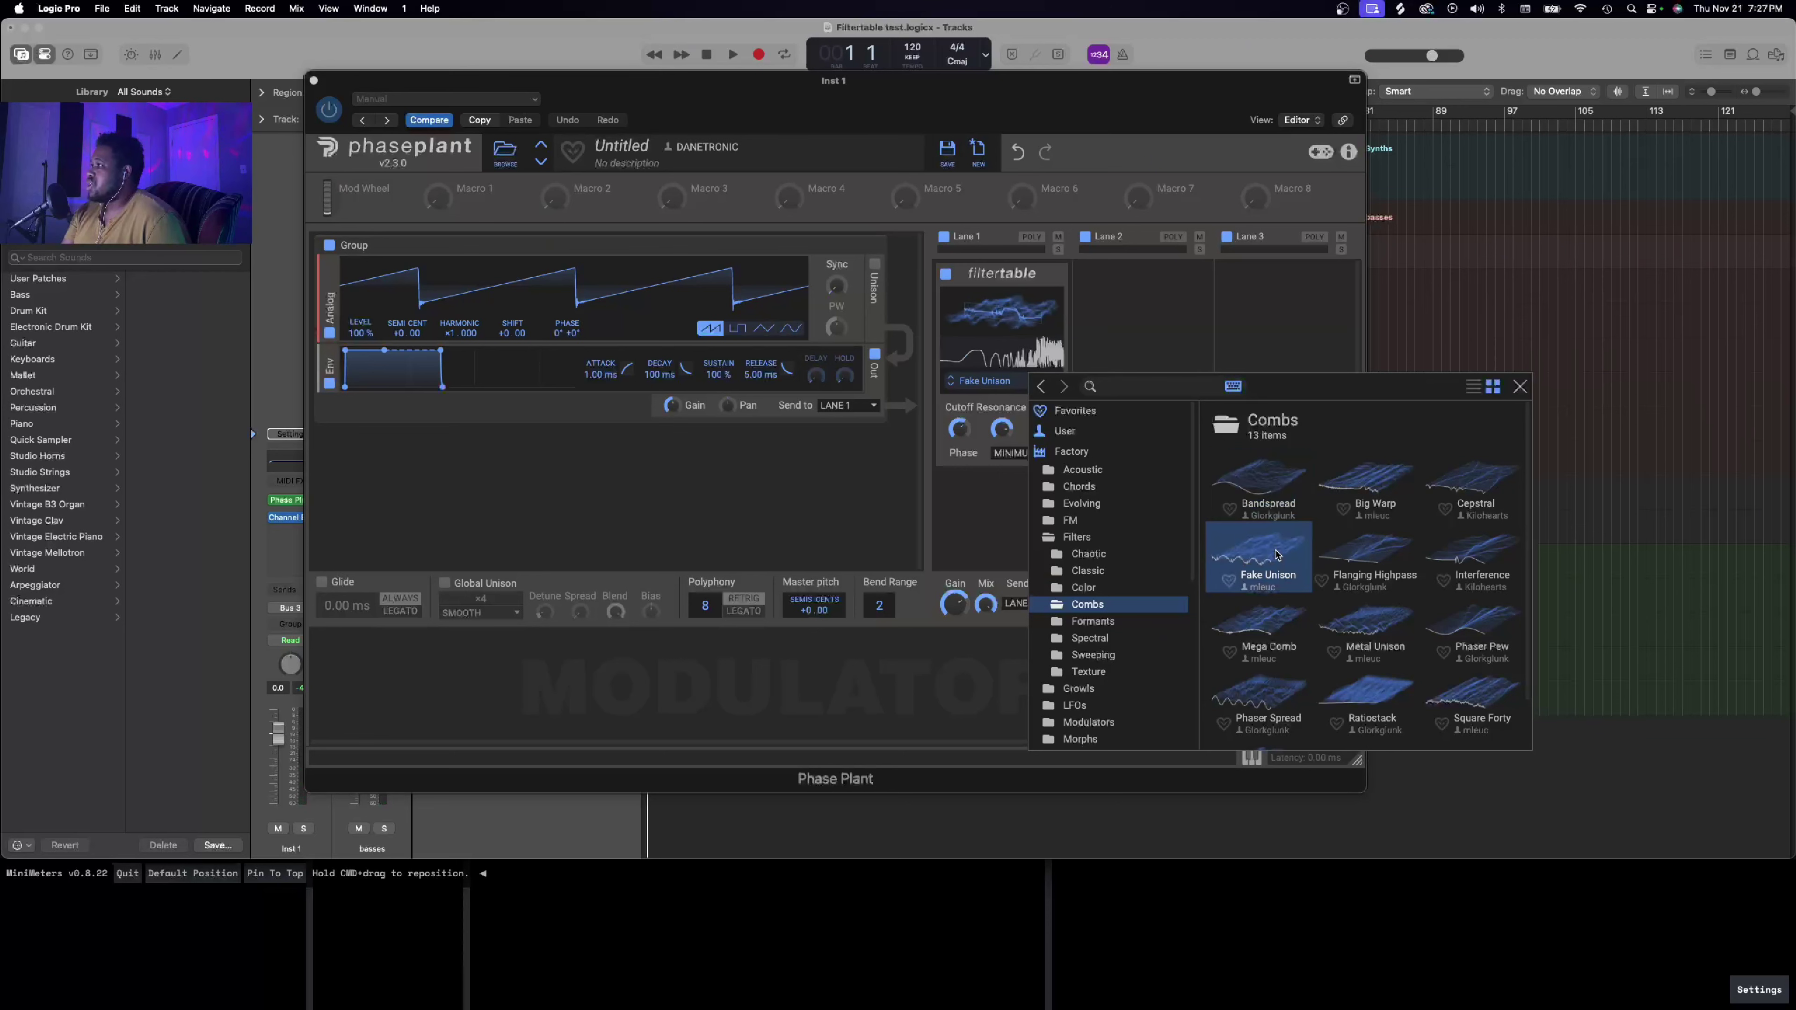
click(1519, 389)
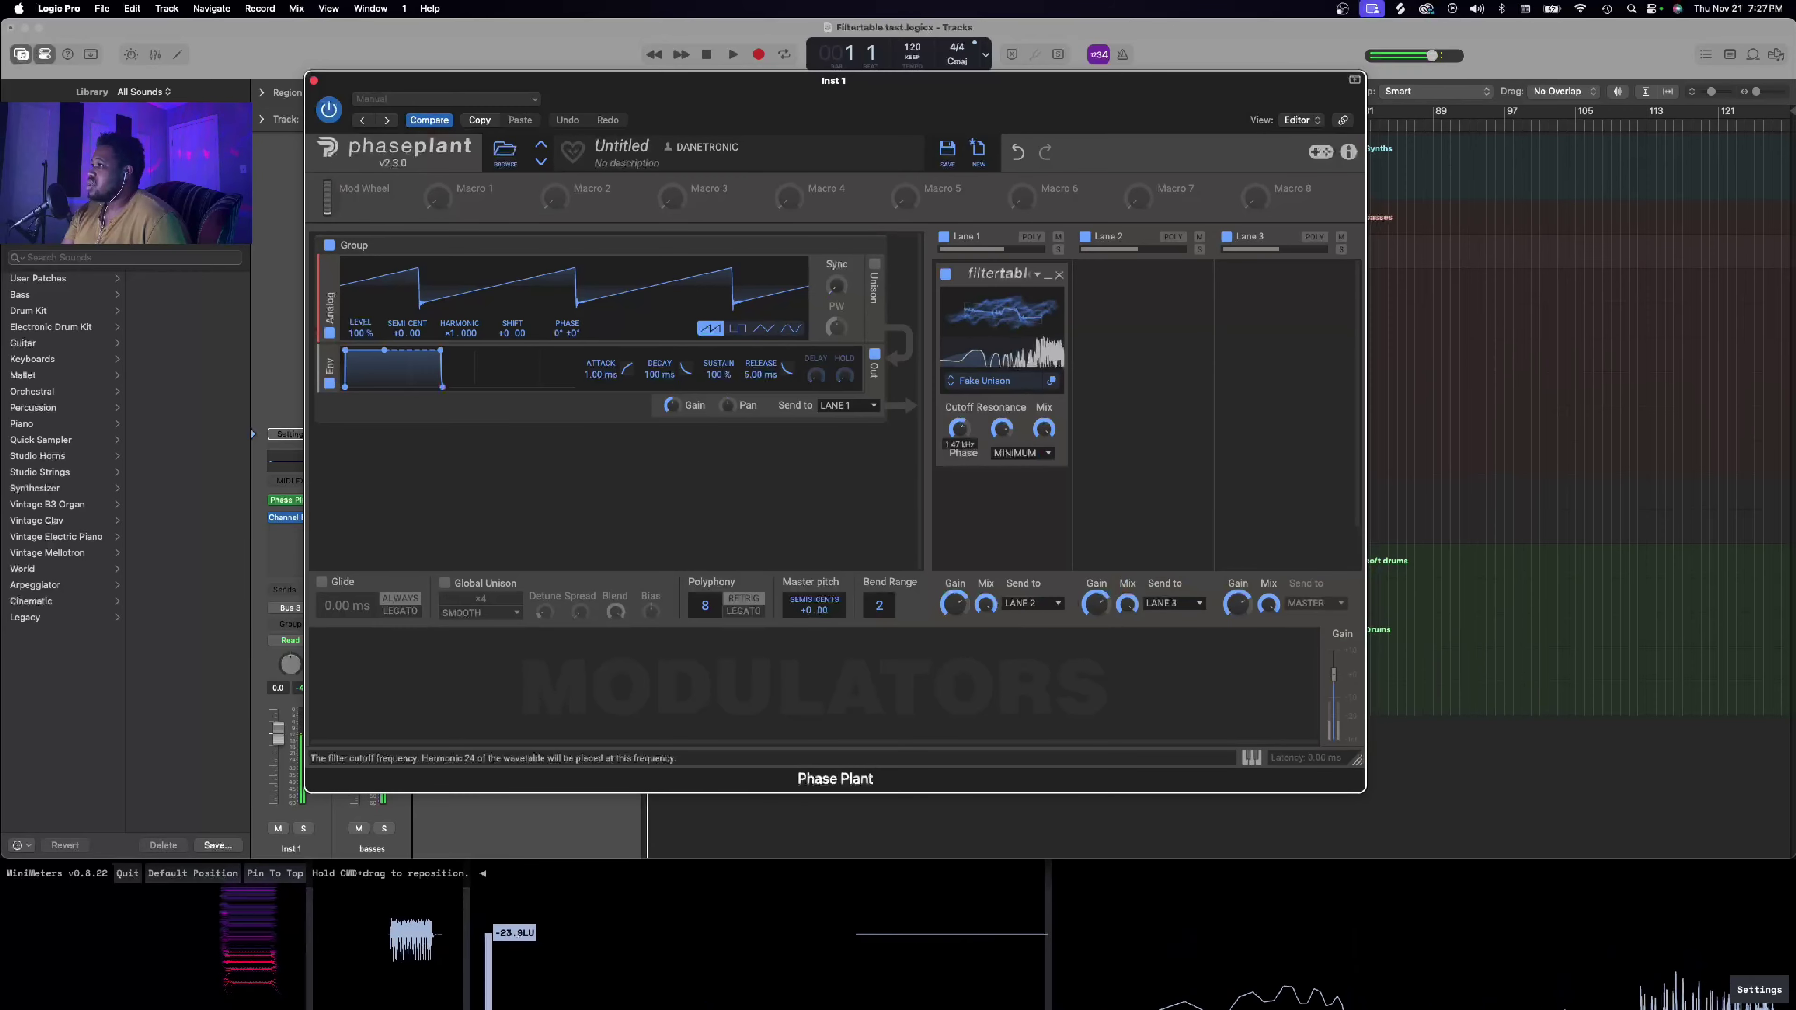
Step: Sweep the Filtertable's cutoff and scan through the Fake Unison wavetable frames to shape the sound
mouse_move(966, 432)
mouse_down()
mouse_move(966, 410)
mouse_move(966, 433)
mouse_up()
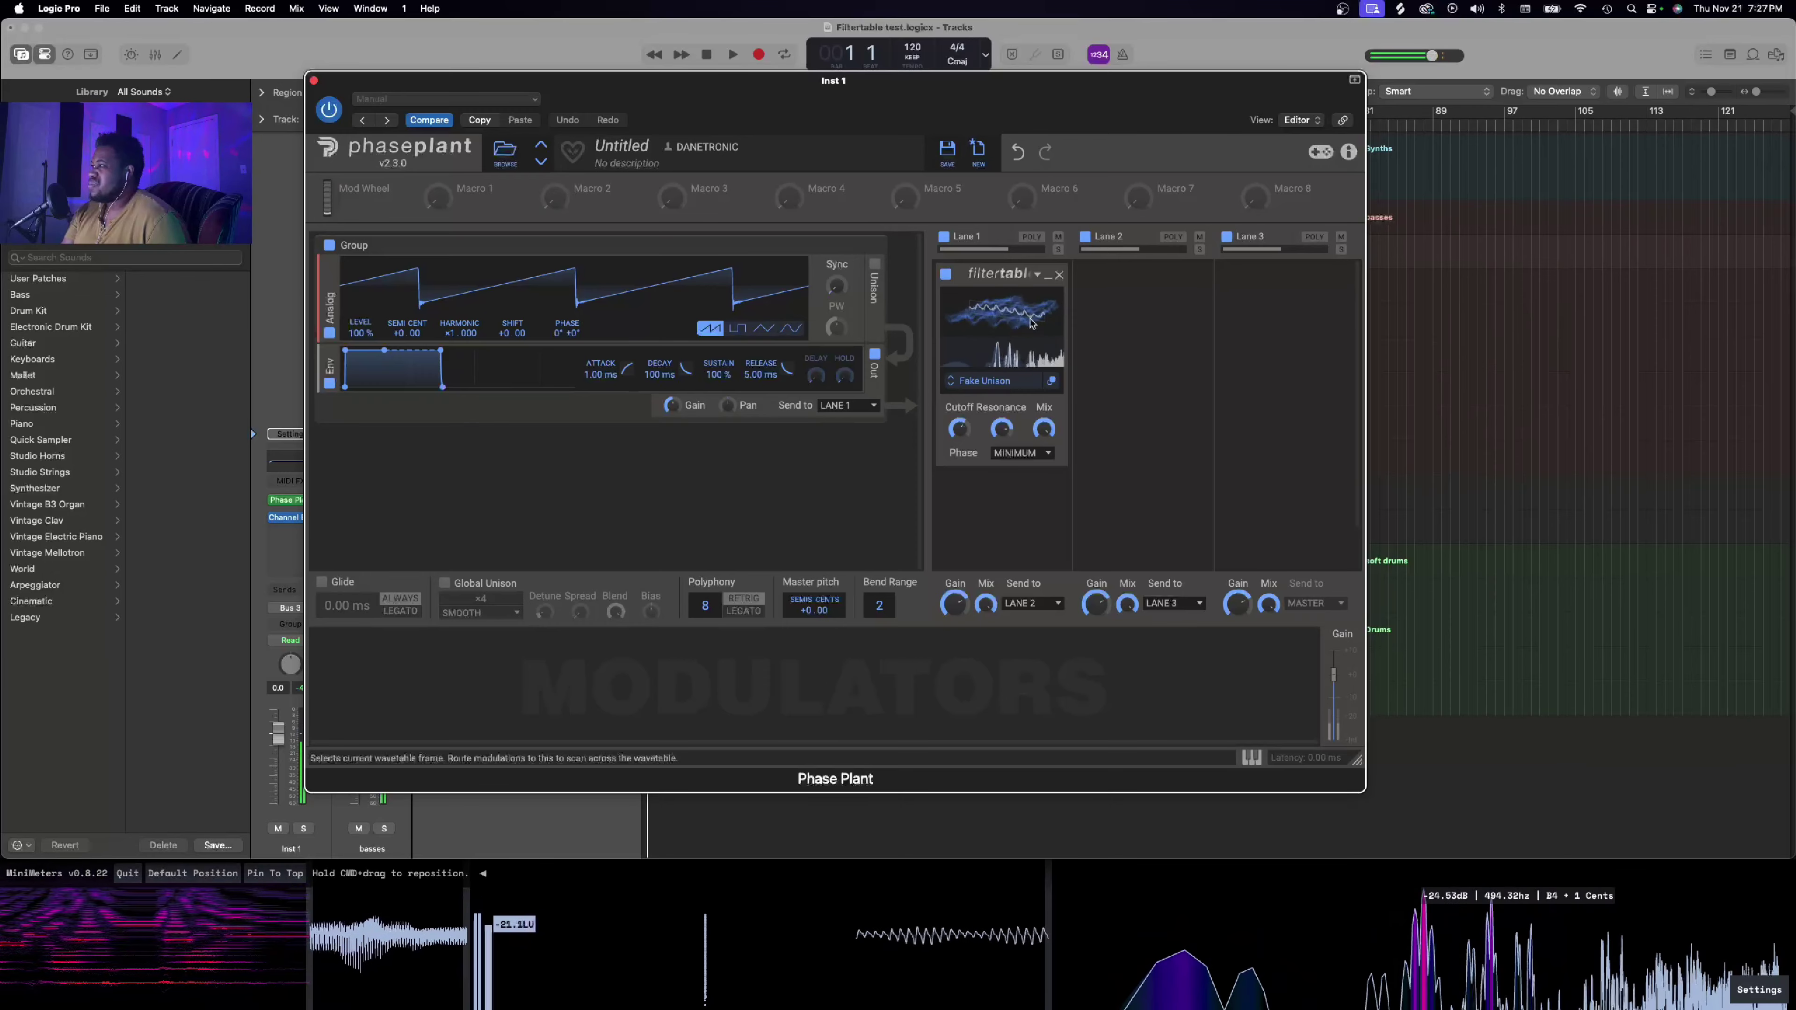
mouse_move(1002, 428)
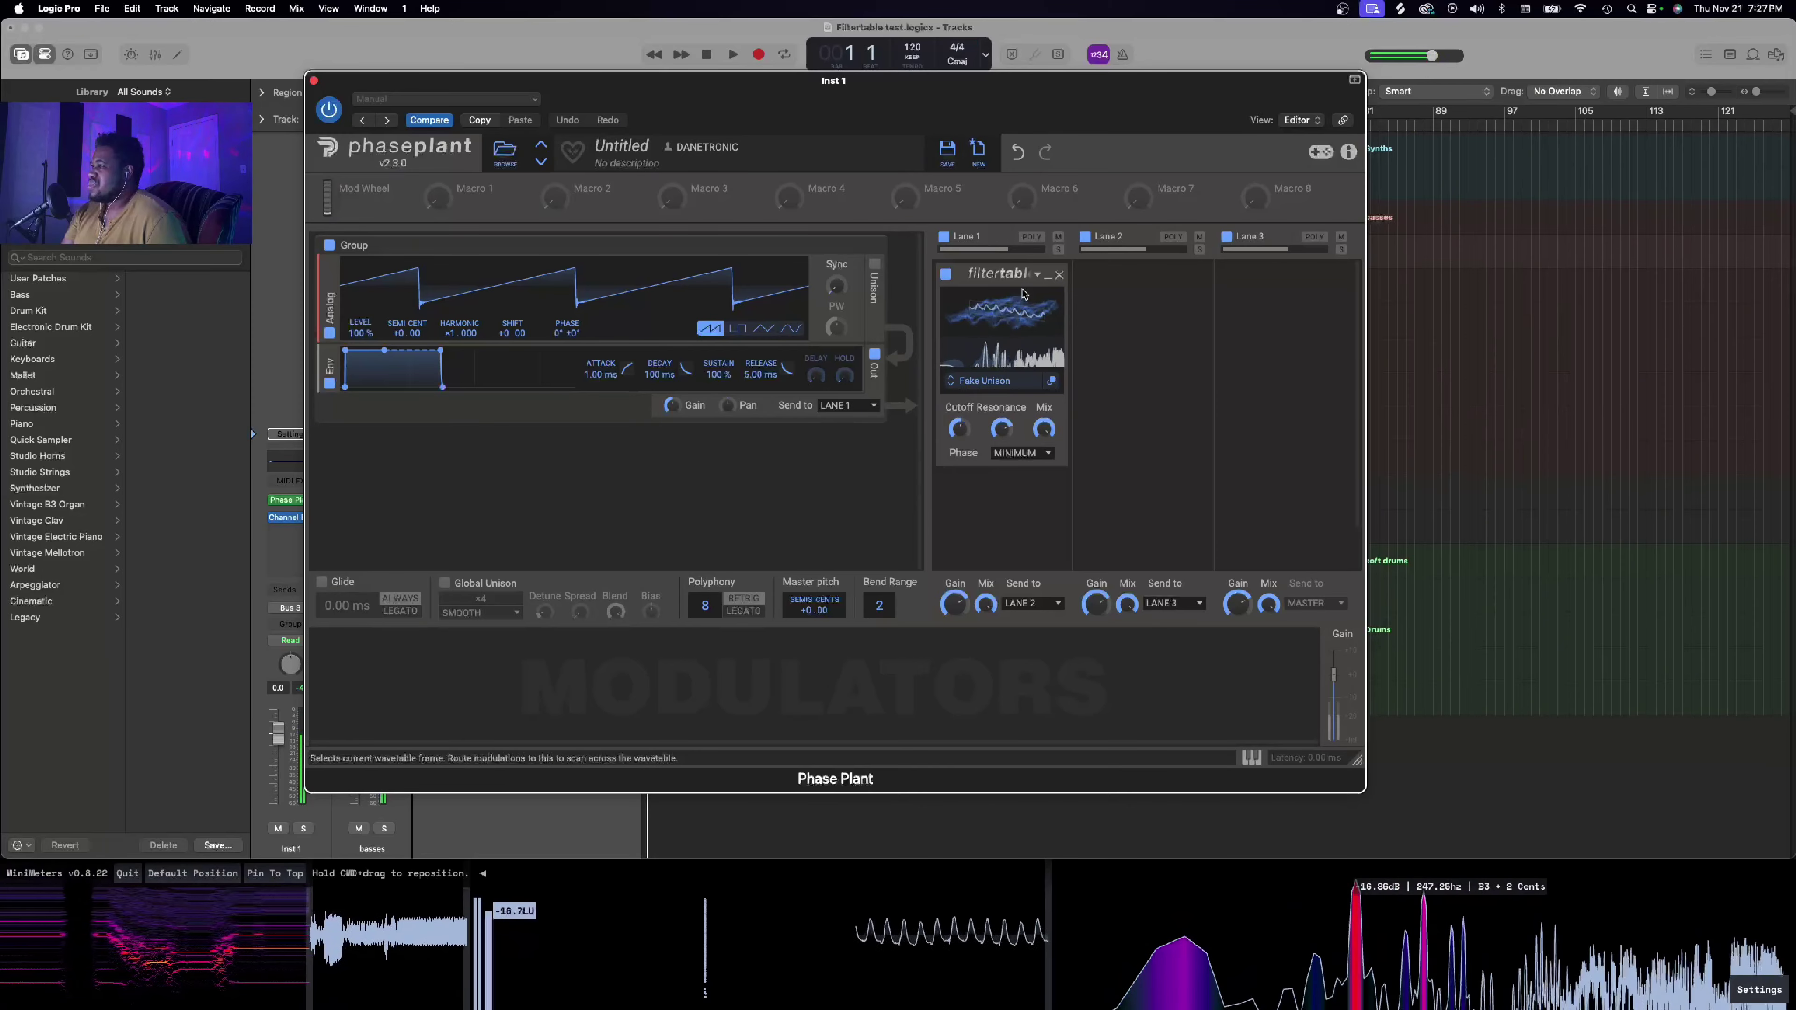
drag(964, 425, 959, 411)
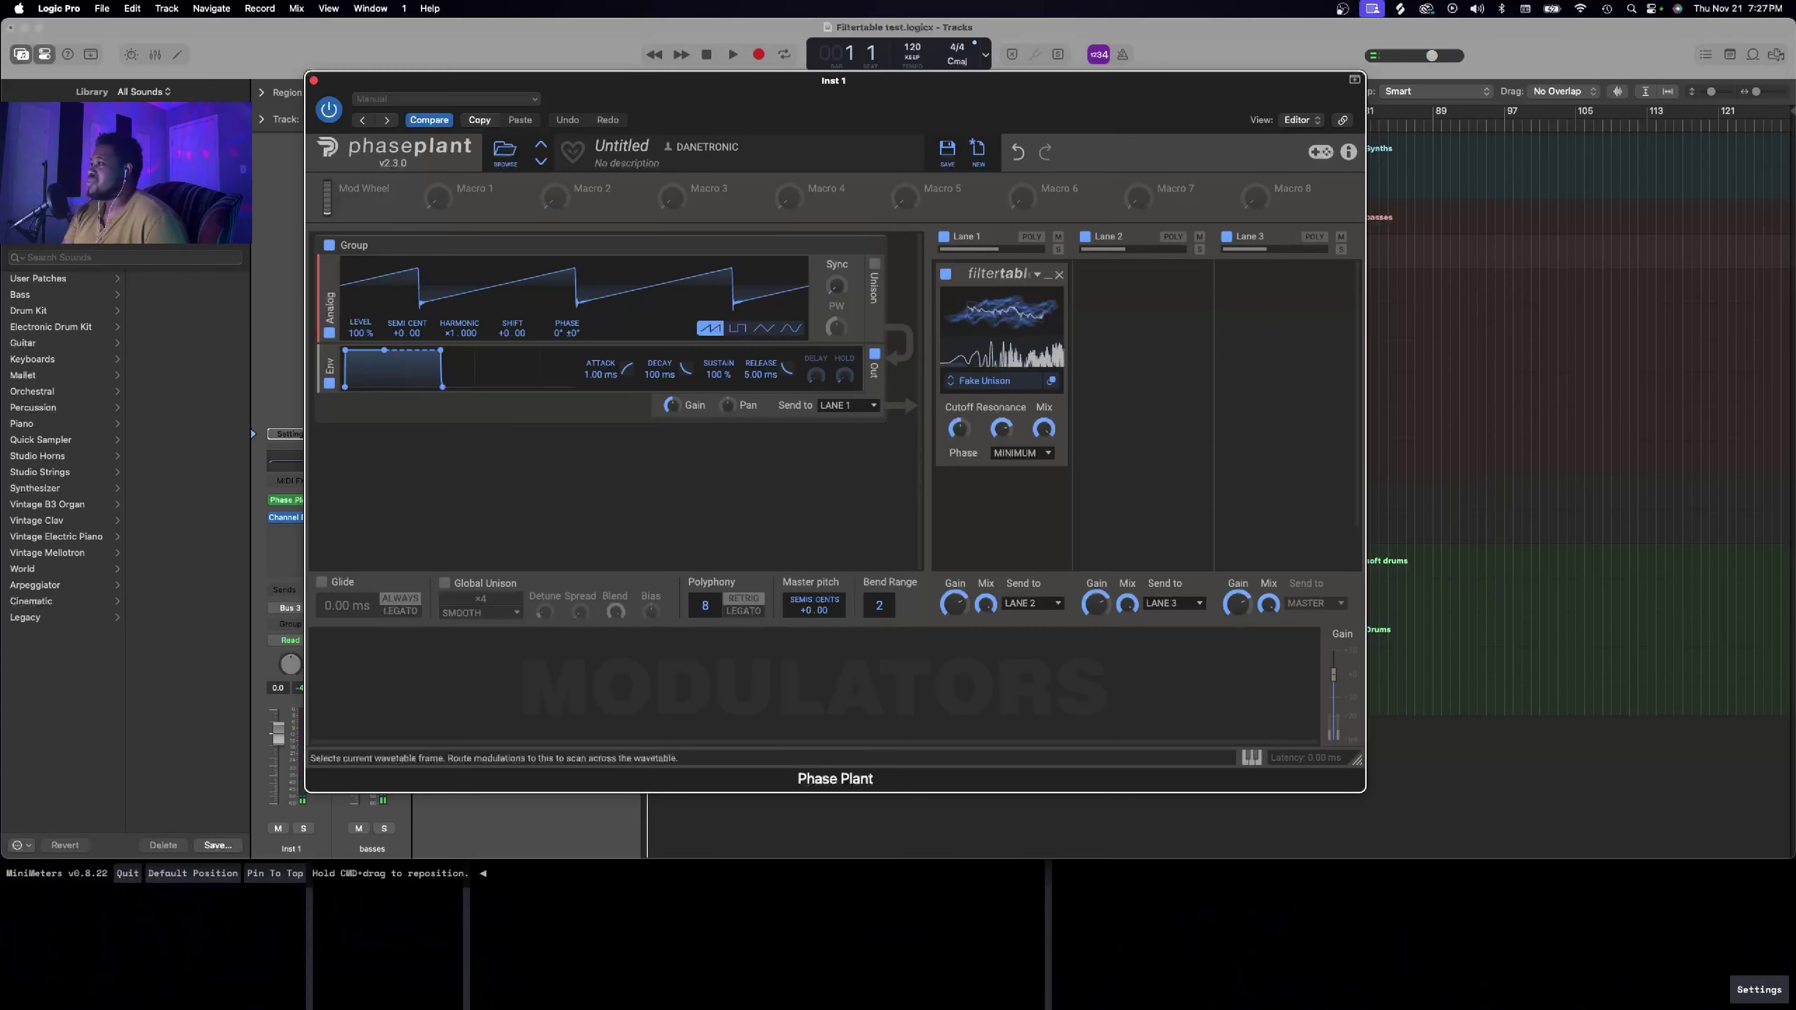
Step: Scan through the Fake Unison wavetable frames in the Filtertable over the saw wave
drag(1011, 320, 1011, 316)
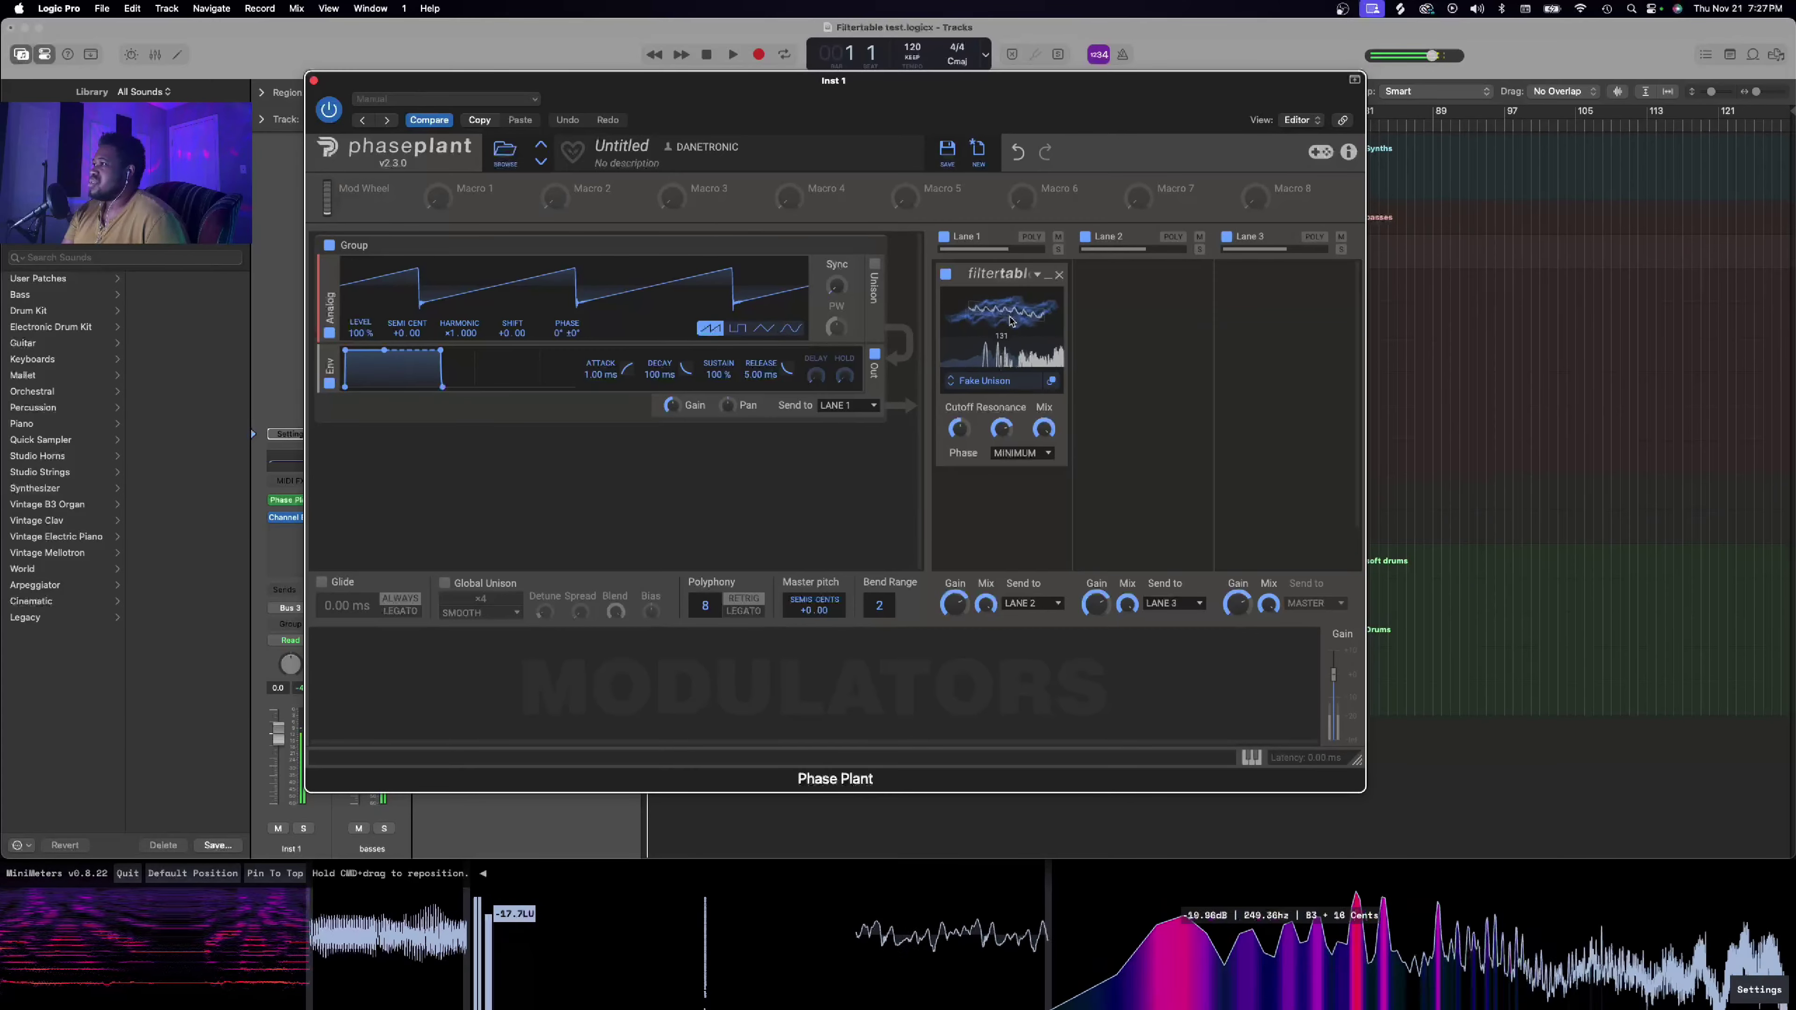
drag(1011, 322, 1011, 322)
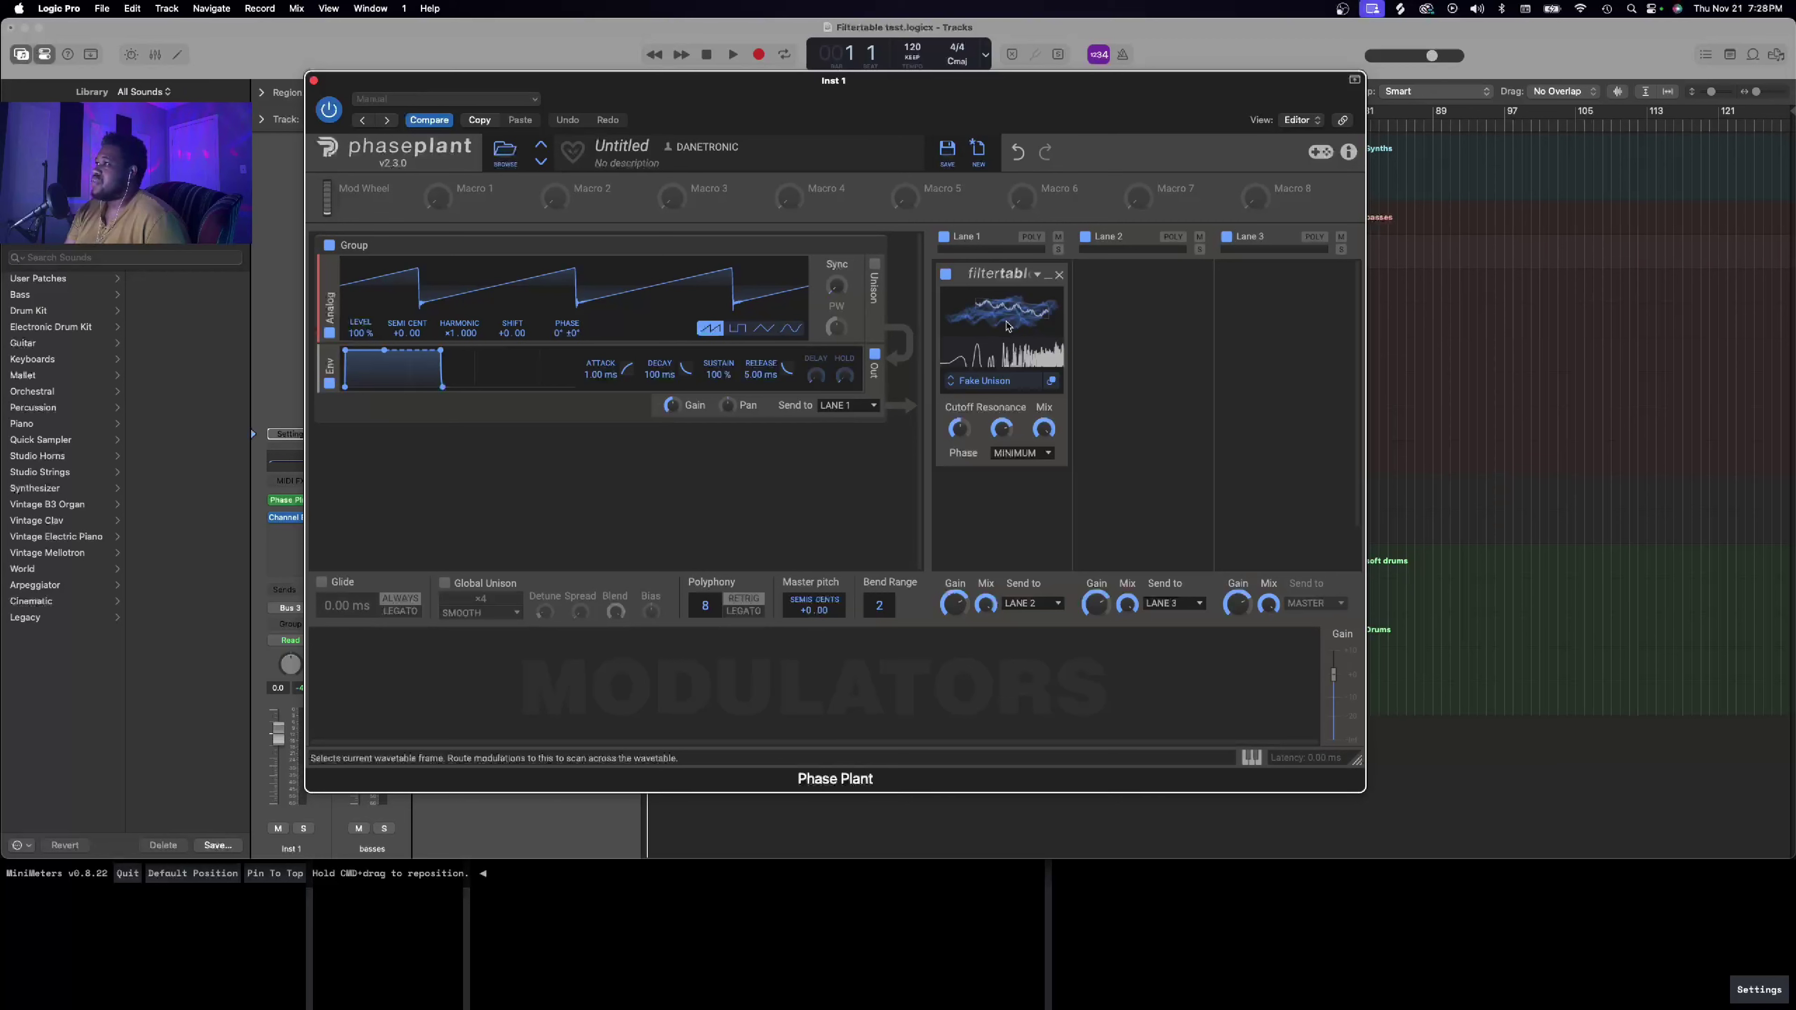
Step: Switch the analog oscillator to a sine at harmonic ×18 and scan the Filtertable's Fake Unison frames
click(792, 327)
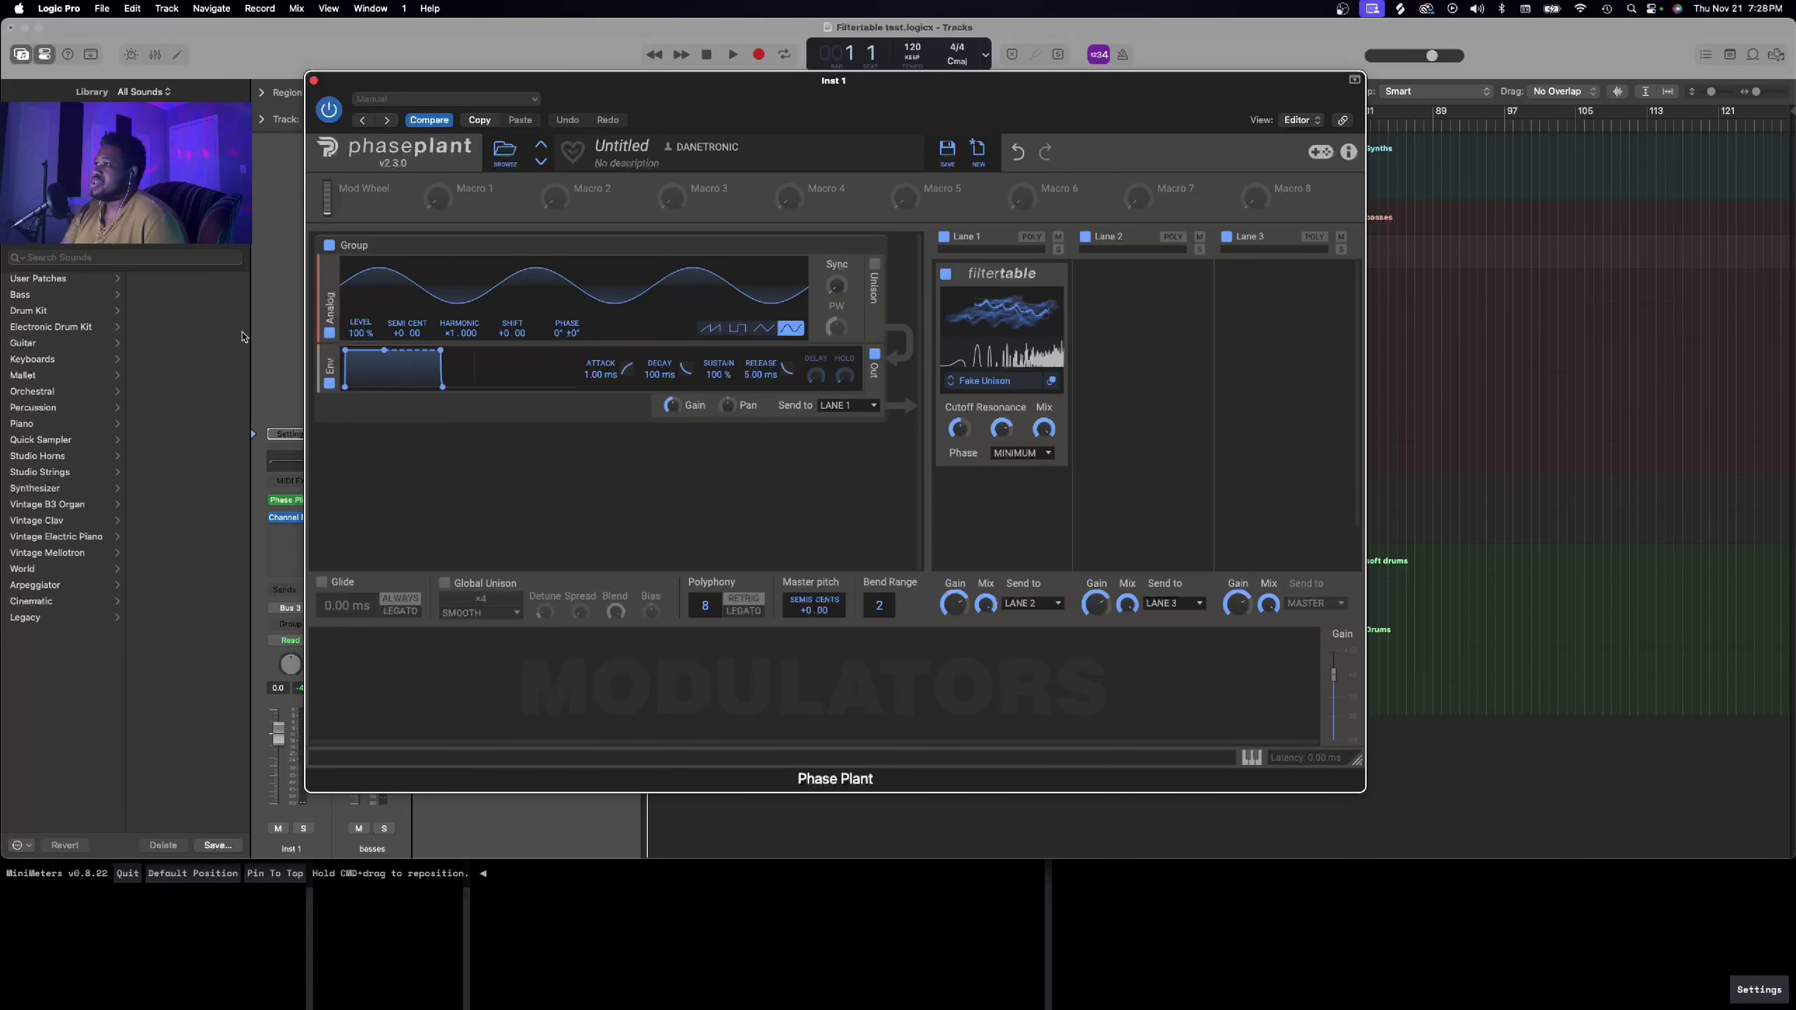
drag(451, 336, 451, 279)
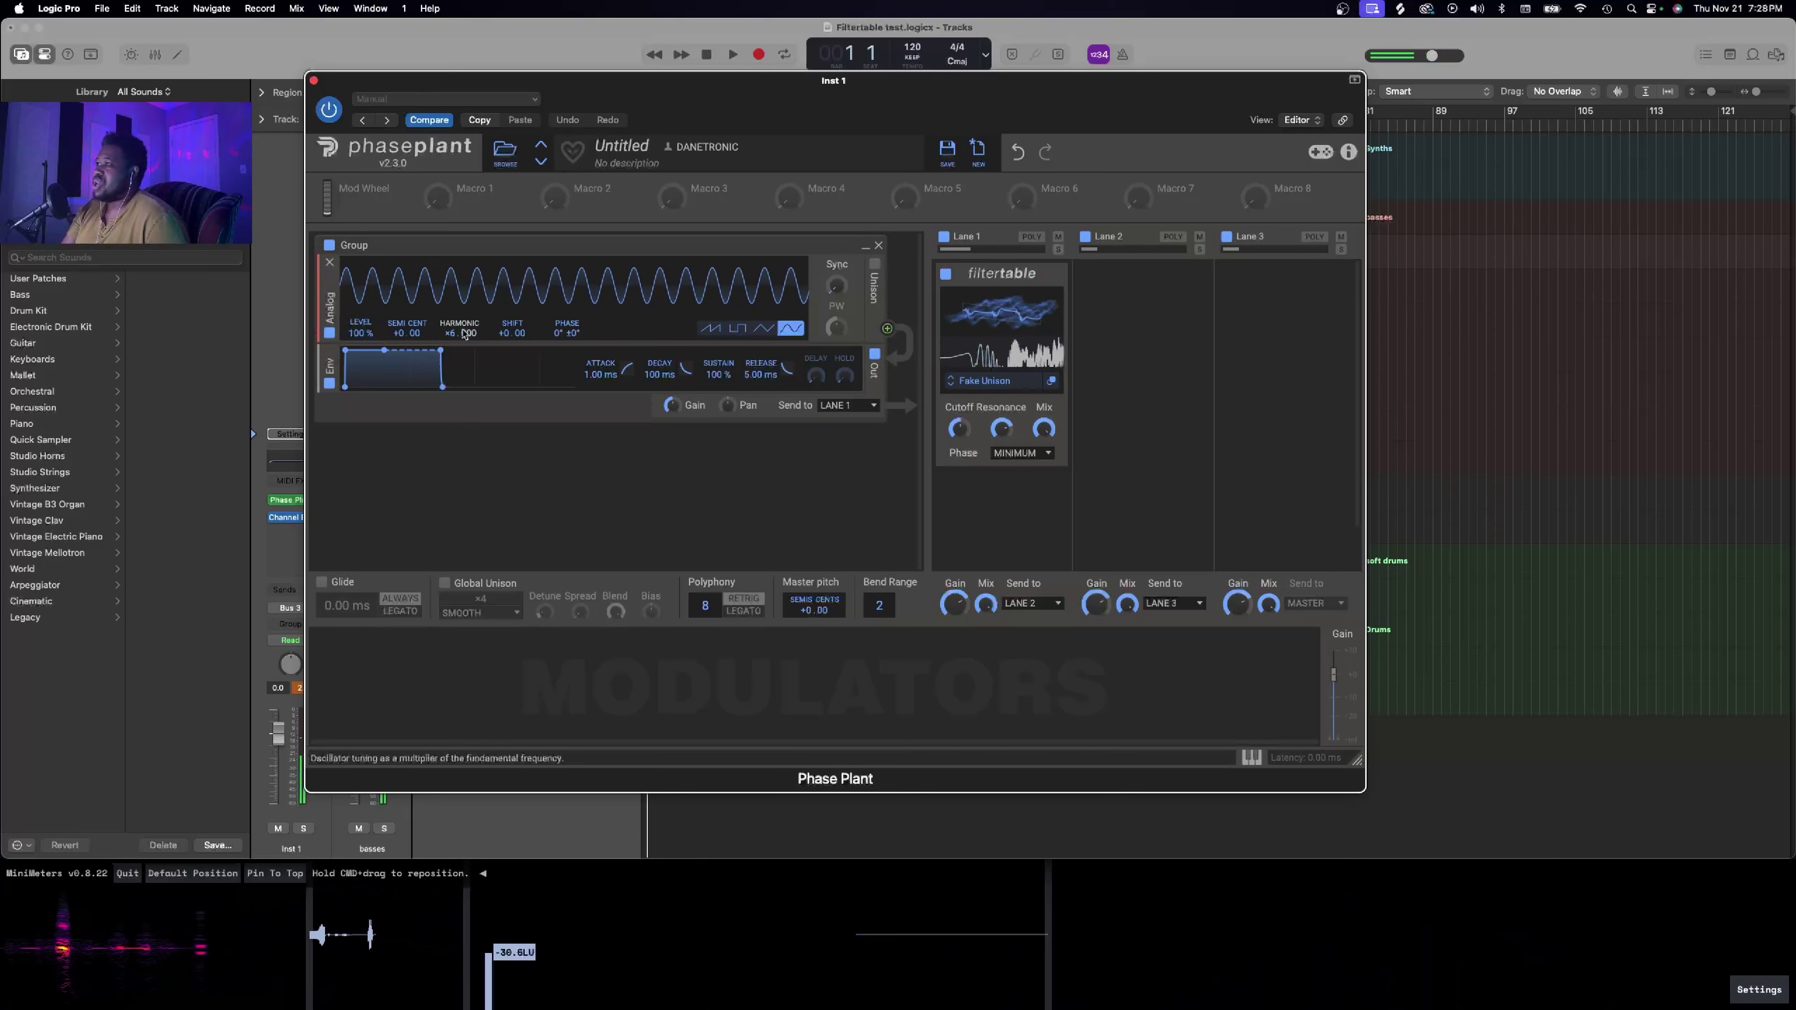
drag(460, 333, 459, 297)
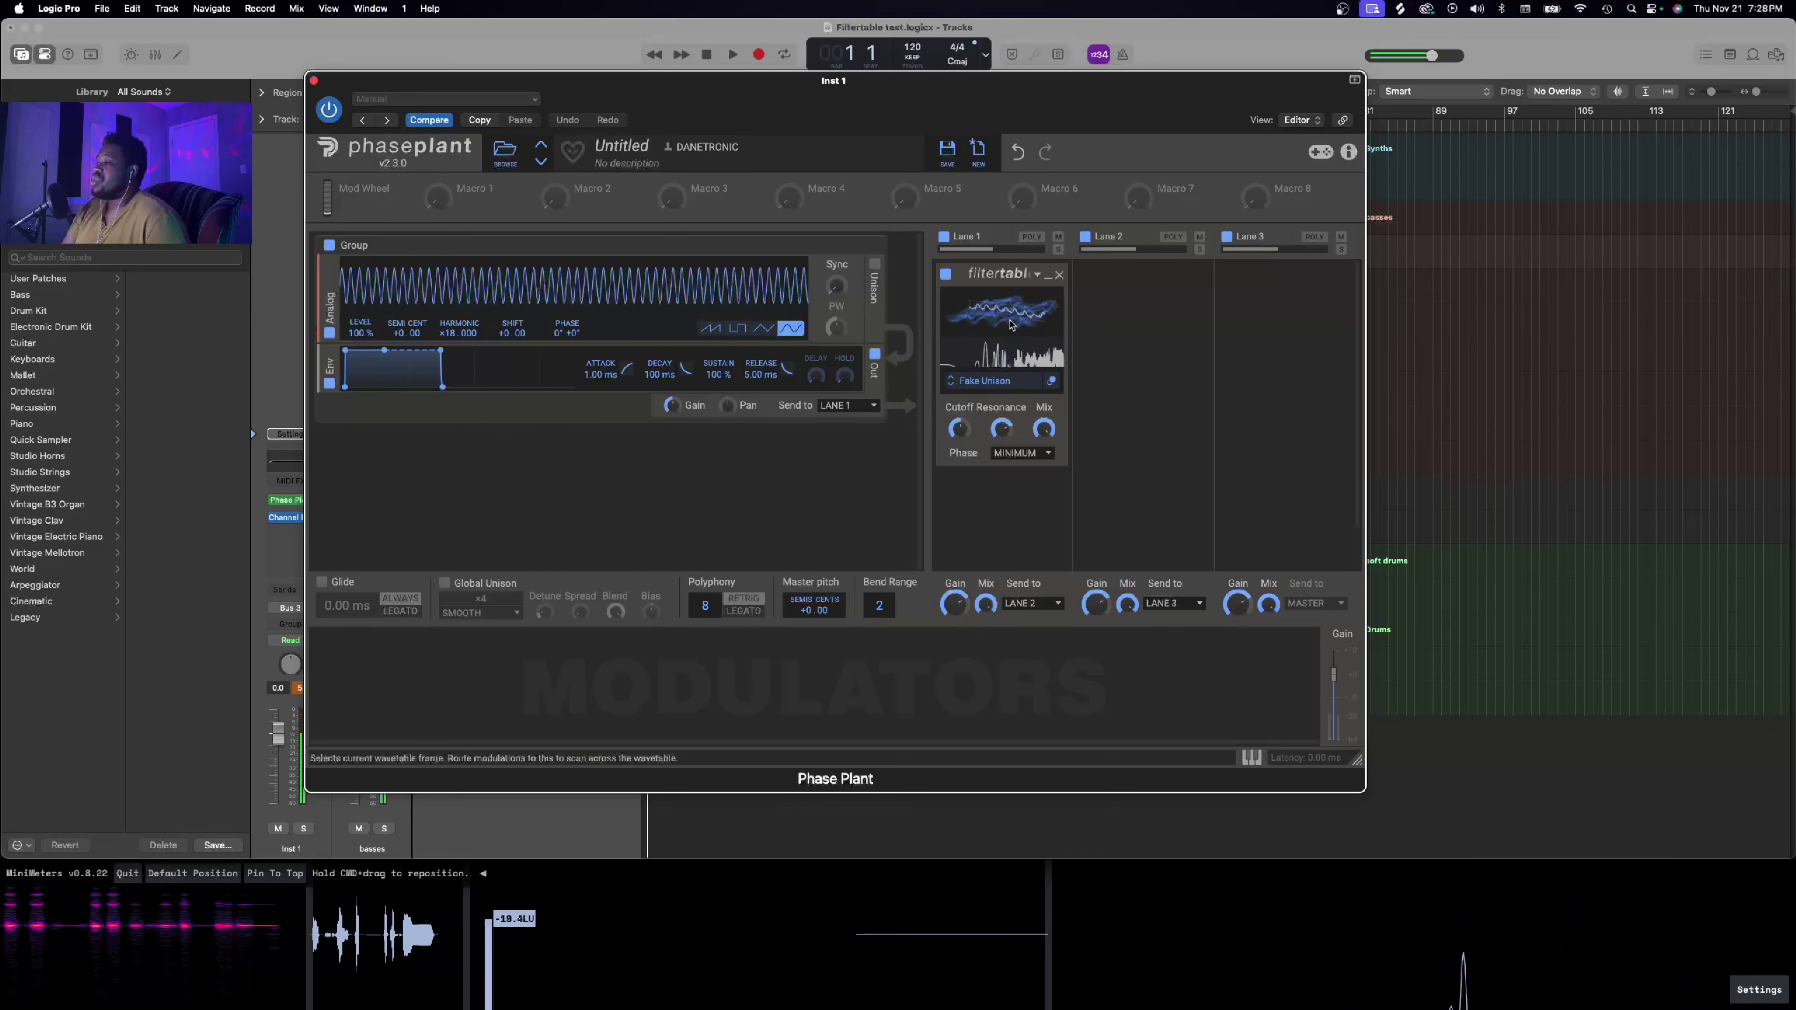
drag(1025, 319, 1025, 376)
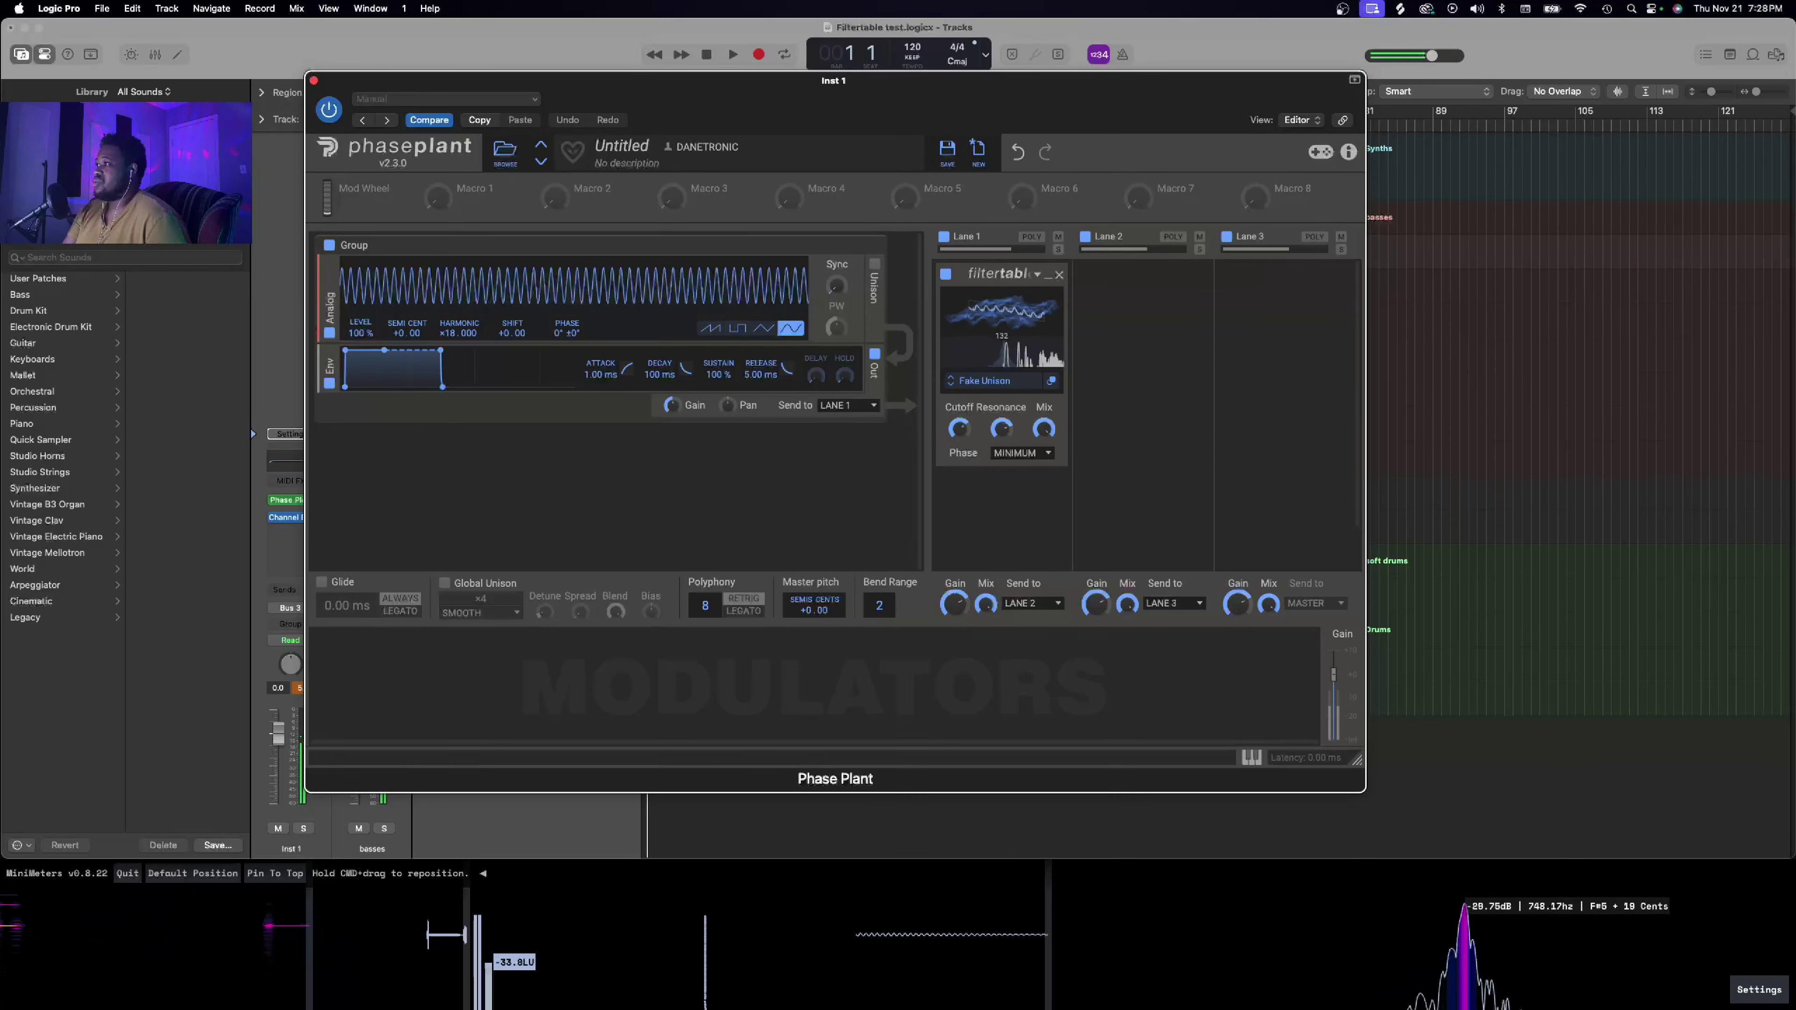
drag(1025, 319, 1025, 337)
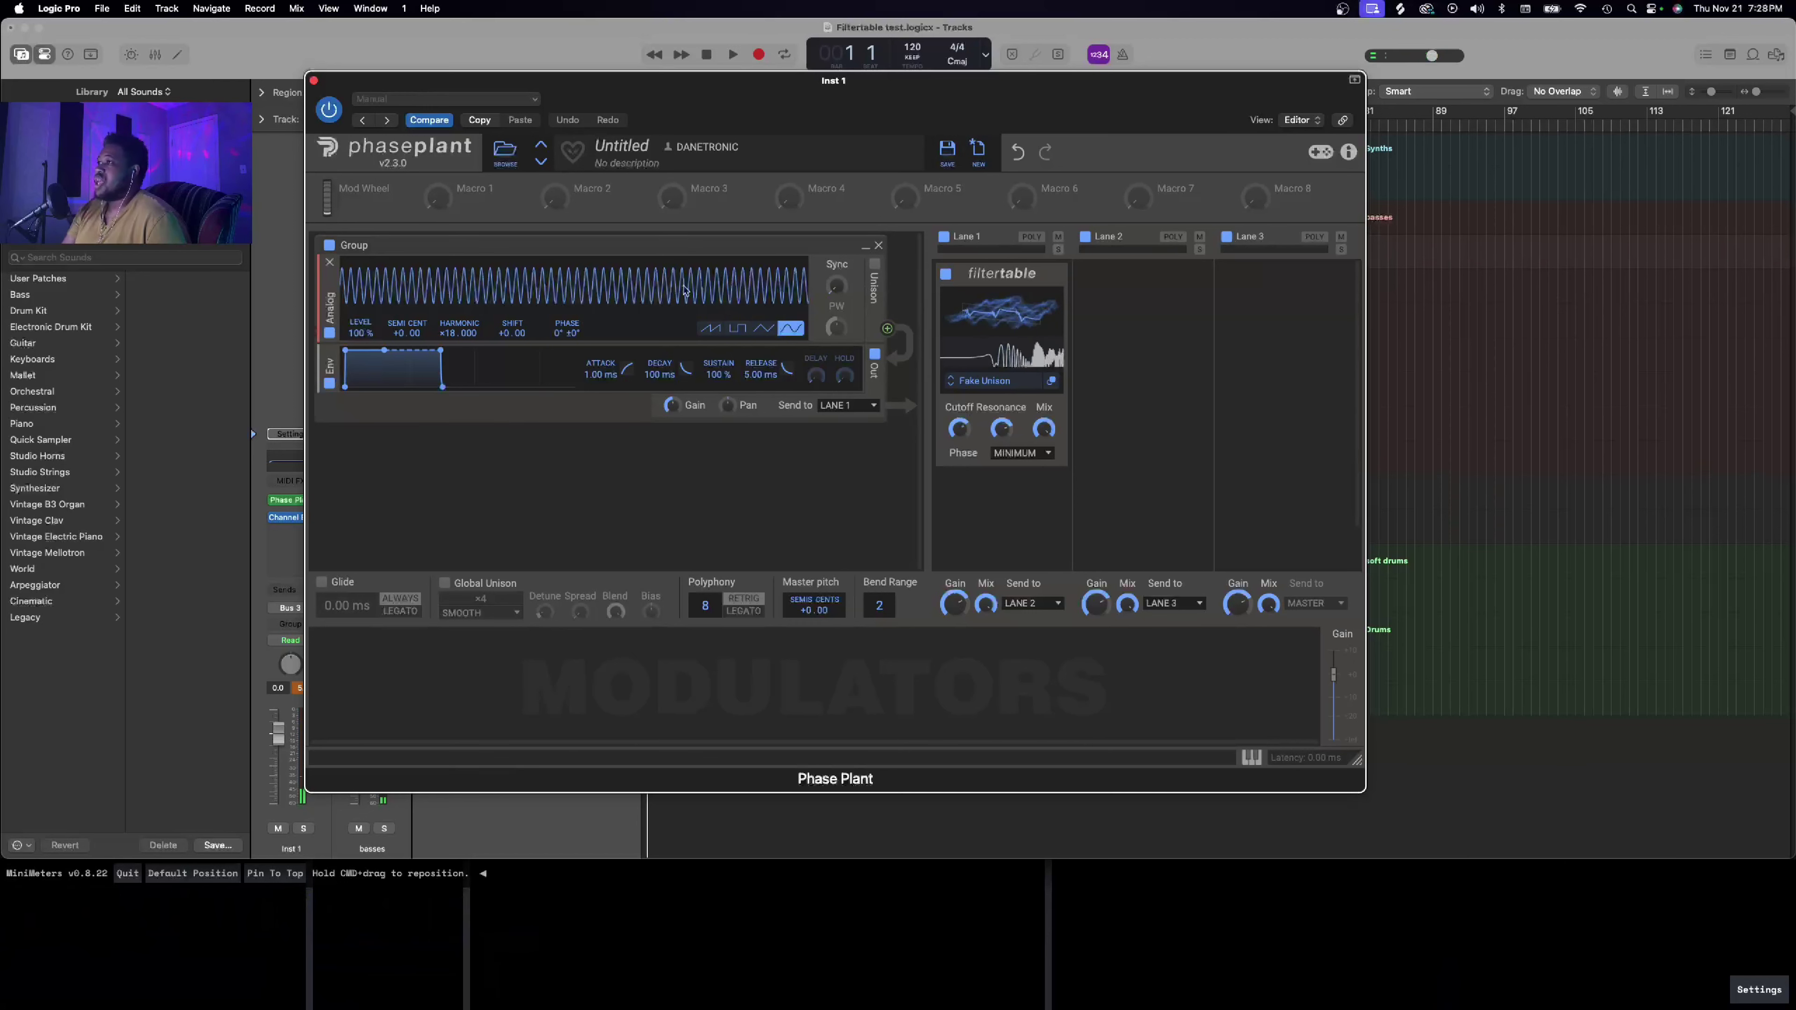
Step: Reset the analog oscillator's harmonic to ×1 and change its waveform to square
double_click(458, 333)
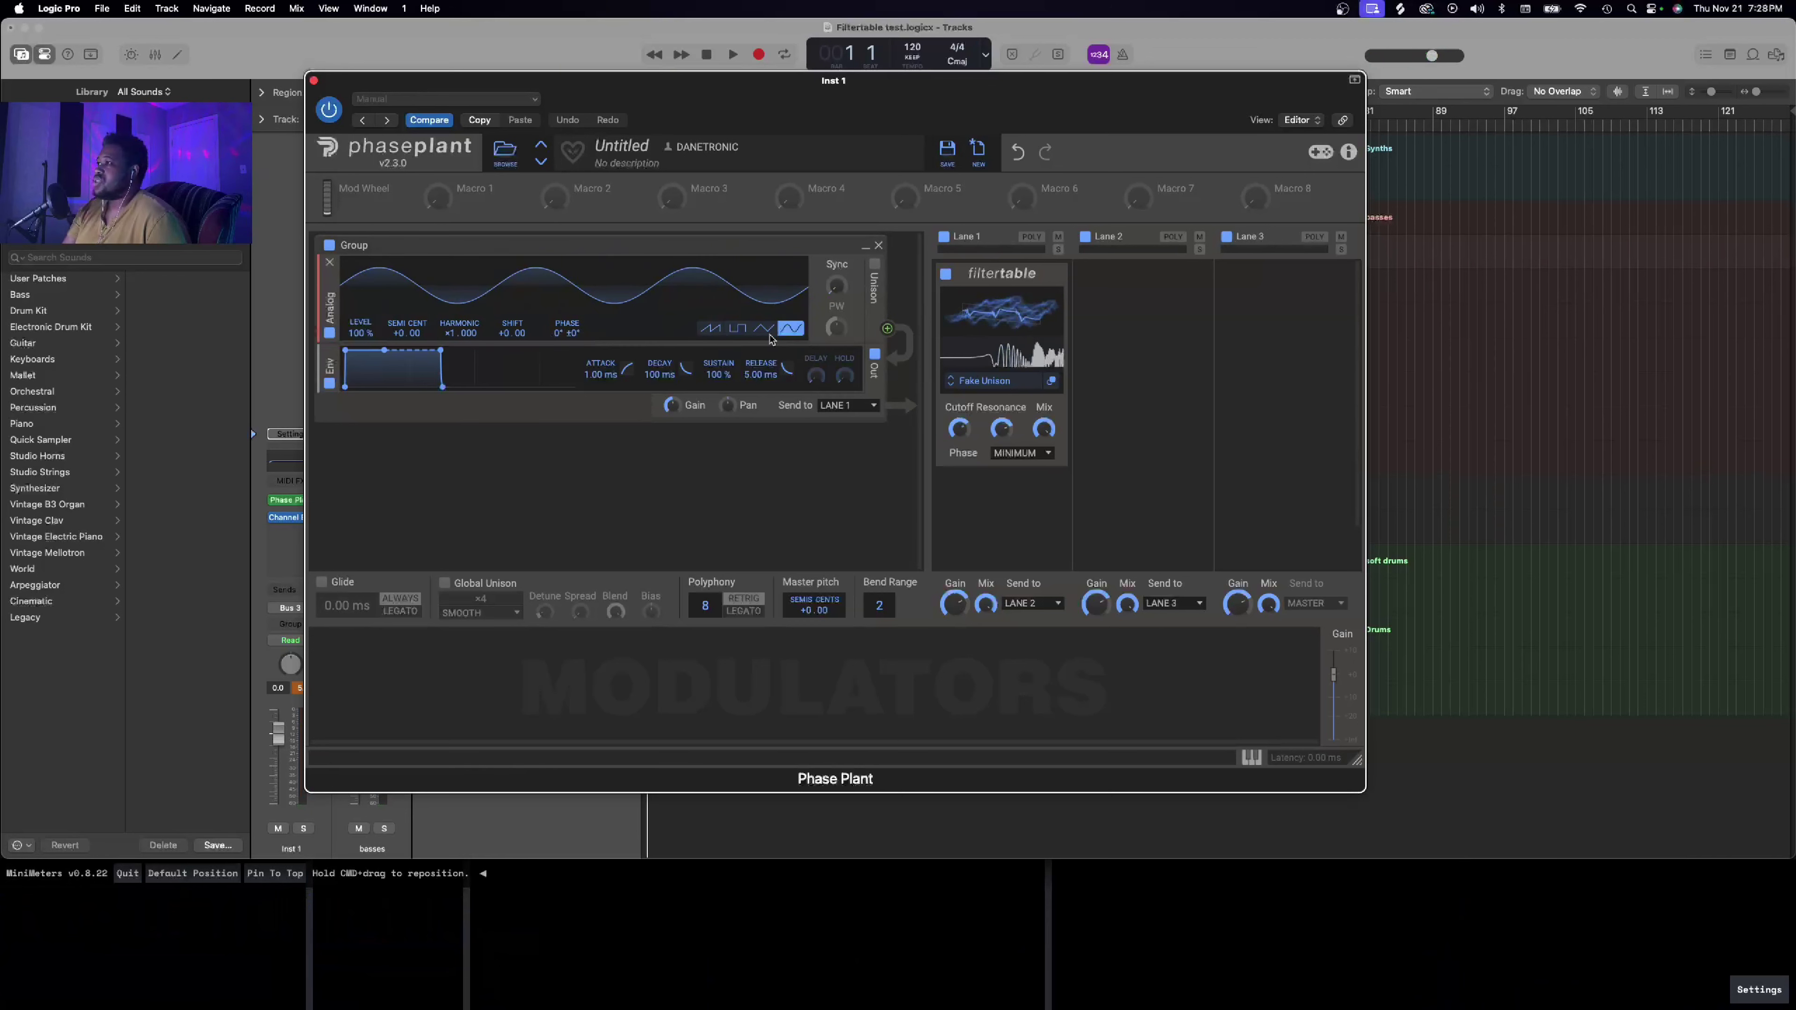
click(734, 331)
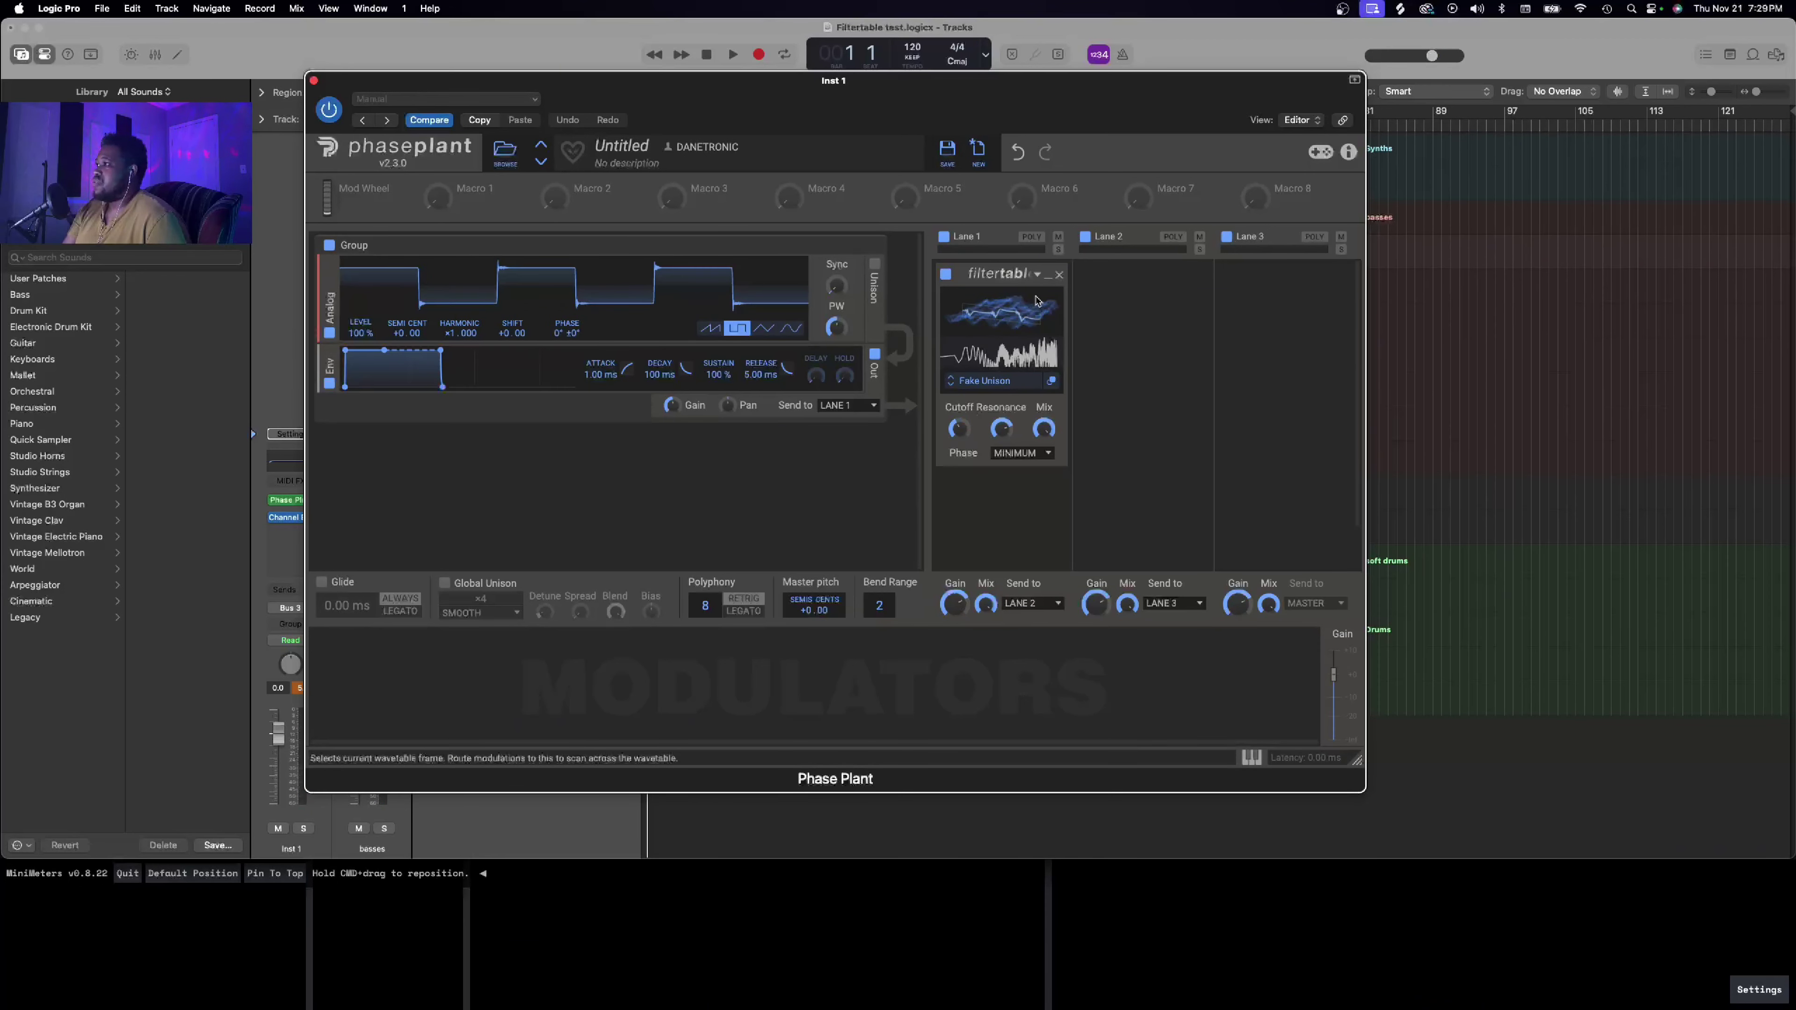
Step: Adjust the Filtertable's wavetable frame and cutoff over the square wave, and return the oscillator to a saw
drag(1021, 329, 1021, 328)
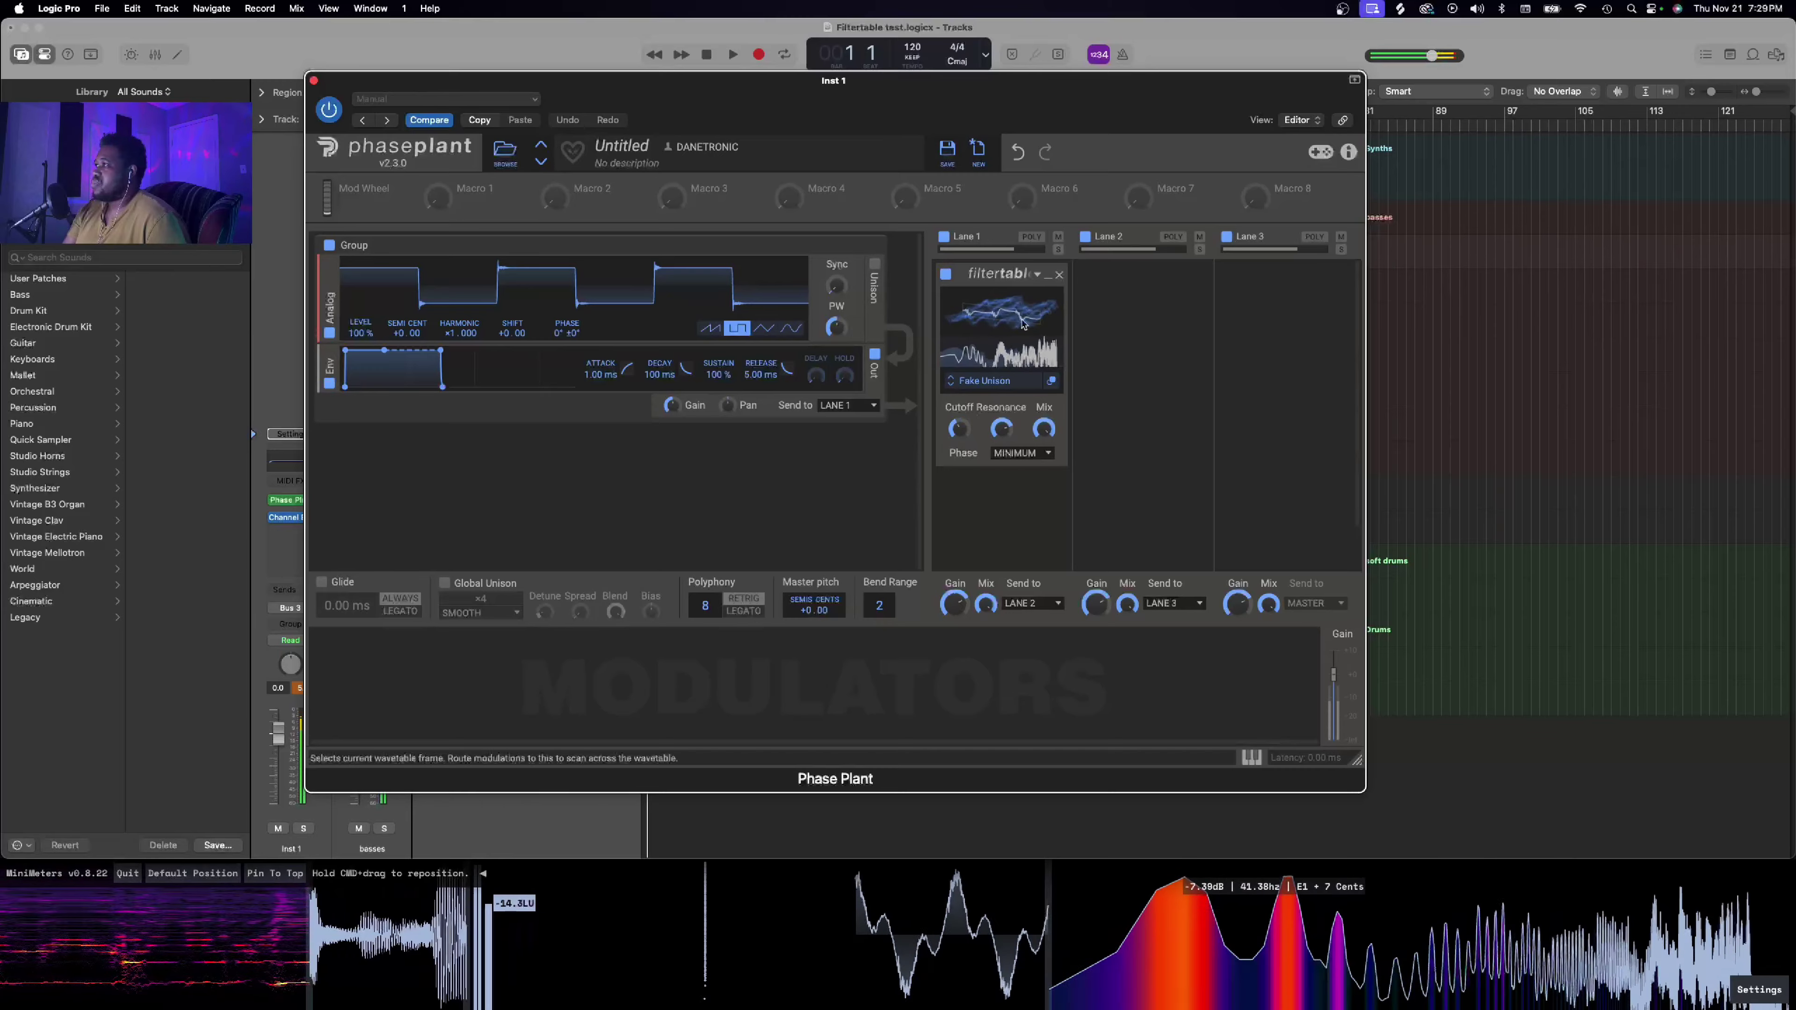
drag(959, 429, 959, 424)
drag(1022, 333, 1003, 394)
click(710, 327)
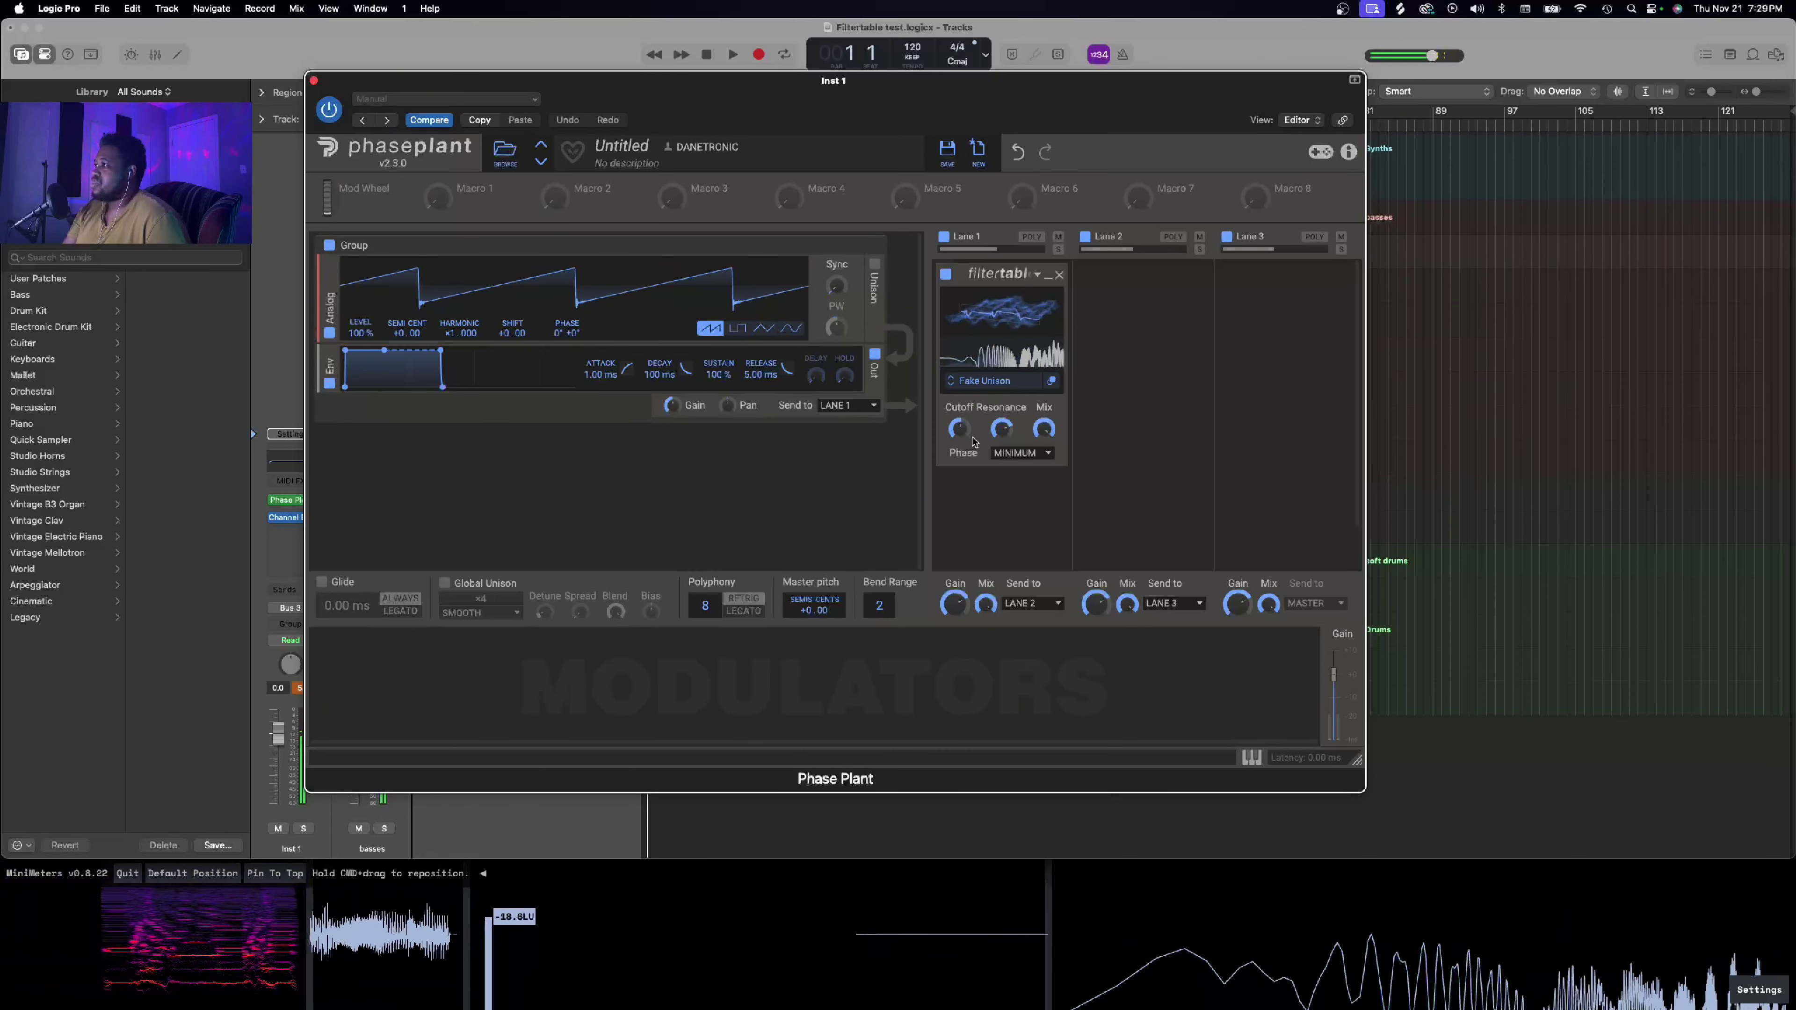
Step: Load the Gnarly wavetable from the factory Formants filters into the Filtertable and scan through its frames
click(1010, 382)
click(1086, 623)
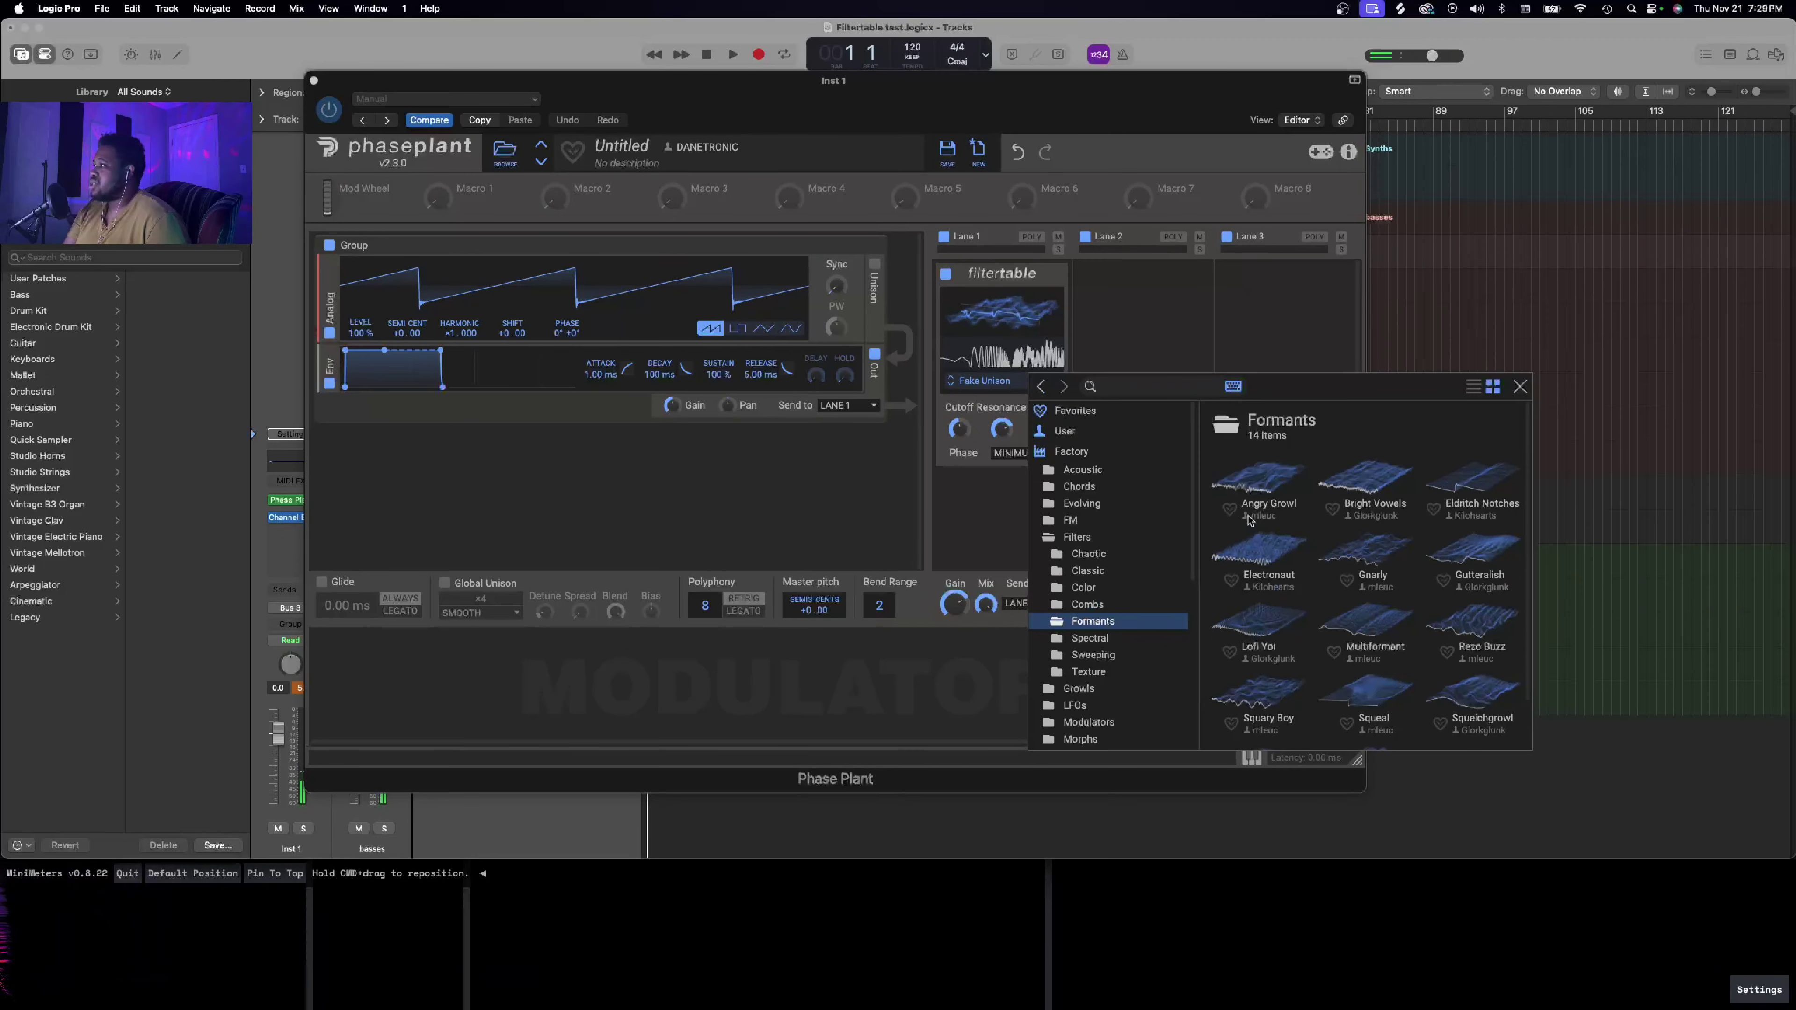
click(1359, 555)
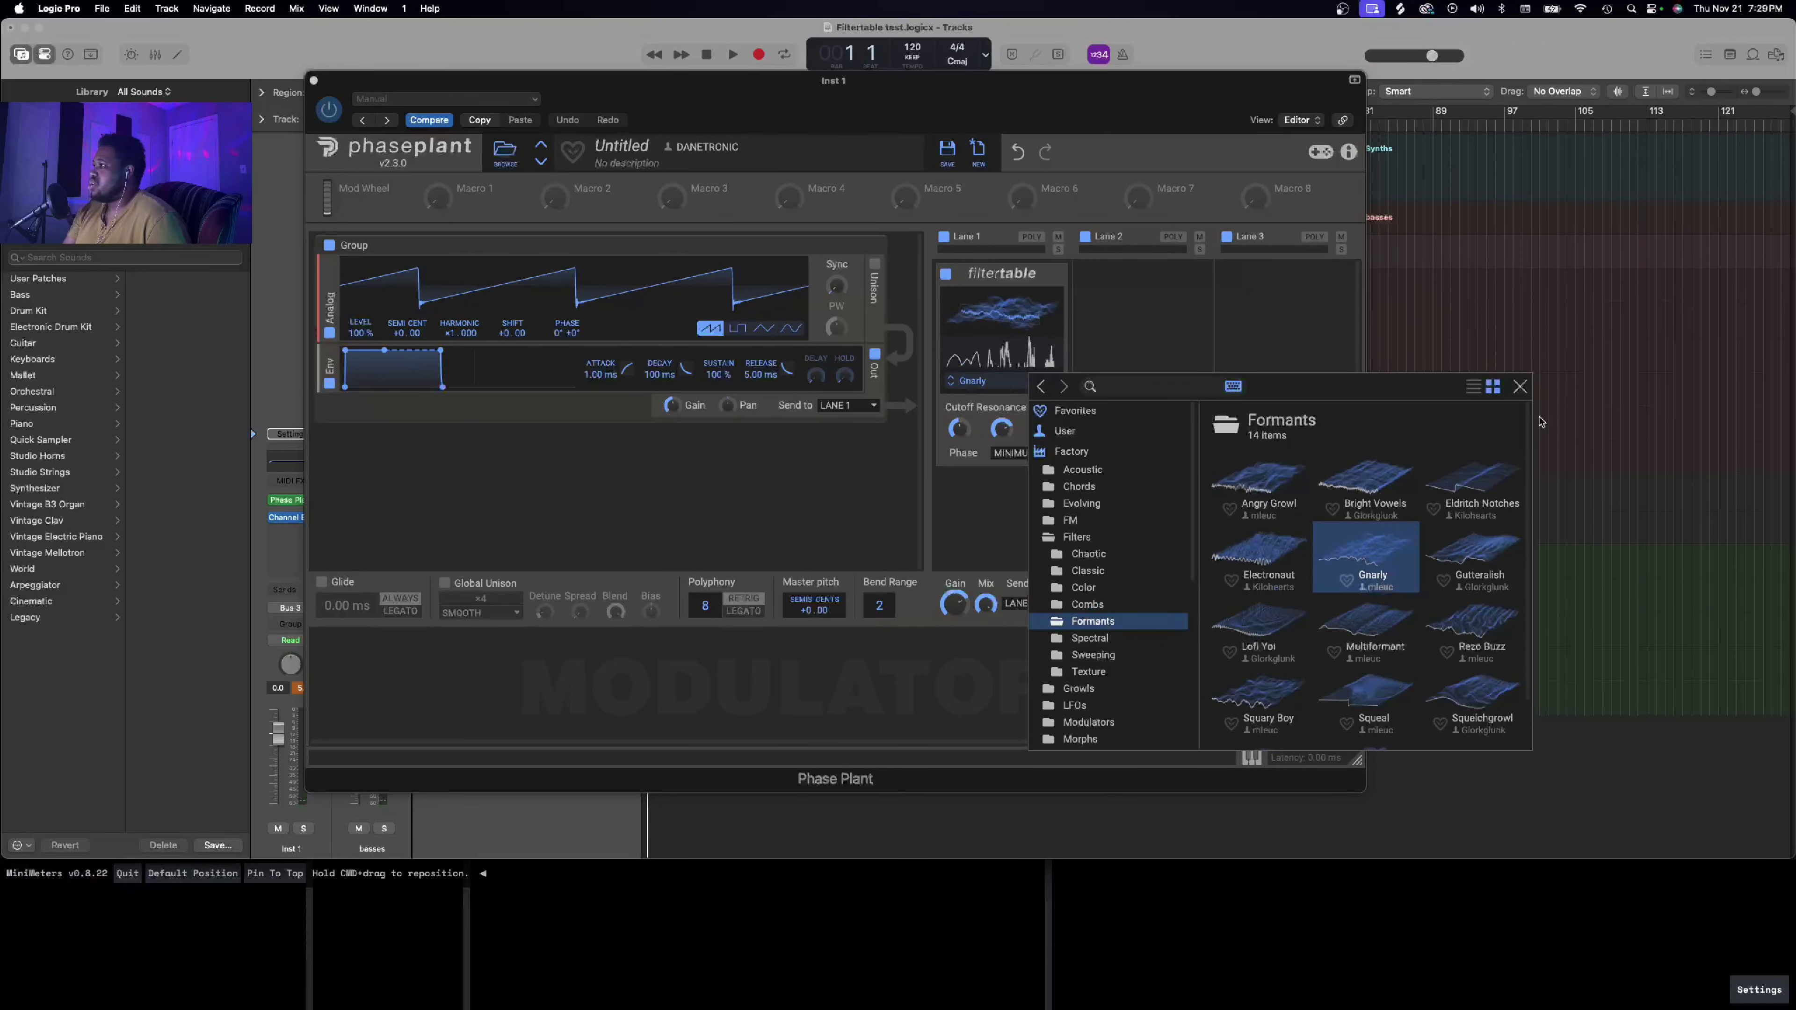
click(1520, 387)
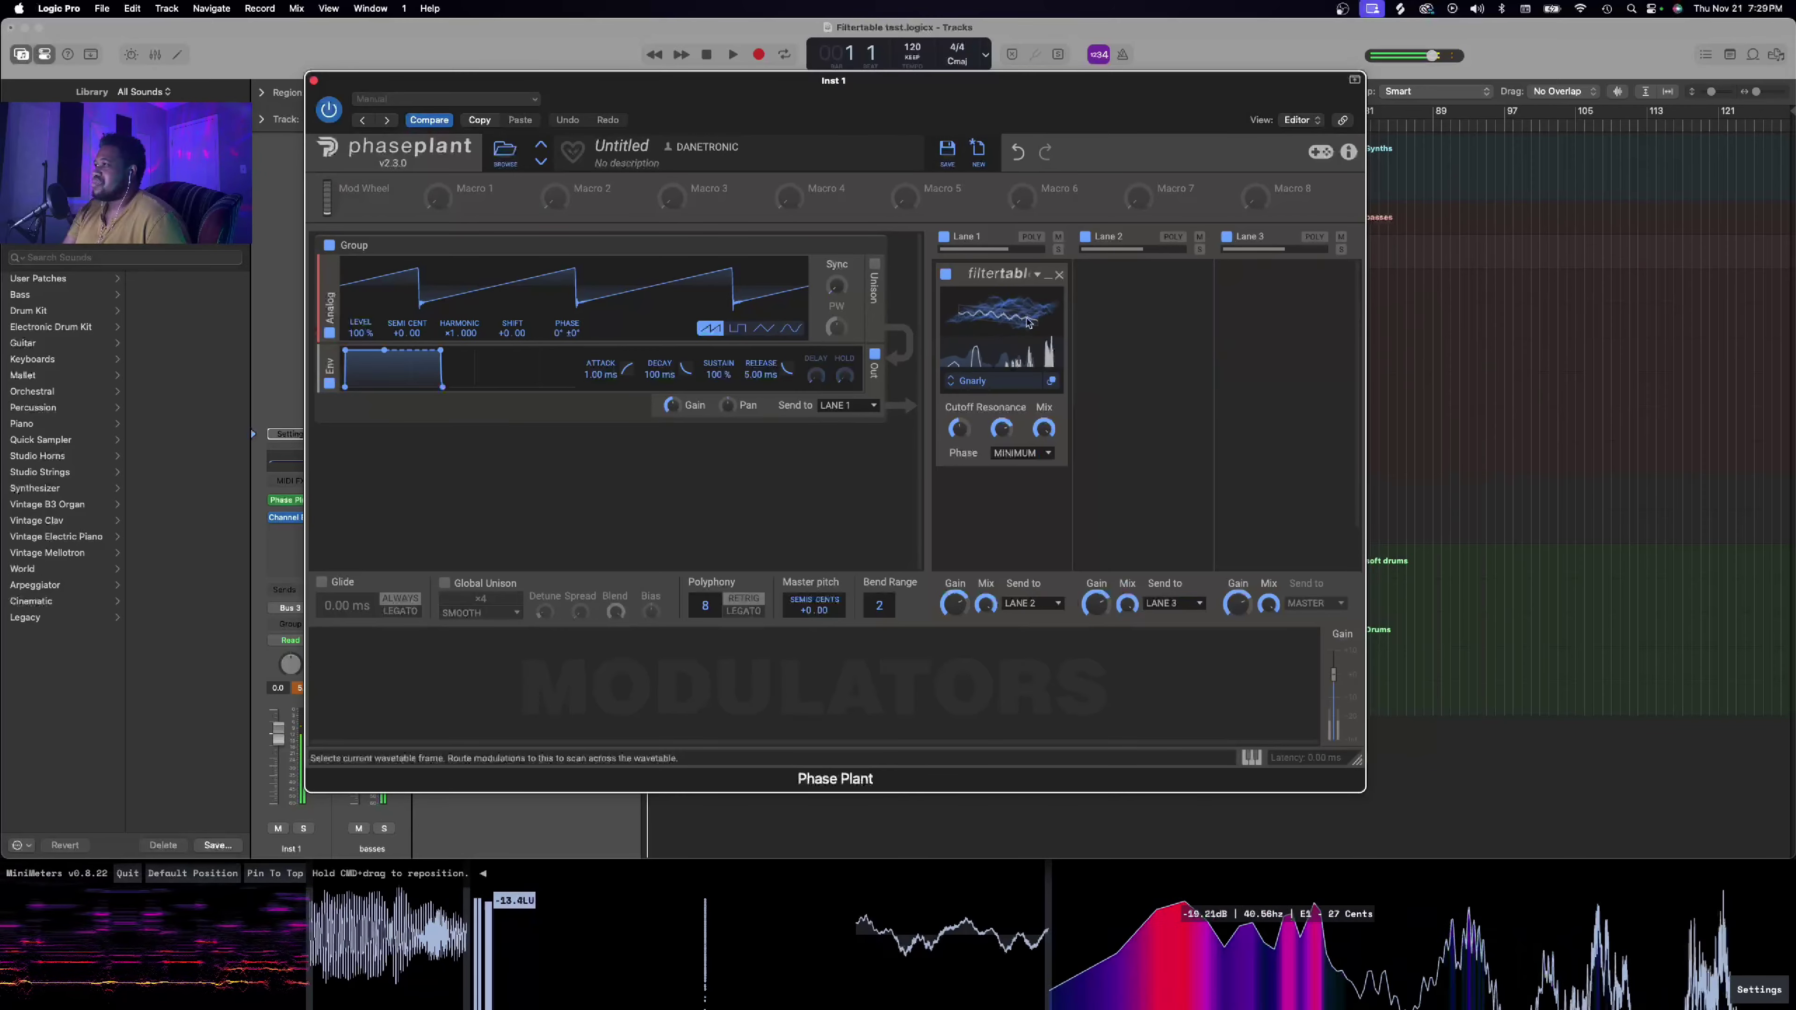
mouse_move(1028, 324)
mouse_down()
mouse_move(1028, 283)
mouse_move(1028, 327)
mouse_up()
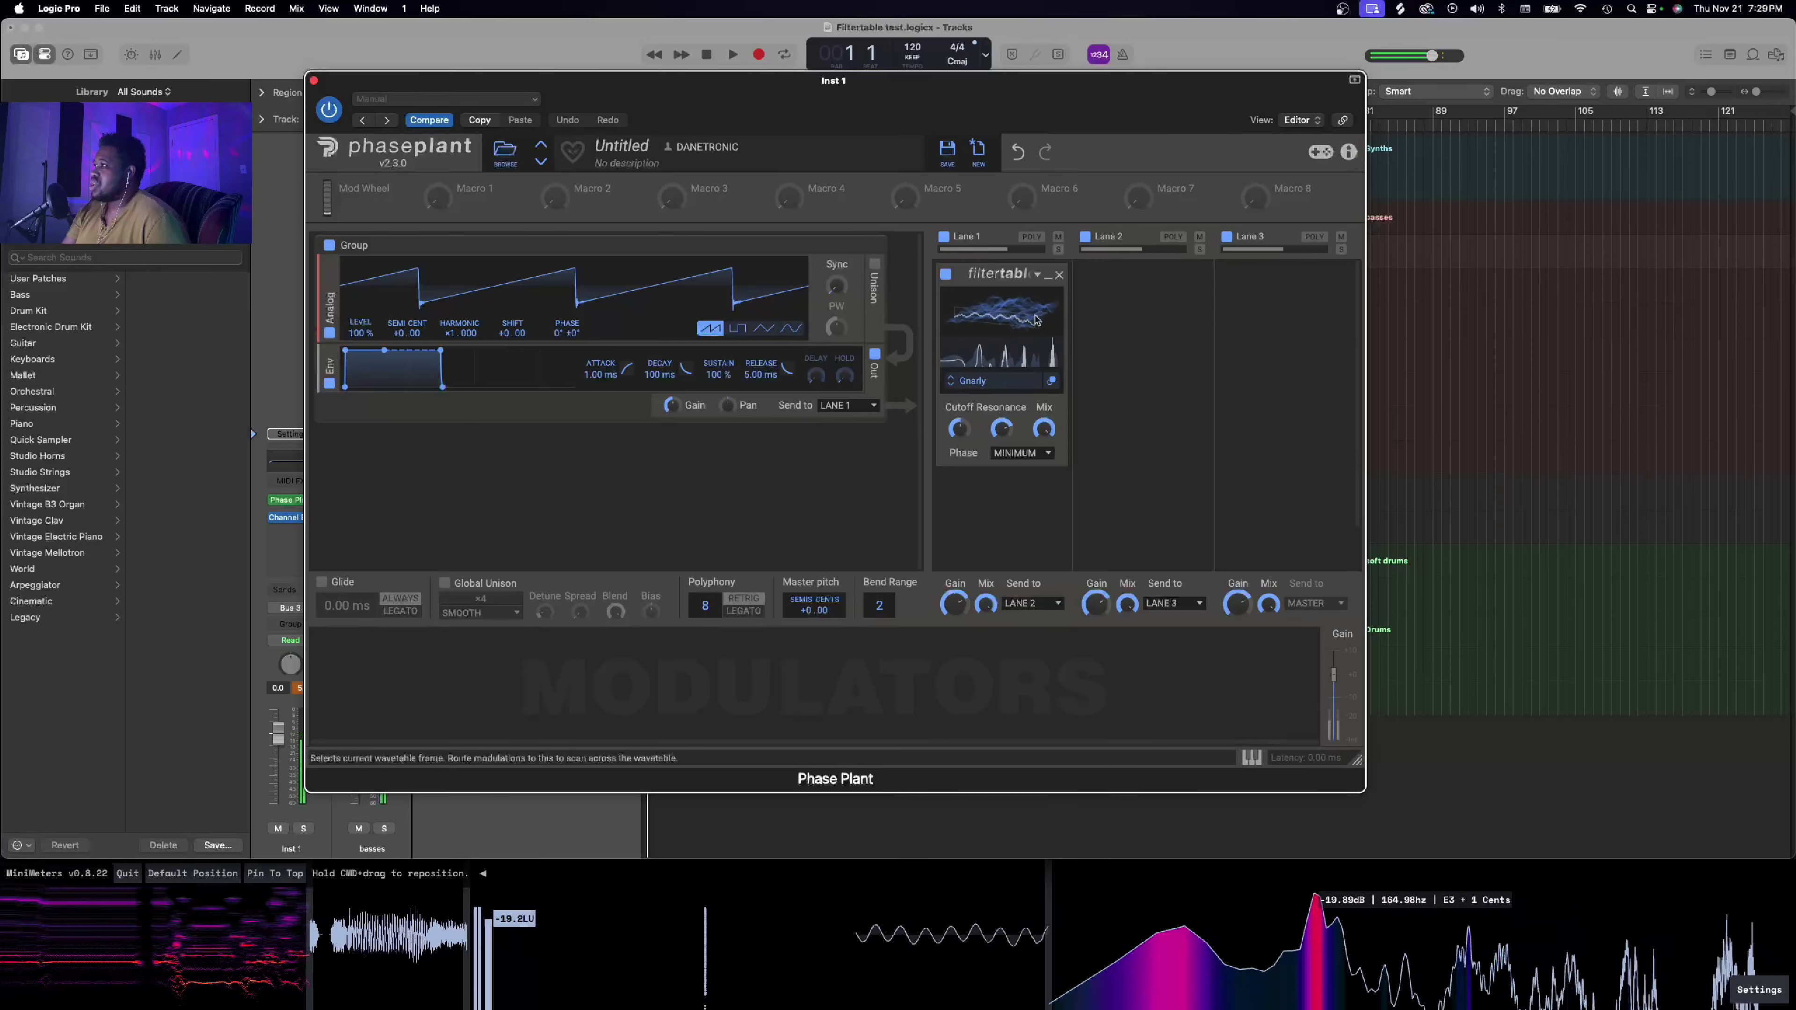
Step: Try the Filtertable's Linear and Original phase modes while scanning through the Gnarly frames
click(1032, 455)
click(1031, 470)
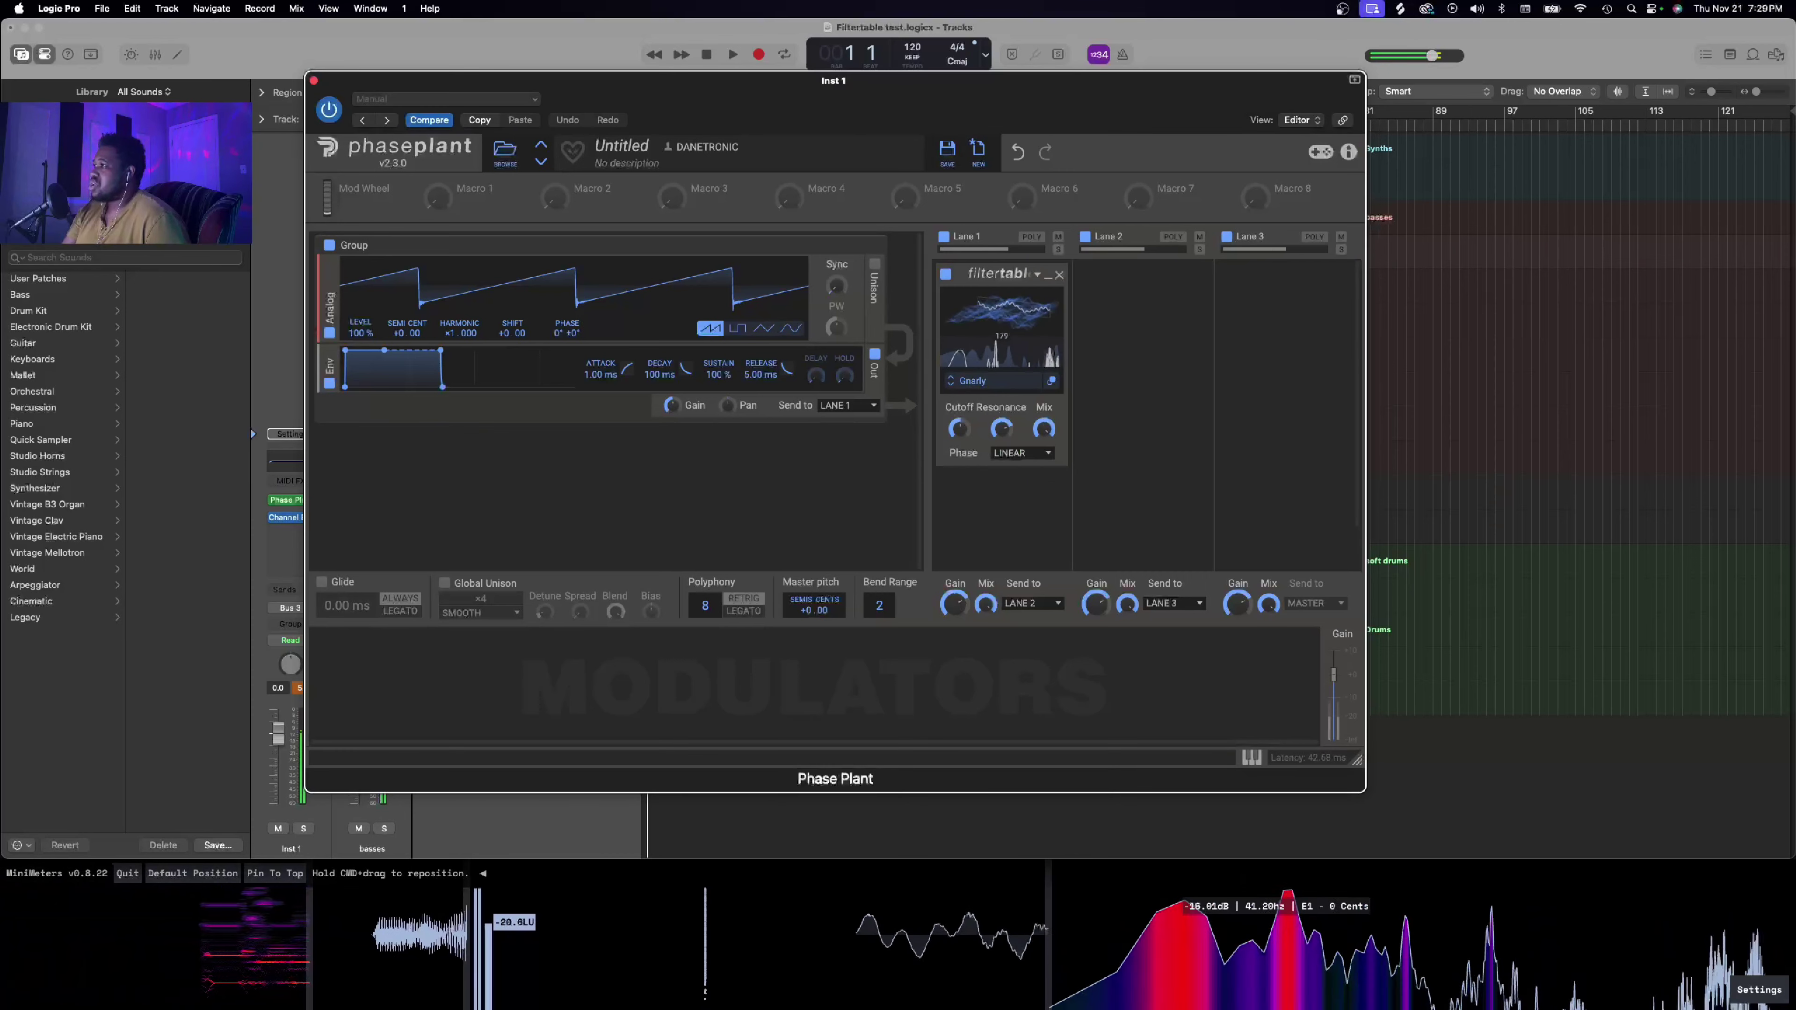
click(1023, 453)
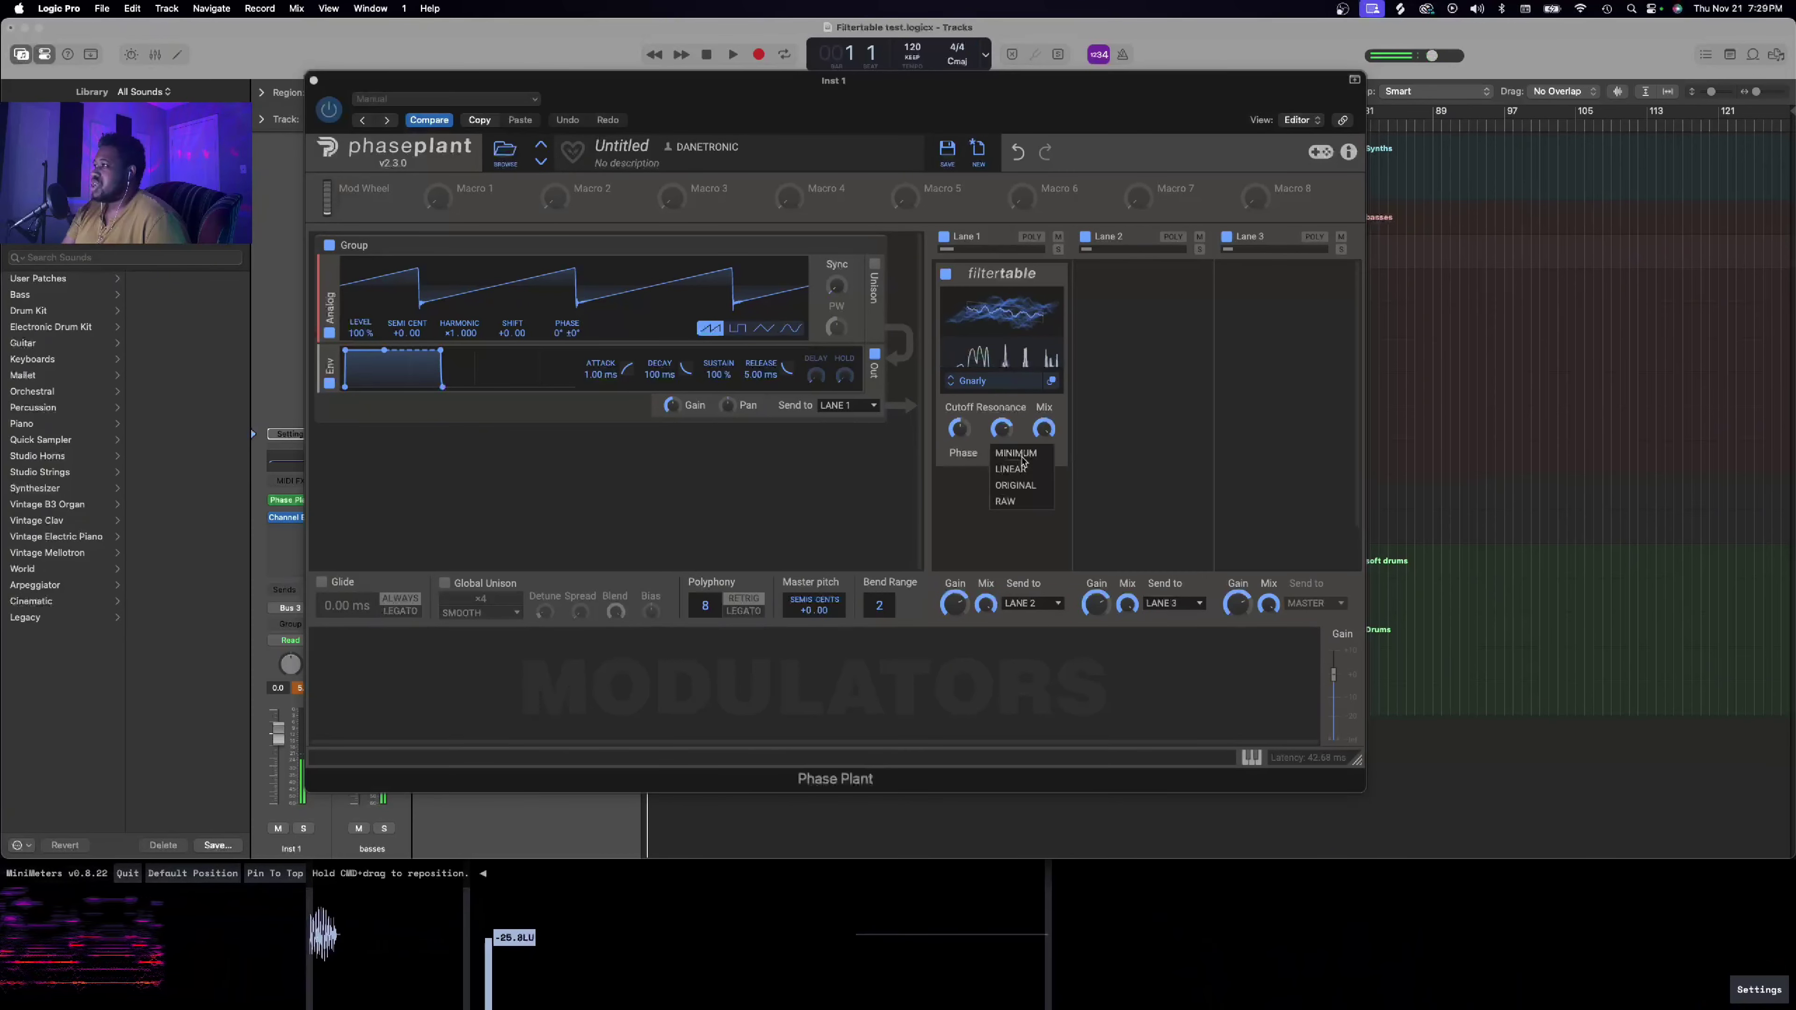
click(1023, 486)
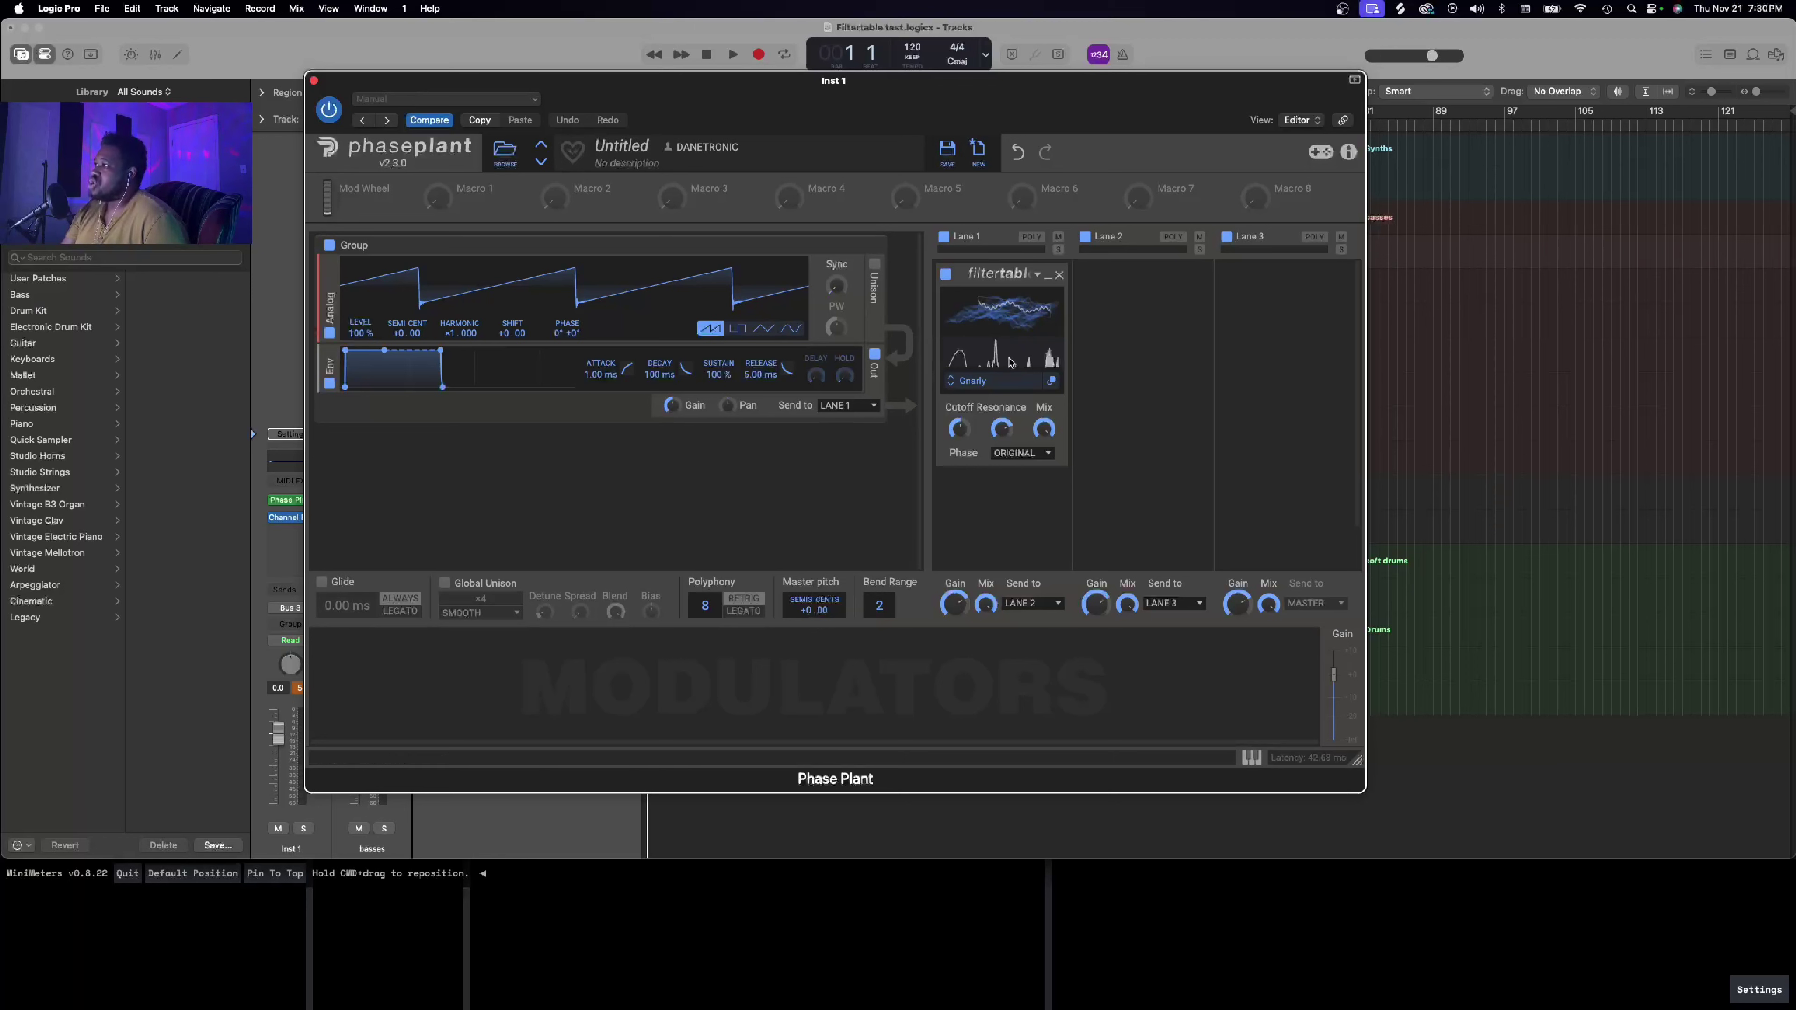
drag(1025, 318, 1028, 320)
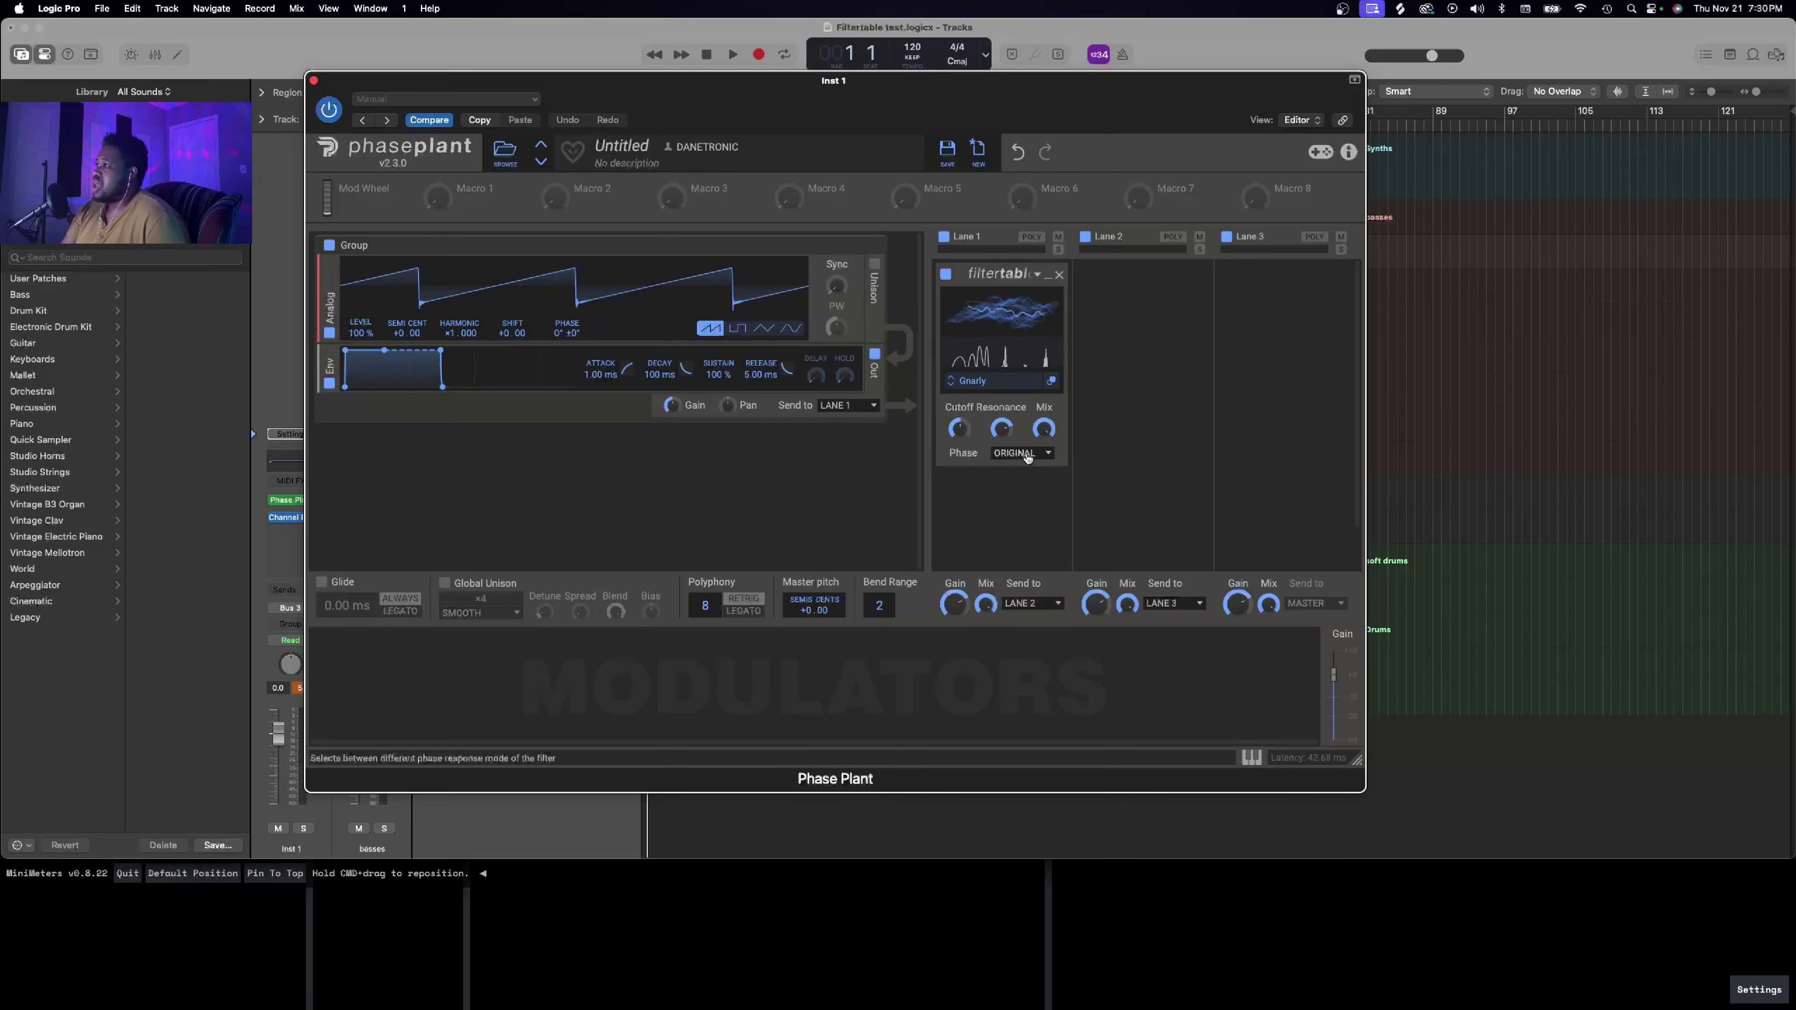
drag(1029, 318, 1030, 325)
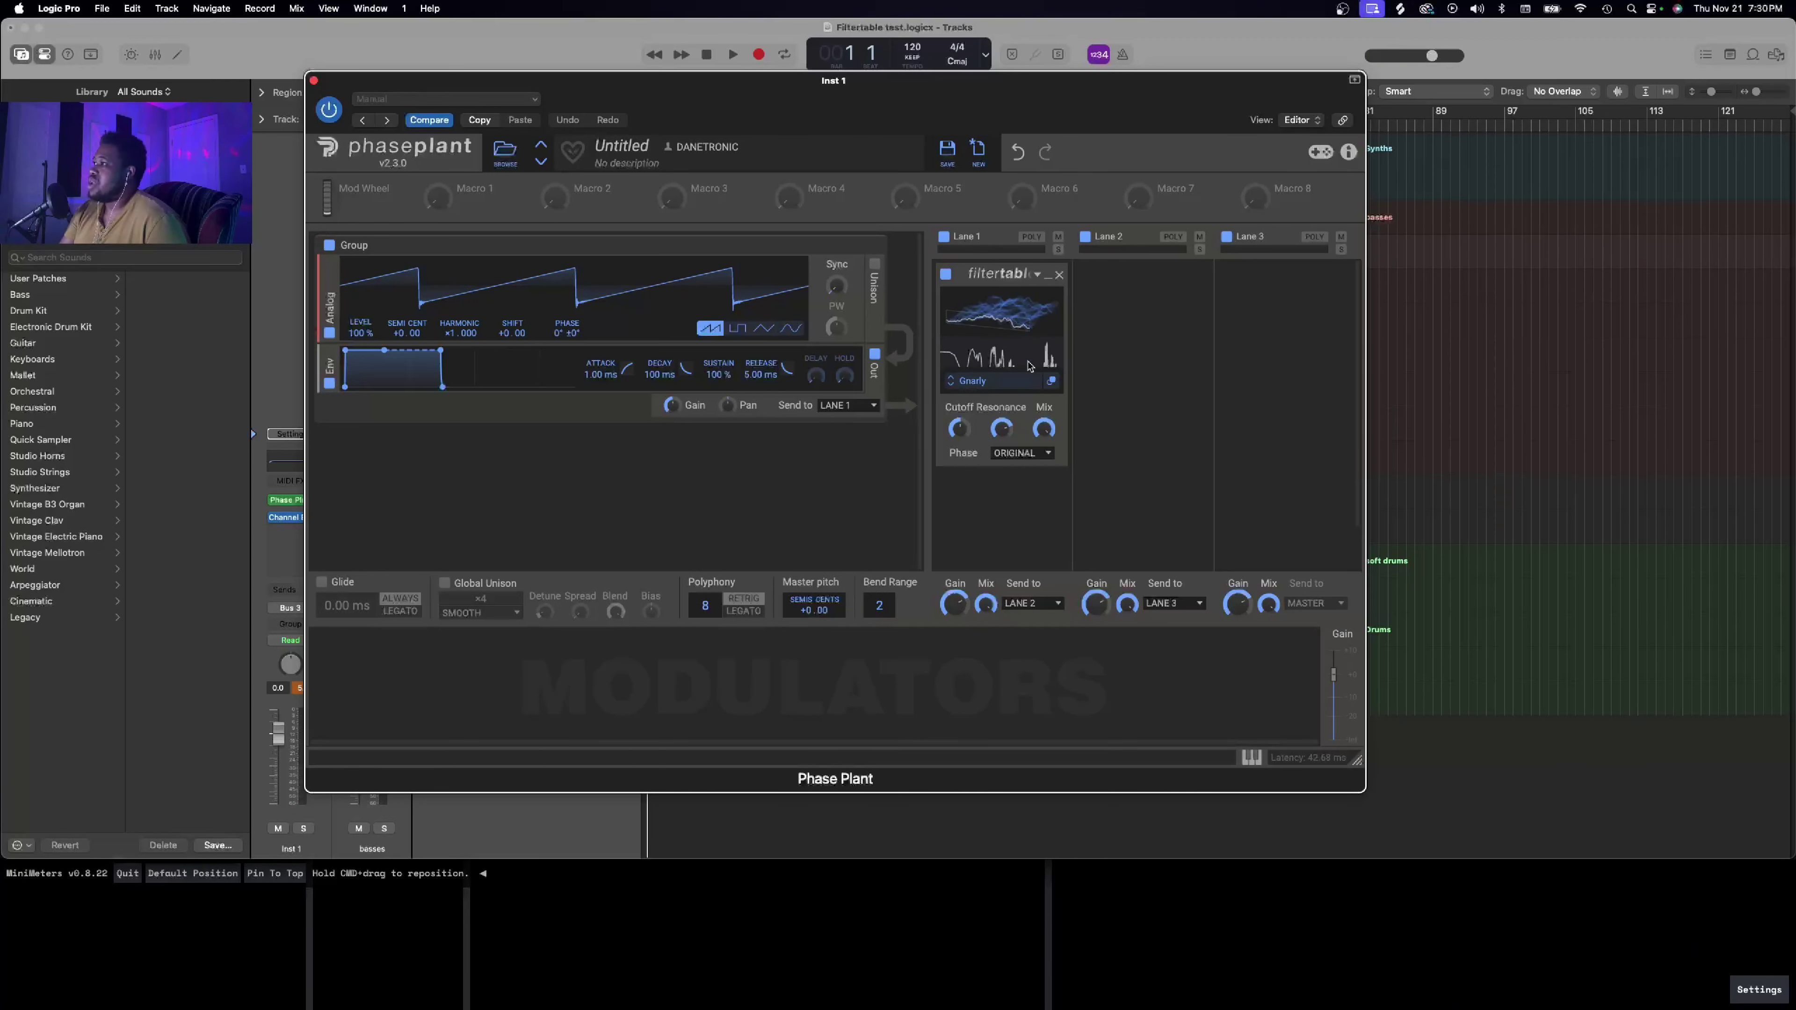
Step: Try the Raw phase mode while scanning the Gnarly frames, and return the Filtertable's phase to Minimum
click(1022, 453)
click(1029, 502)
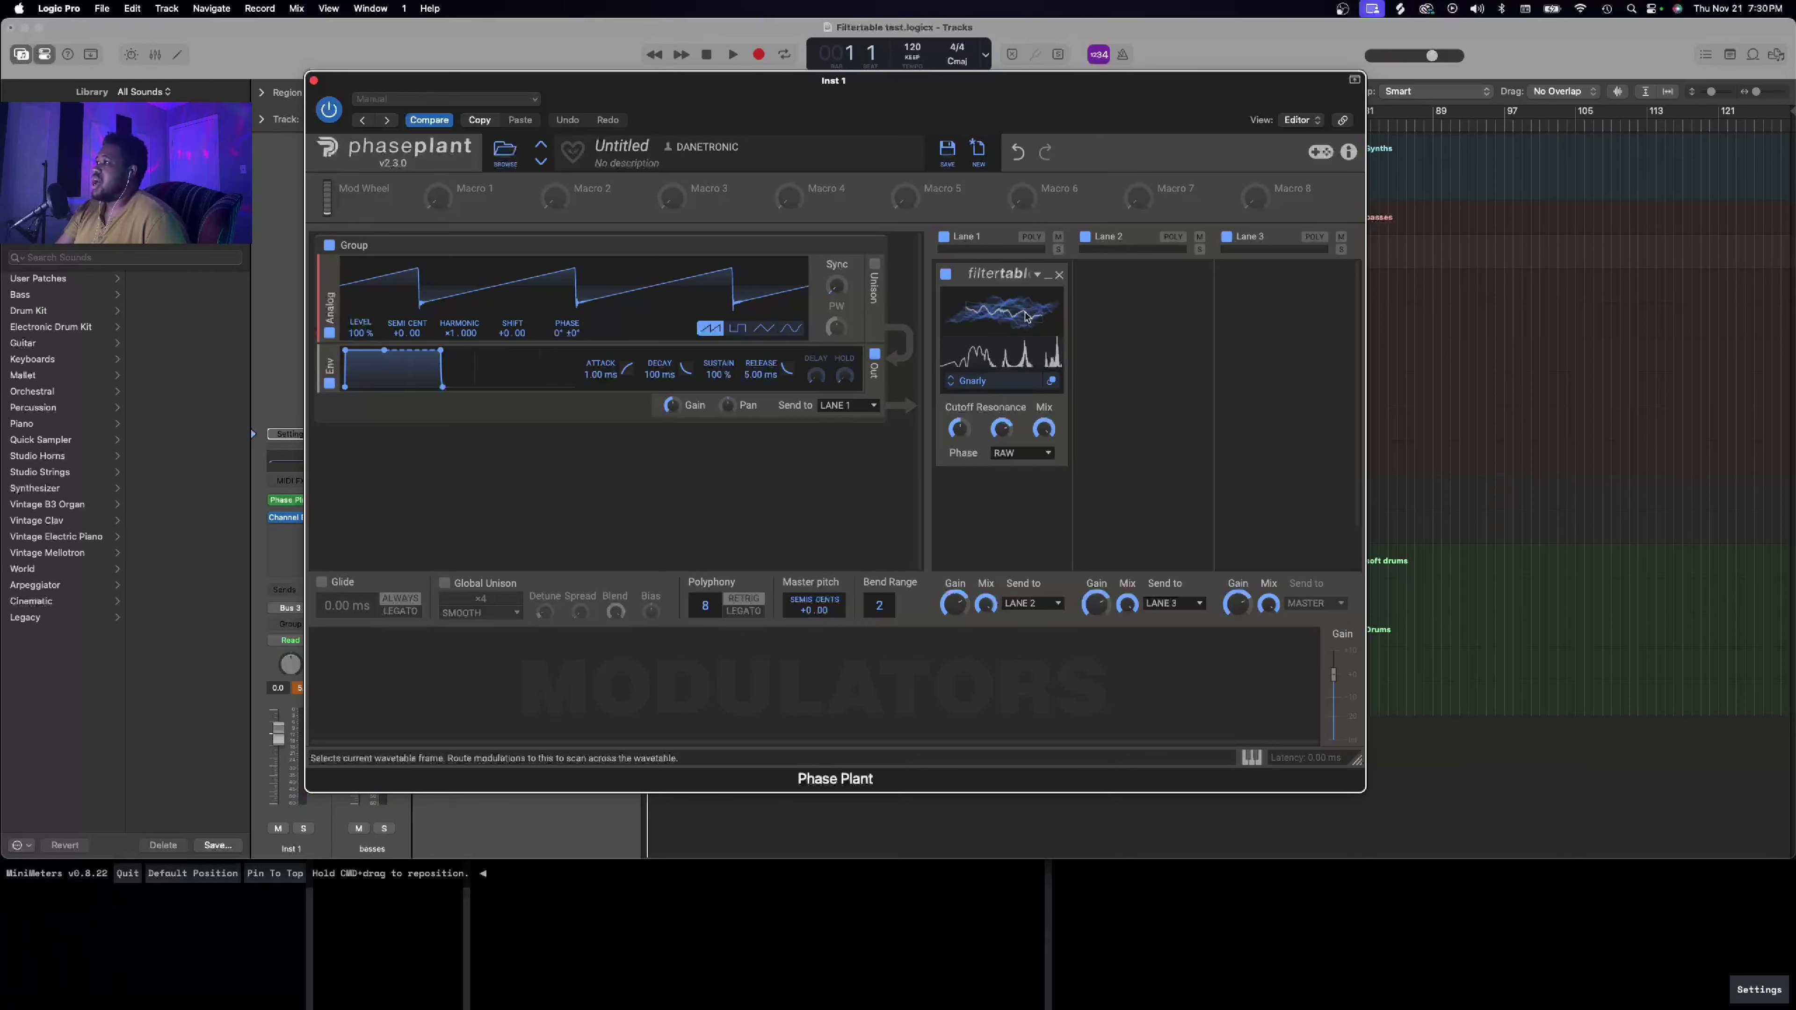
drag(1027, 316, 1027, 316)
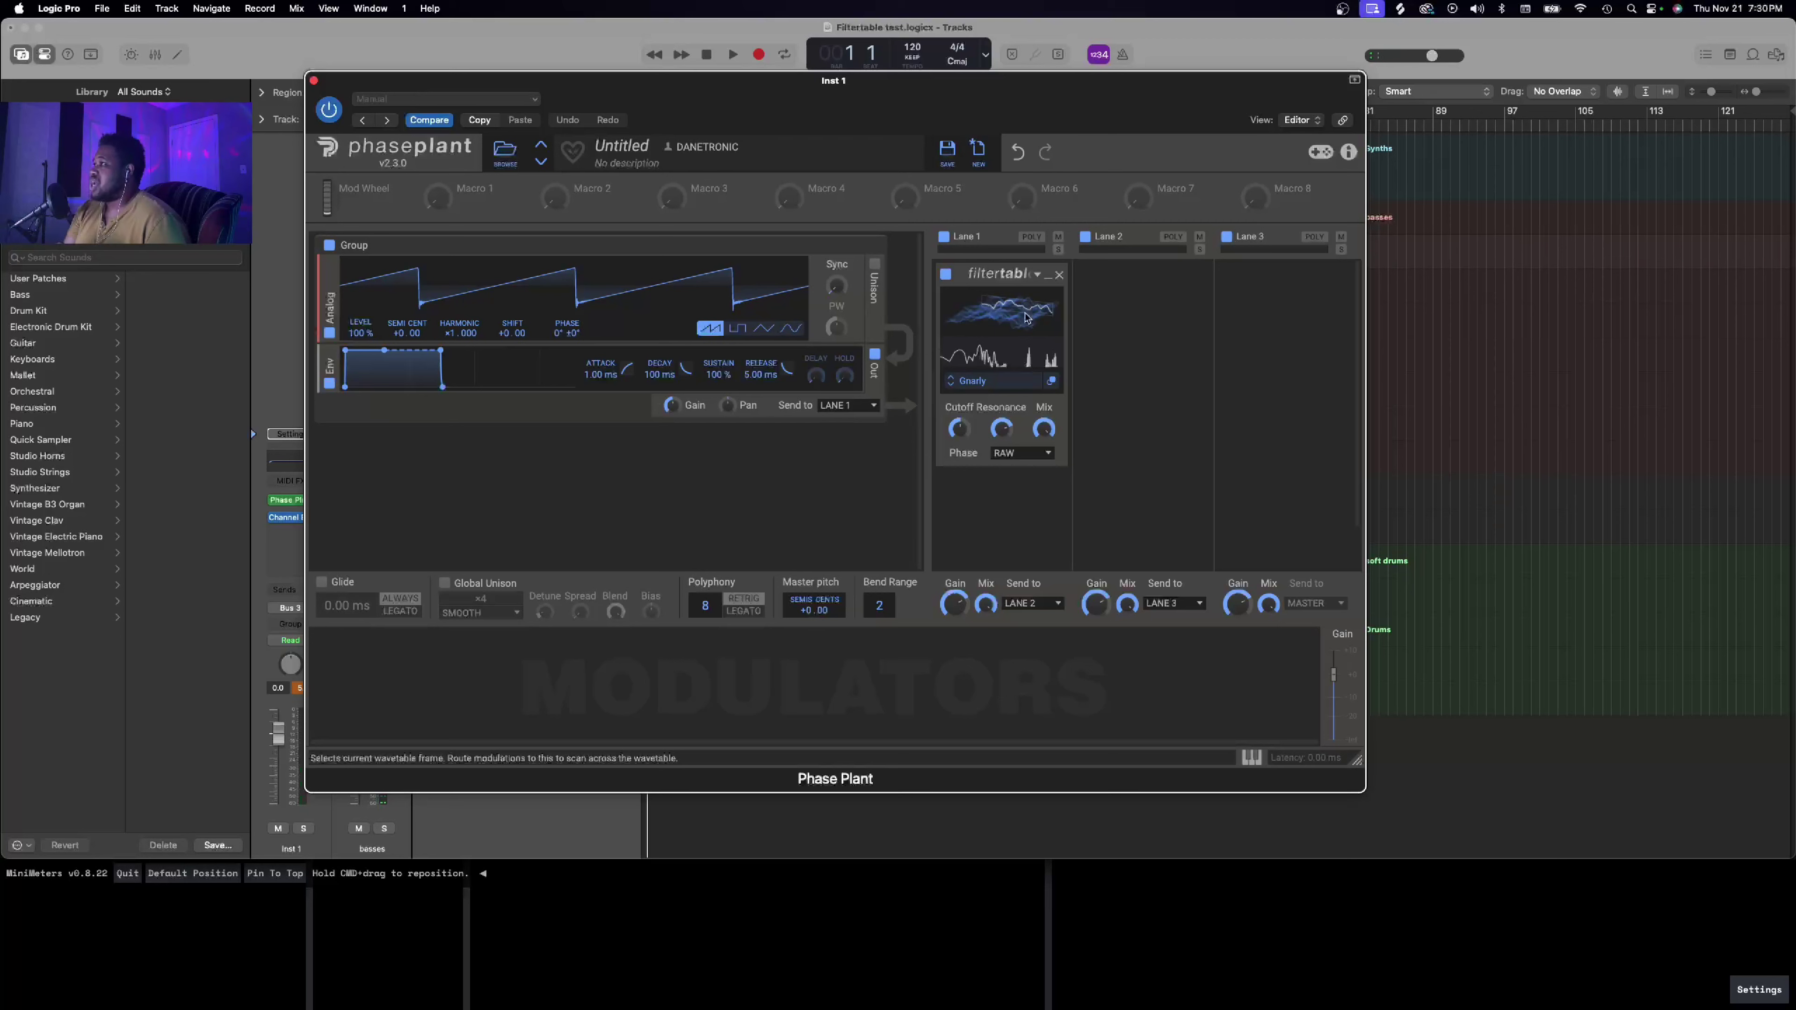
click(1027, 454)
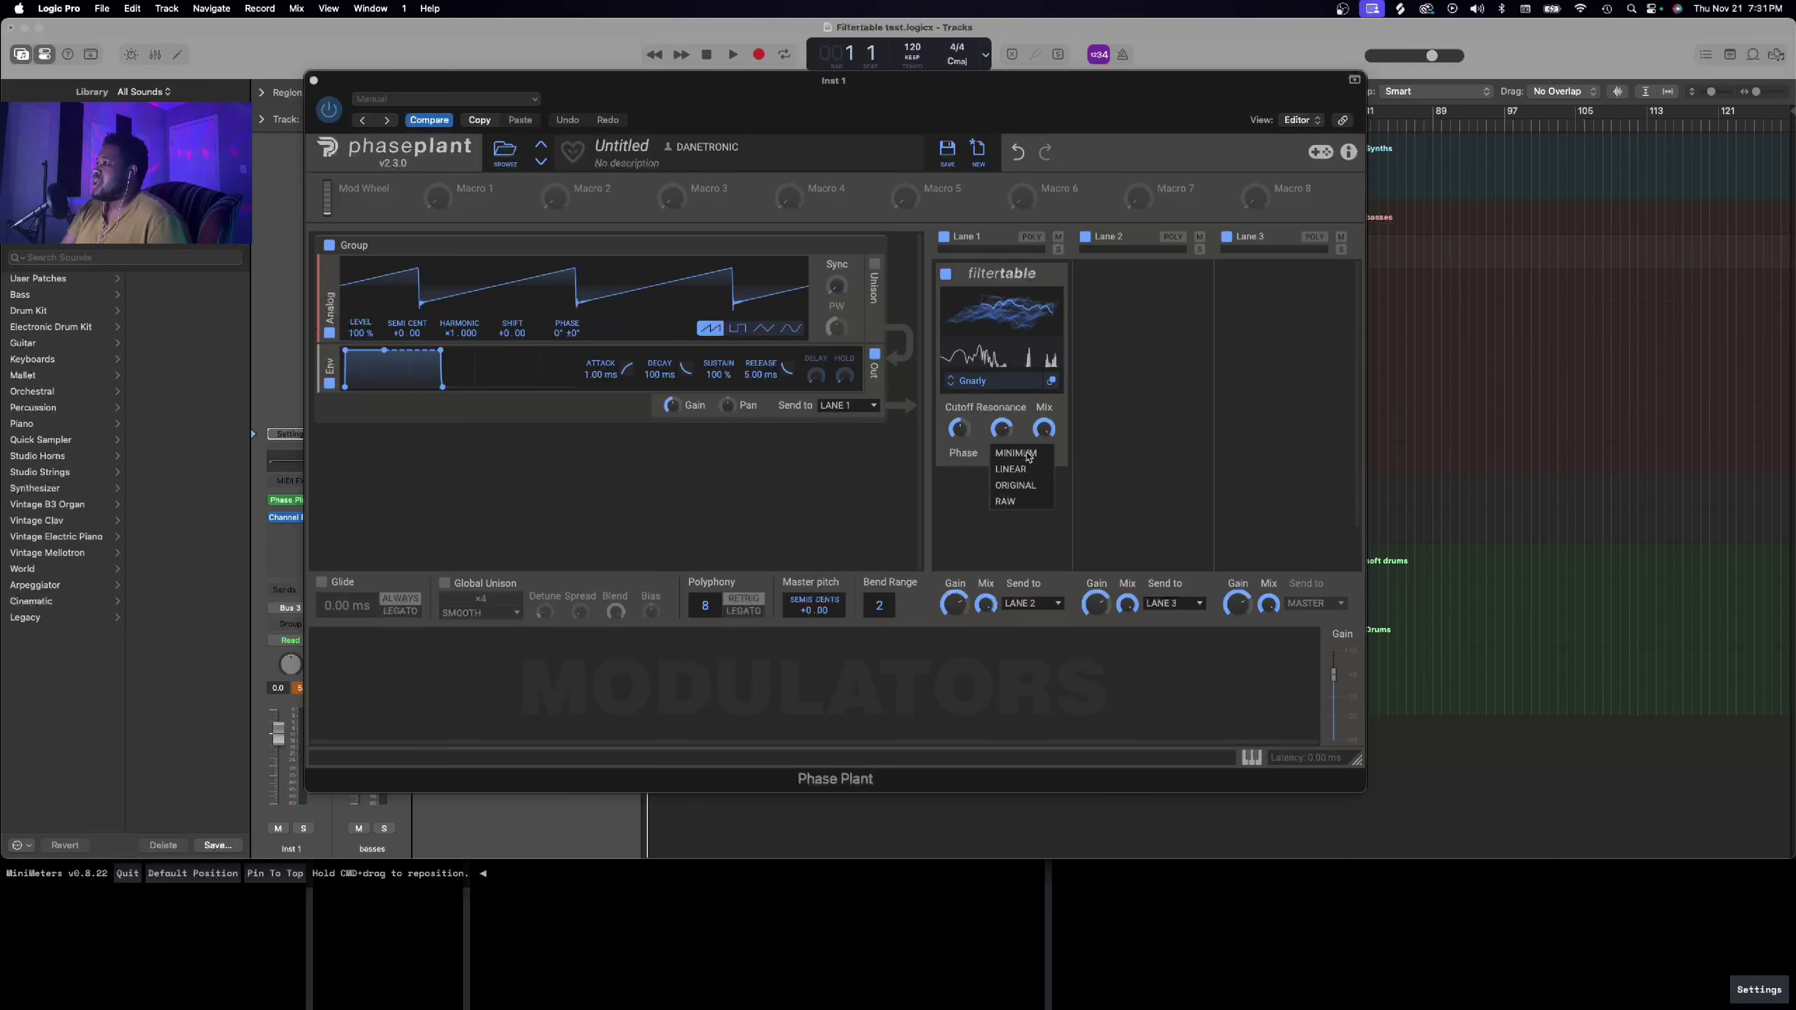
click(1032, 452)
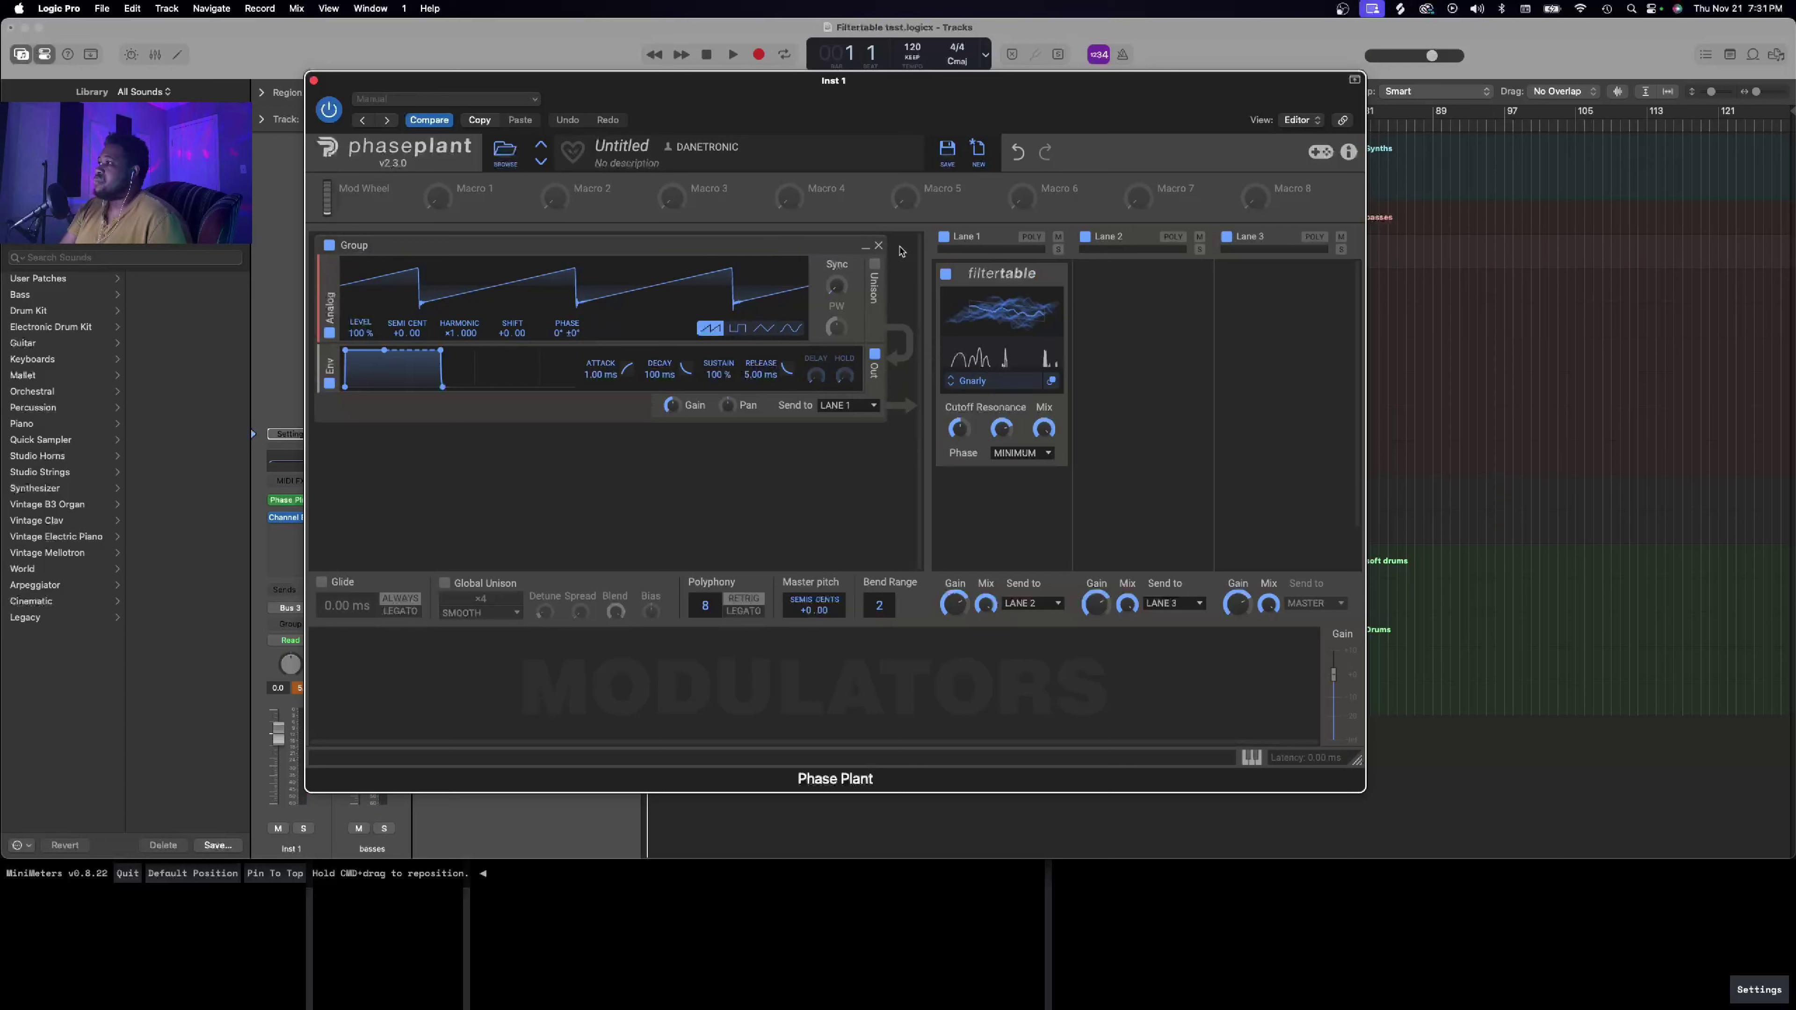
Step: Remove the existing generator group and add a new analog oscillator in its place
click(879, 246)
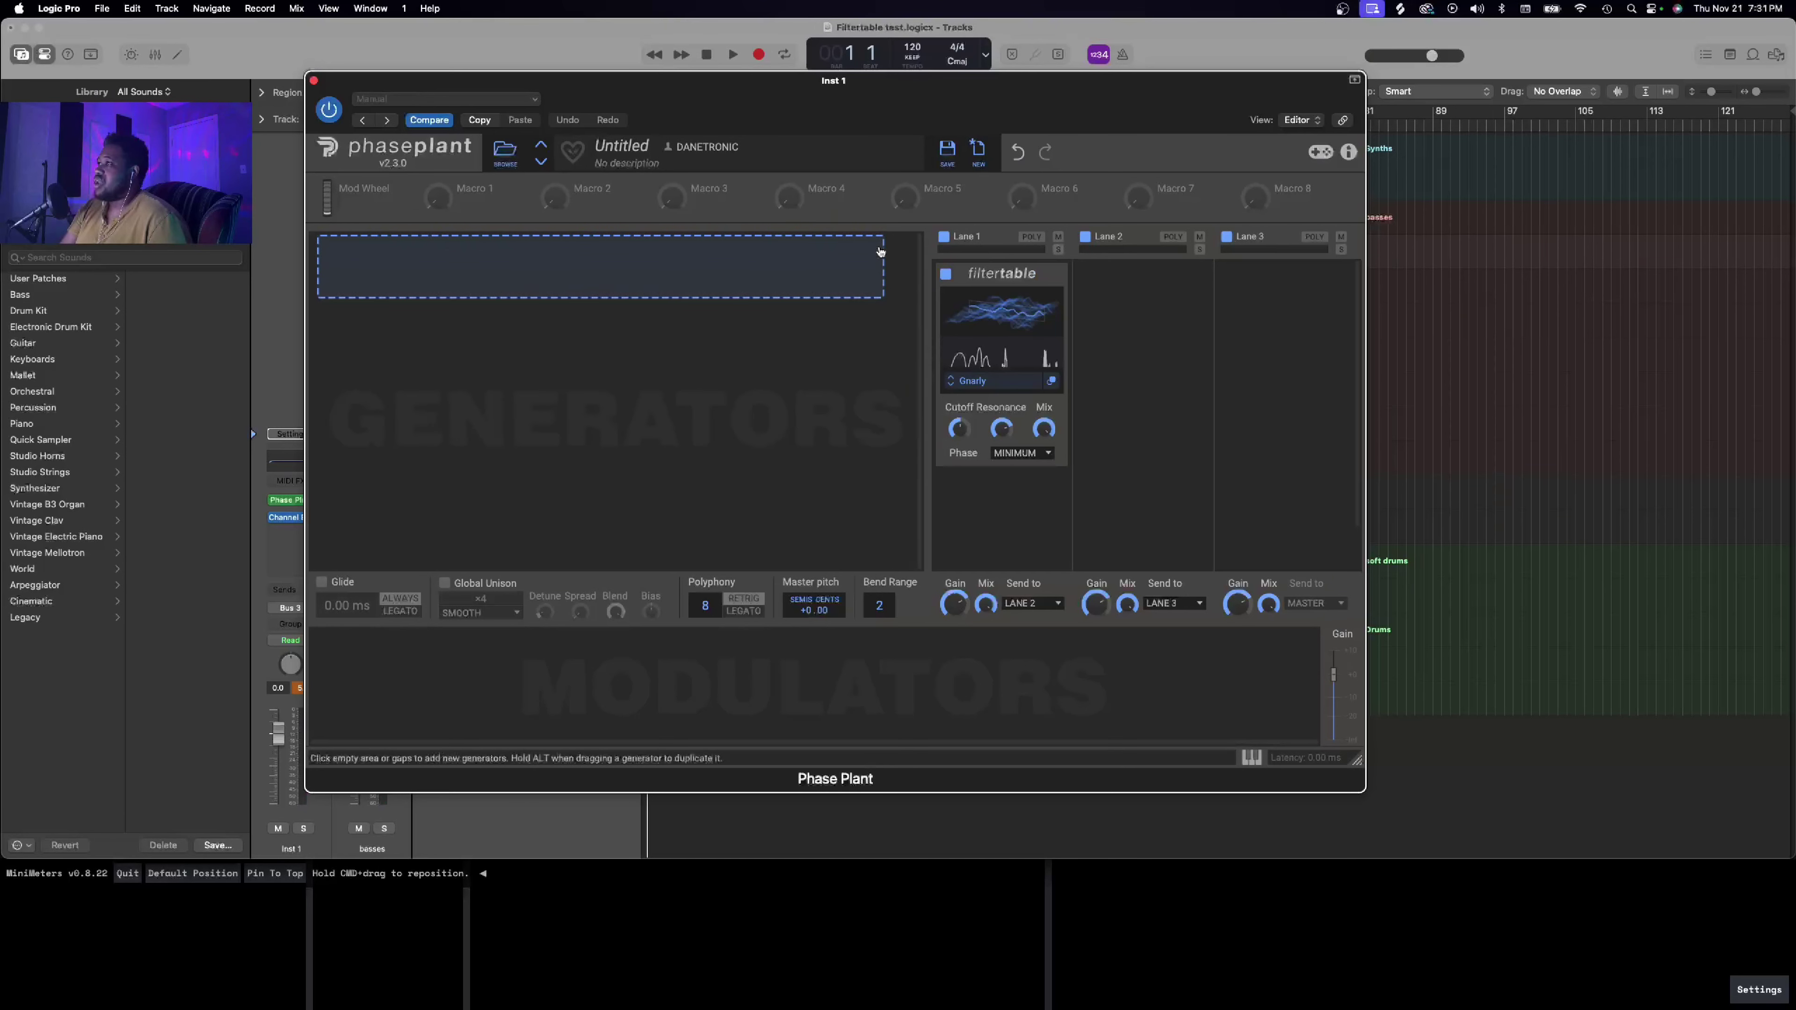
click(696, 269)
click(736, 324)
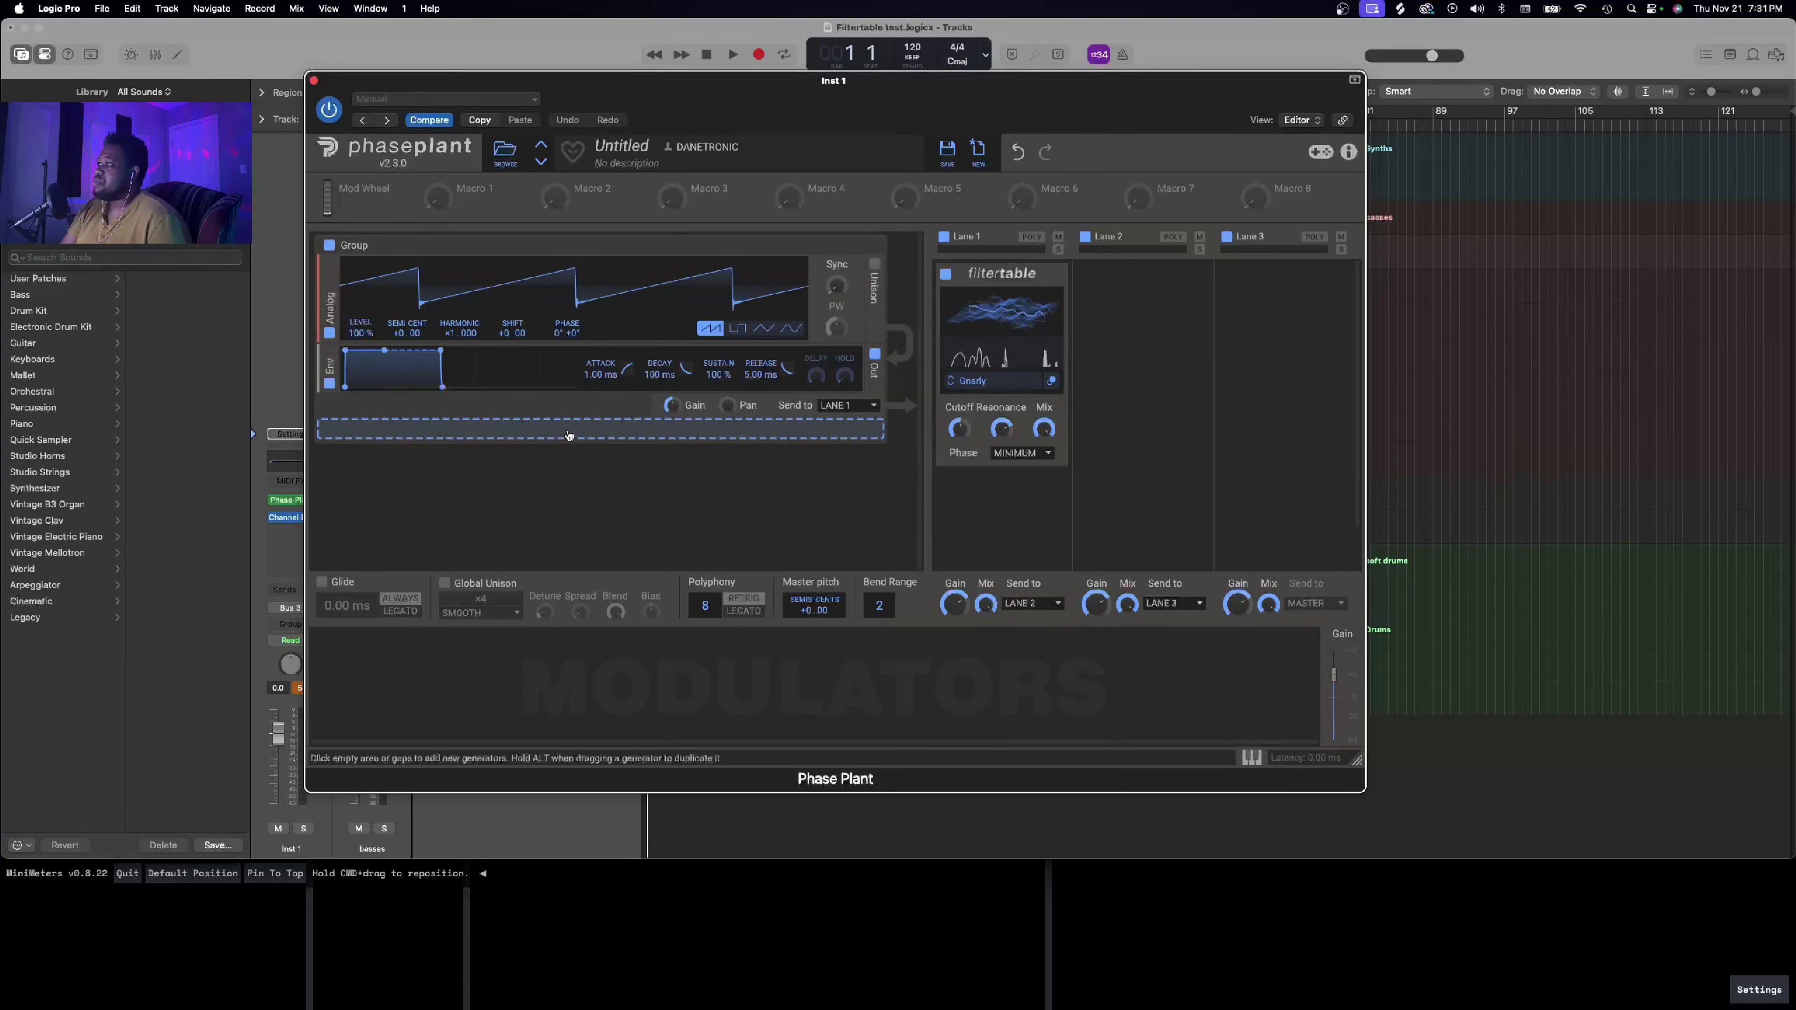
Step: Disable the analog oscillator's group and add a wavetable oscillator in a new group below it
click(329, 245)
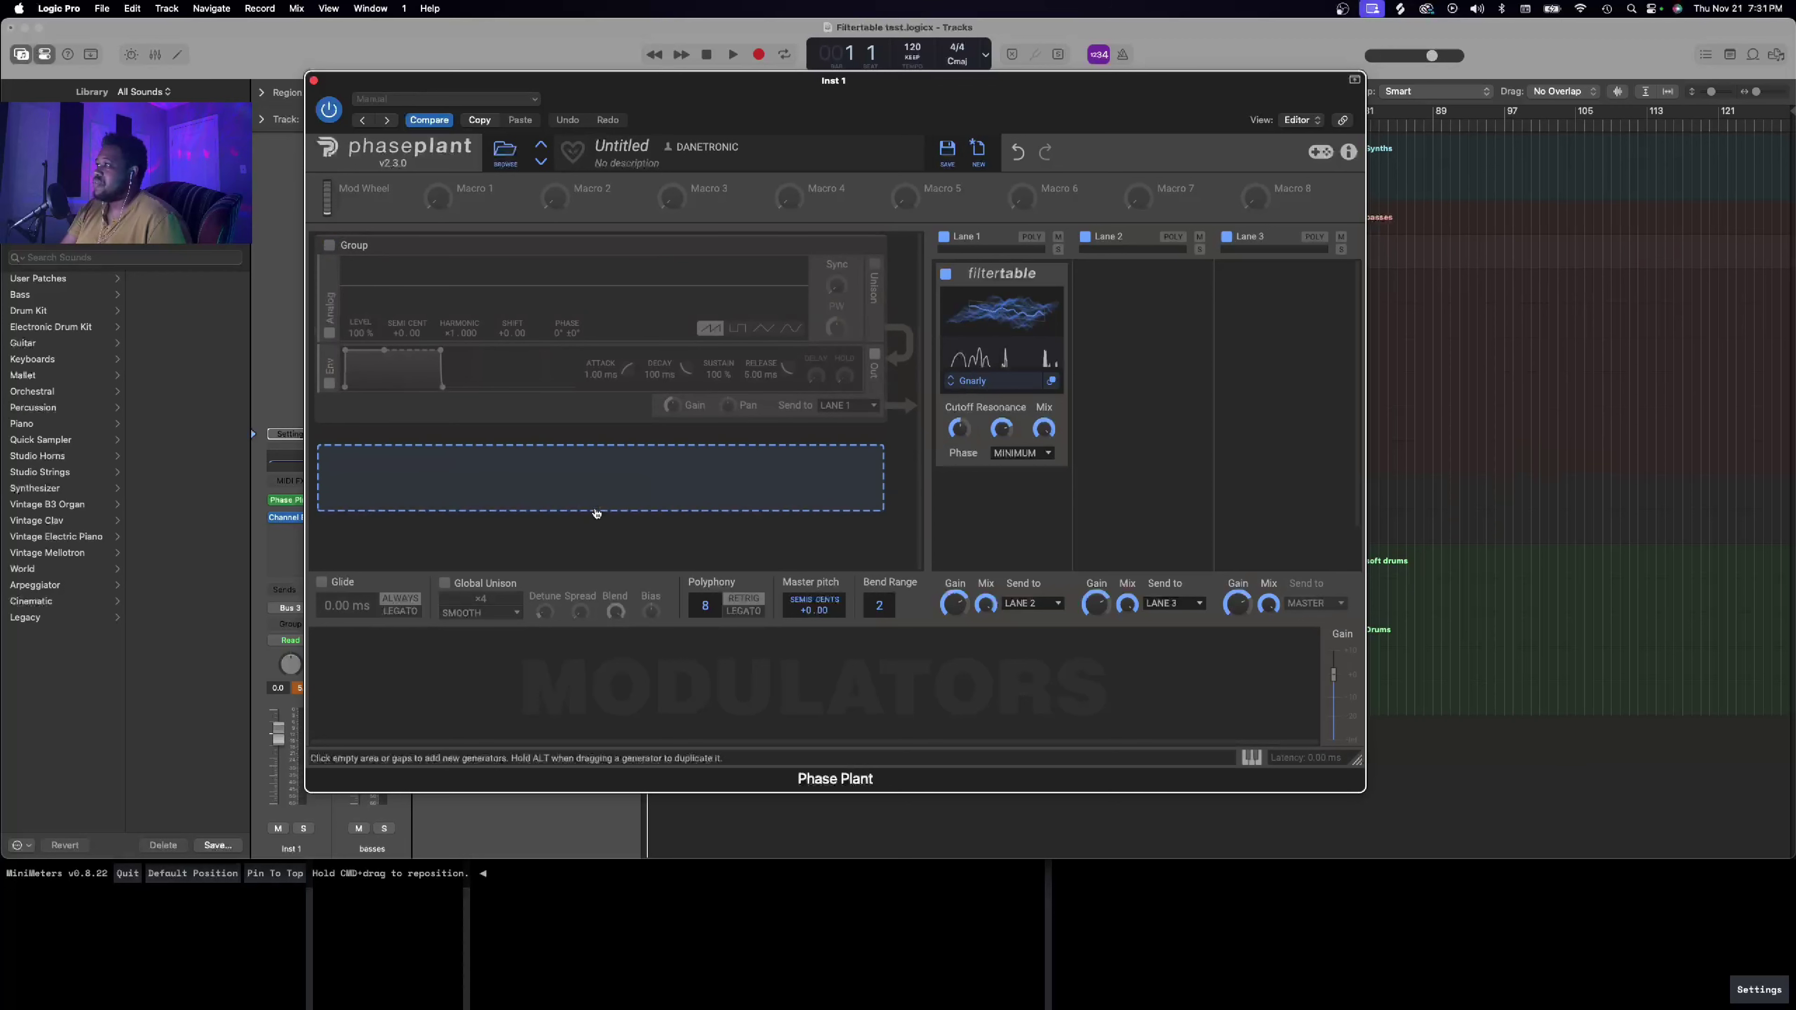
click(597, 506)
click(648, 633)
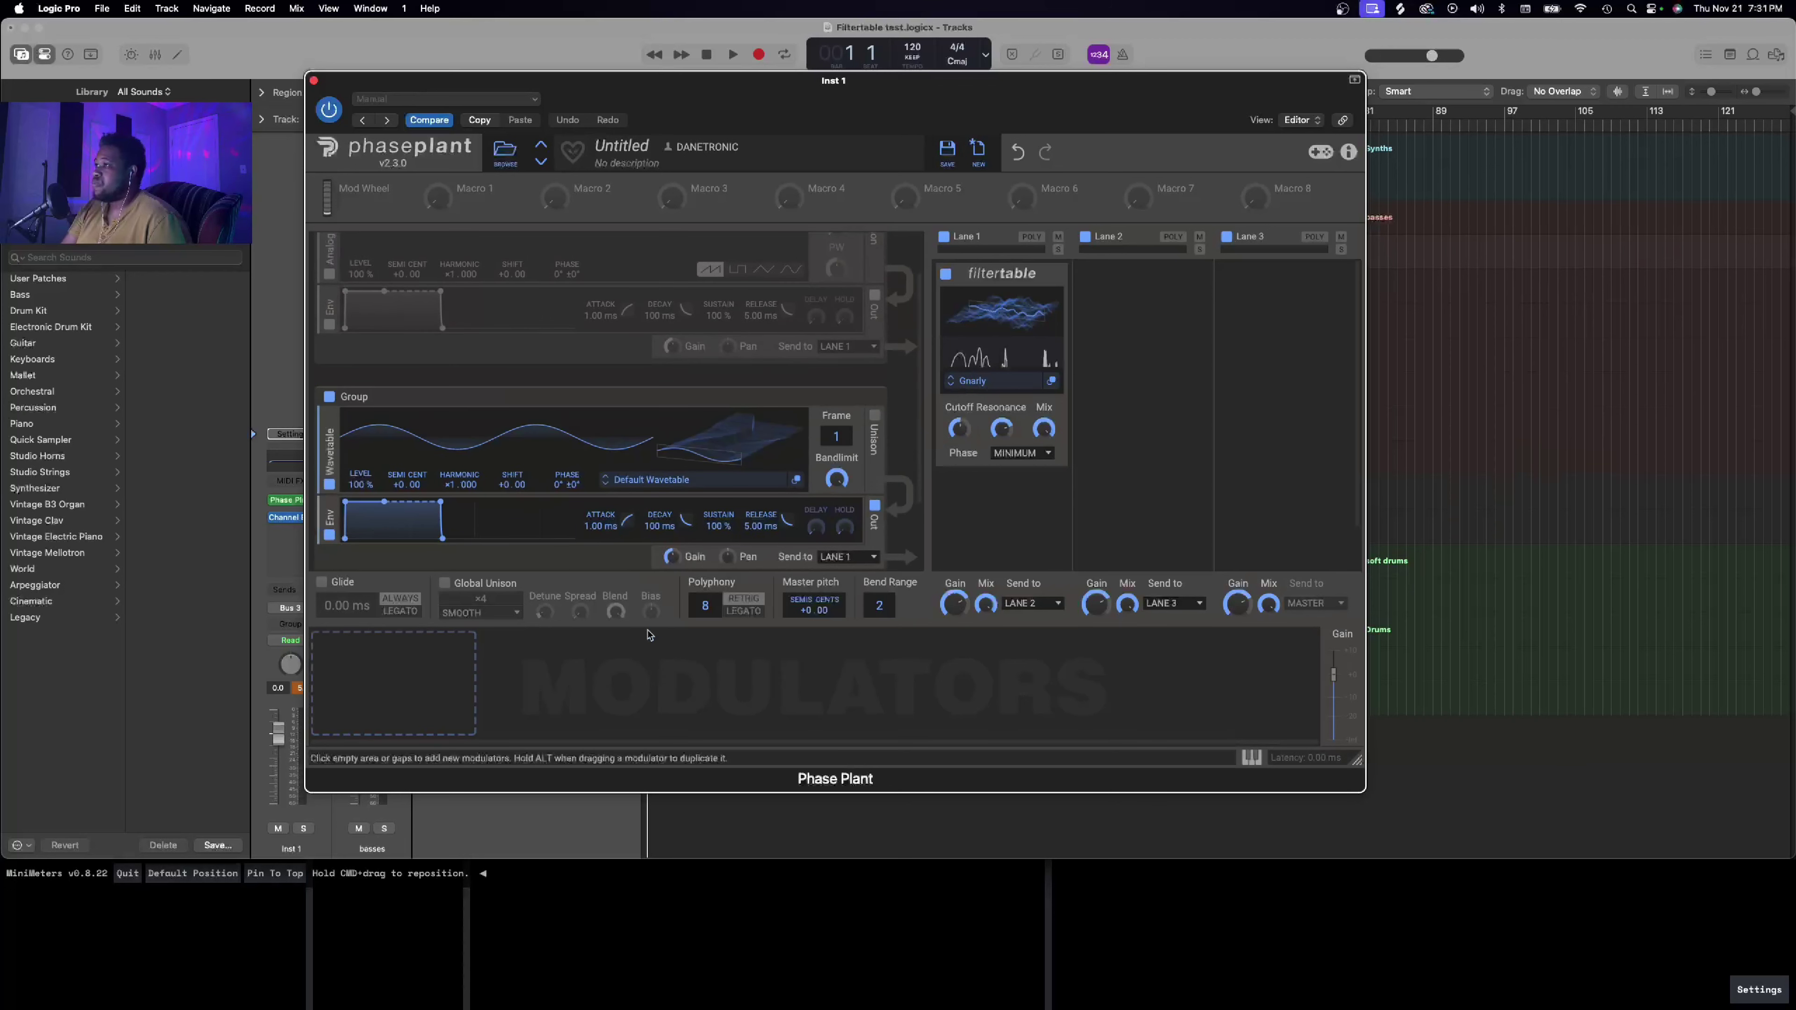
Step: Browse the factory FM and Spectral wavetables and load Aliasing from Spectral into the wavetable oscillator
click(694, 482)
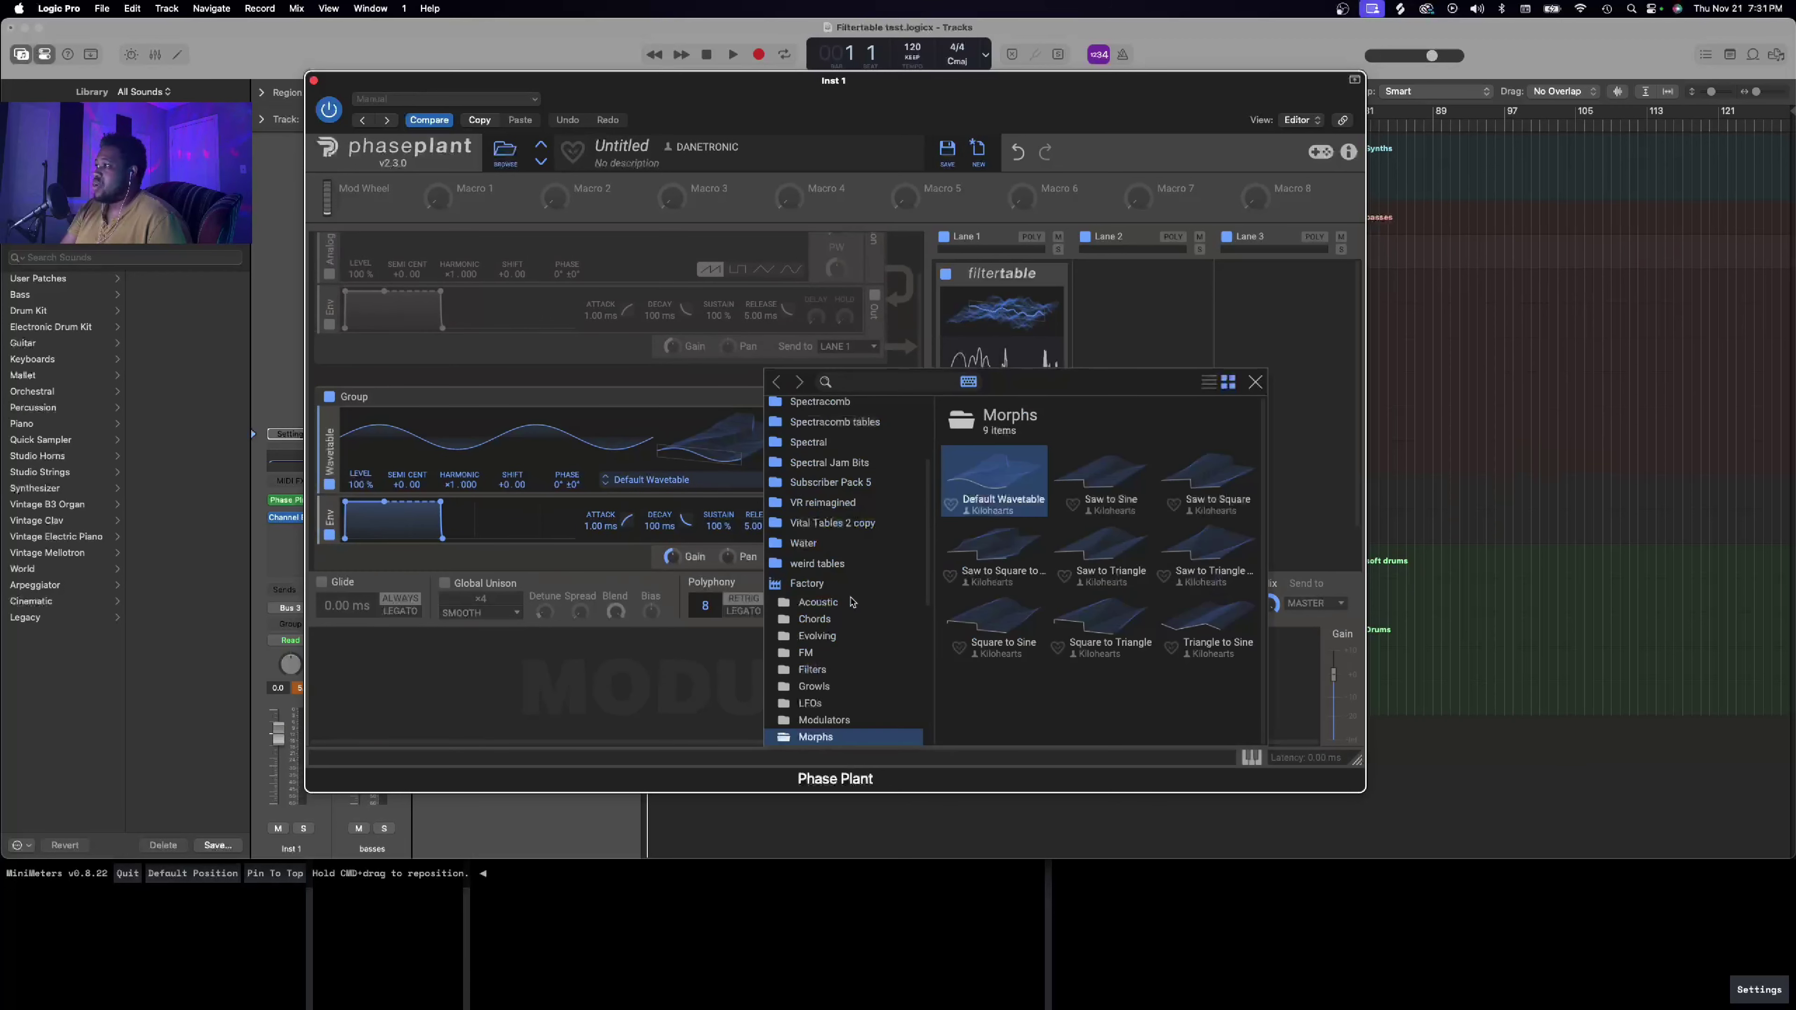
scroll(837, 687, down, 5)
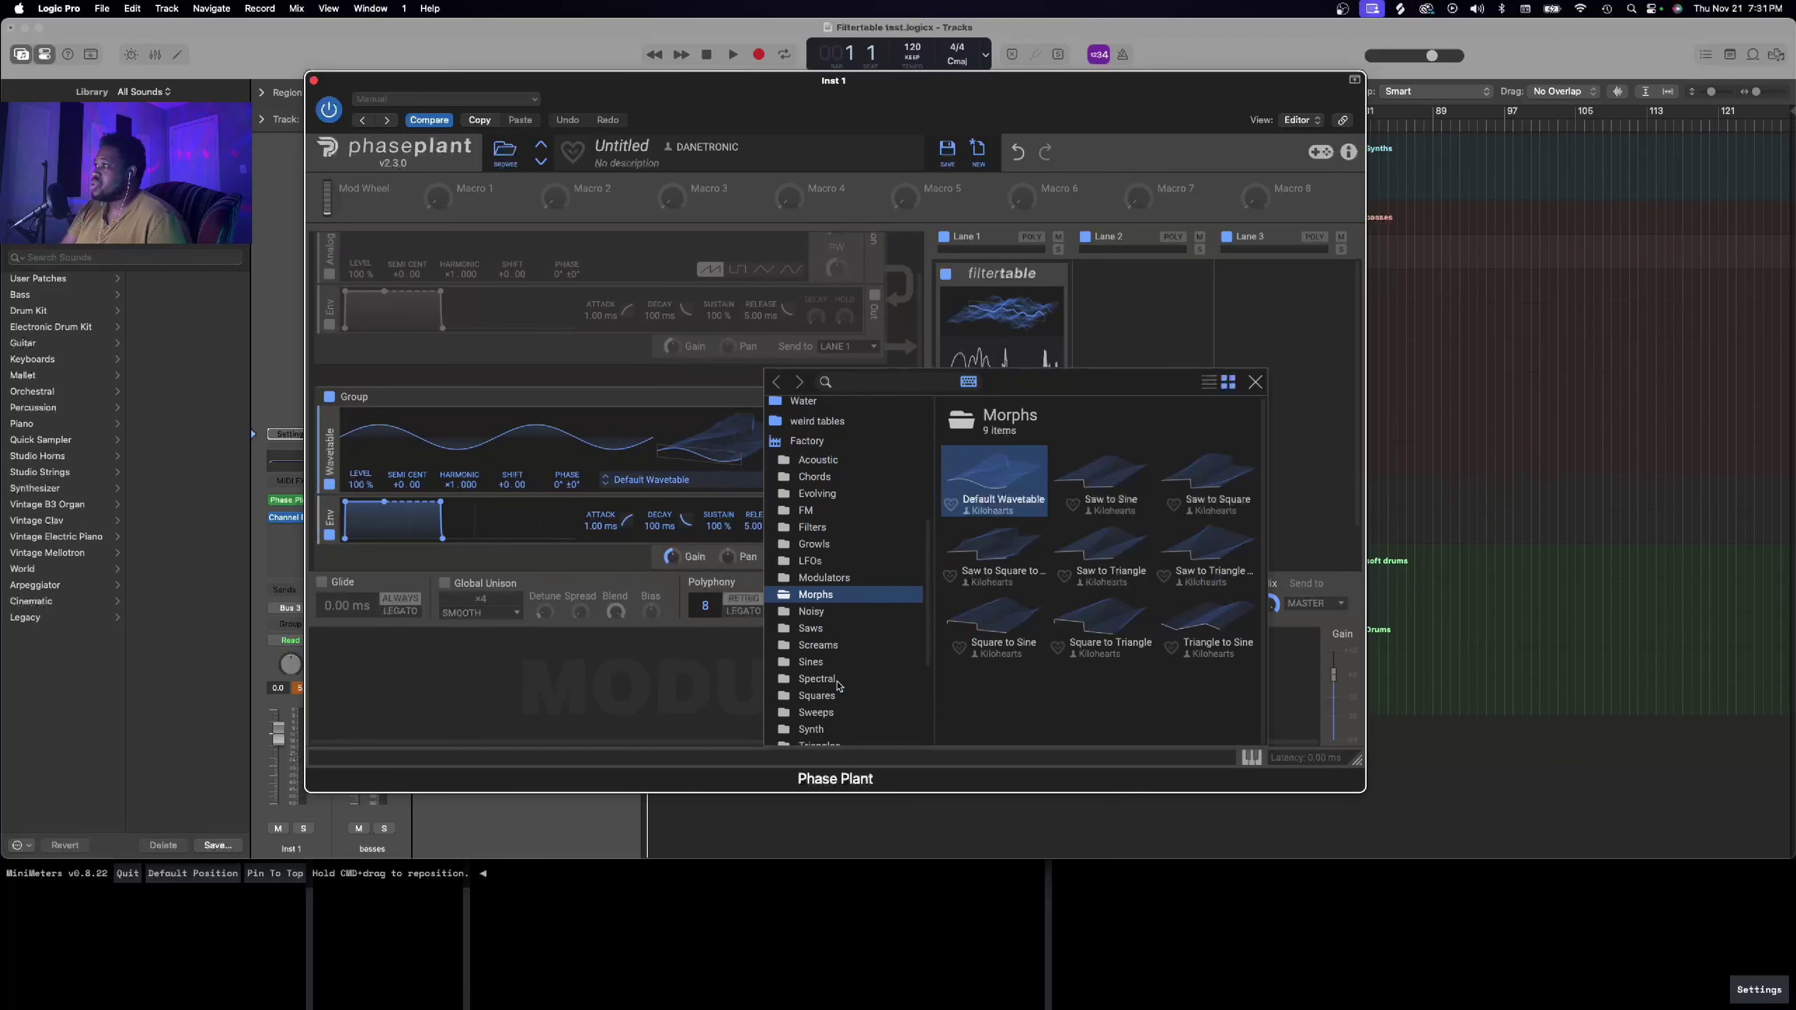
scroll(859, 655, down, 3)
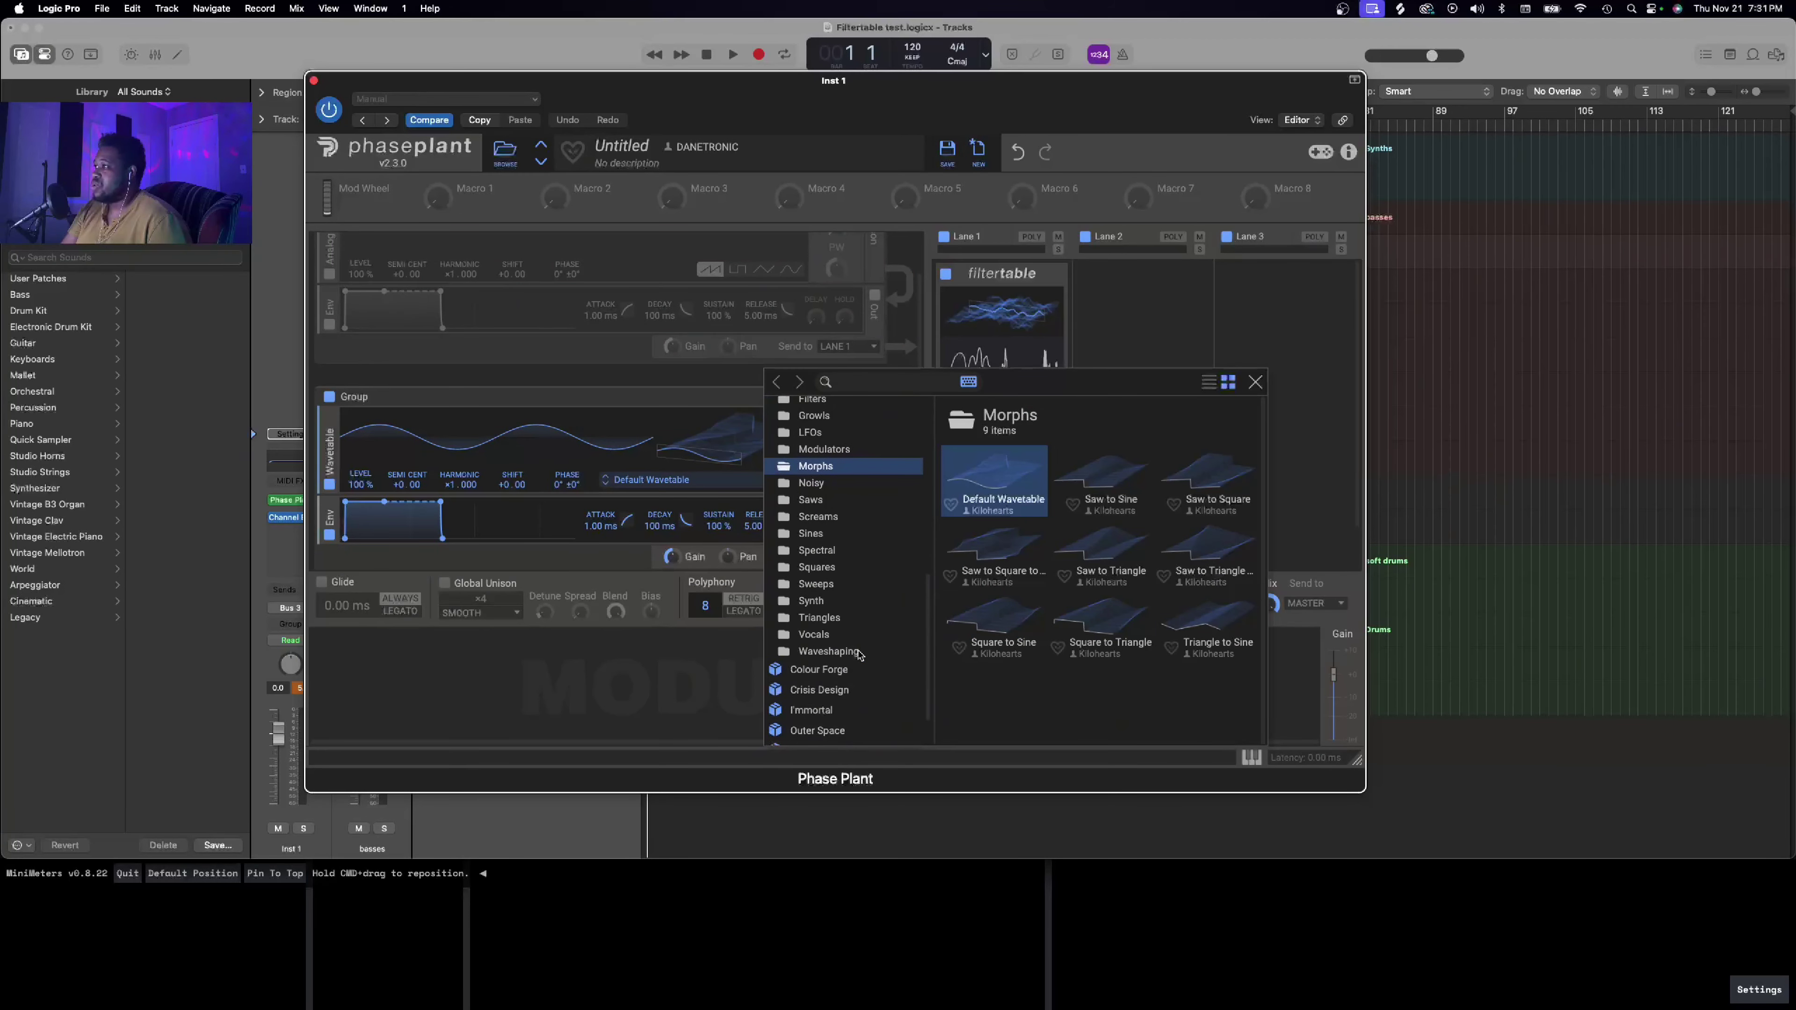
scroll(860, 655, up, 3)
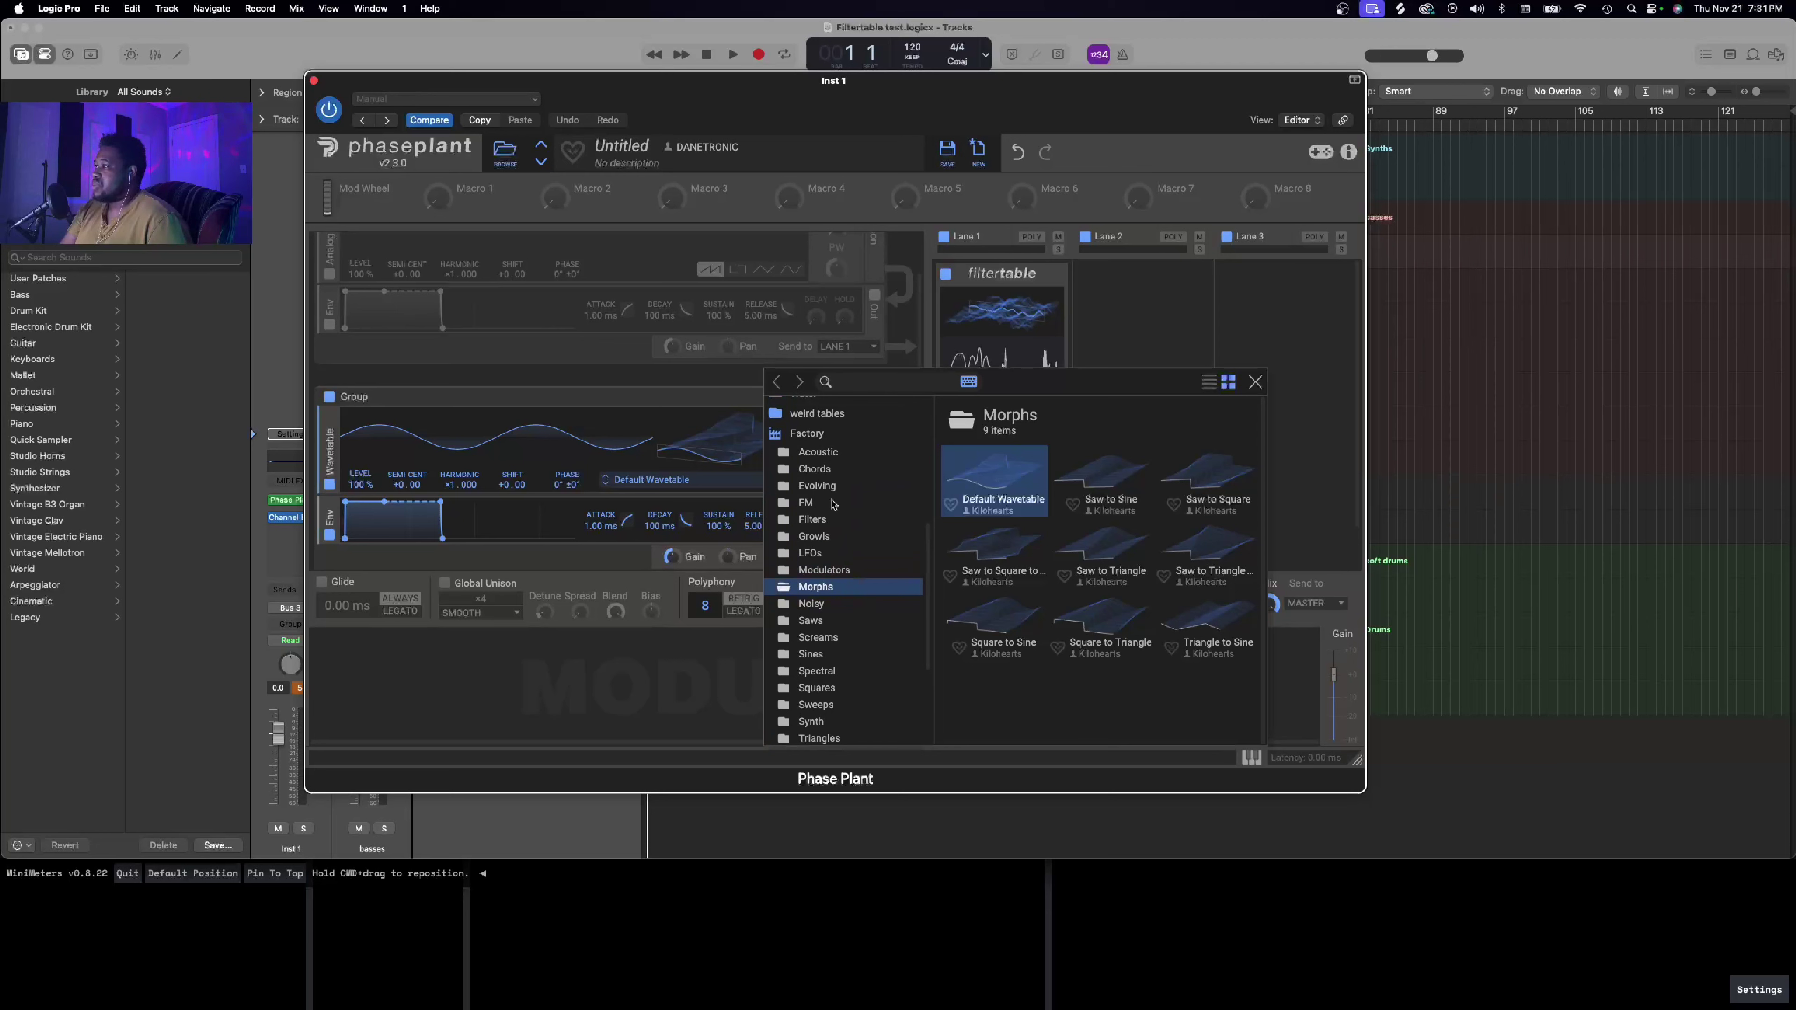
click(832, 502)
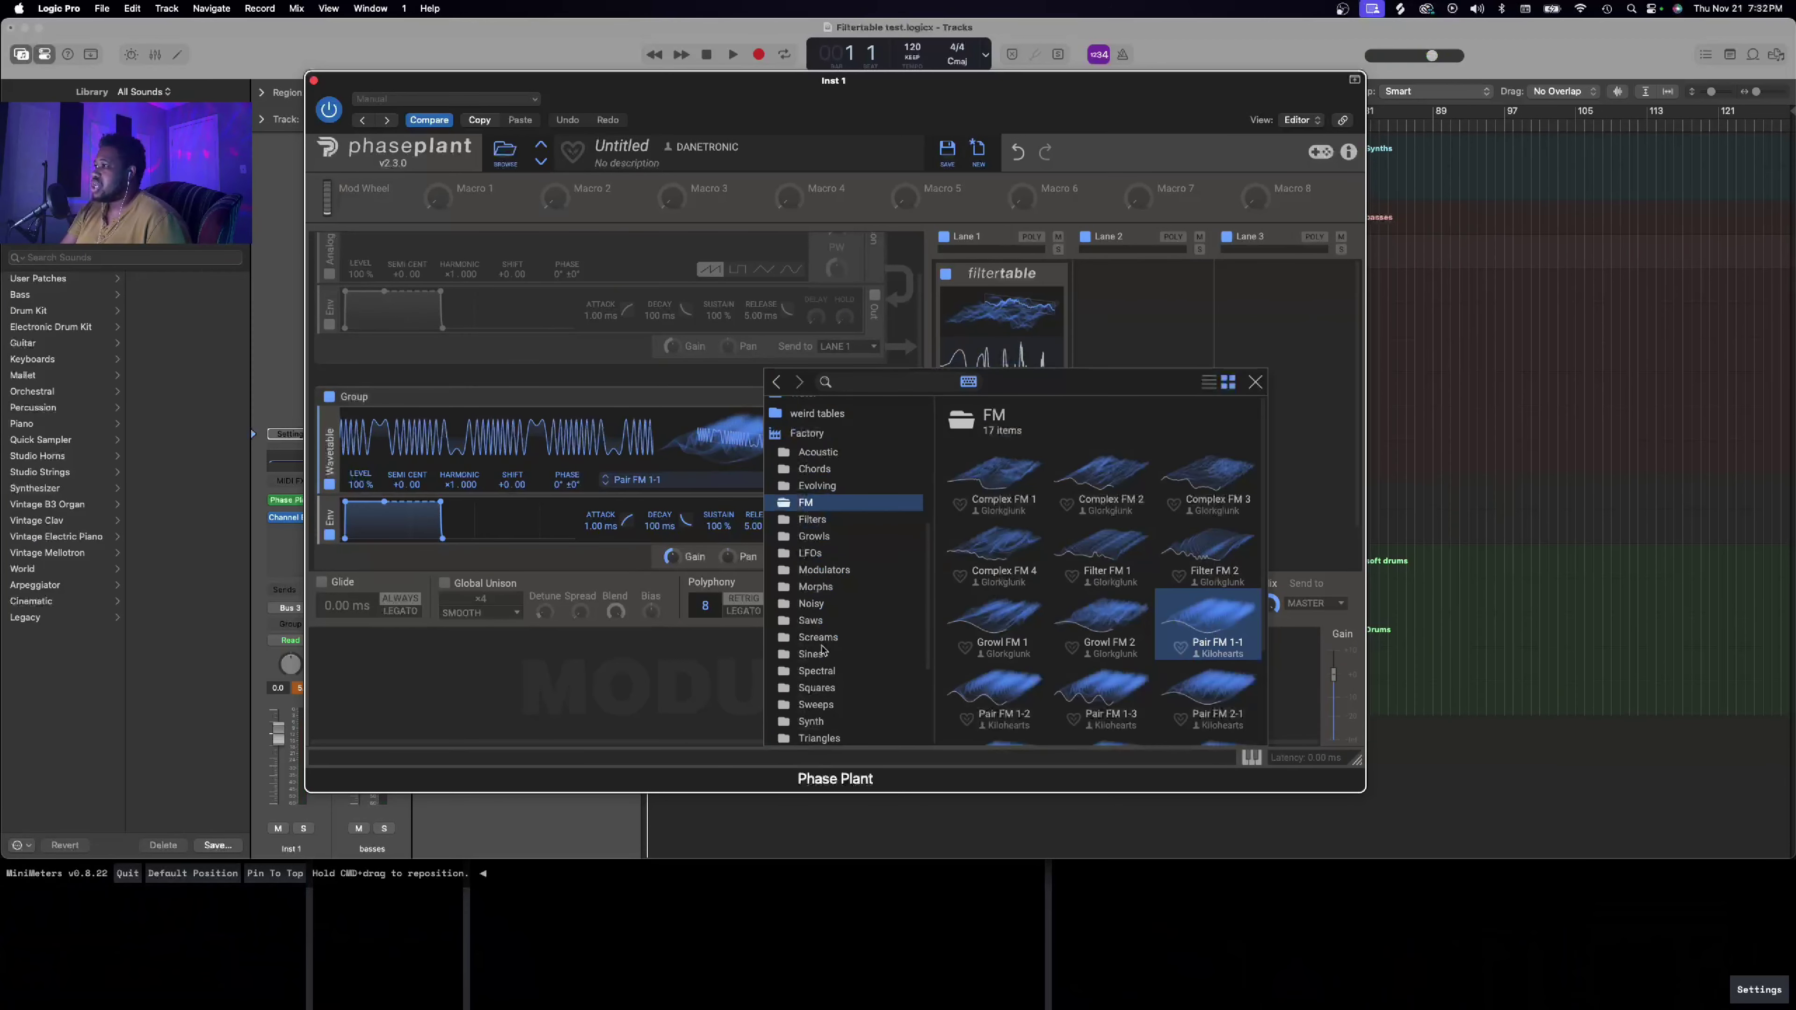
click(824, 671)
click(1002, 488)
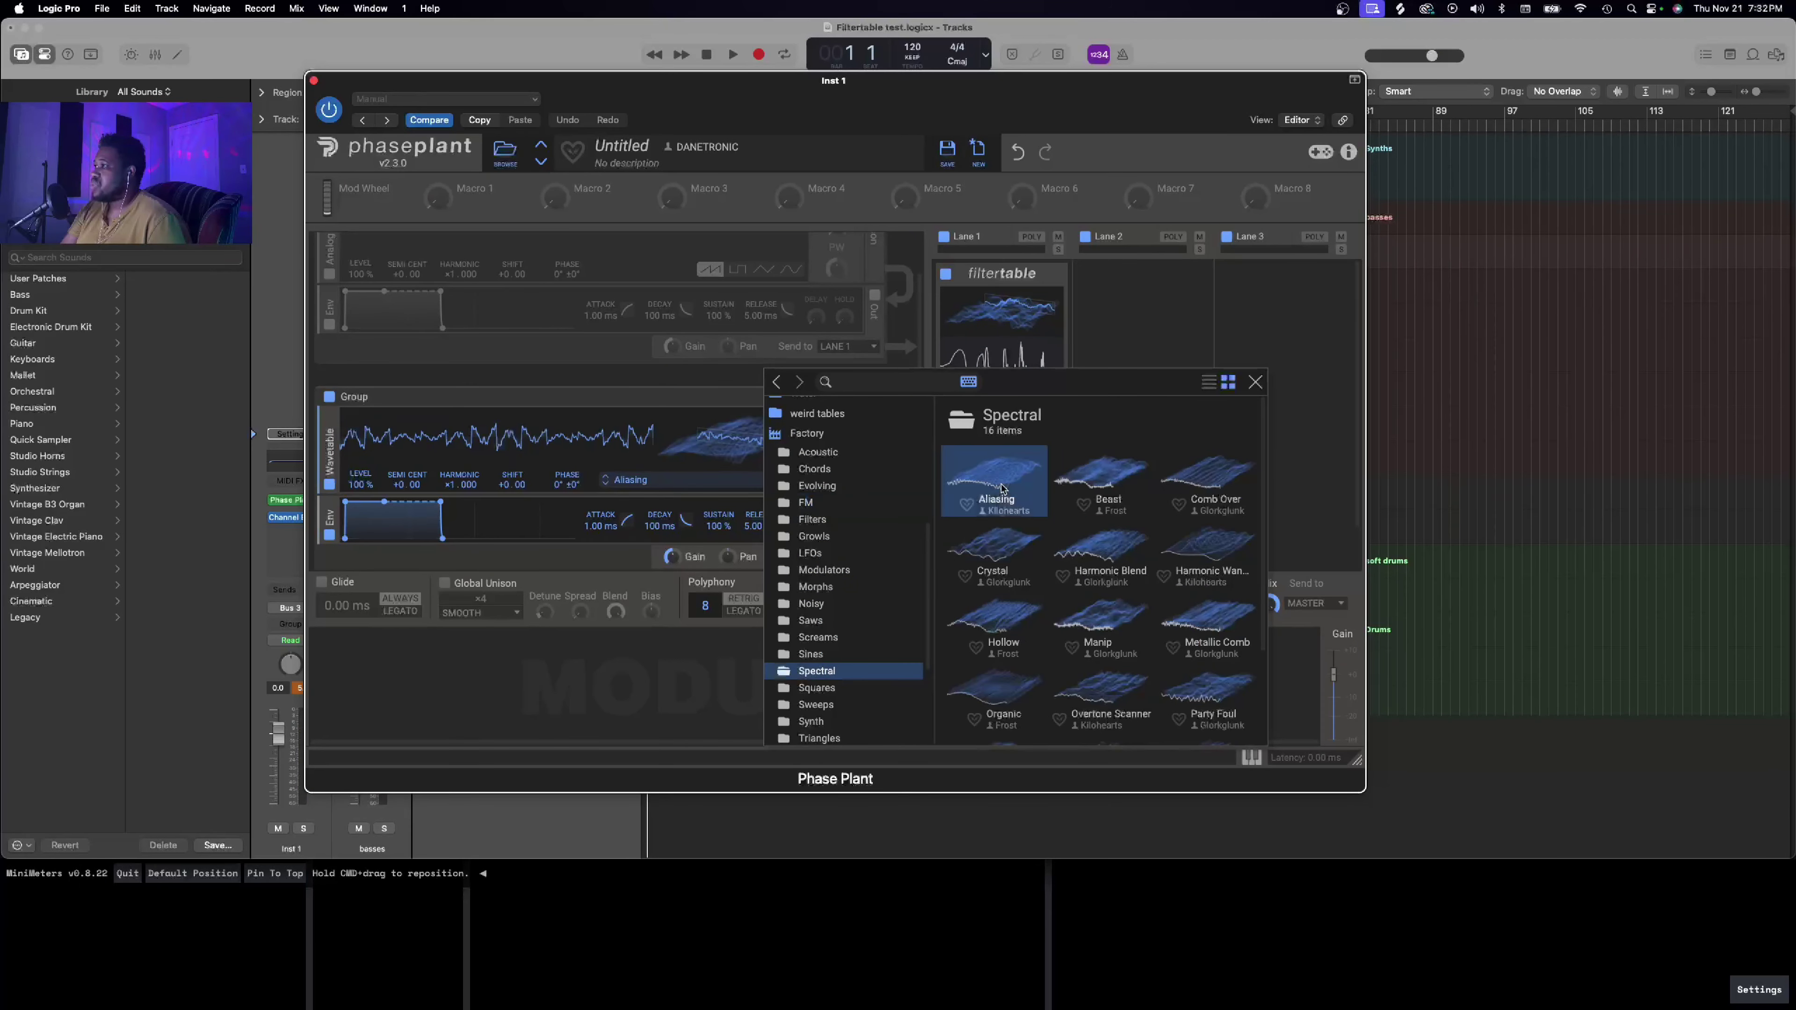
click(1255, 383)
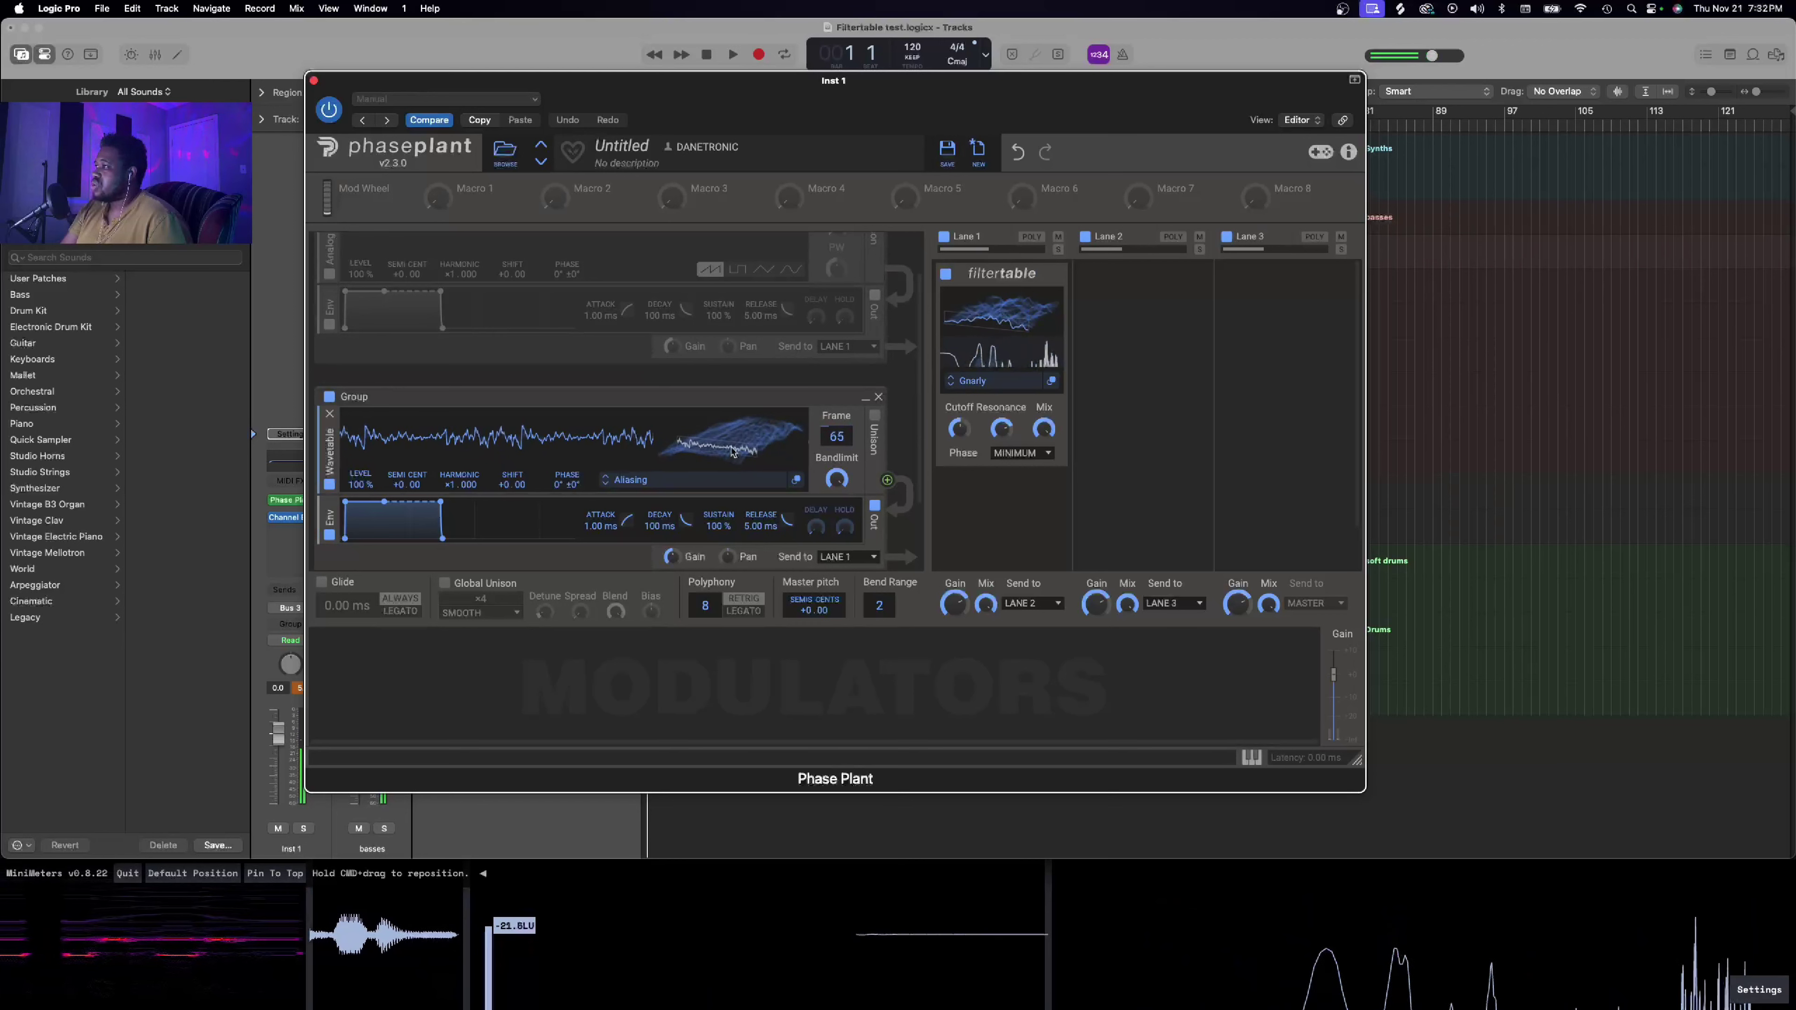
Step: Remove the Filtertable effect from Lane 1
click(1058, 274)
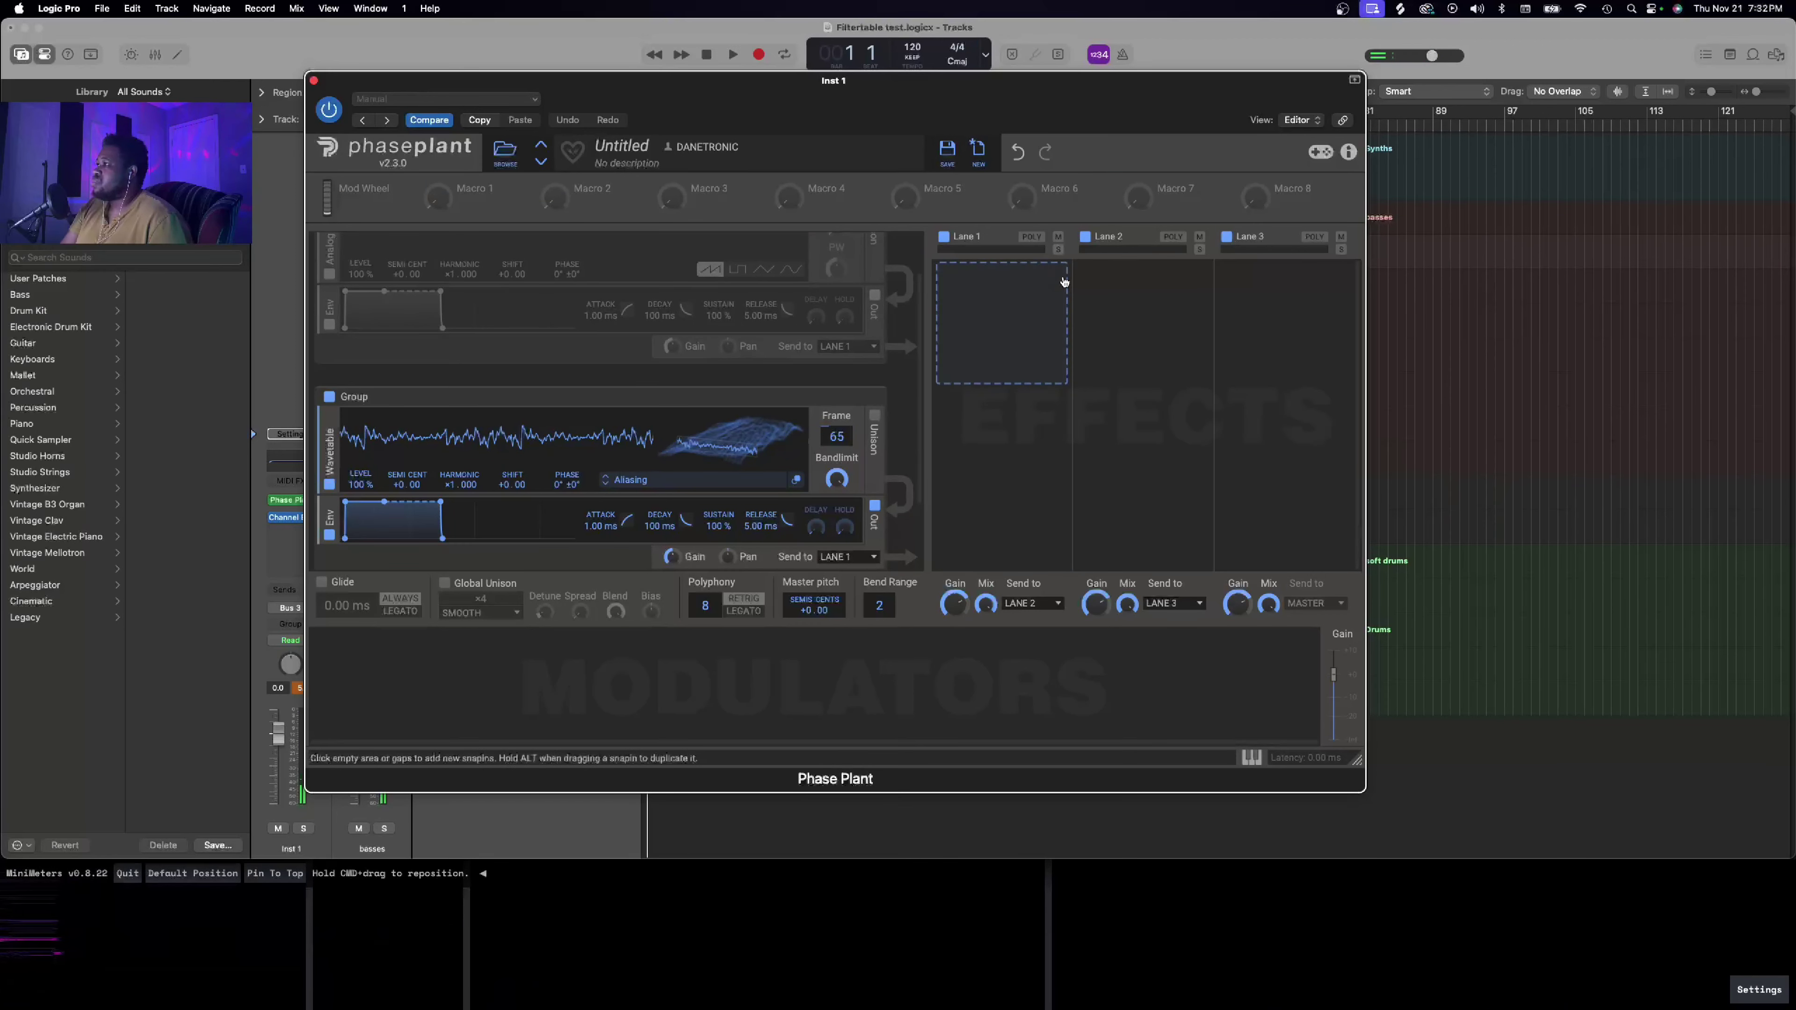
click(1014, 322)
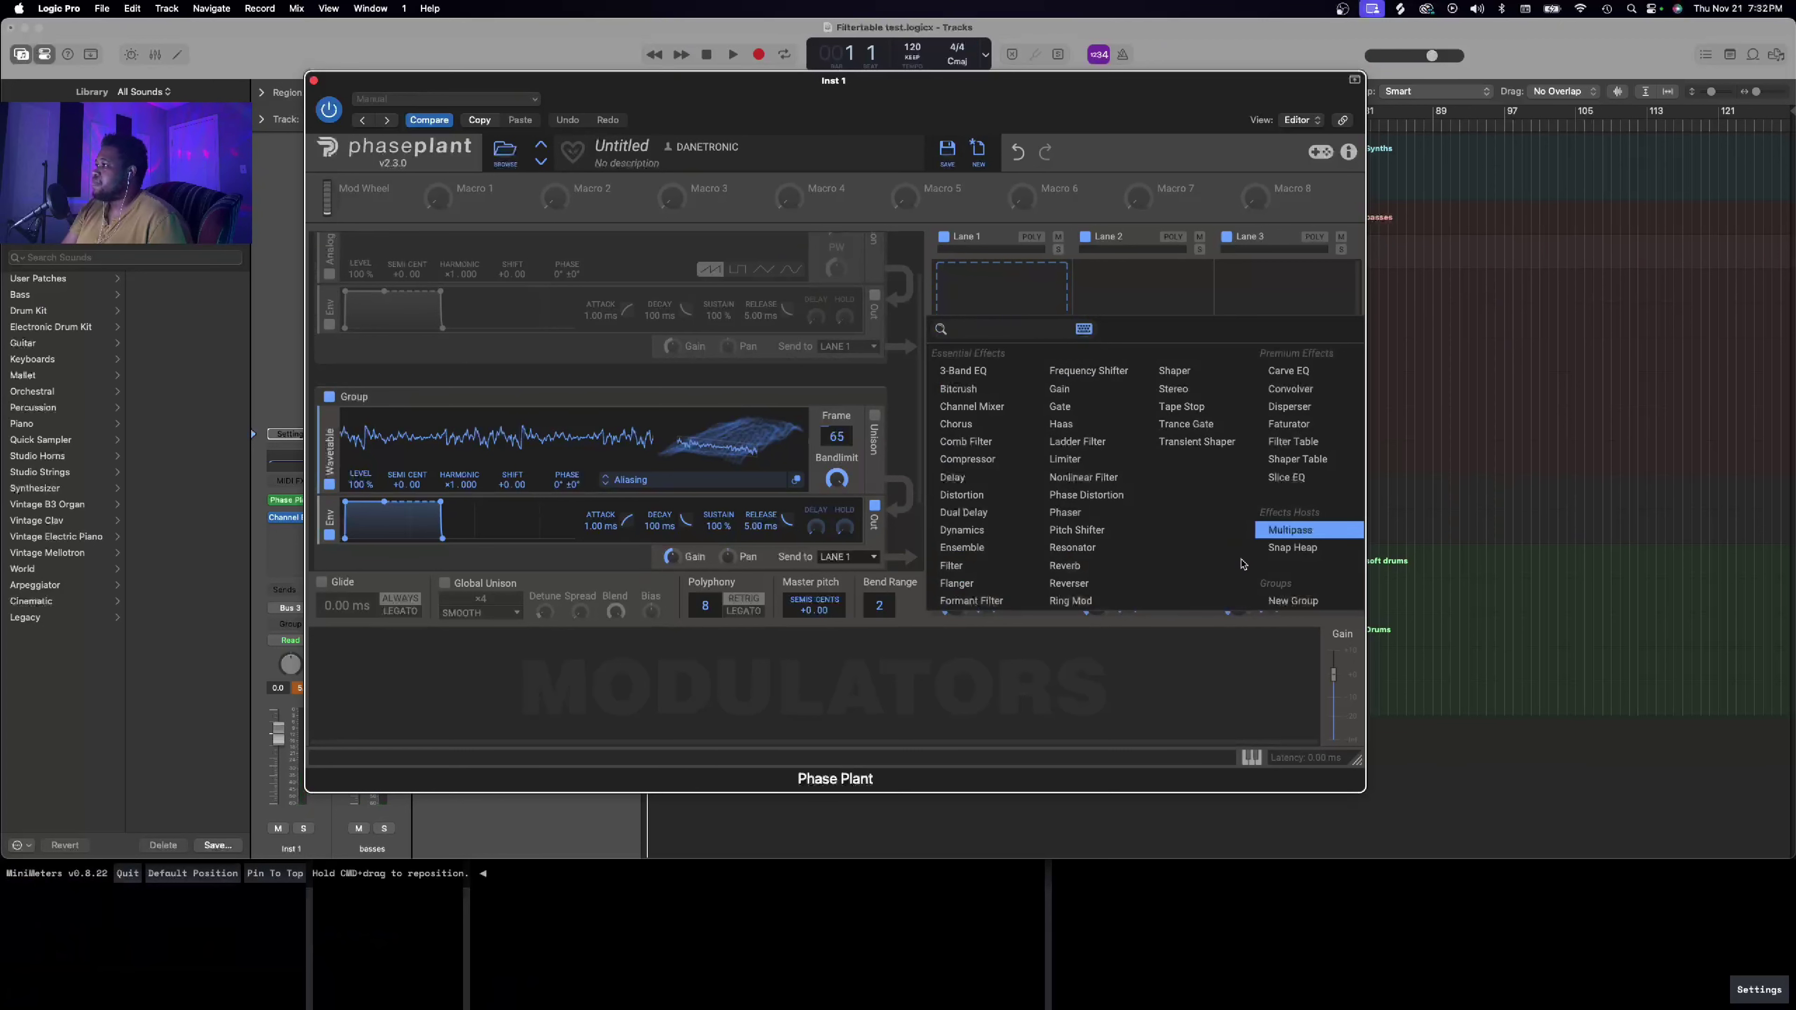
click(1286, 554)
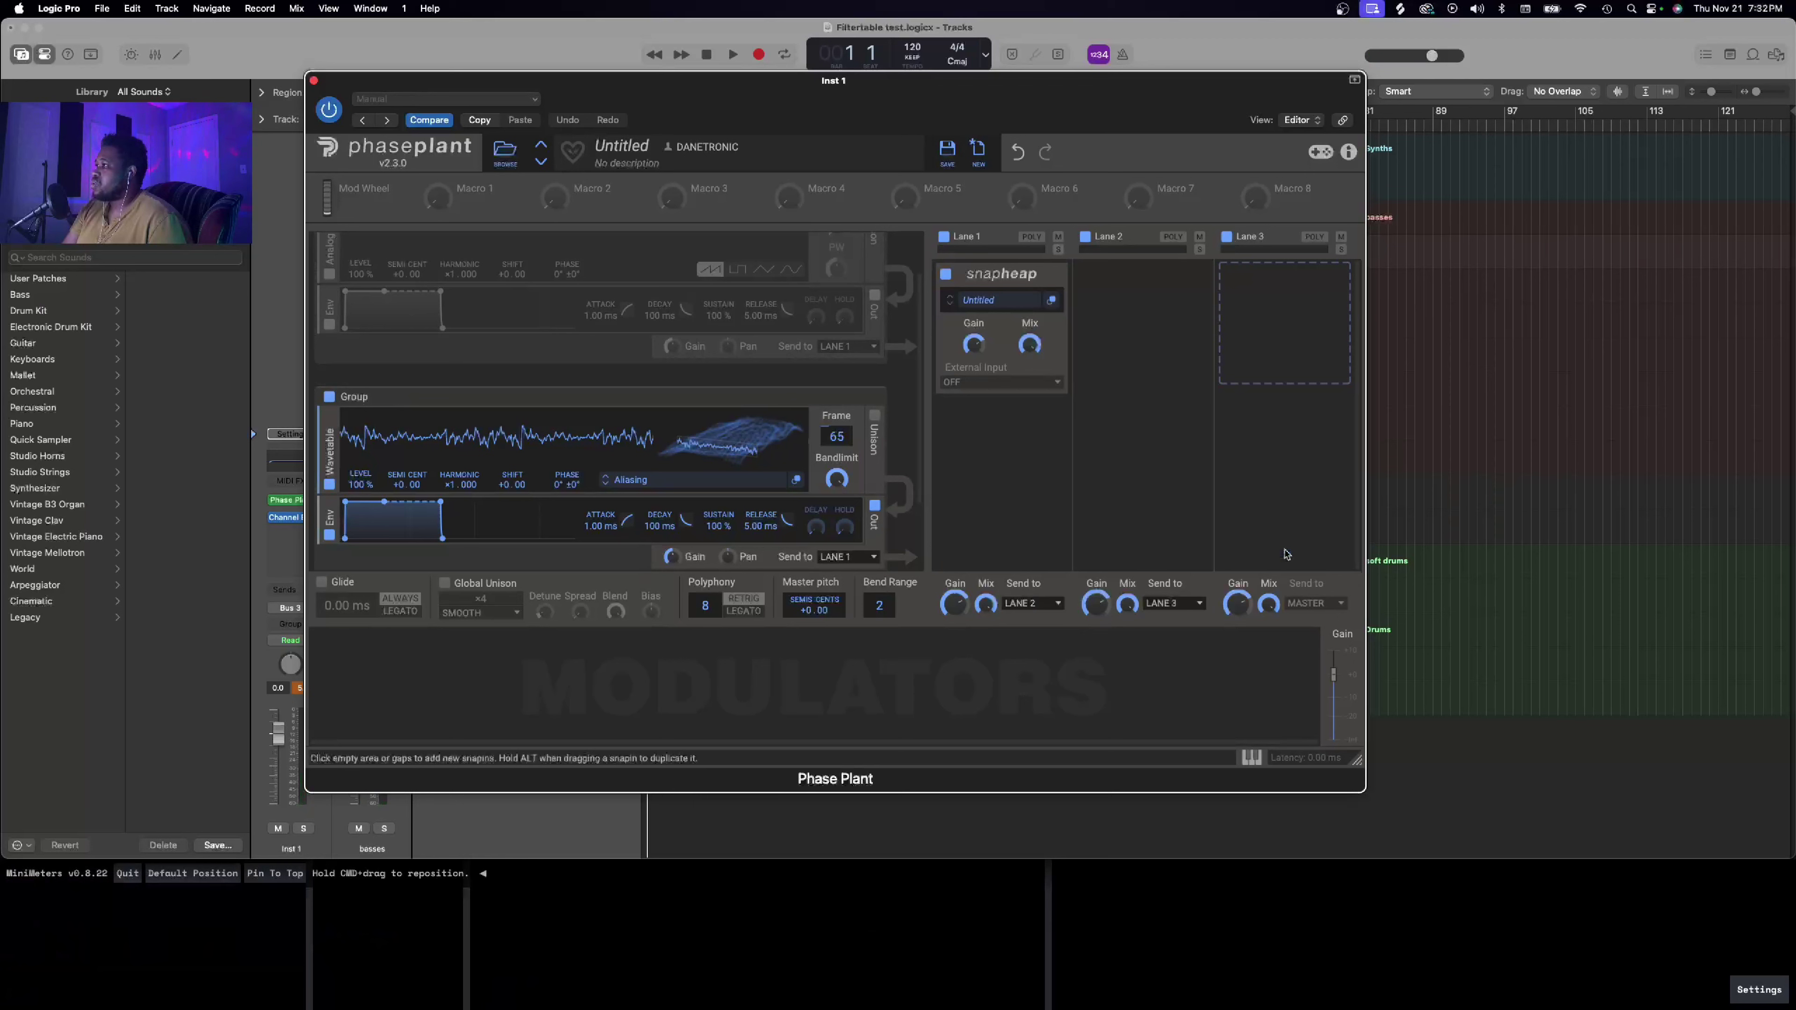
click(1060, 277)
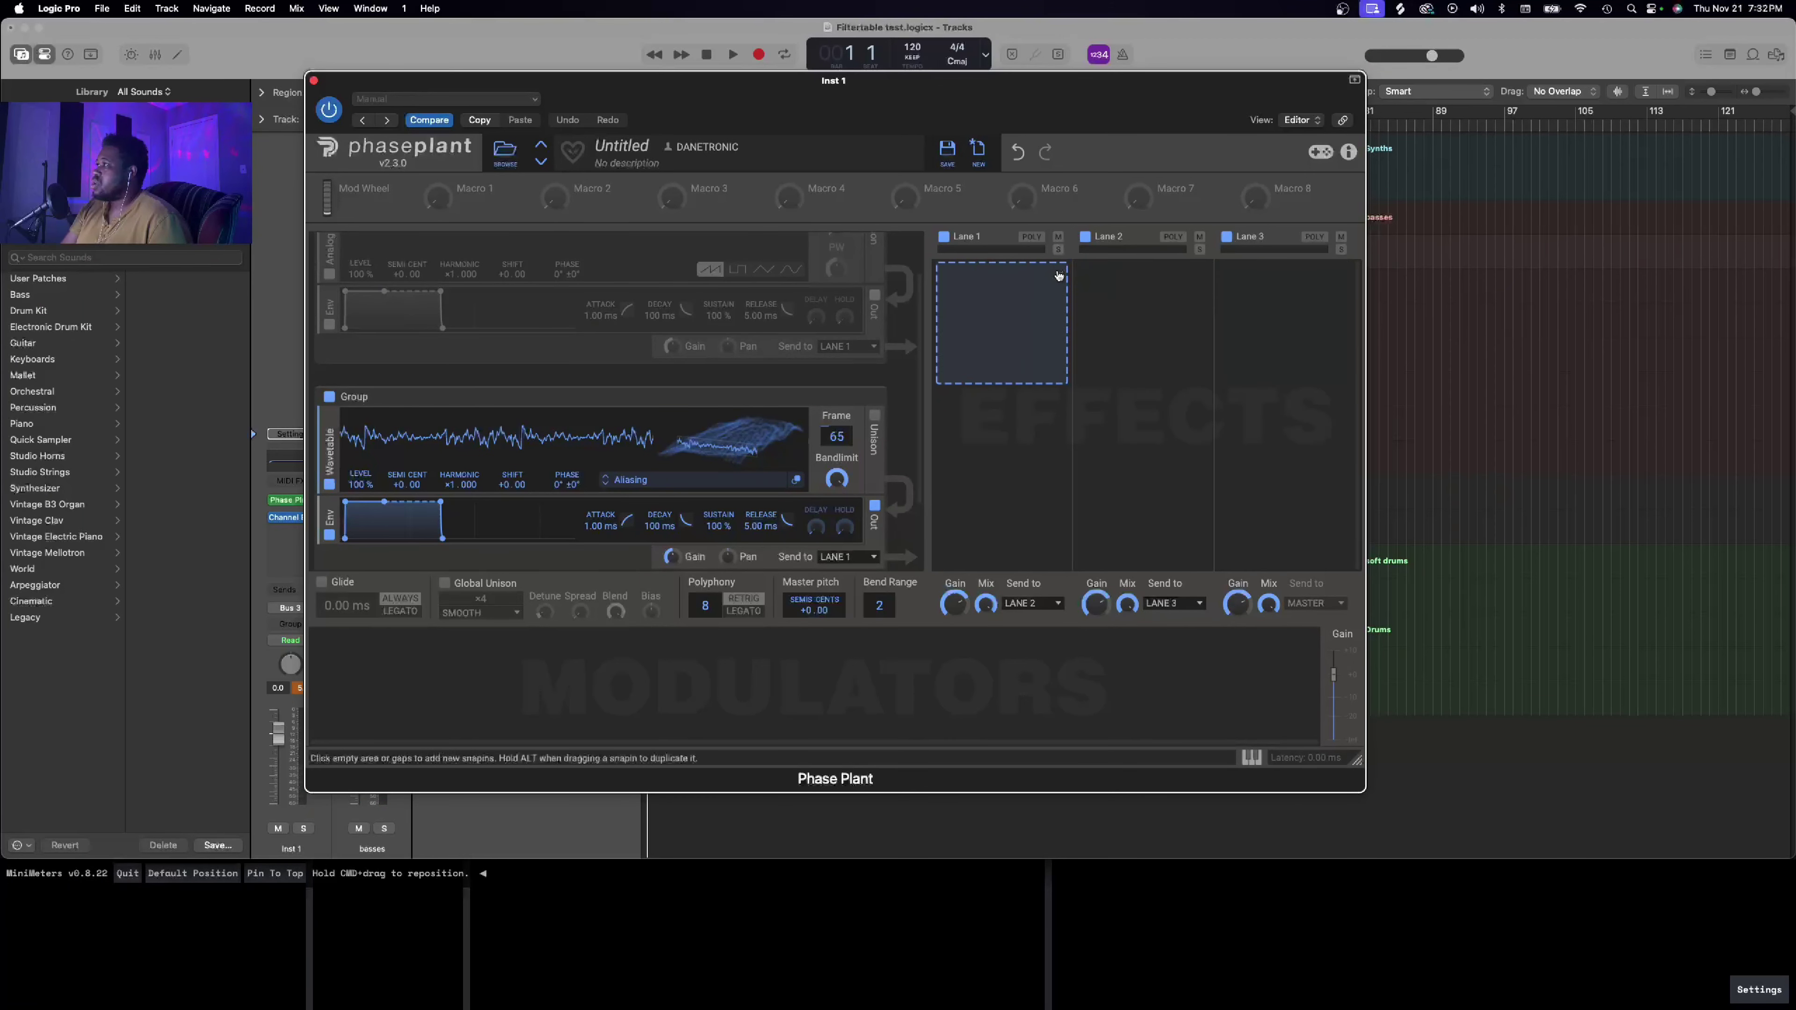
Step: Add a Multipass effect with the user preset RAN_Filtables 2 to Lane 1 and look over its setup in the editor
click(1029, 283)
click(1298, 495)
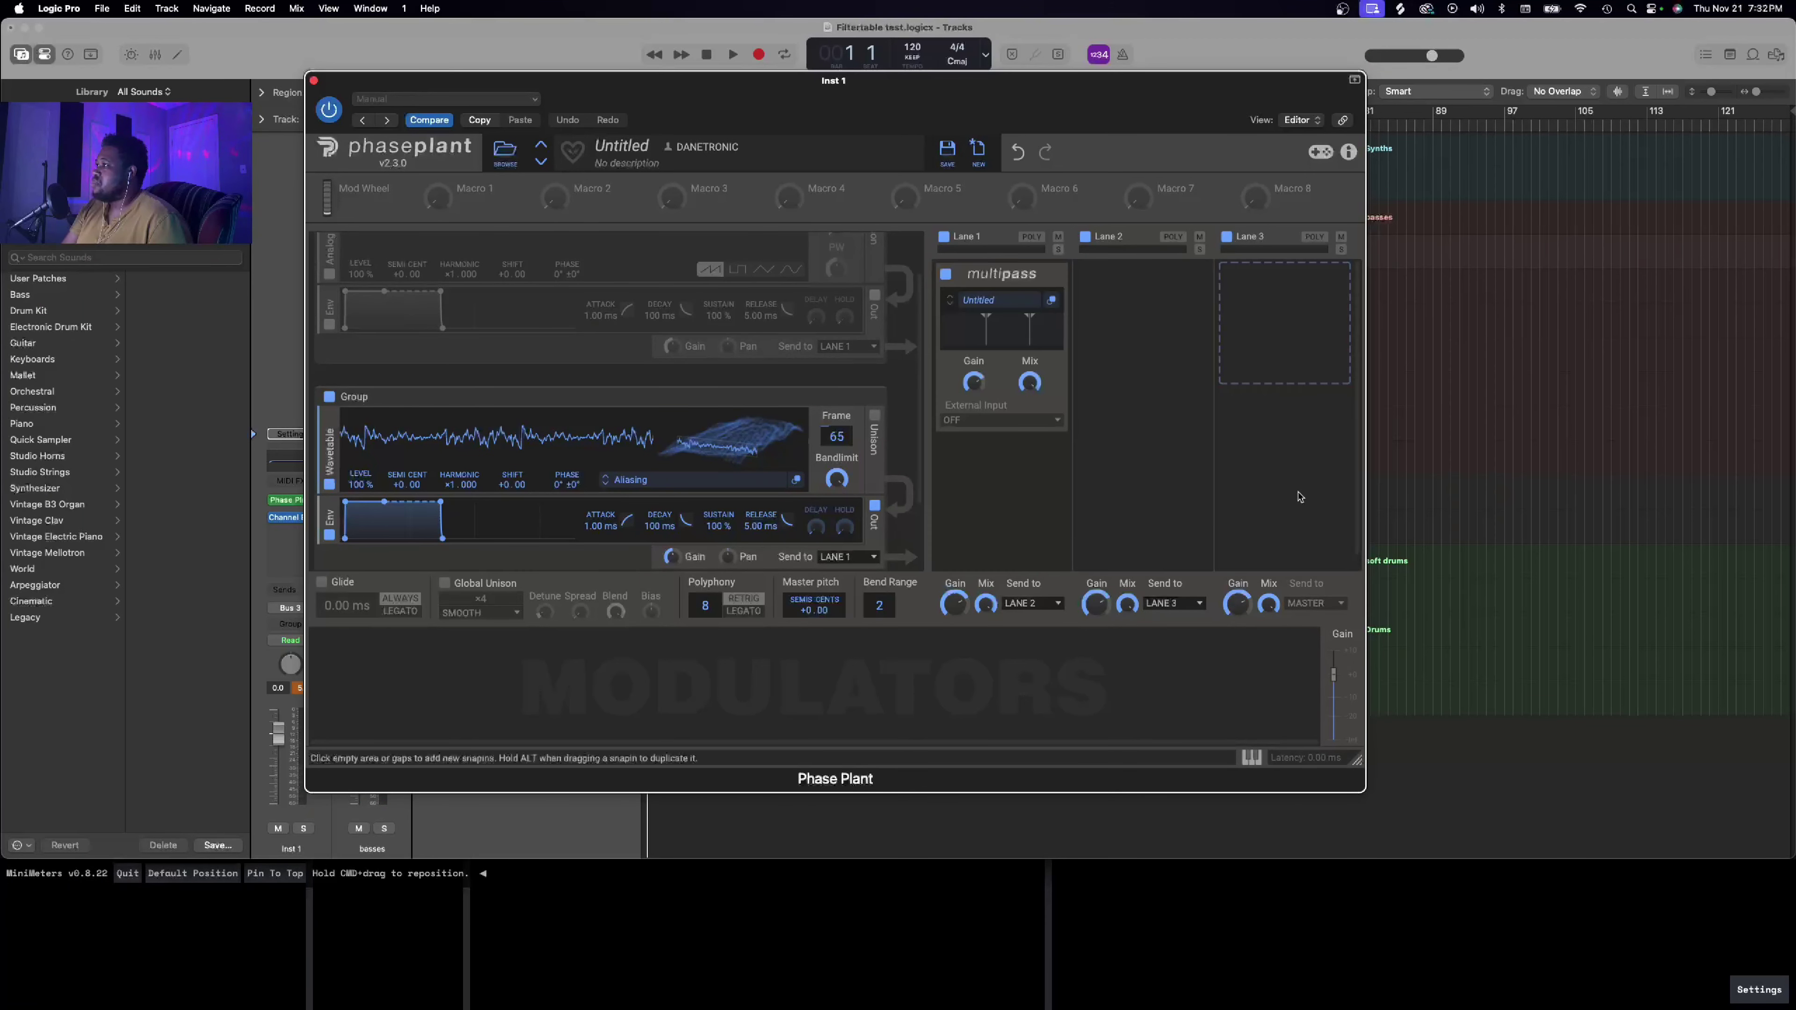
click(1007, 299)
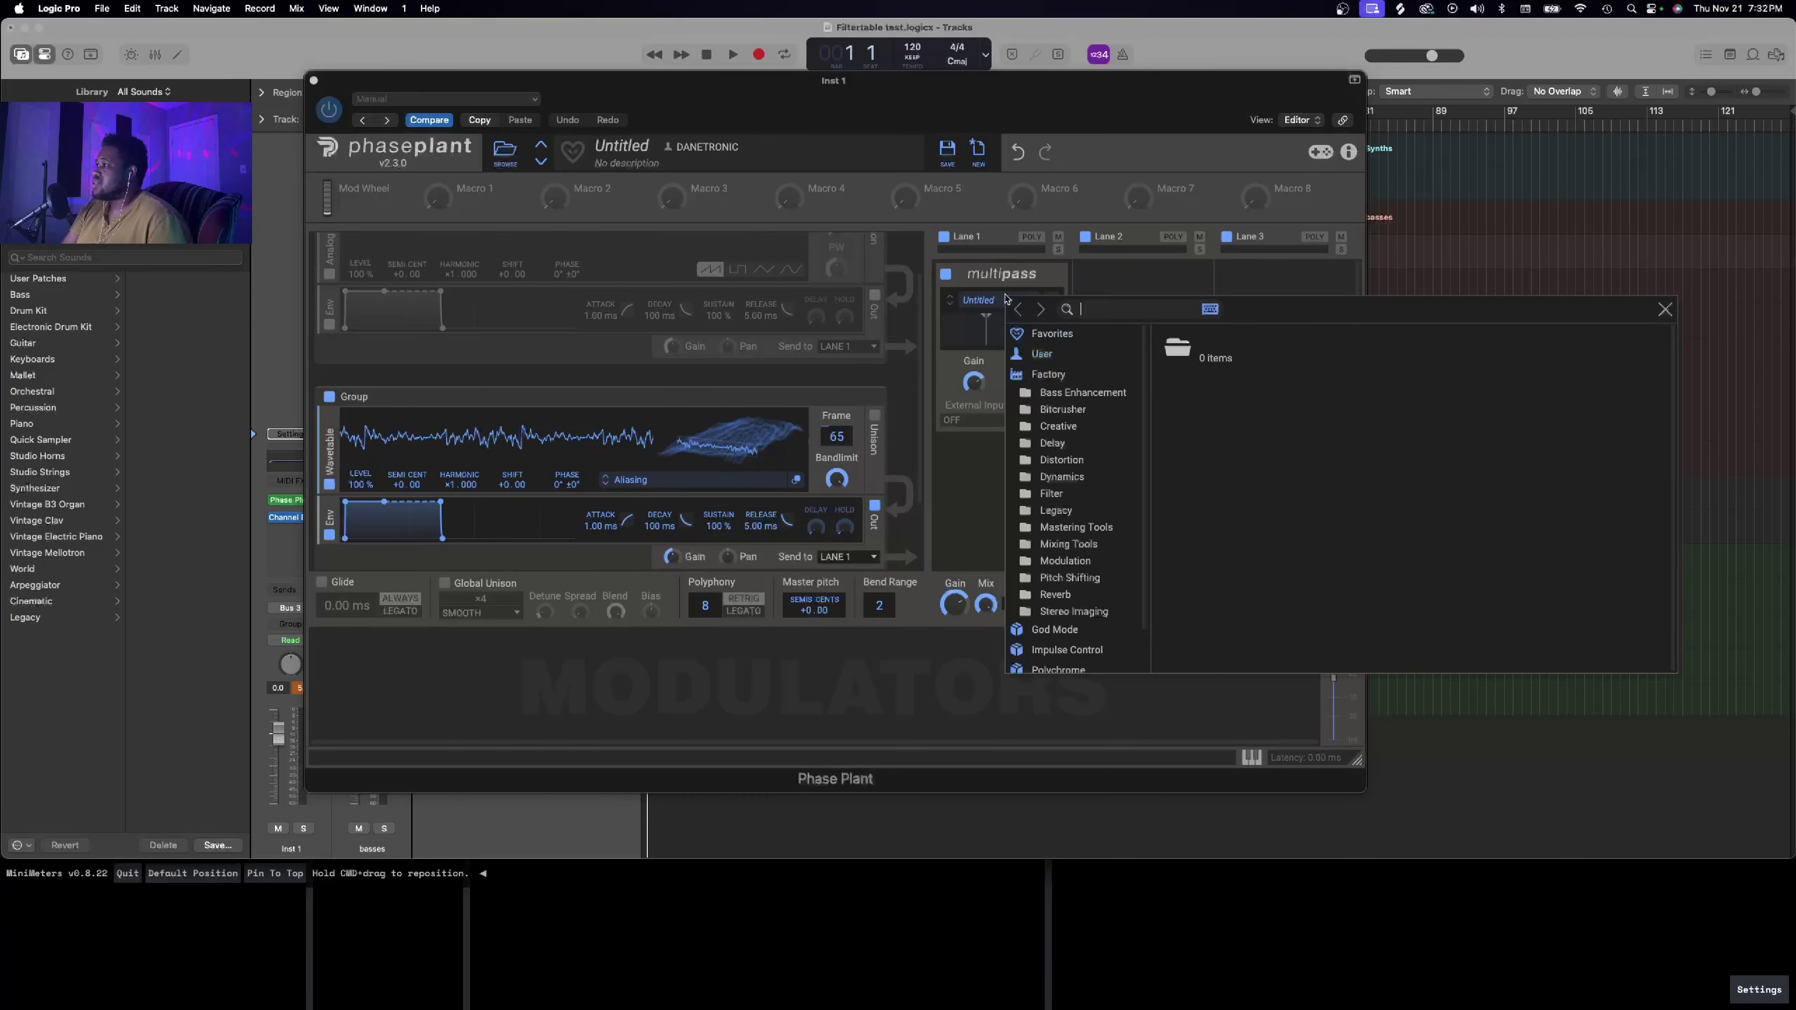
click(1064, 356)
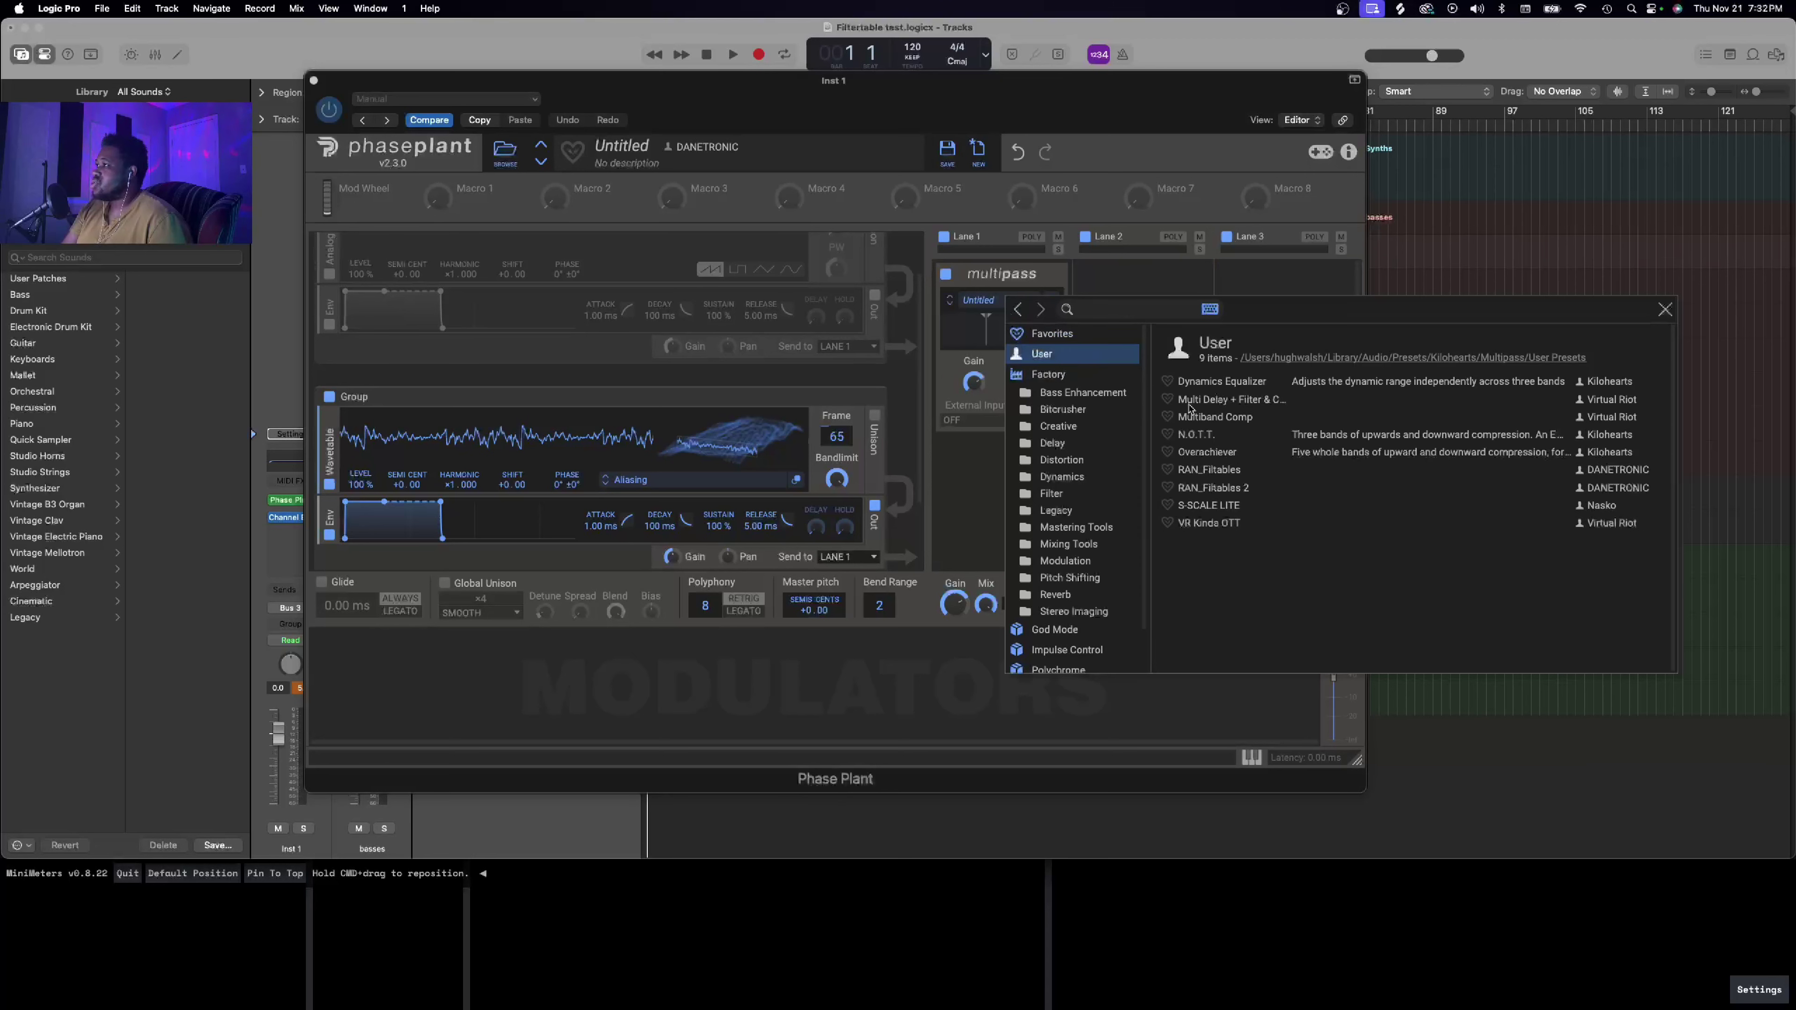
click(1213, 488)
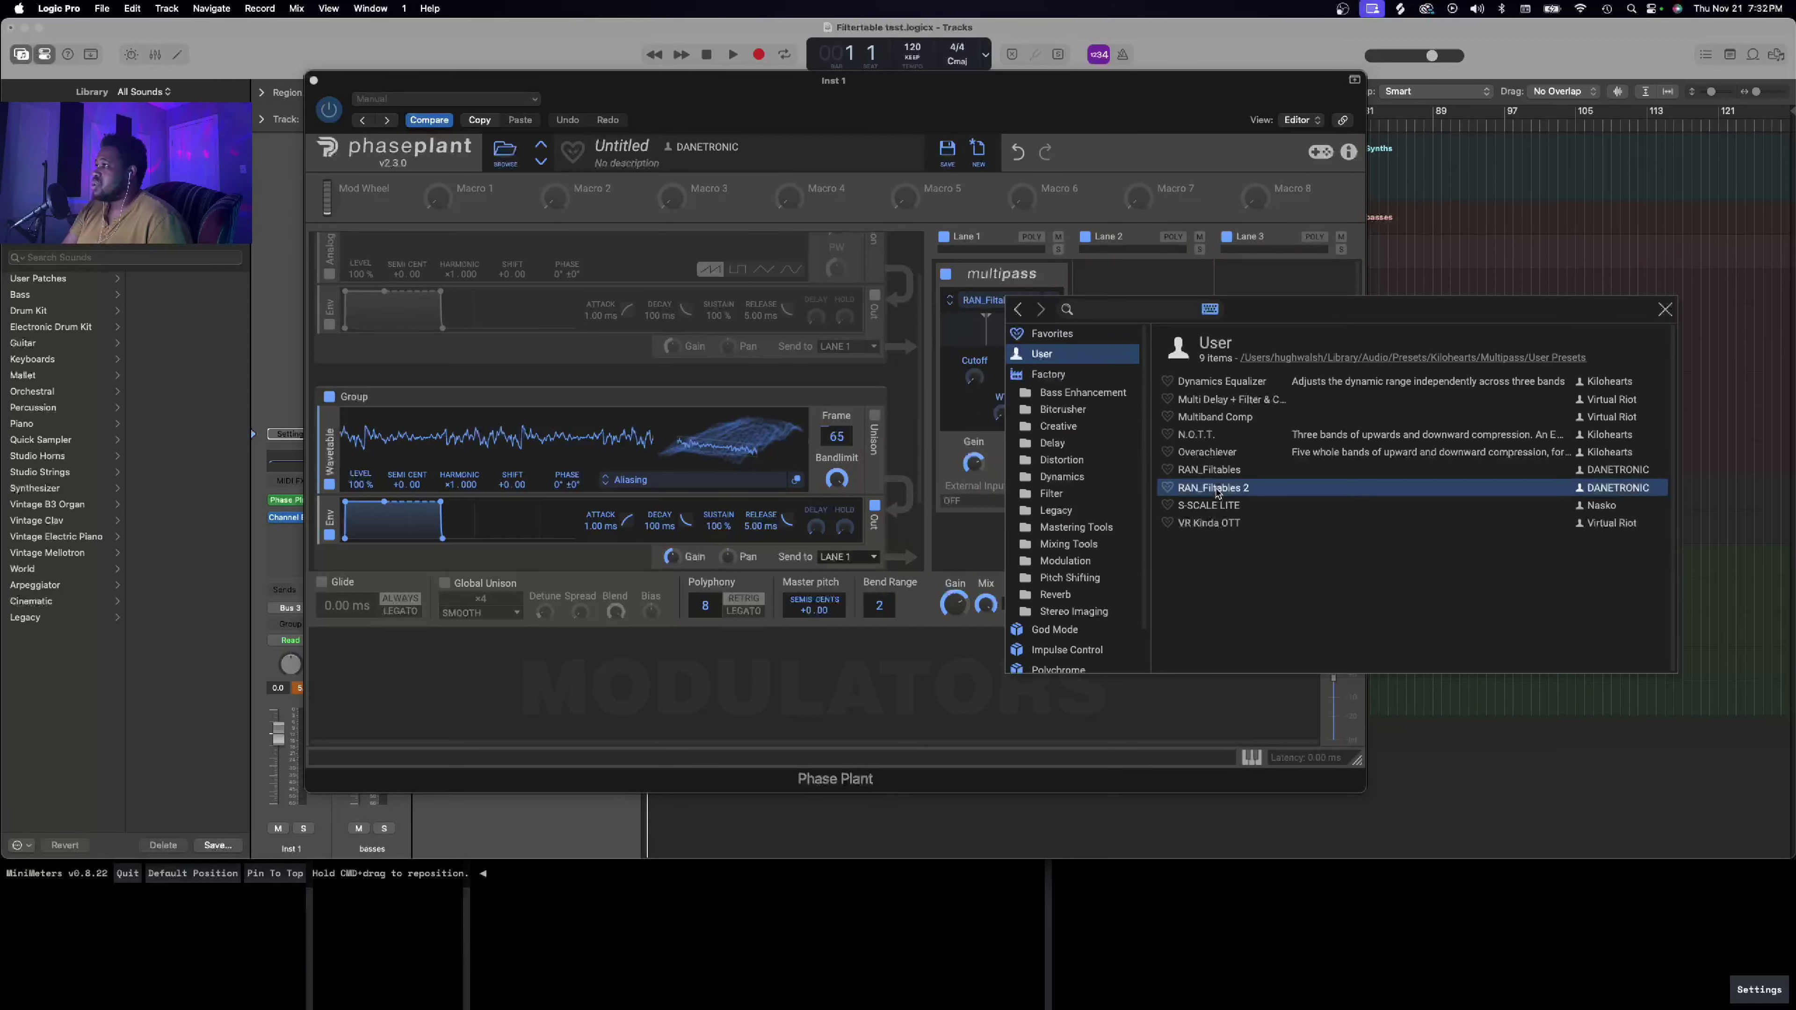
click(1665, 309)
click(1052, 300)
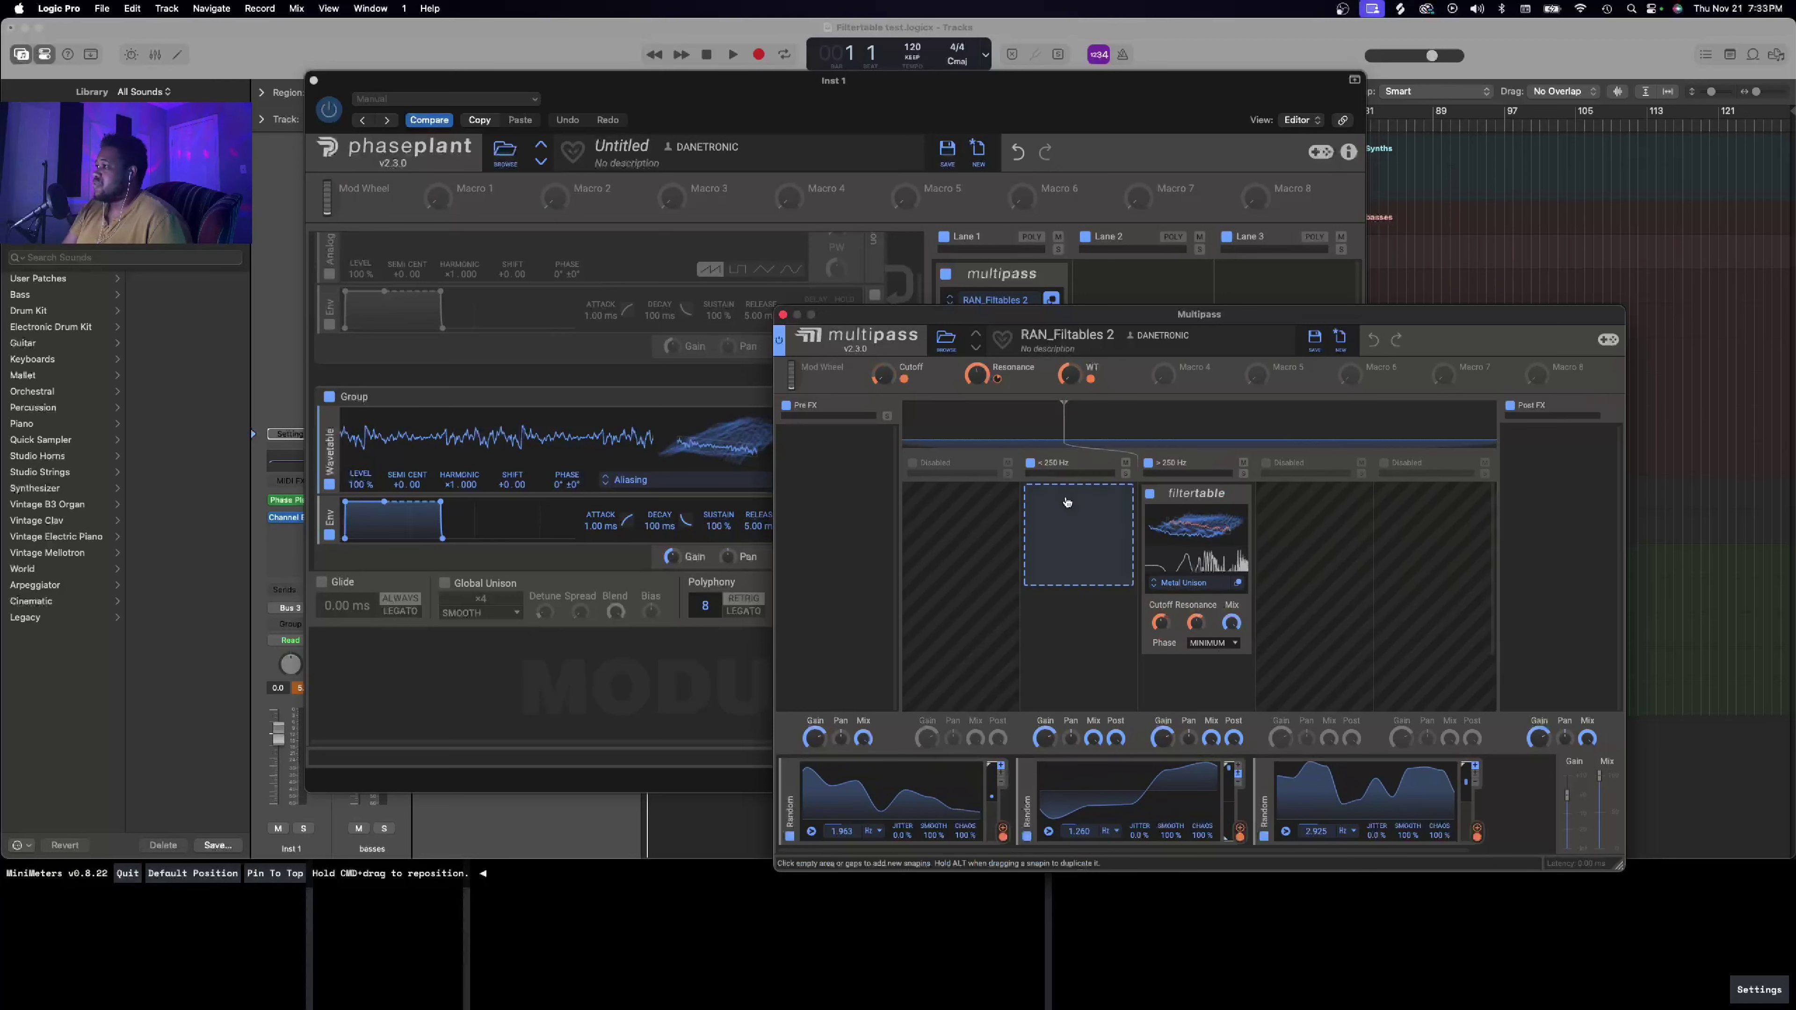
click(782, 315)
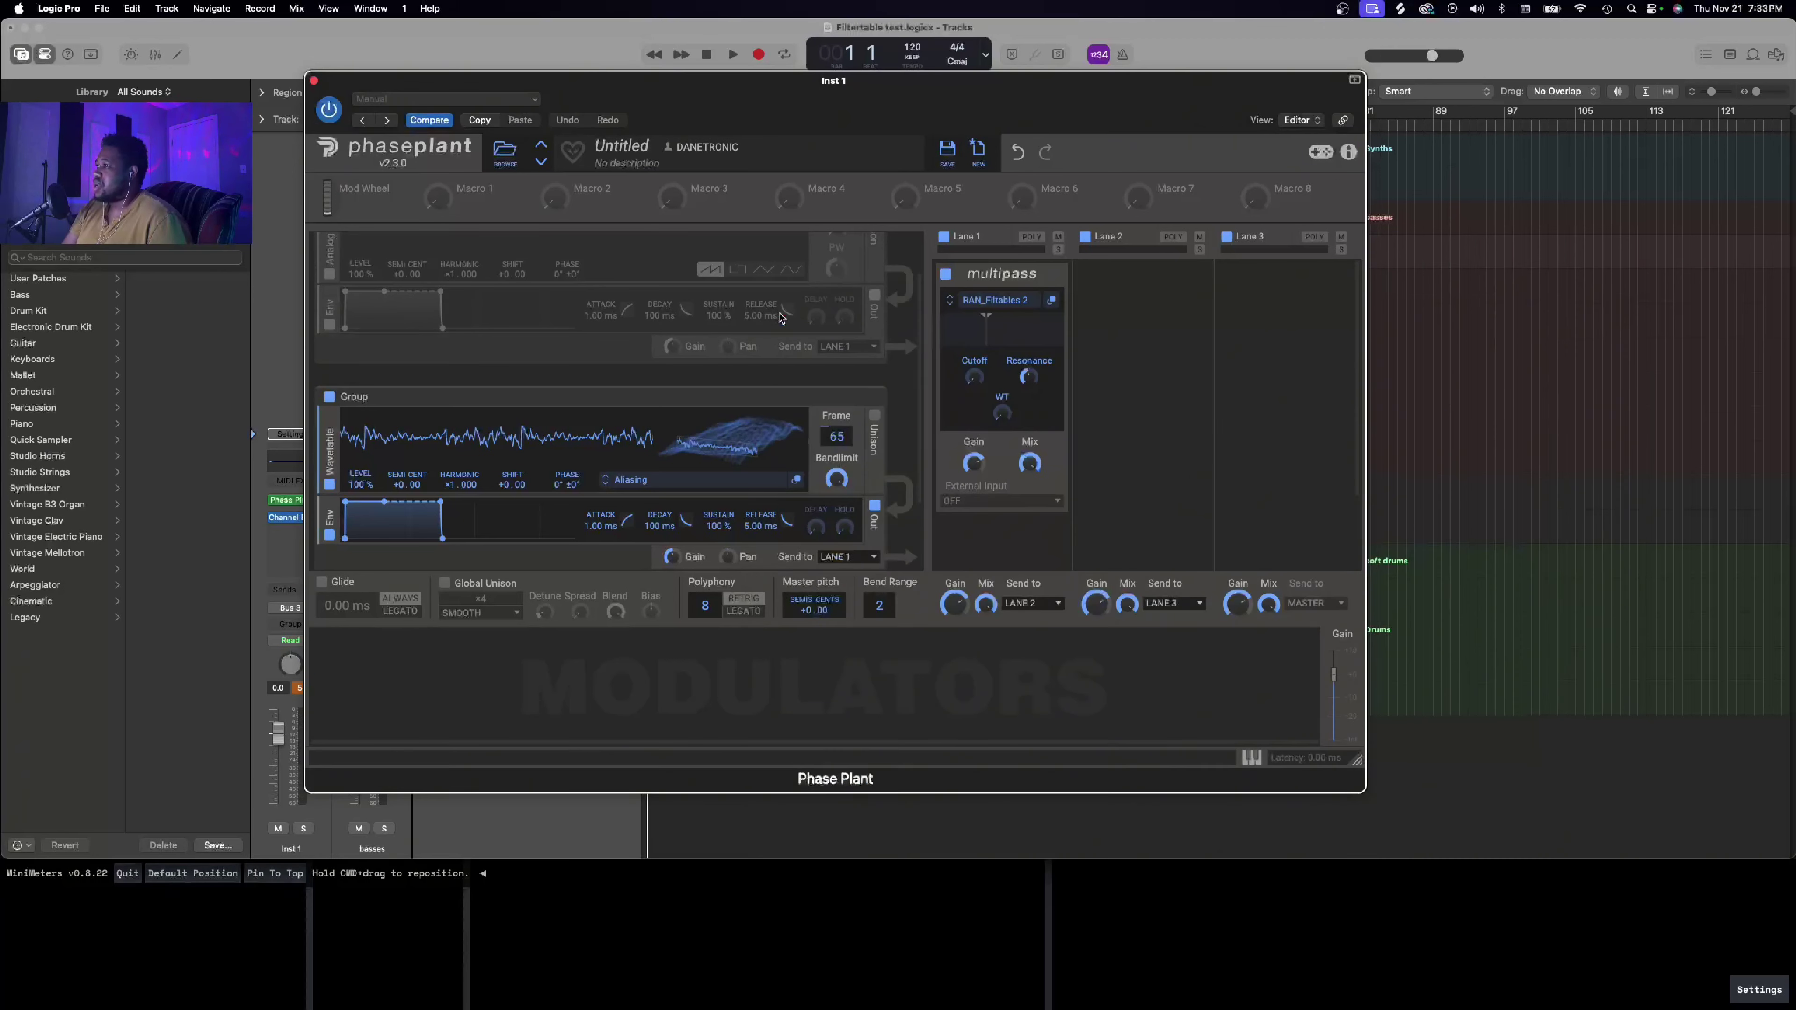
Step: Disable the wavetable oscillator's group and enable the analog oscillator's group instead
click(329, 397)
scroll(421, 280, up, 2)
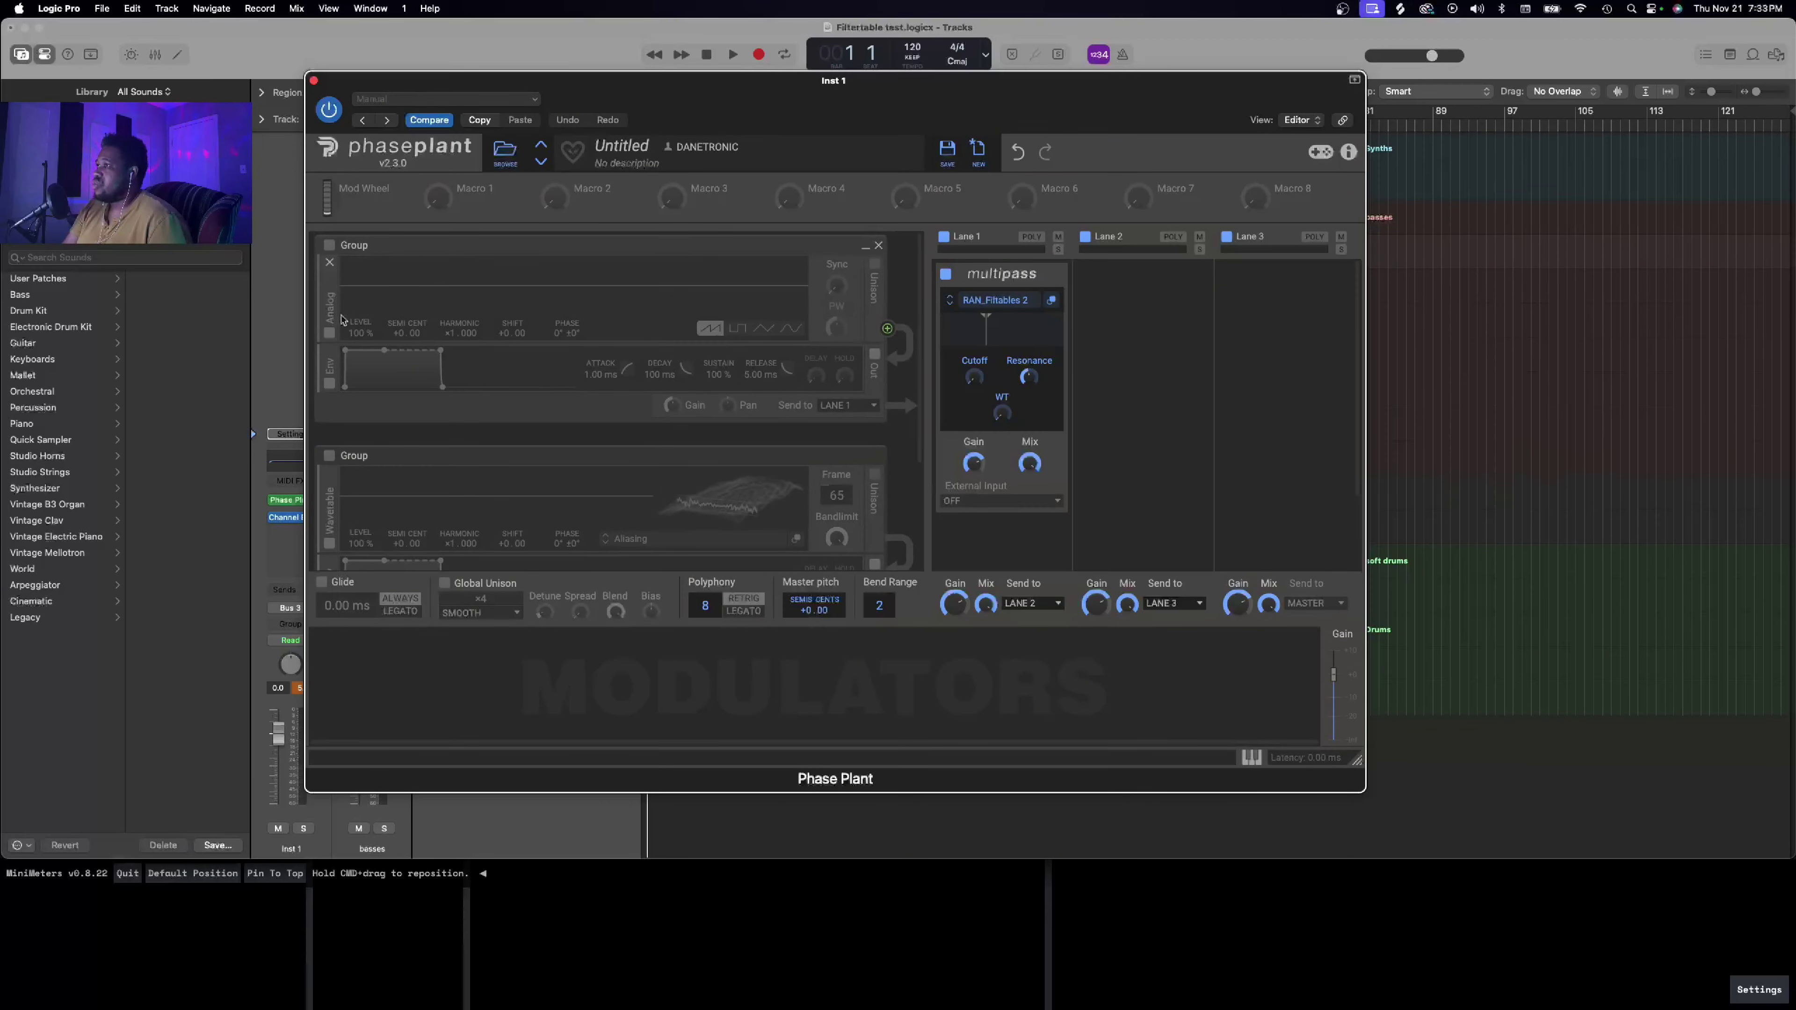
click(330, 246)
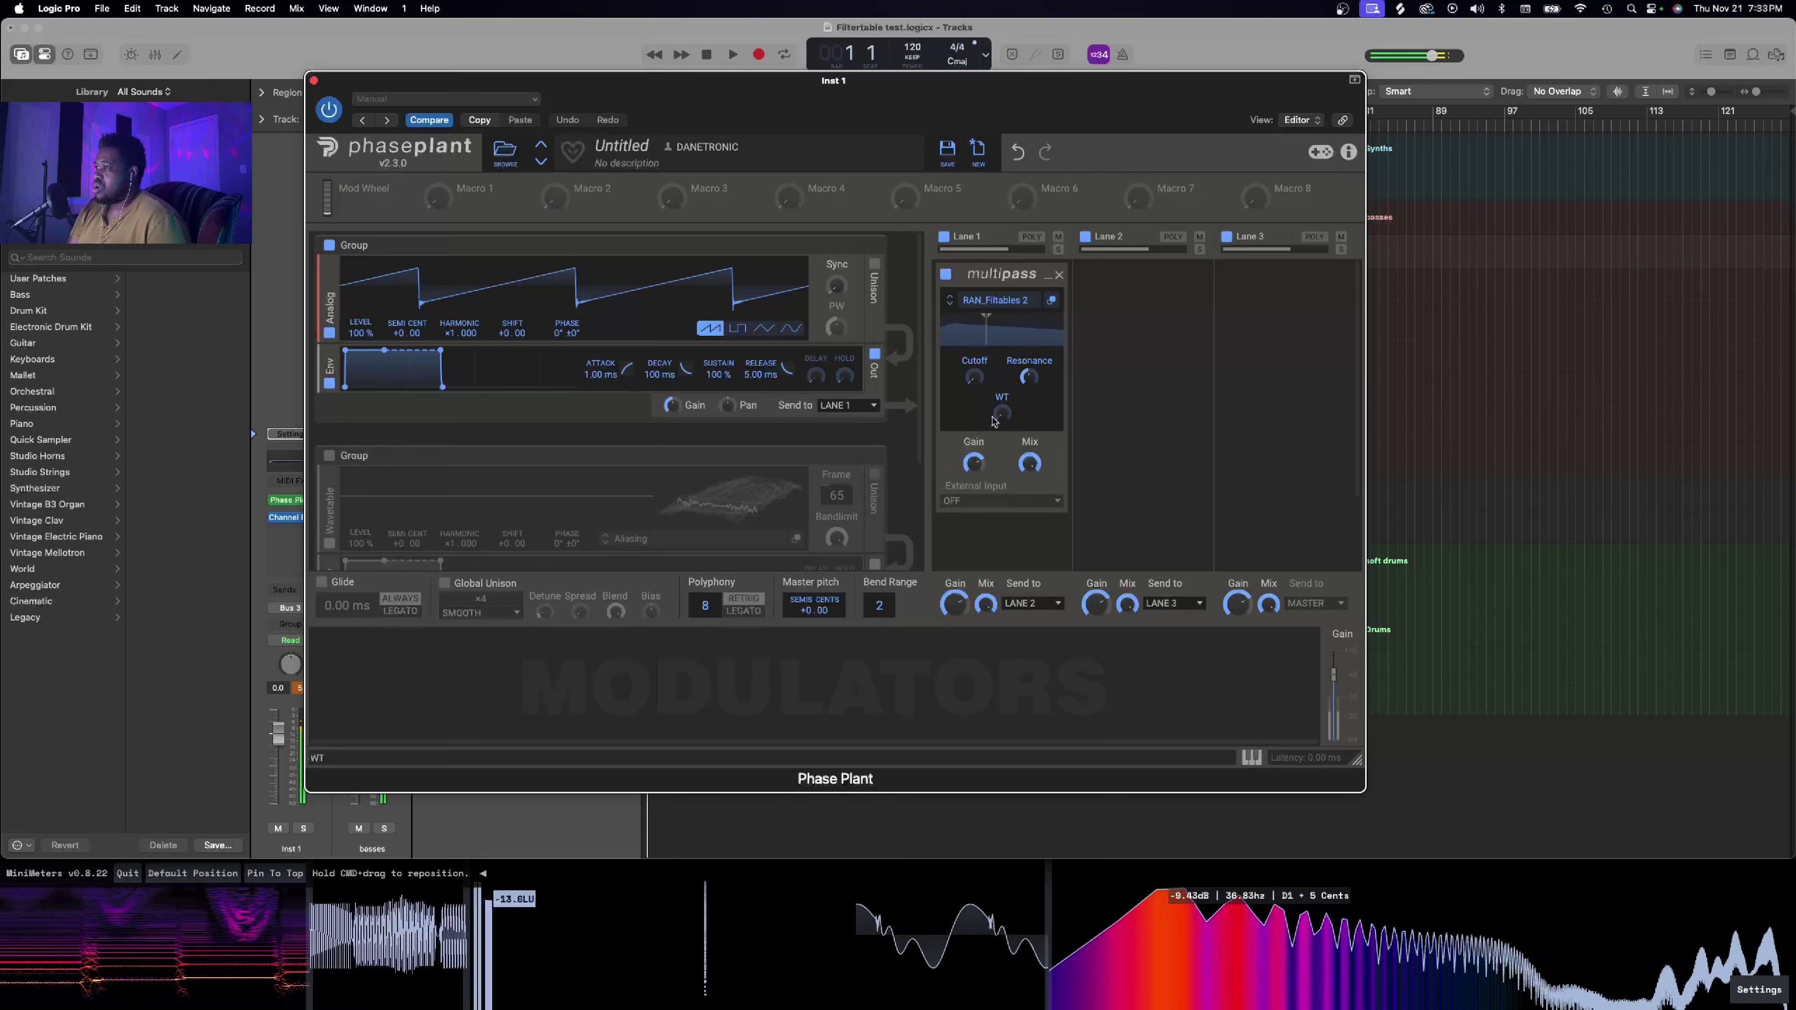
Step: Open the Multipass editor and examine how its random modulators move the Cutoff, Resonance and WT macros while notes play
click(1051, 300)
drag(1202, 314, 1272, 229)
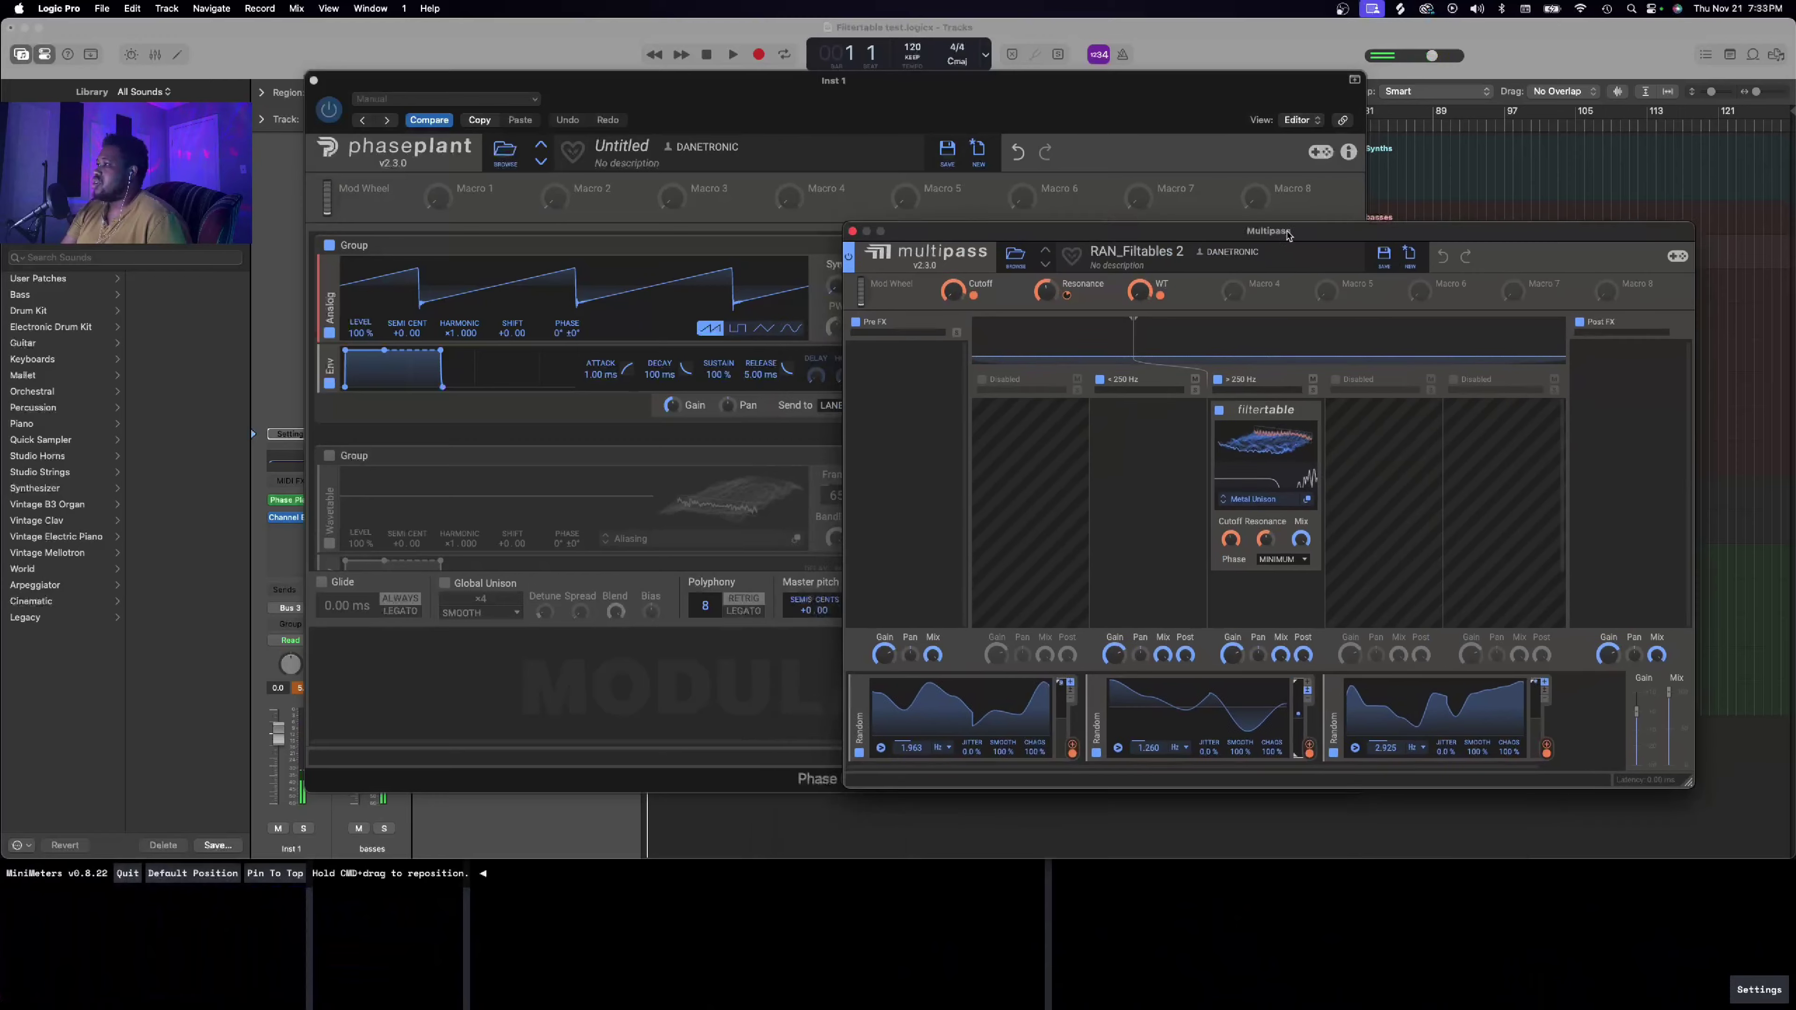
key(Return)
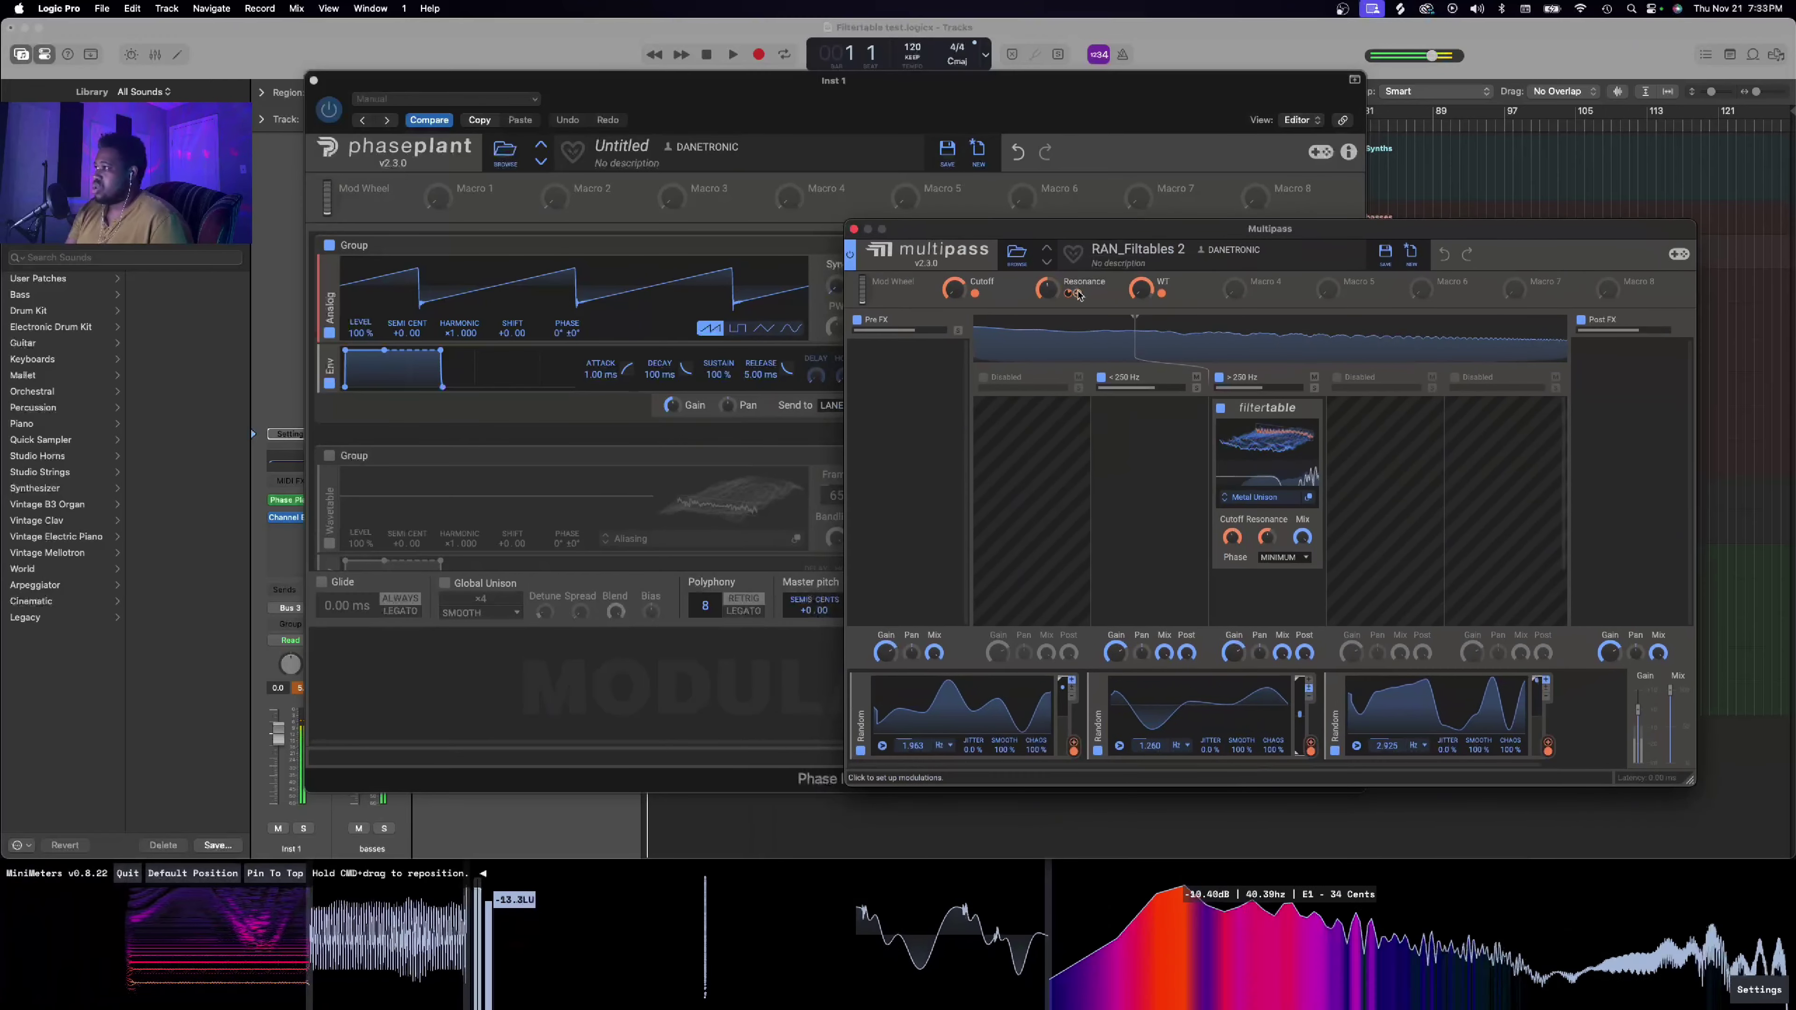
click(1079, 295)
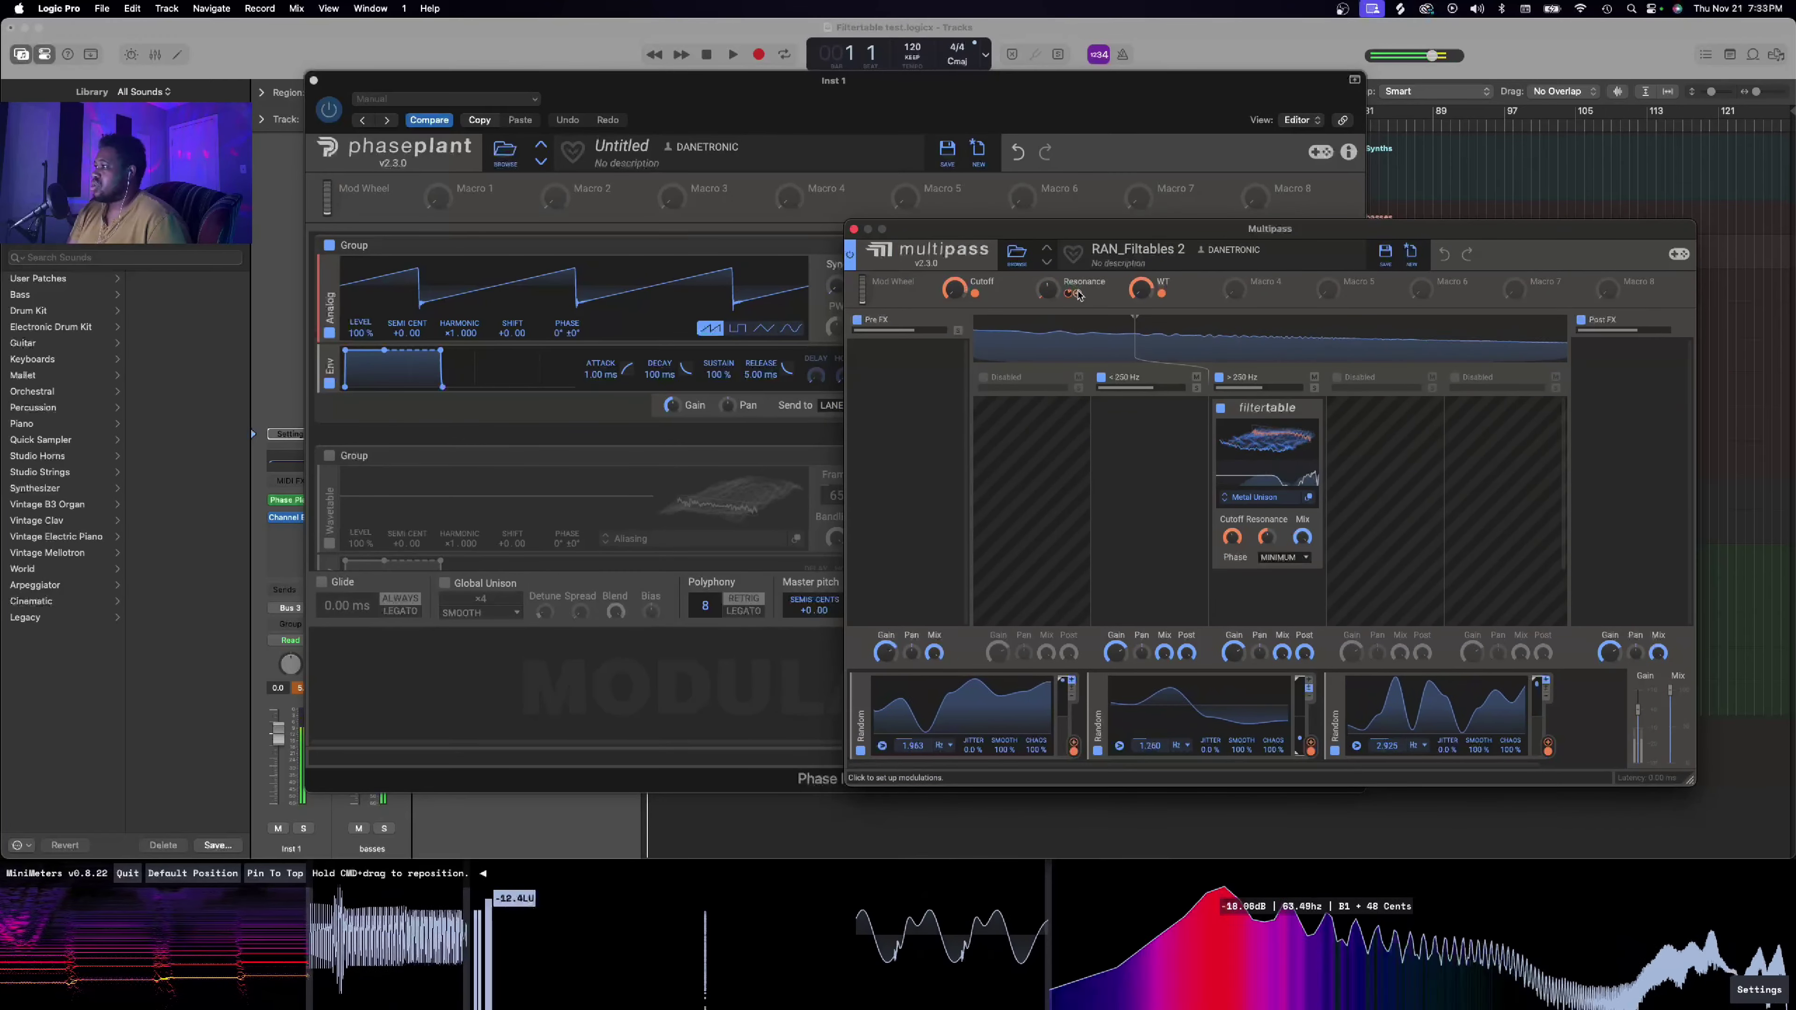
drag(1386, 229, 1360, 147)
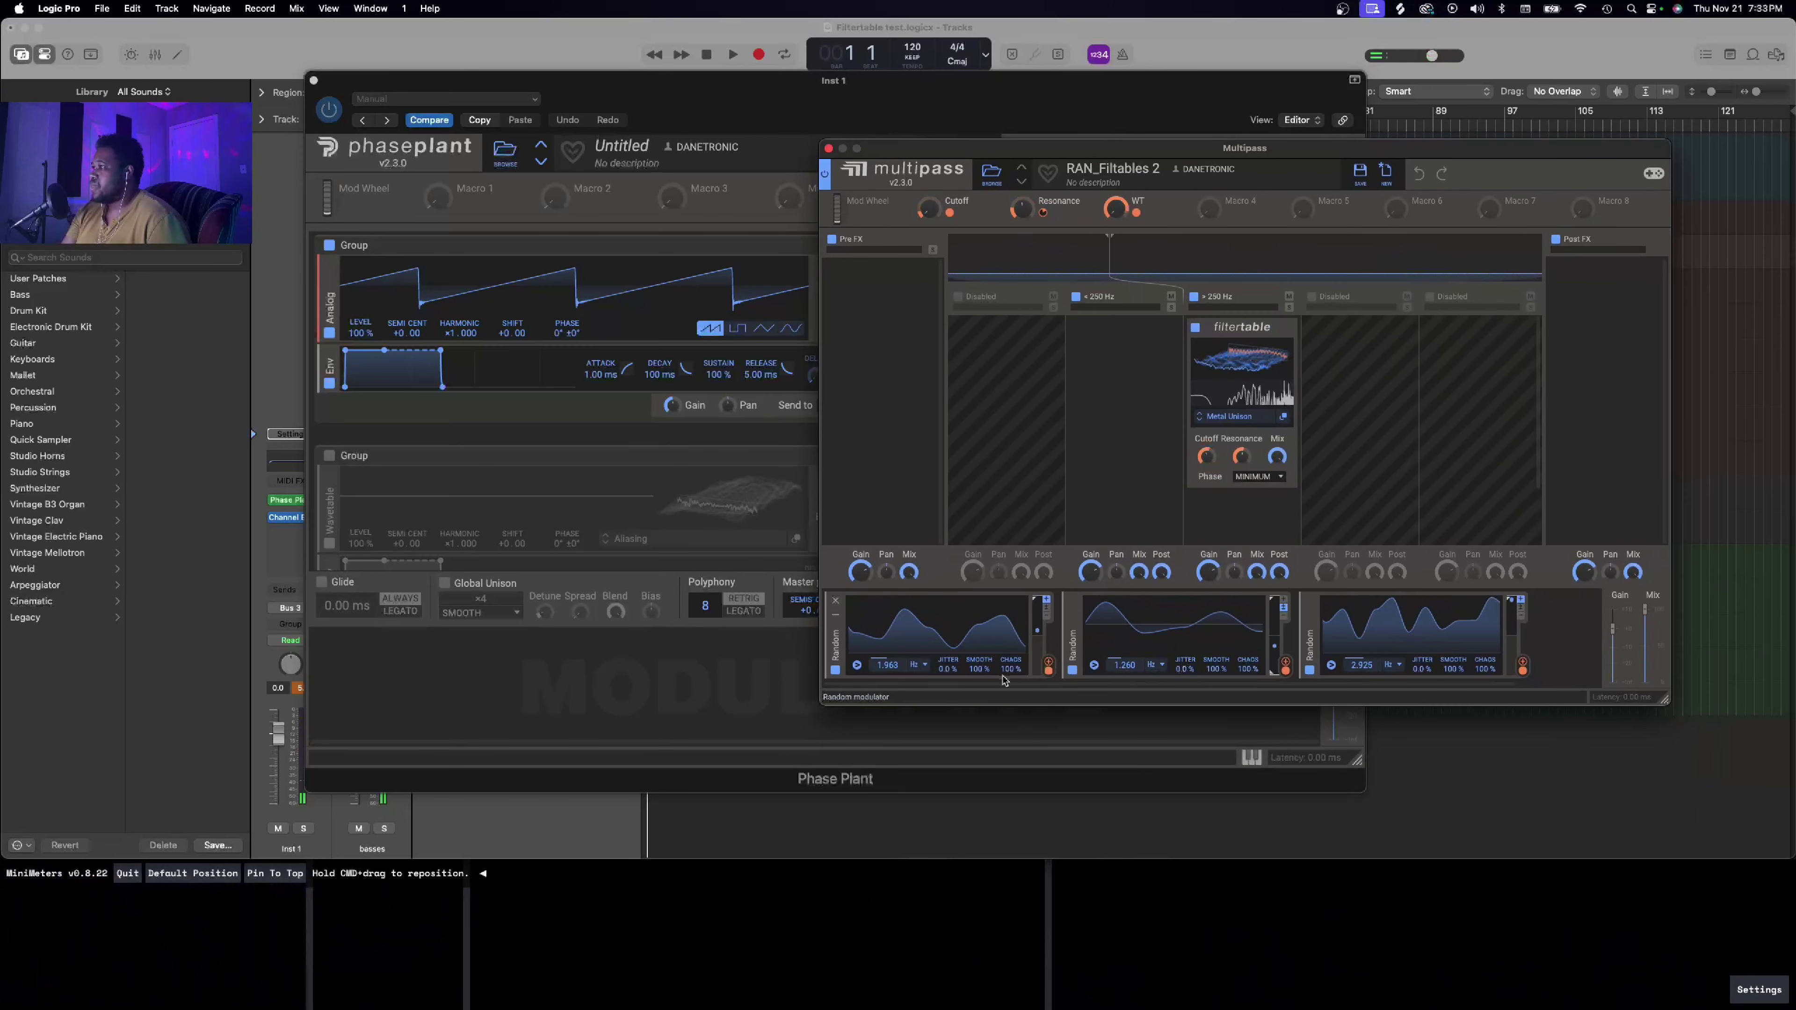
Step: Adjust how strongly Multipass's Resonance macro influences the Filtertable's resonance, and move the editor clear of the oscillators
mouse_move(1050, 668)
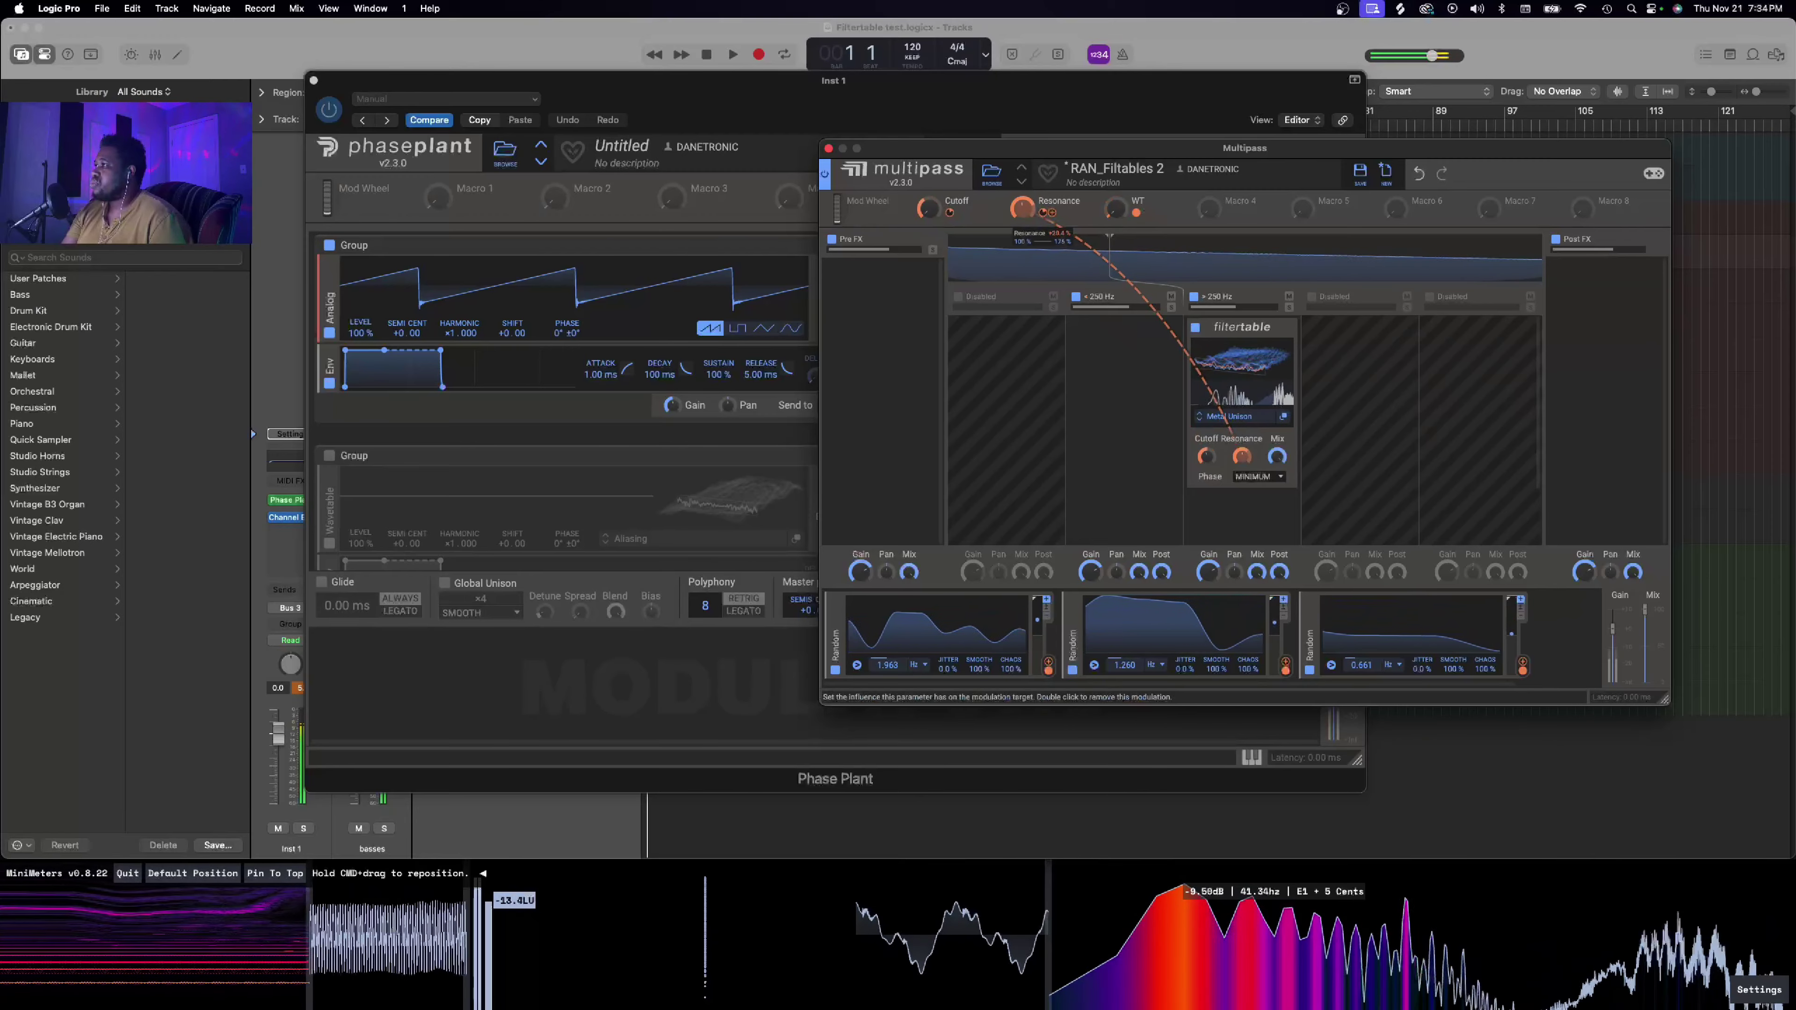
drag(1043, 212, 1043, 202)
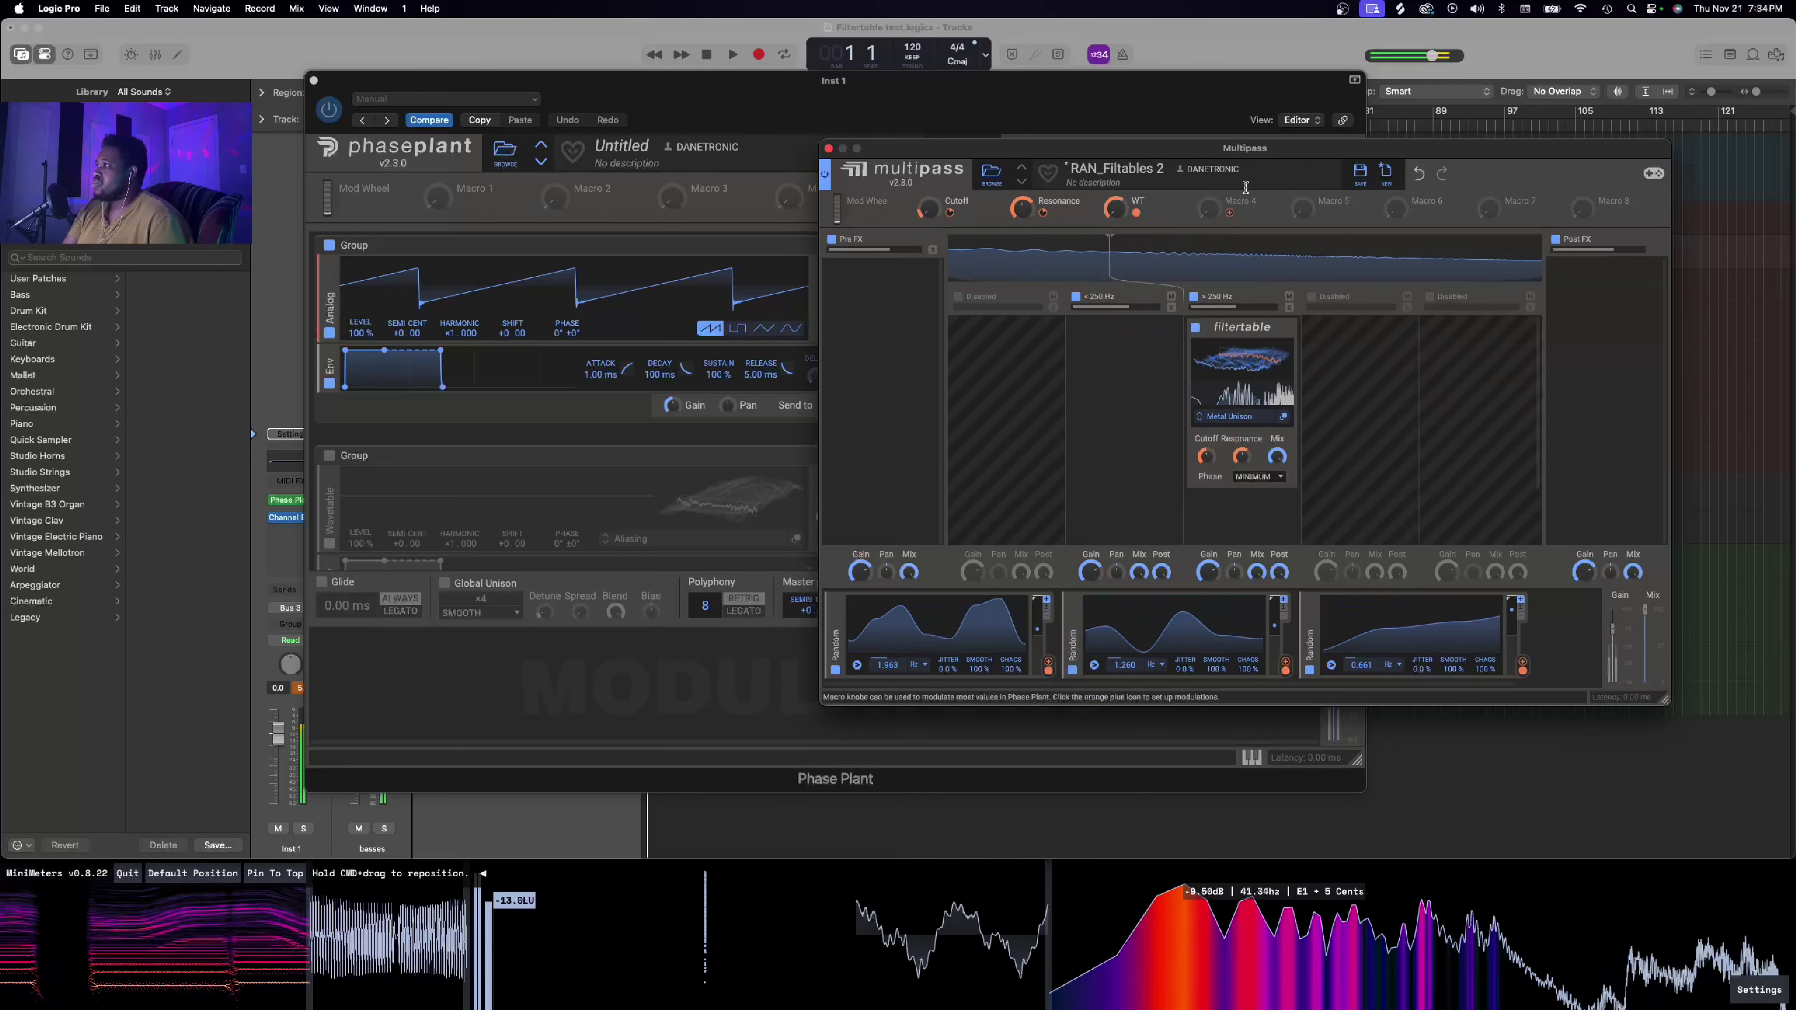
drag(1287, 144, 1509, 153)
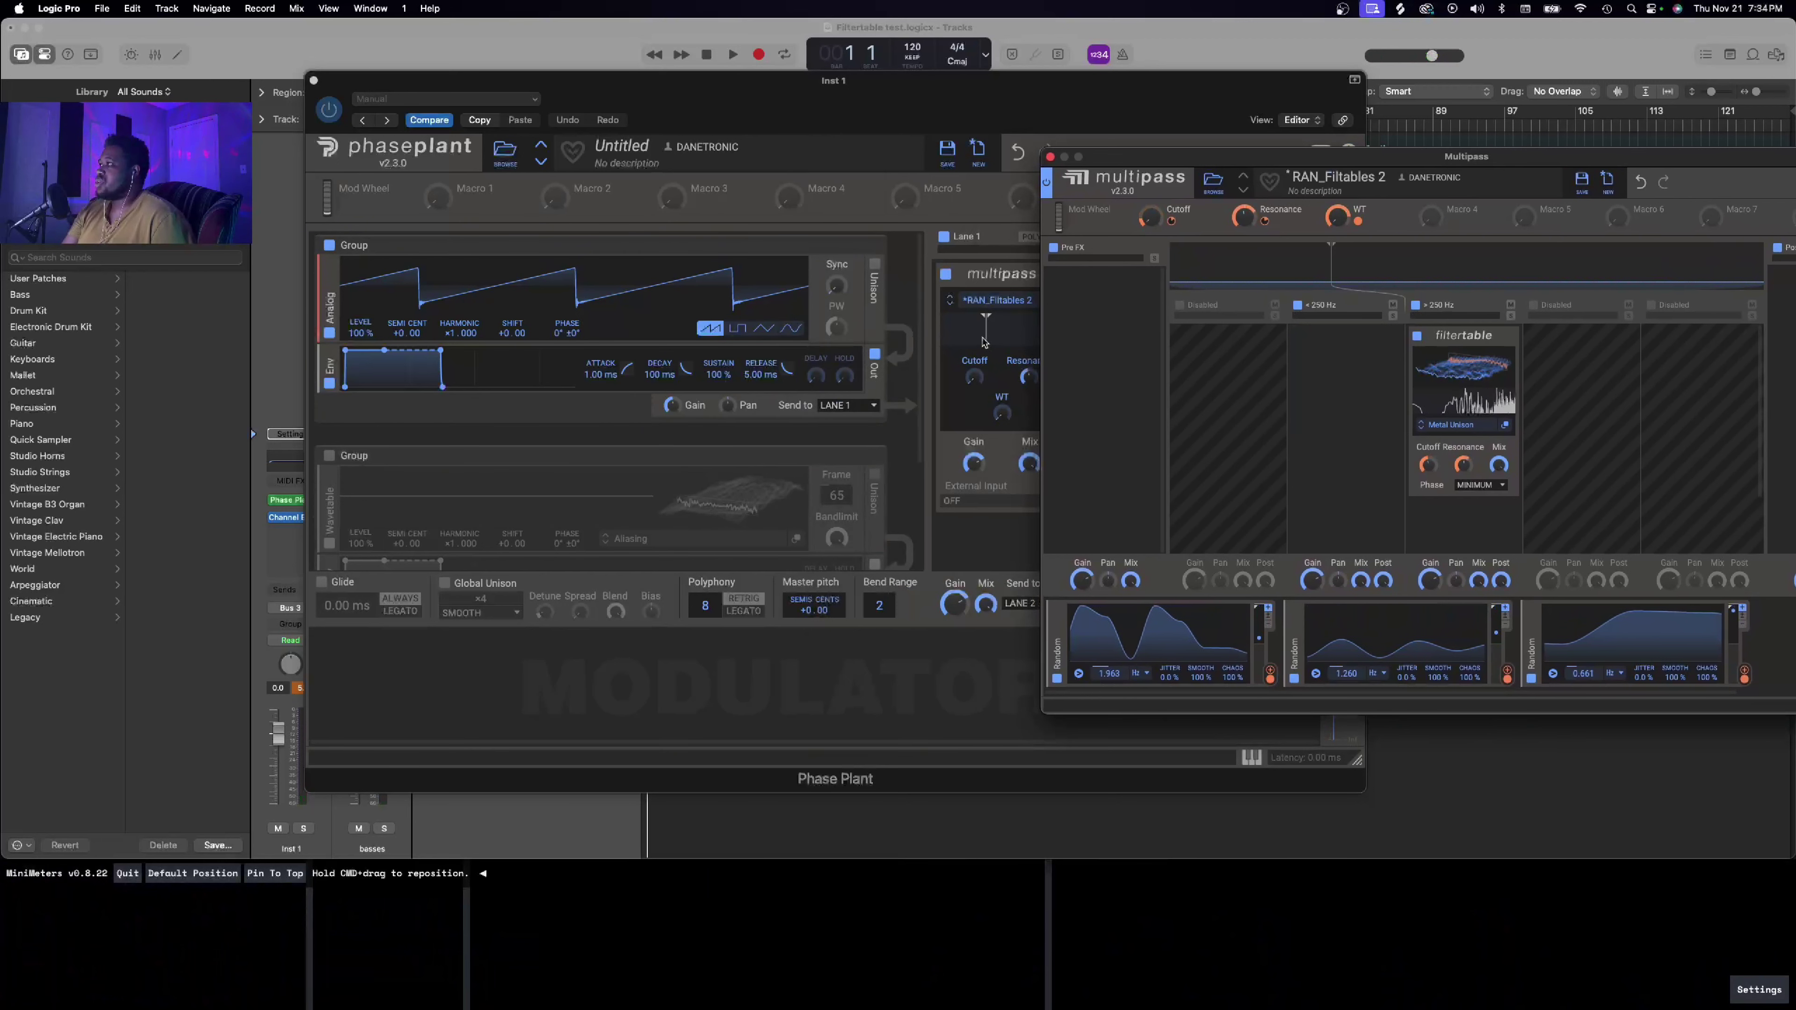
Step: Try the Combs table Bandspread in Multipass's Filtertable with a square wave, and return the analog oscillator to sawtooth
click(738, 330)
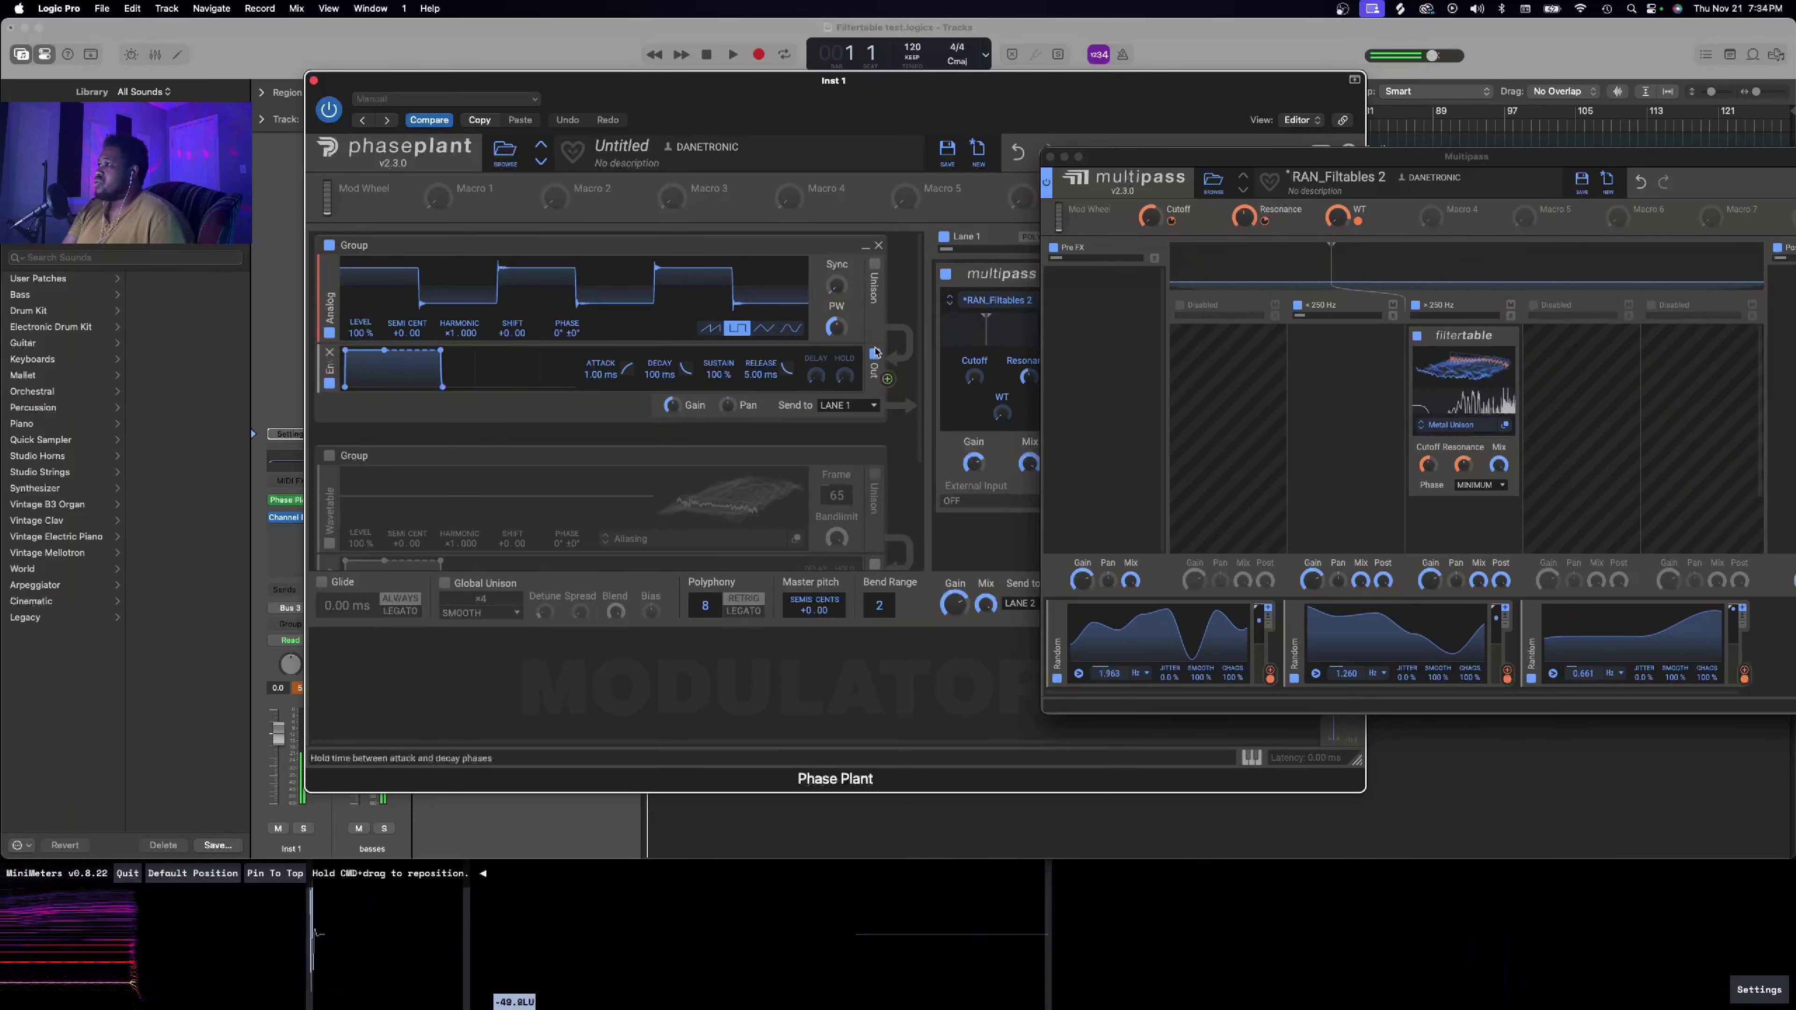
click(1454, 428)
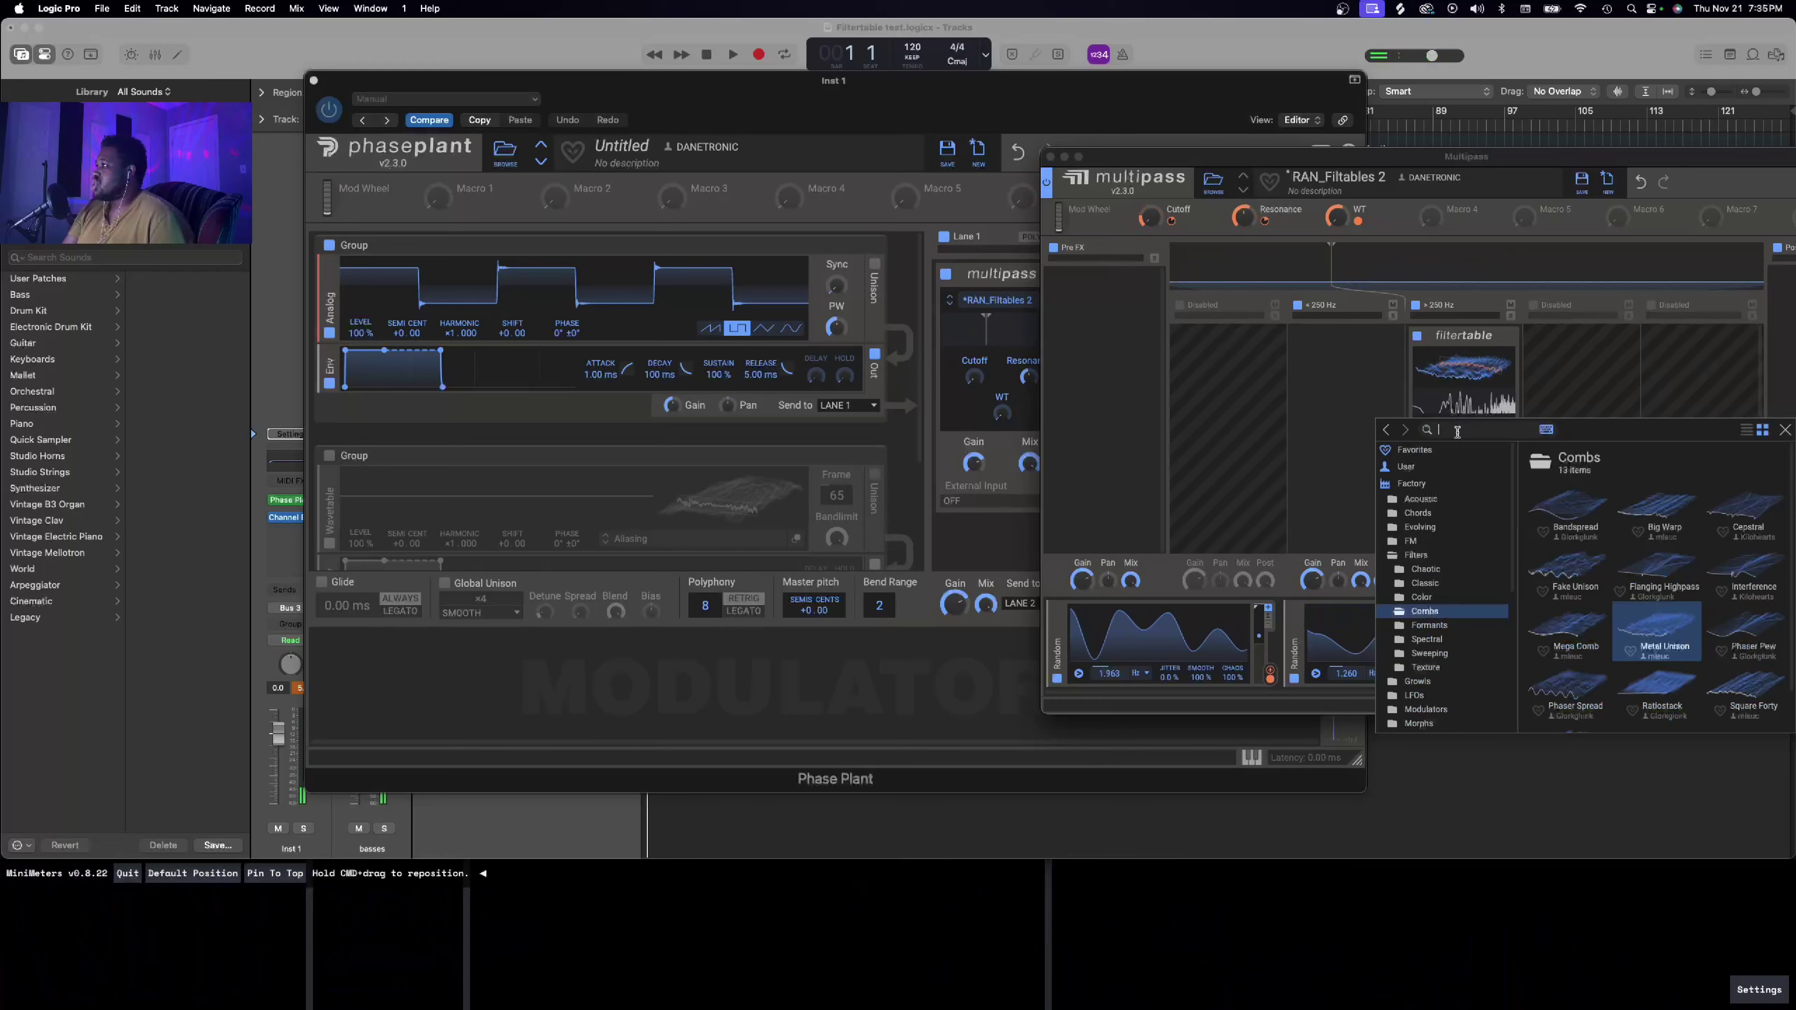
click(1582, 510)
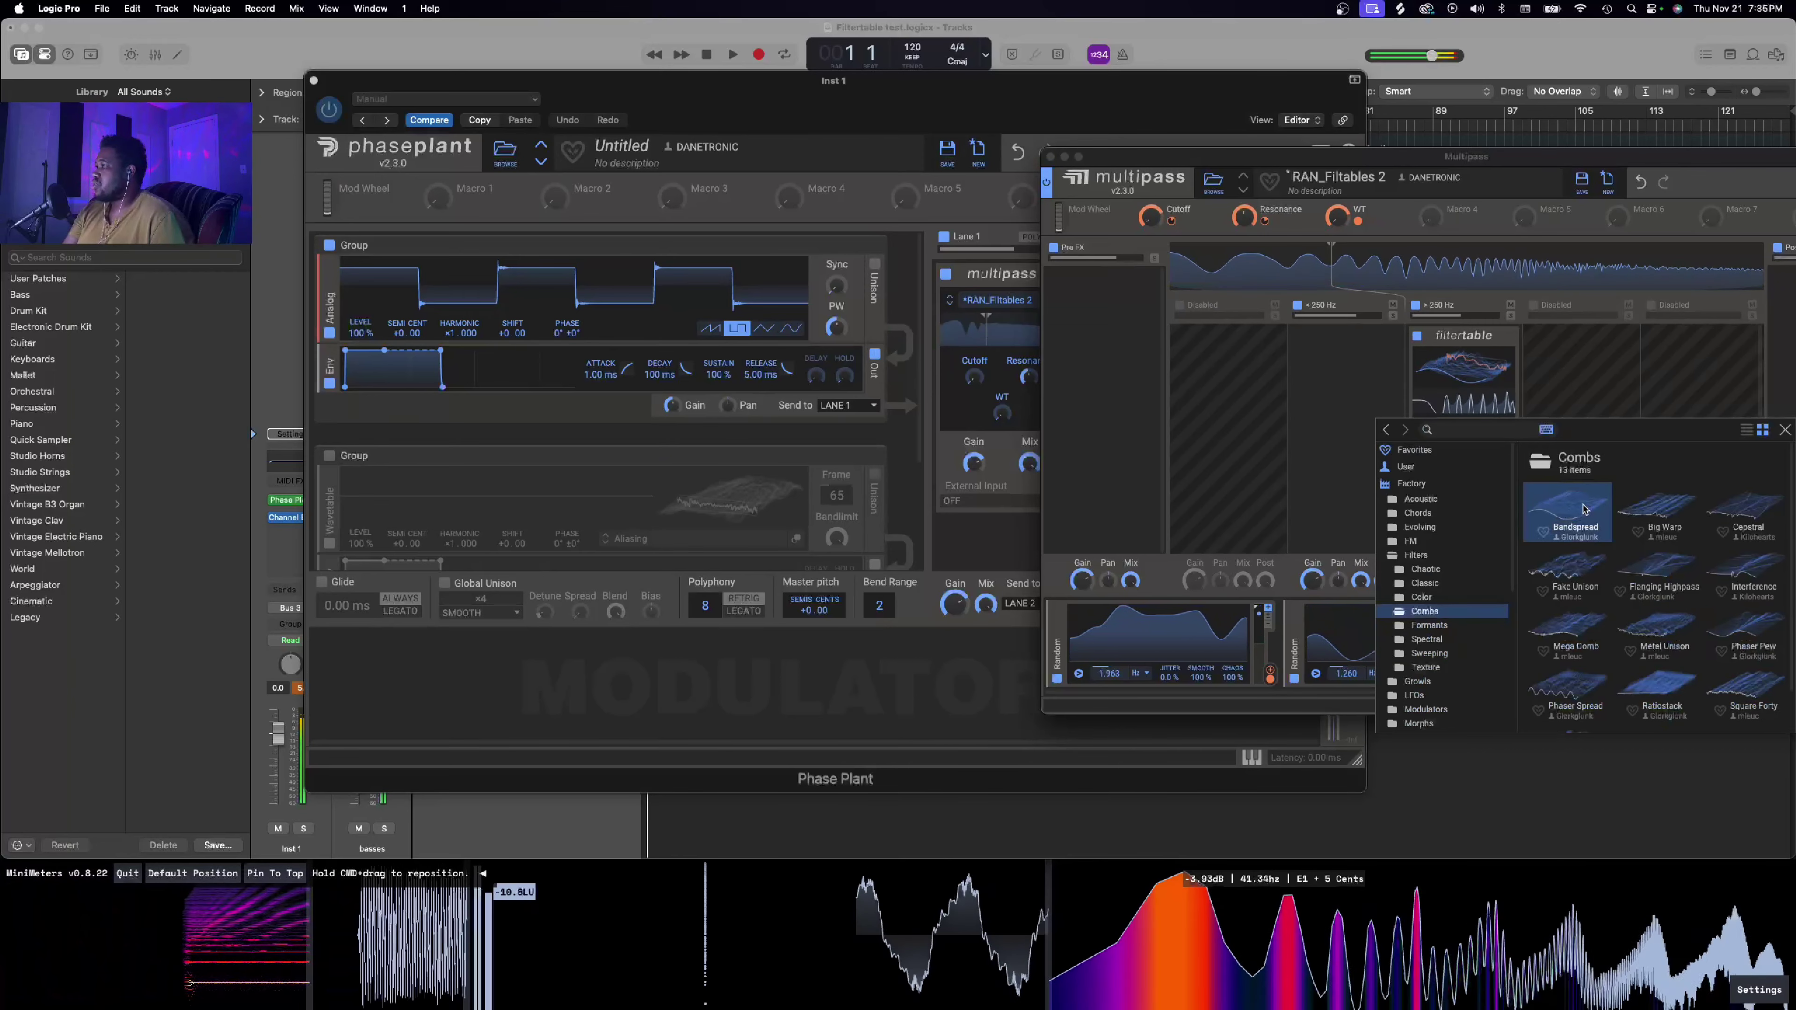
click(719, 333)
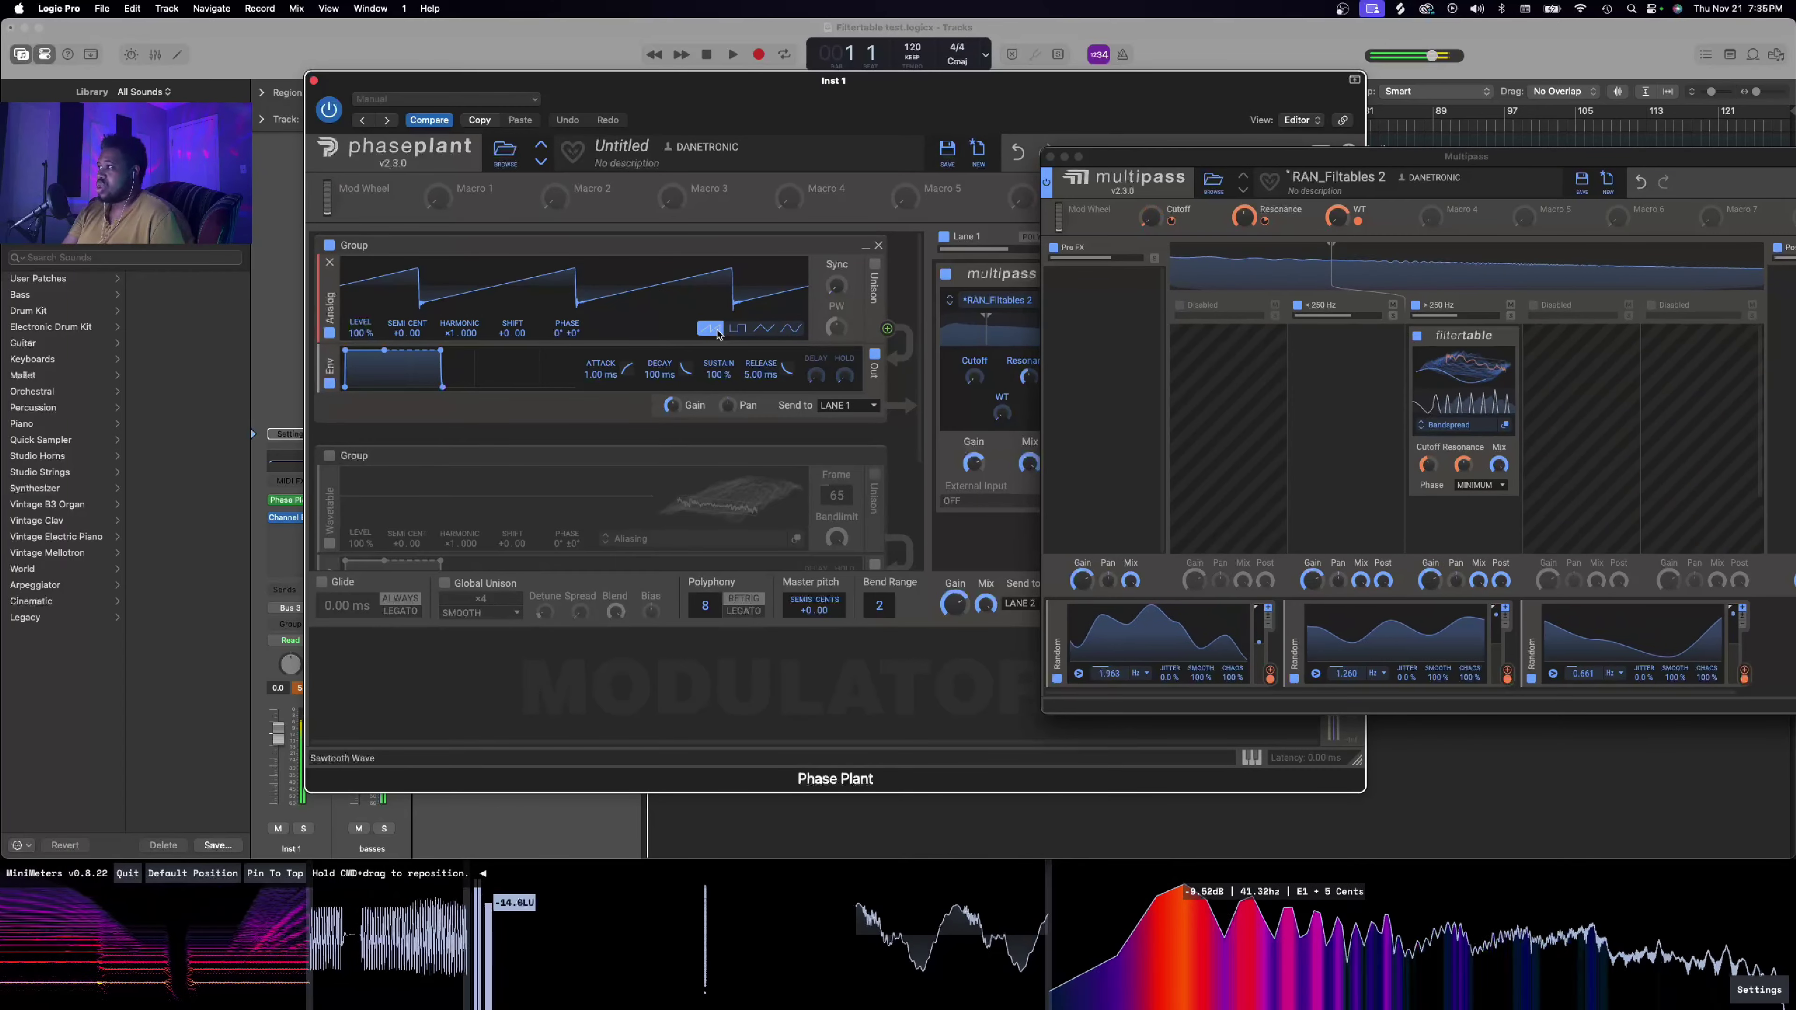
Step: Browse the Formants and Spectral filter tables and load Mega Squatch from Spectral into Multipass's Filtertable
click(1461, 432)
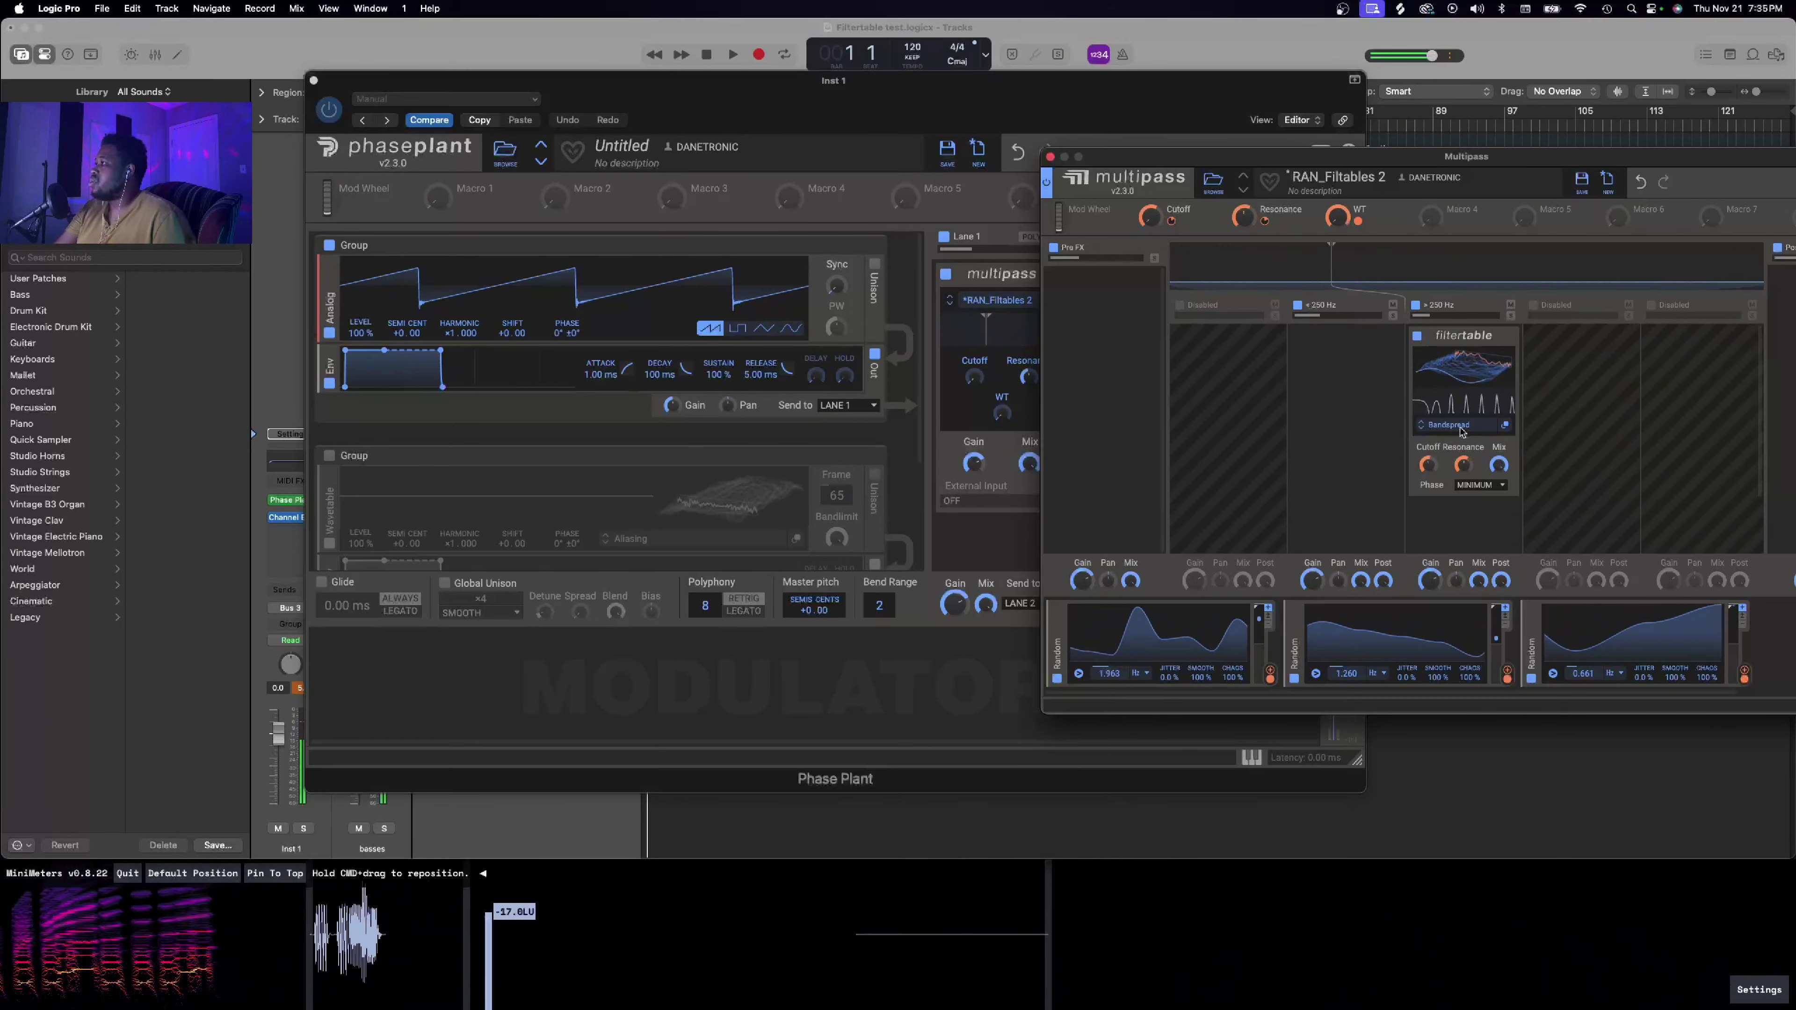
click(1488, 424)
click(1444, 627)
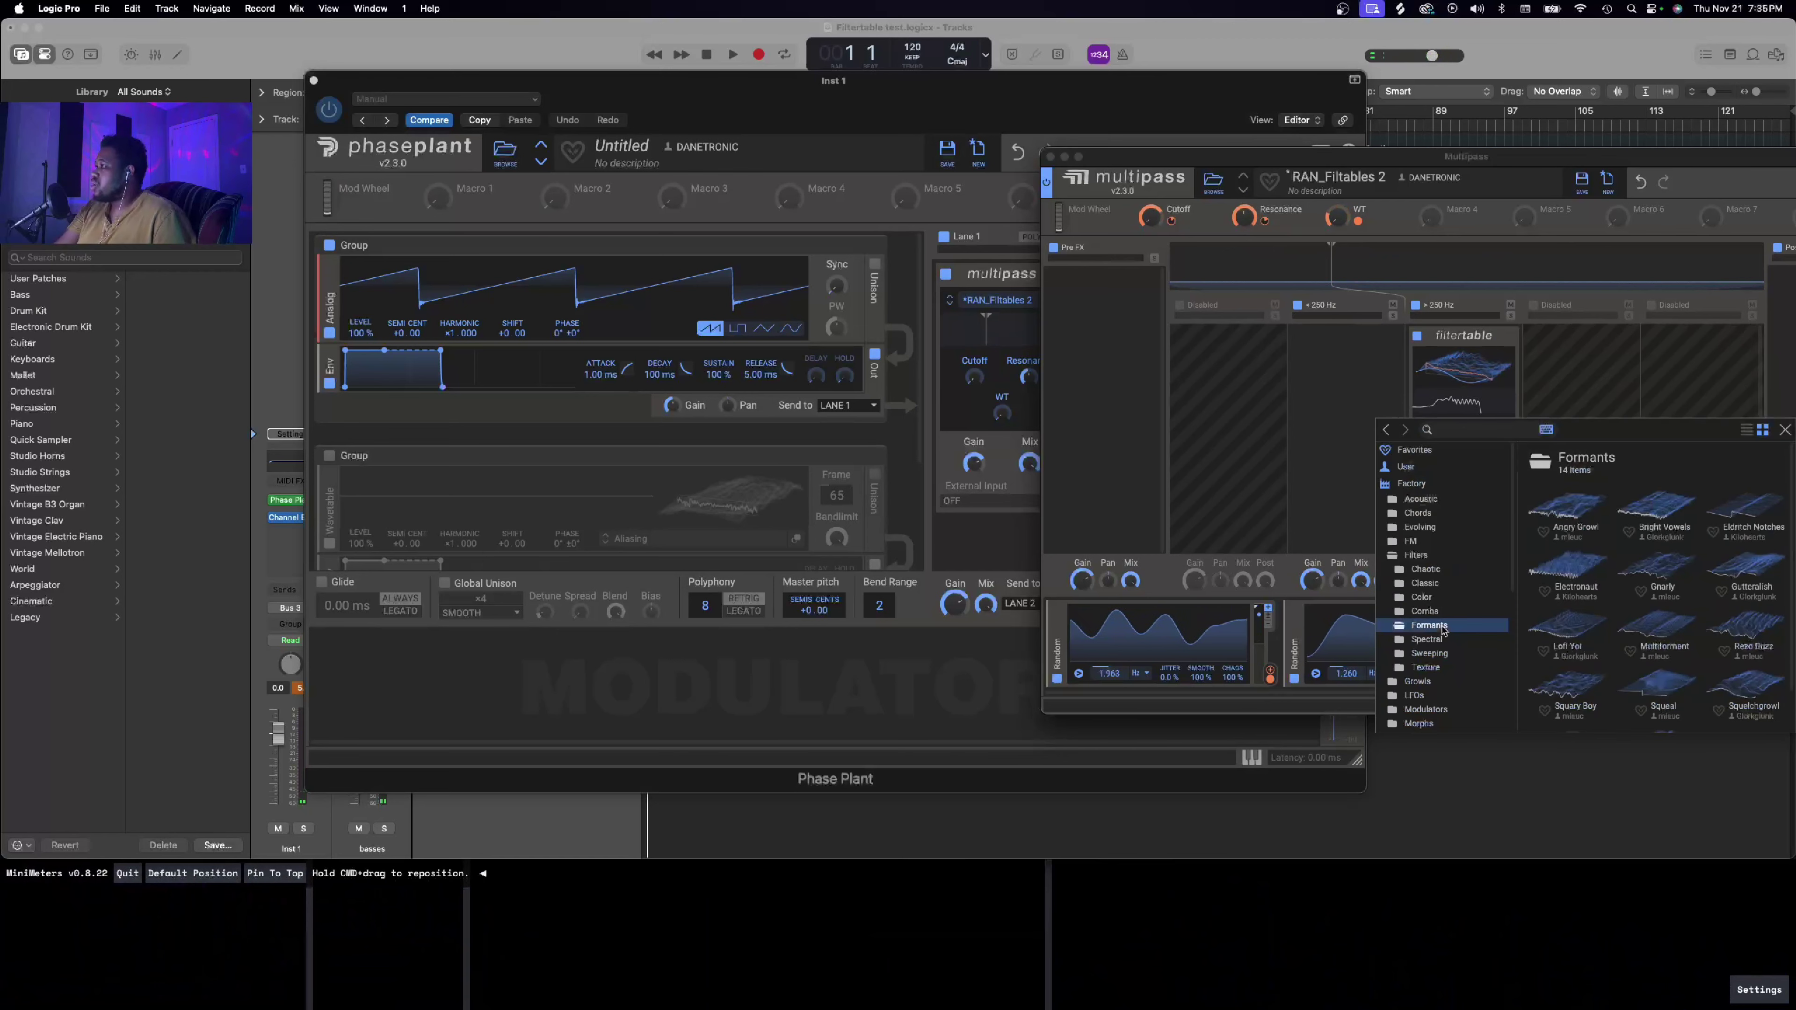
click(1440, 640)
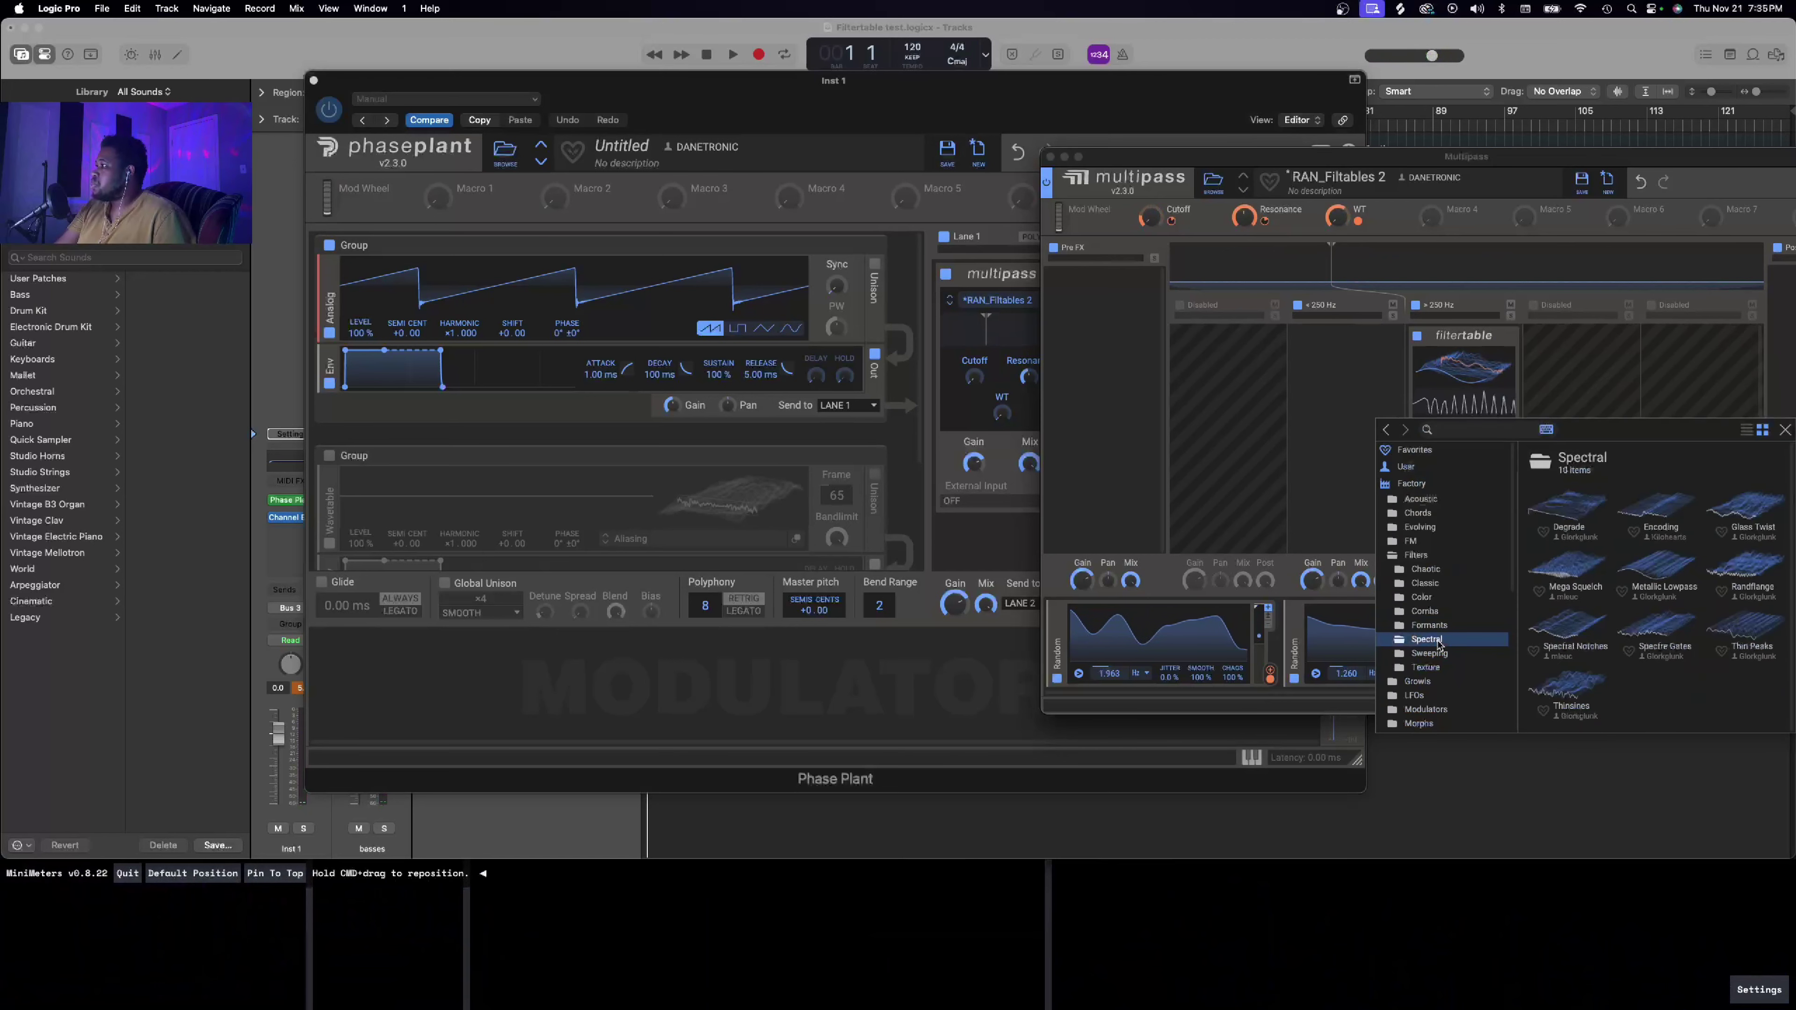
click(1583, 520)
click(1785, 431)
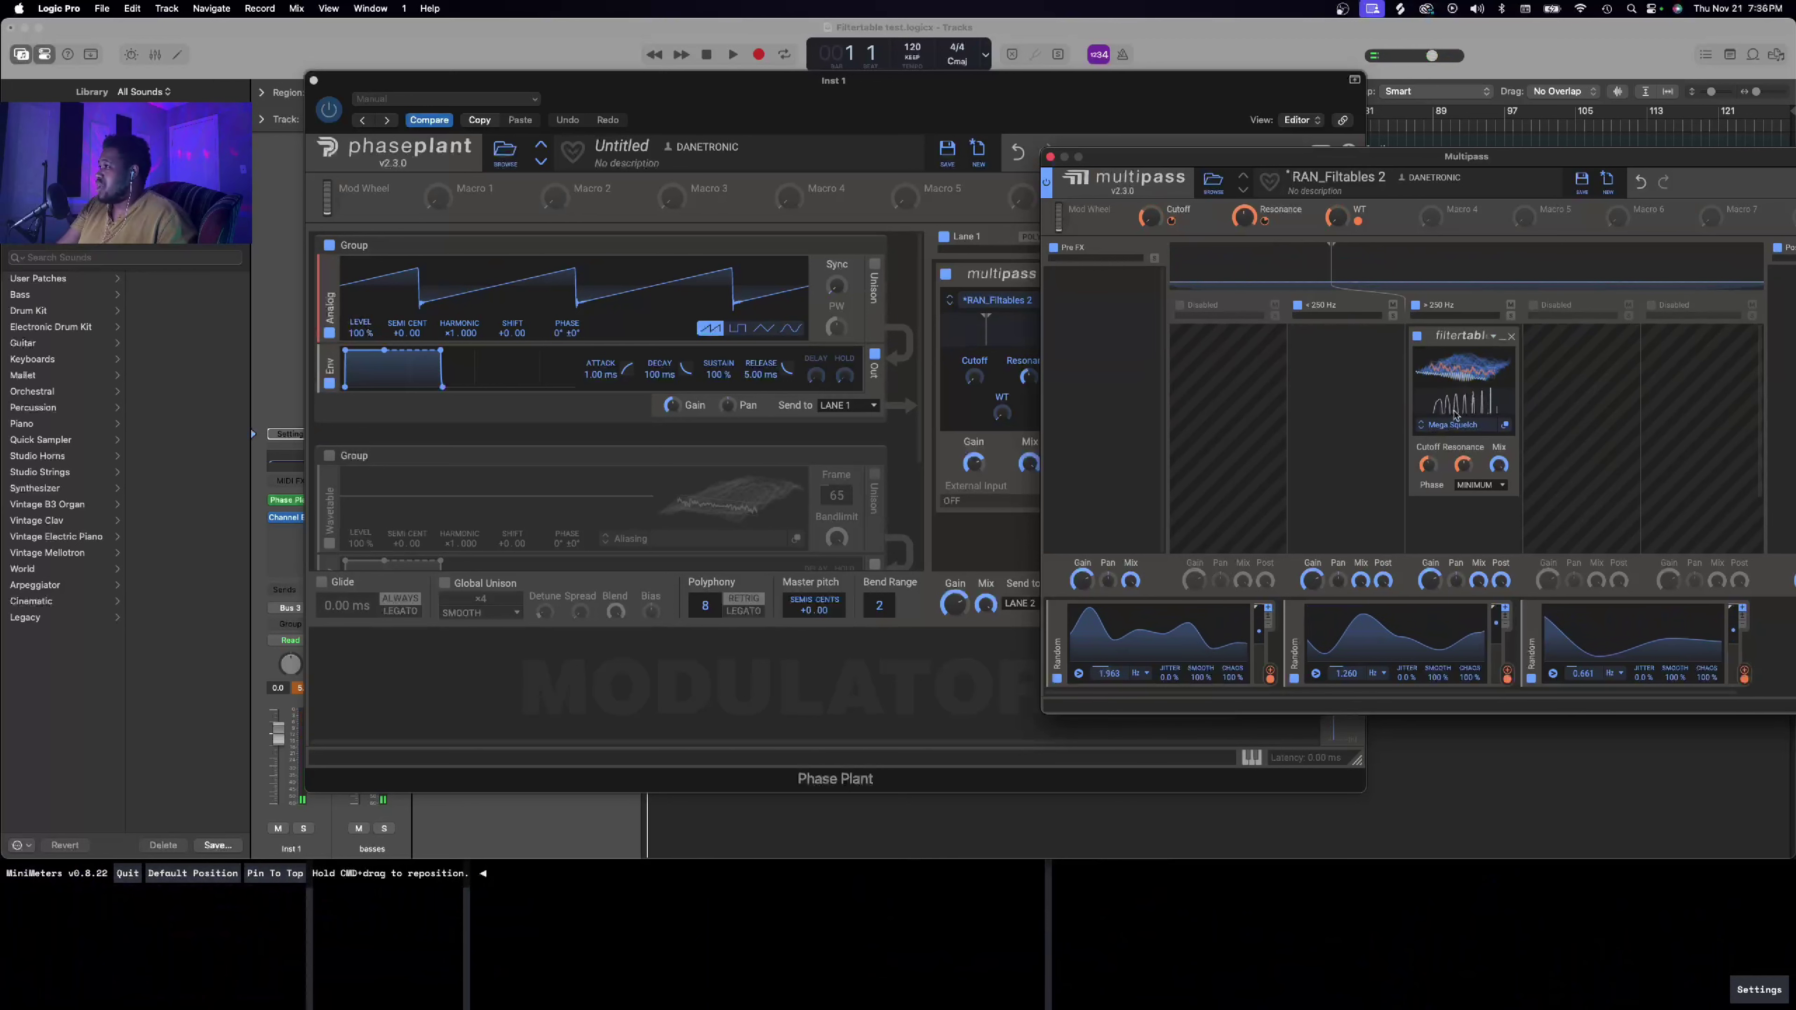
Step: Save the modified Multipass preset in the User folder as RAN_Filtables 3 and close the Multipass editor
click(1582, 180)
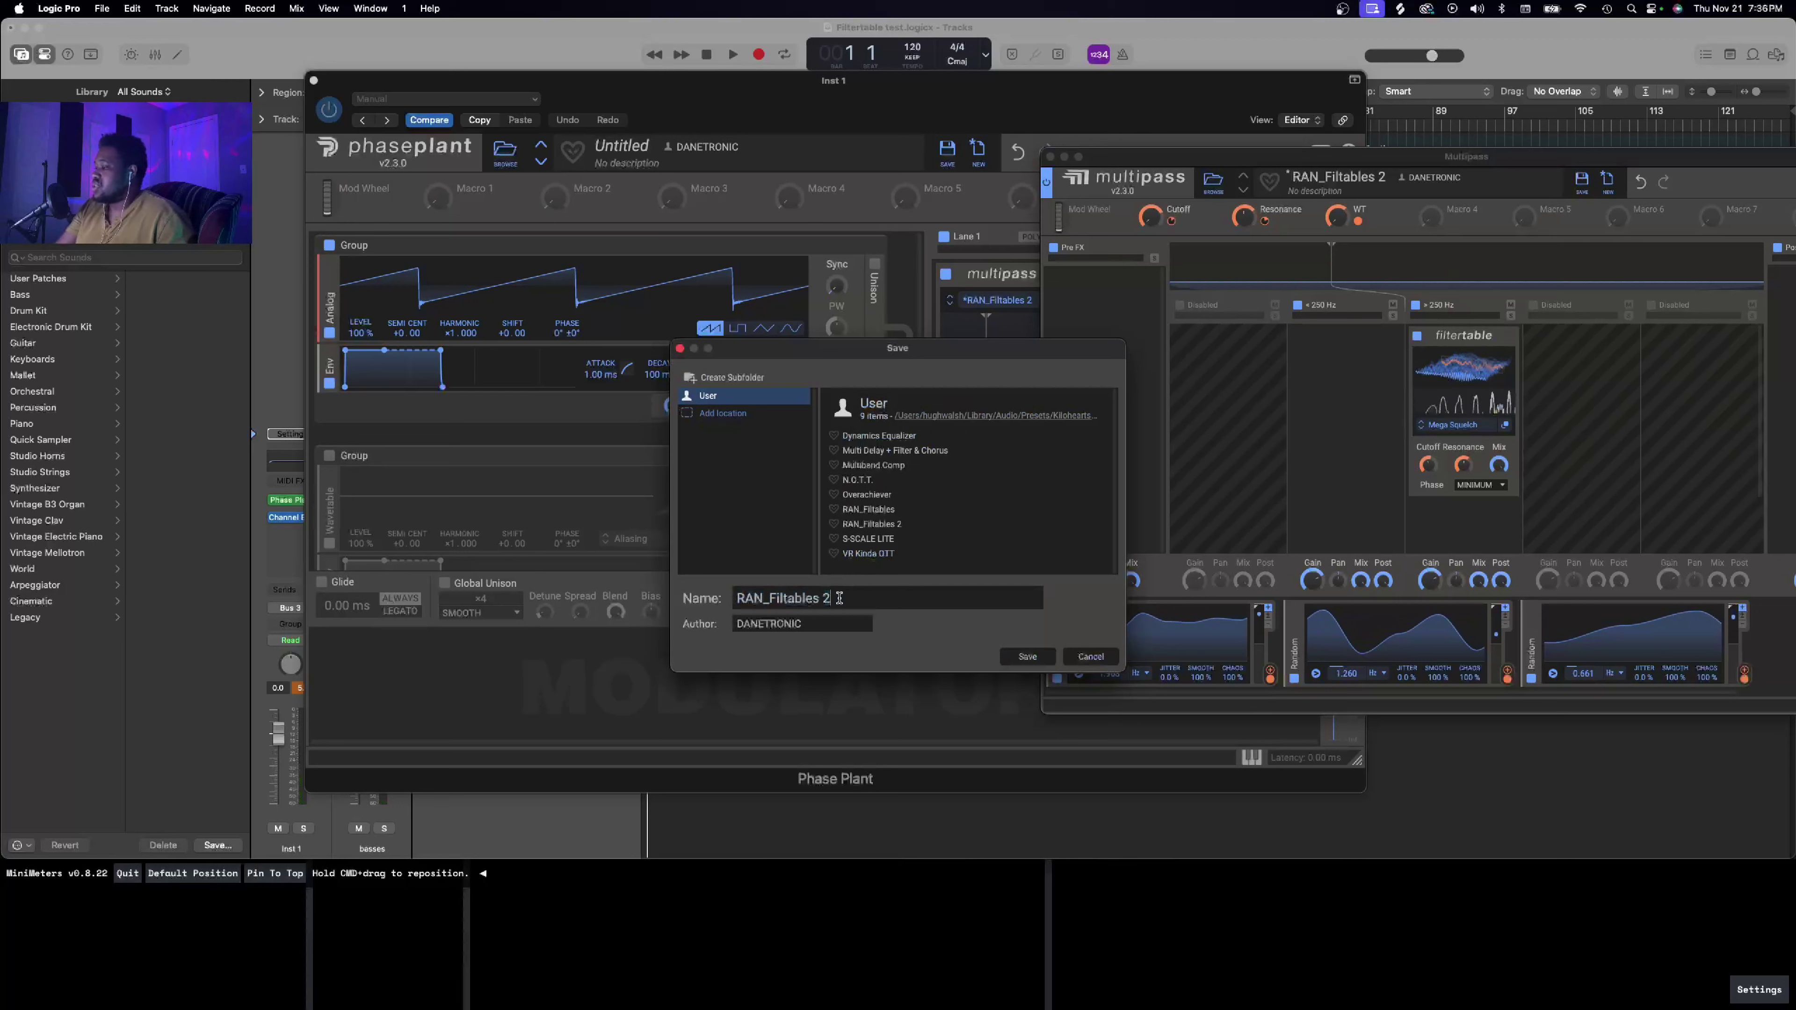
text(3)
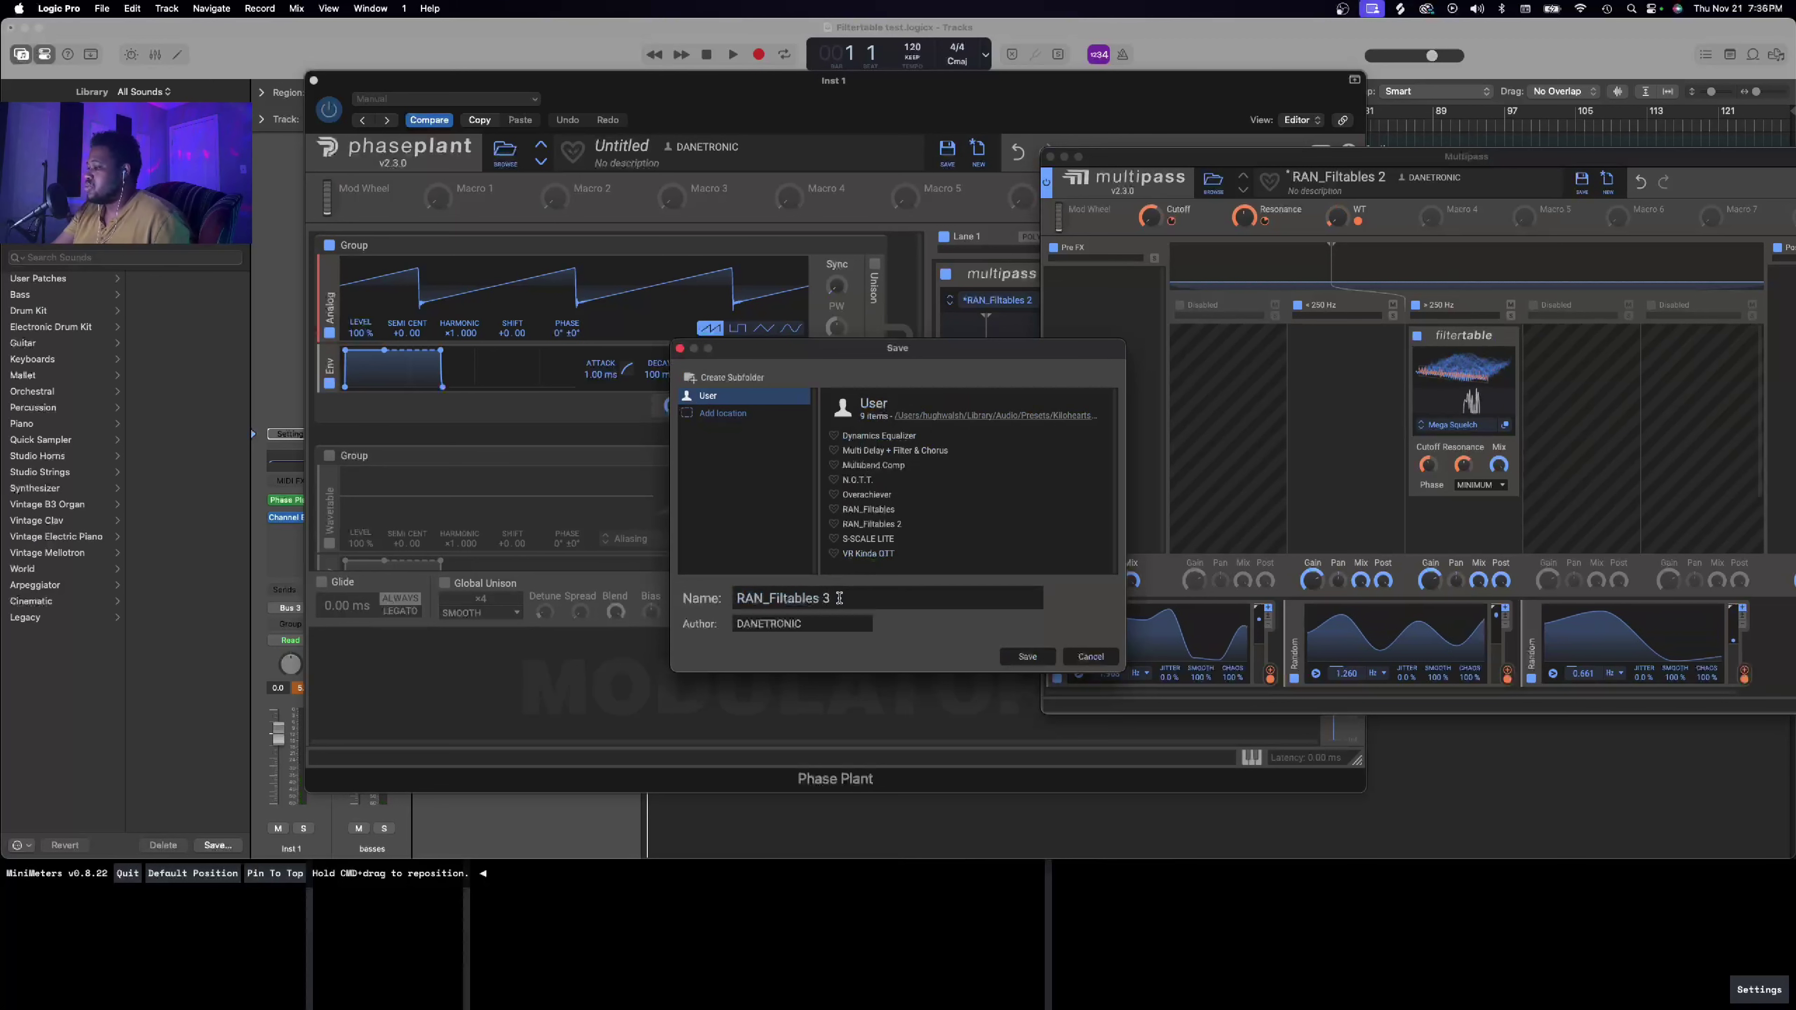
key(Return)
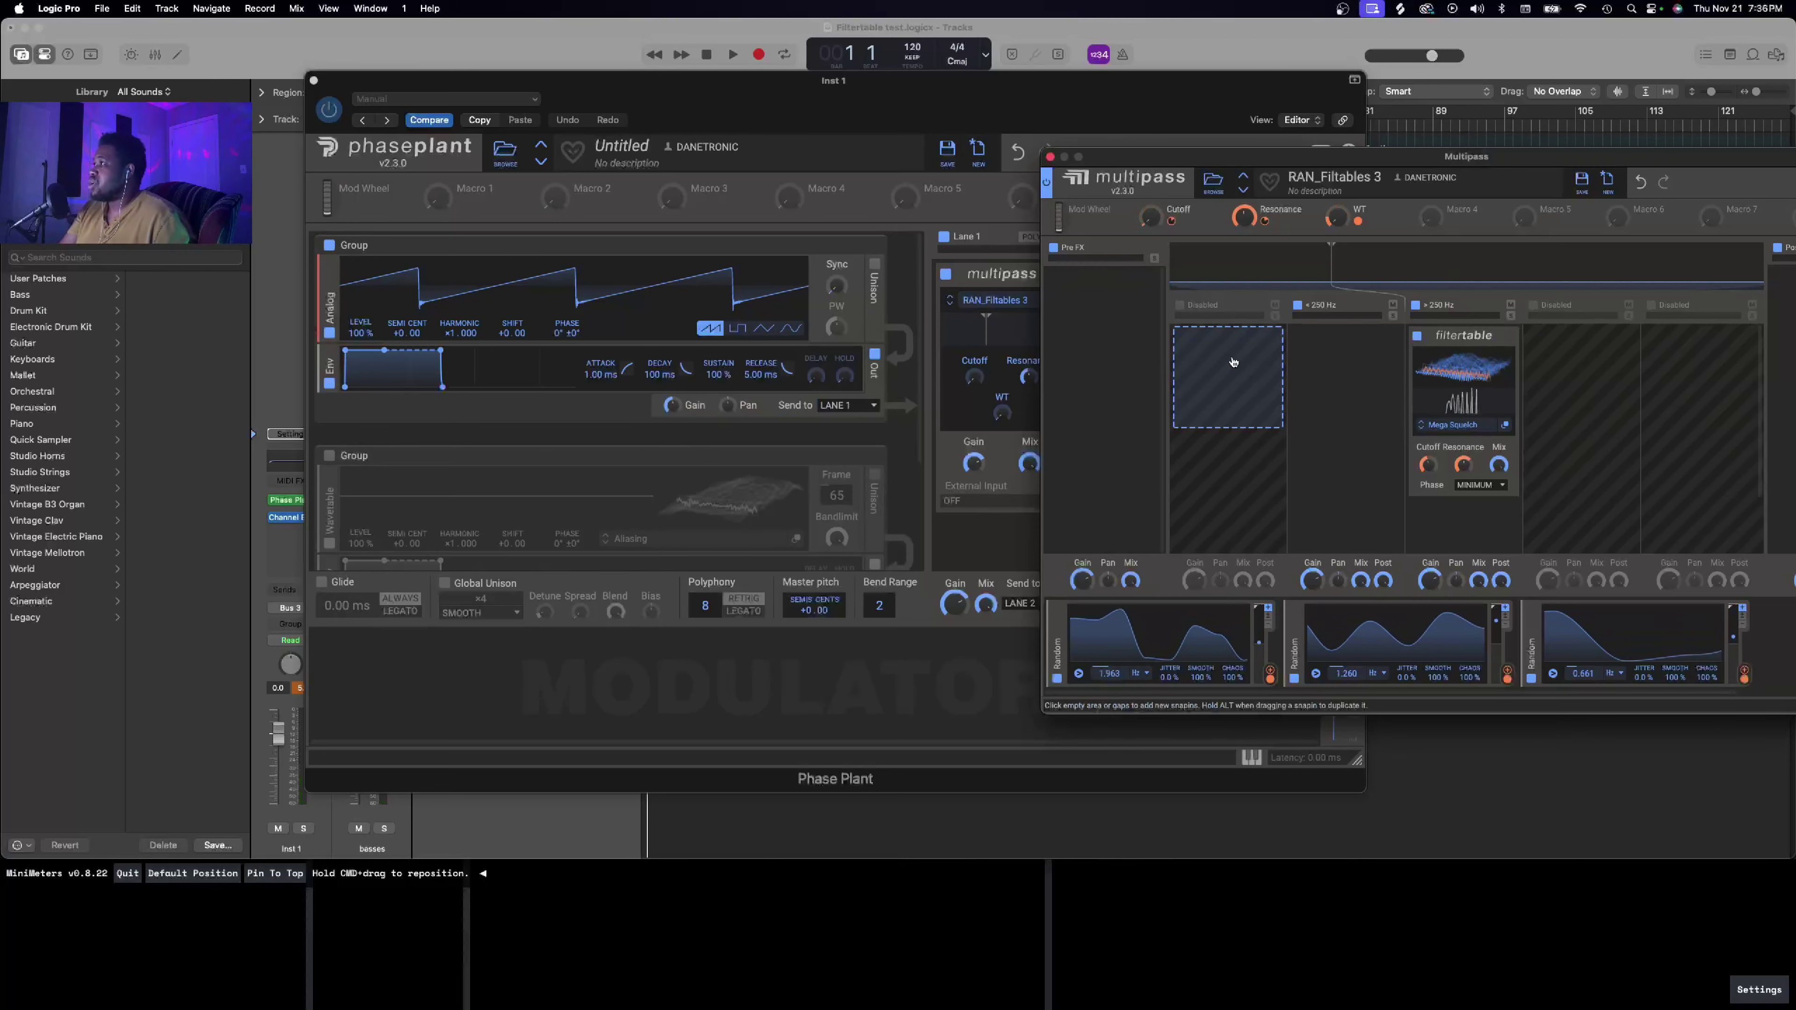
click(1050, 156)
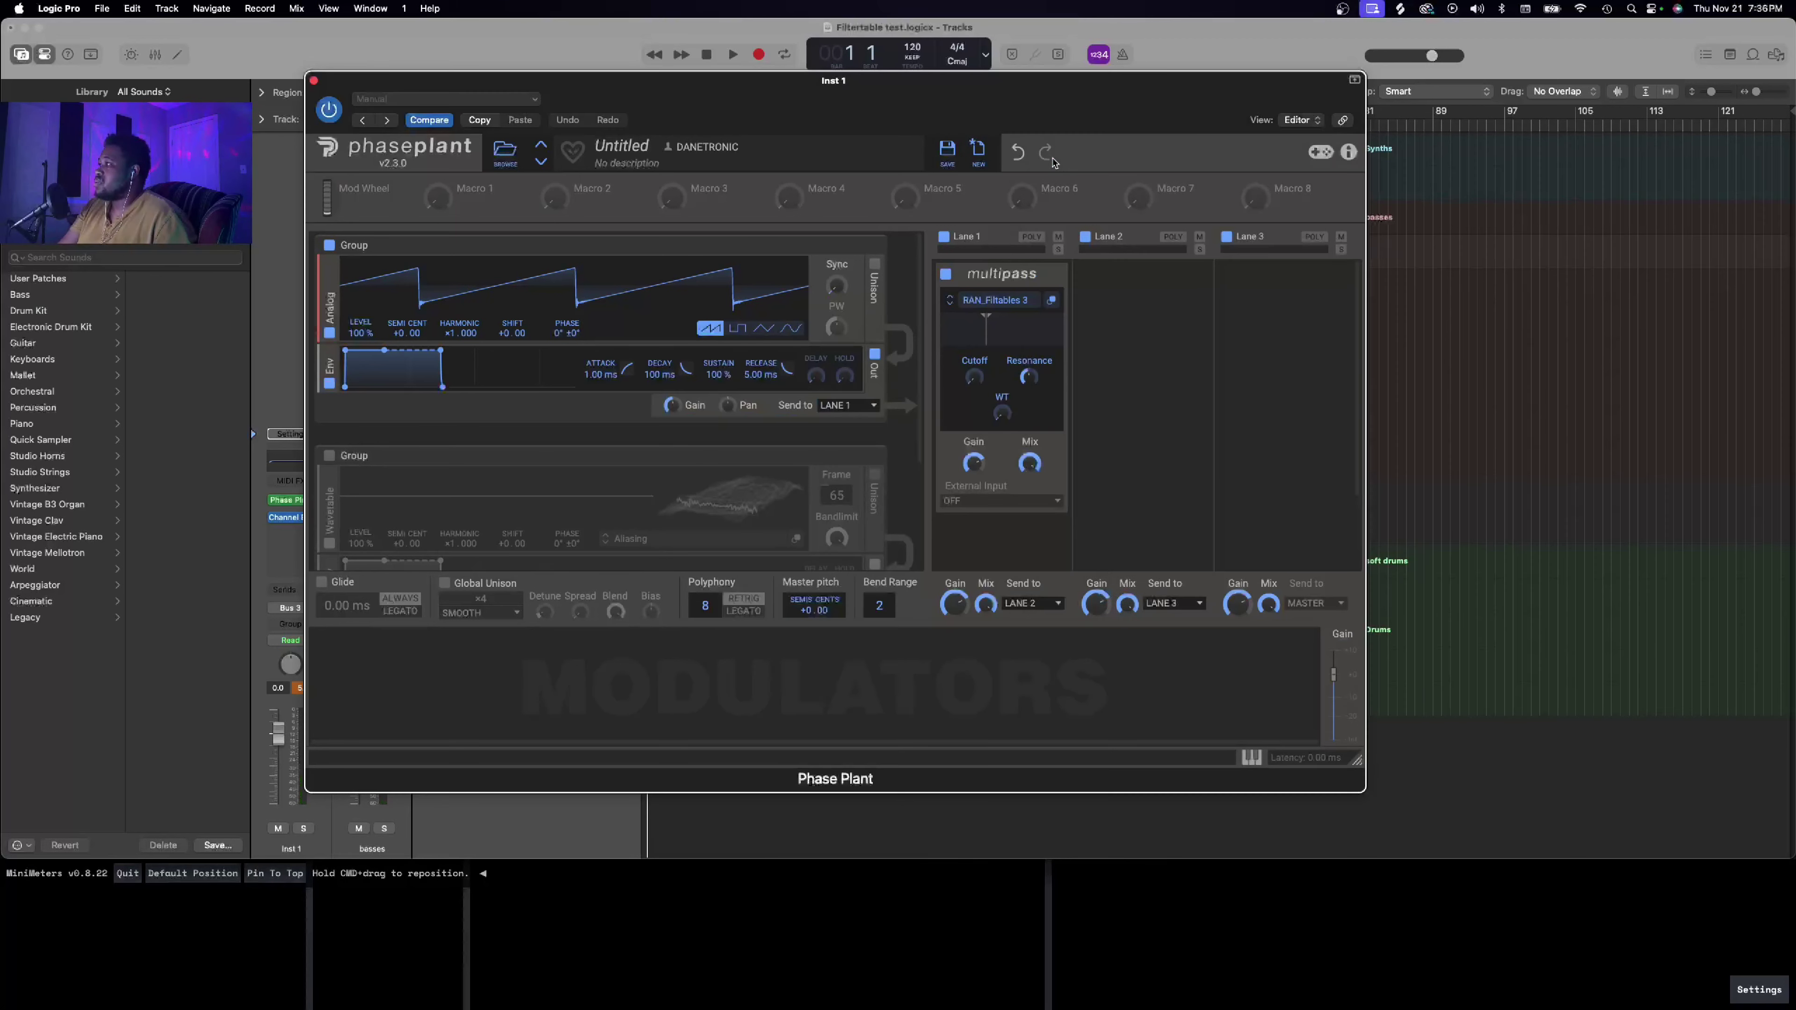
Step: Disable the analog group, enable the wavetable group again, and move the Aliasing wavetable to frame 162
click(329, 245)
click(330, 455)
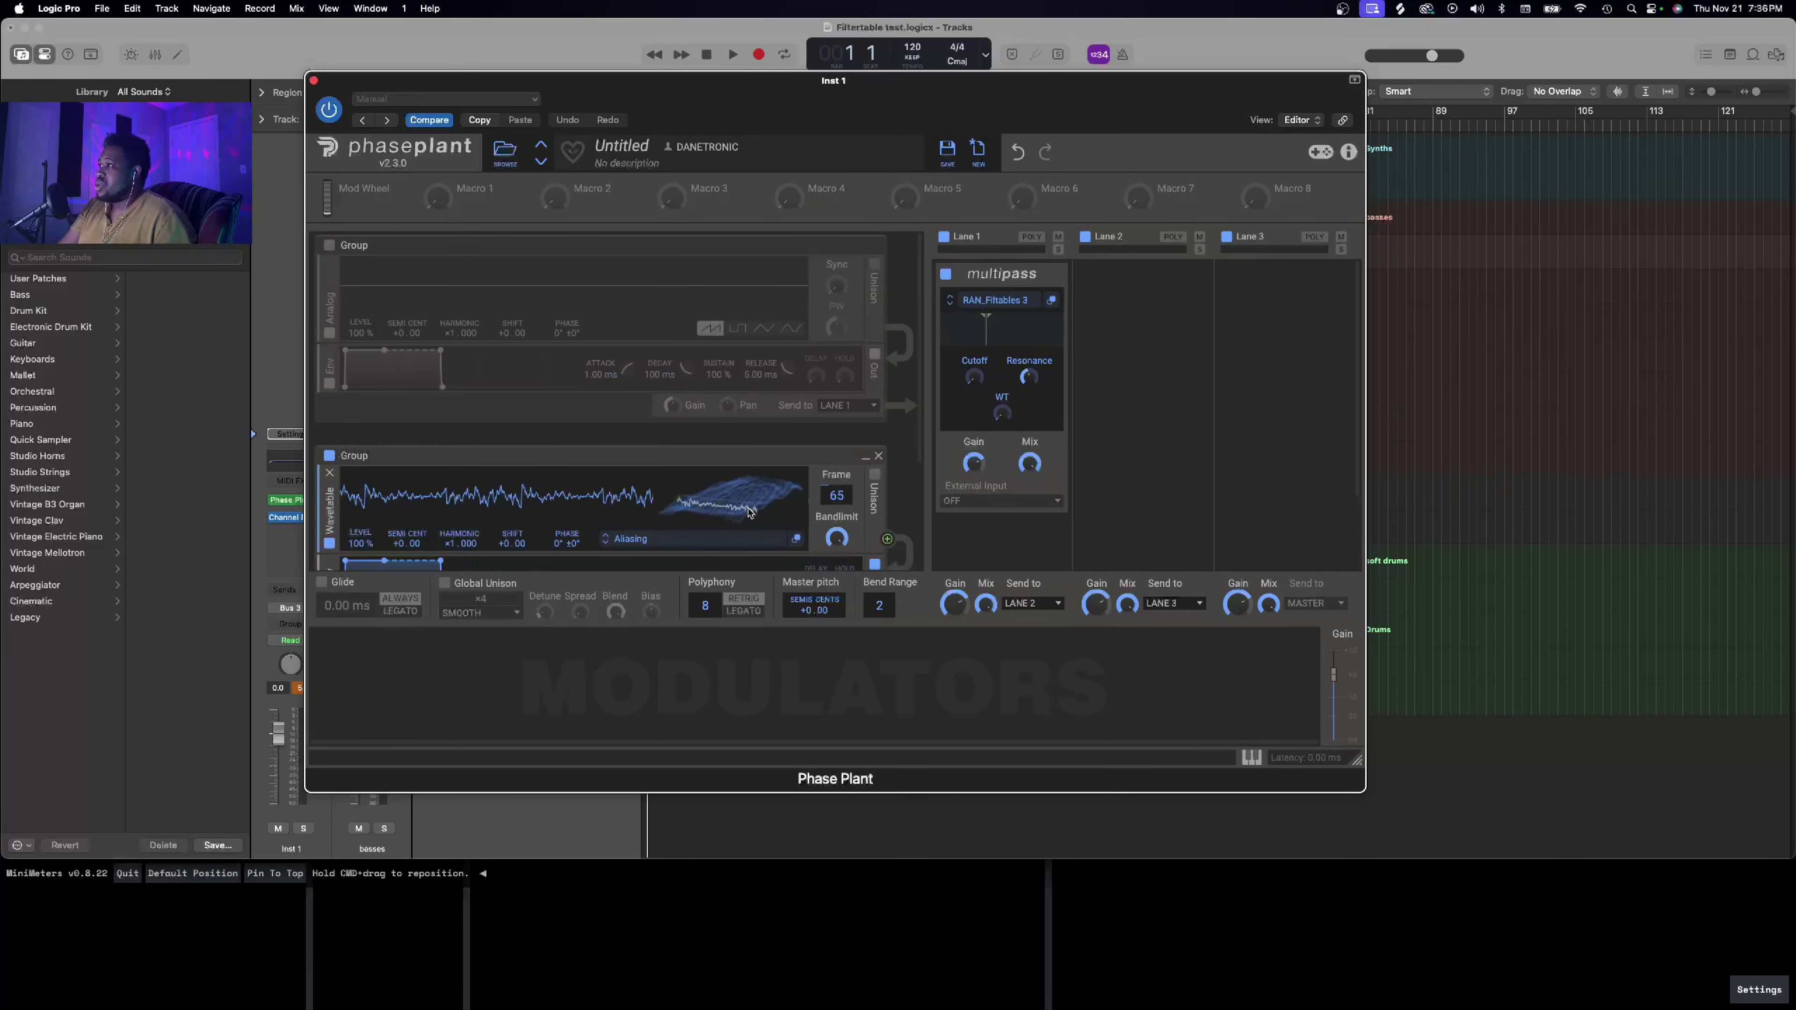
mouse_move(751, 512)
mouse_down()
mouse_move(752, 467)
mouse_move(765, 488)
mouse_up()
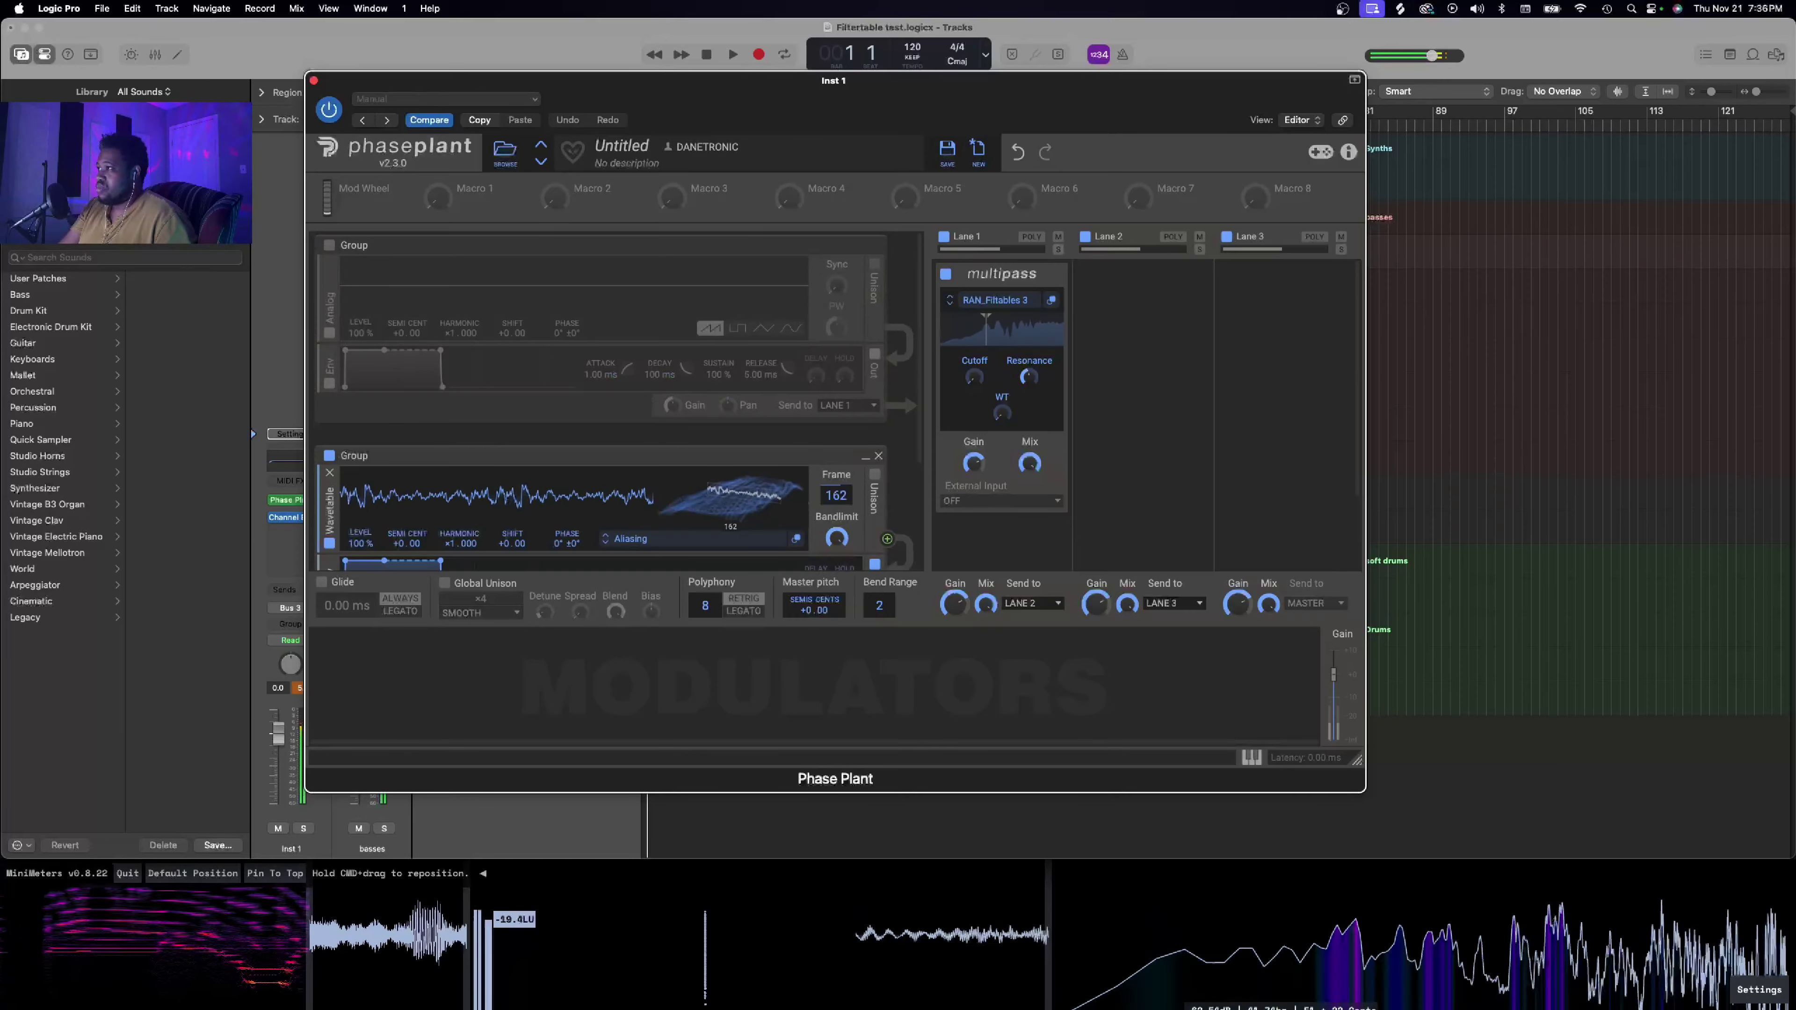
Step: Load Comb Over from the factory Spectral wavetables into the wavetable oscillator
click(766, 488)
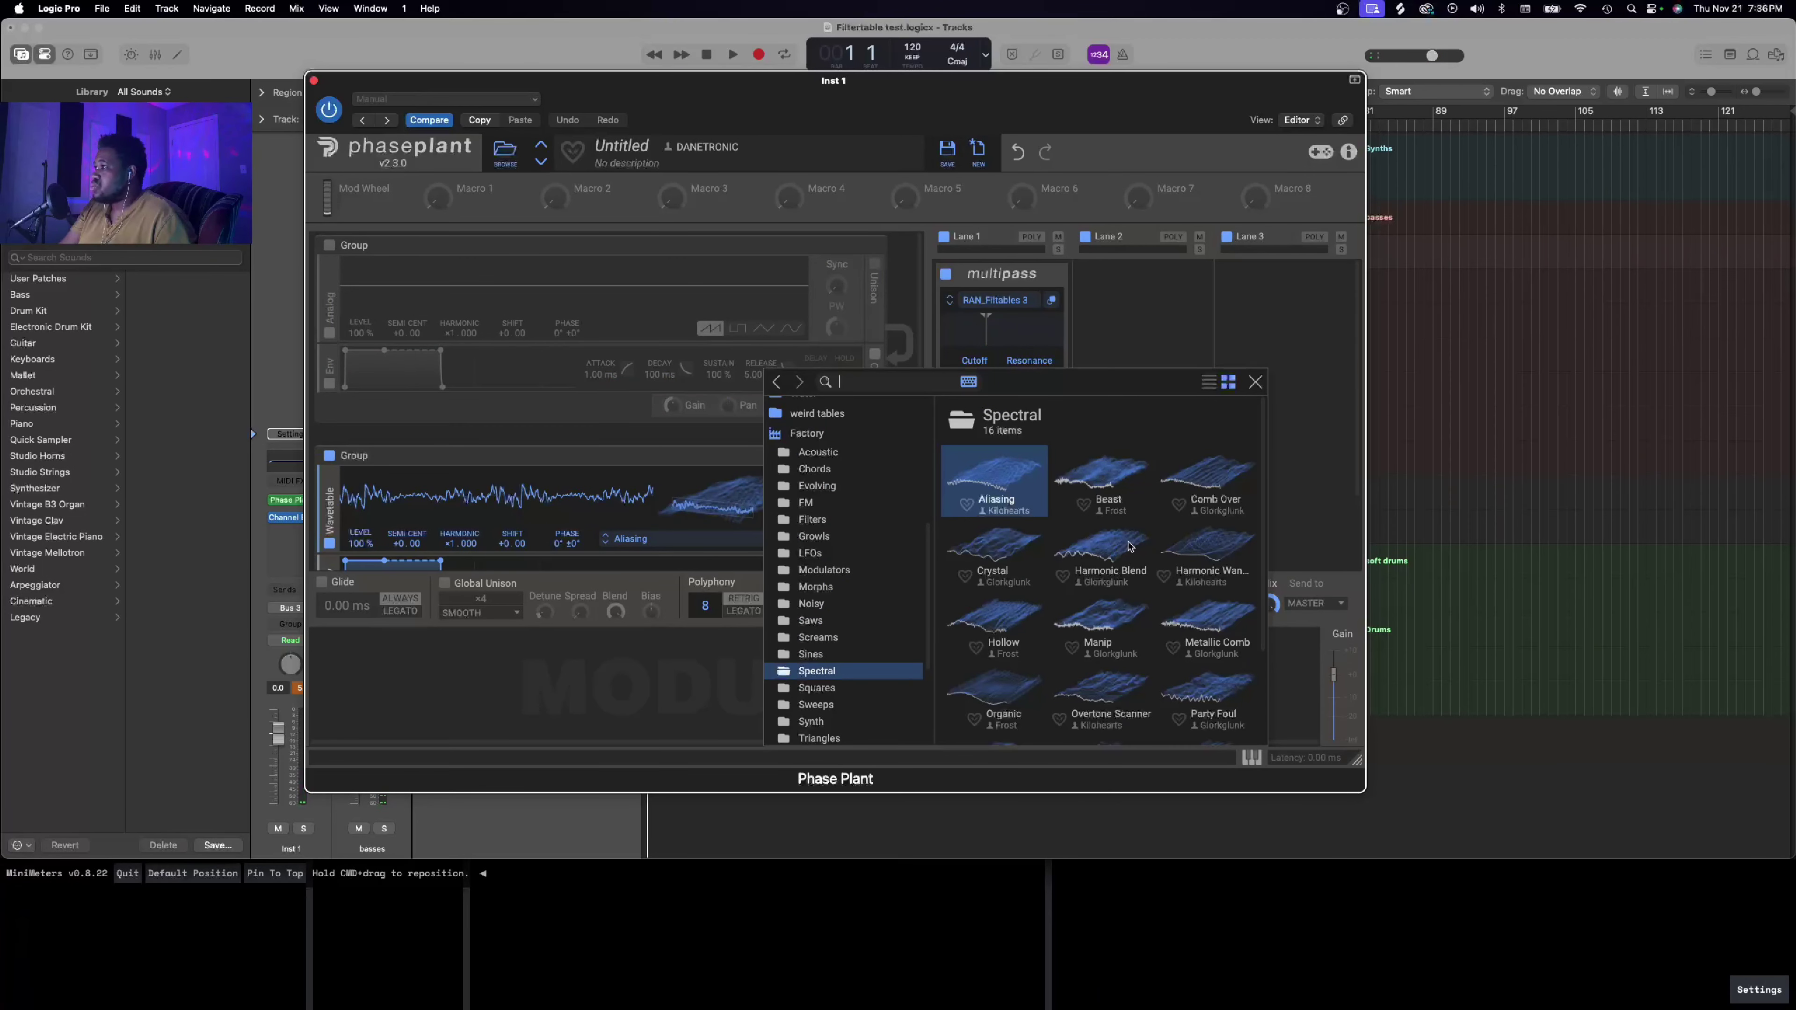
click(1220, 477)
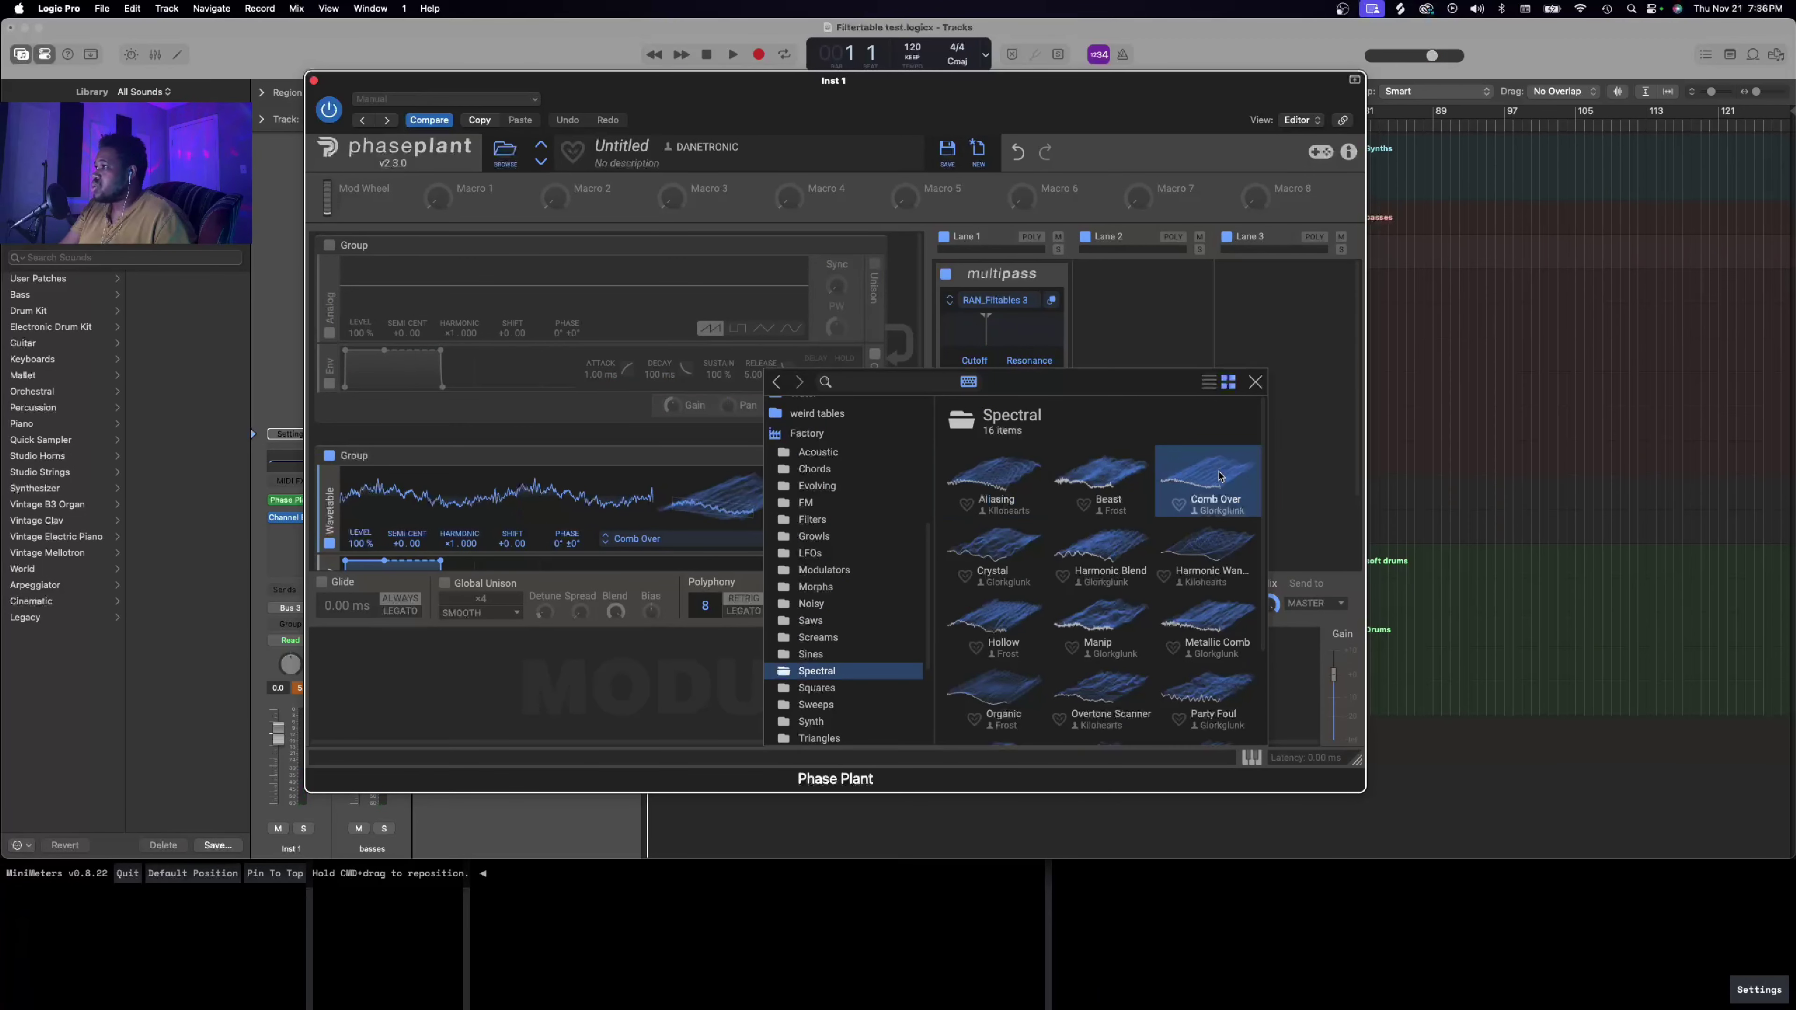
Step: Load Focus Major from the factory Color filters into Multipass's Filtertable and move the Comb Over wavetable to frame 121
click(1253, 382)
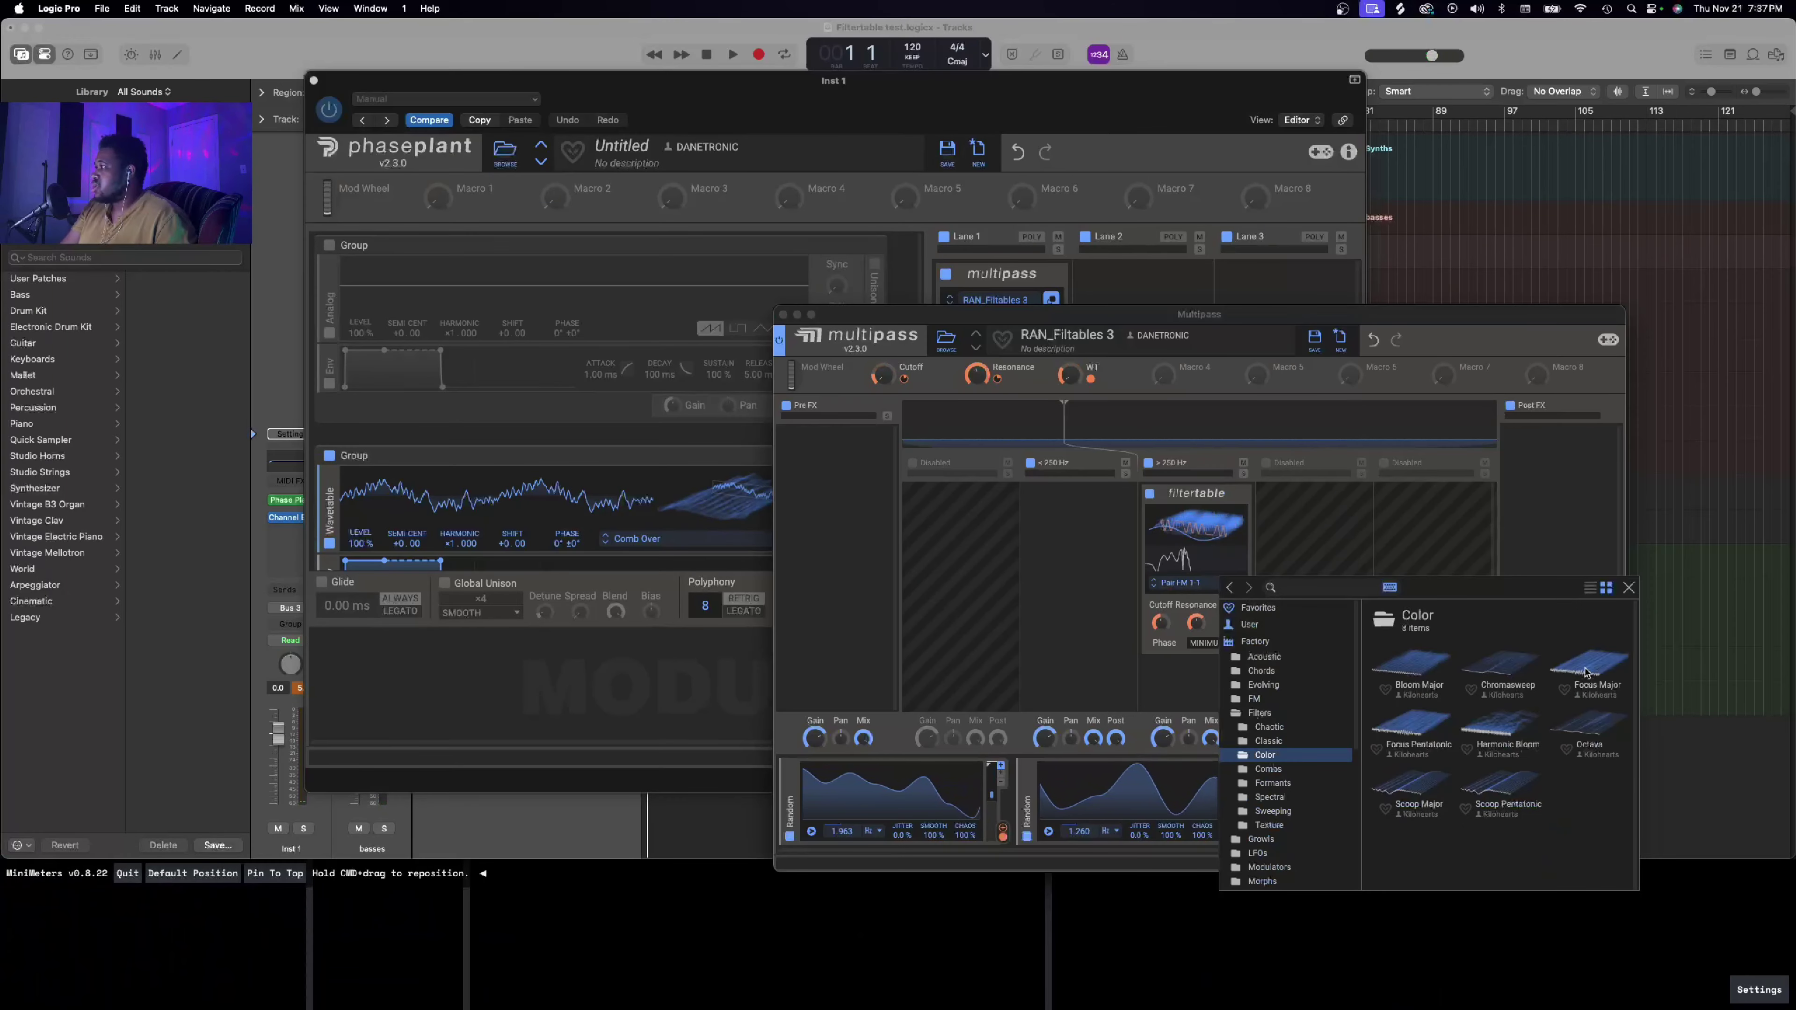
click(1587, 673)
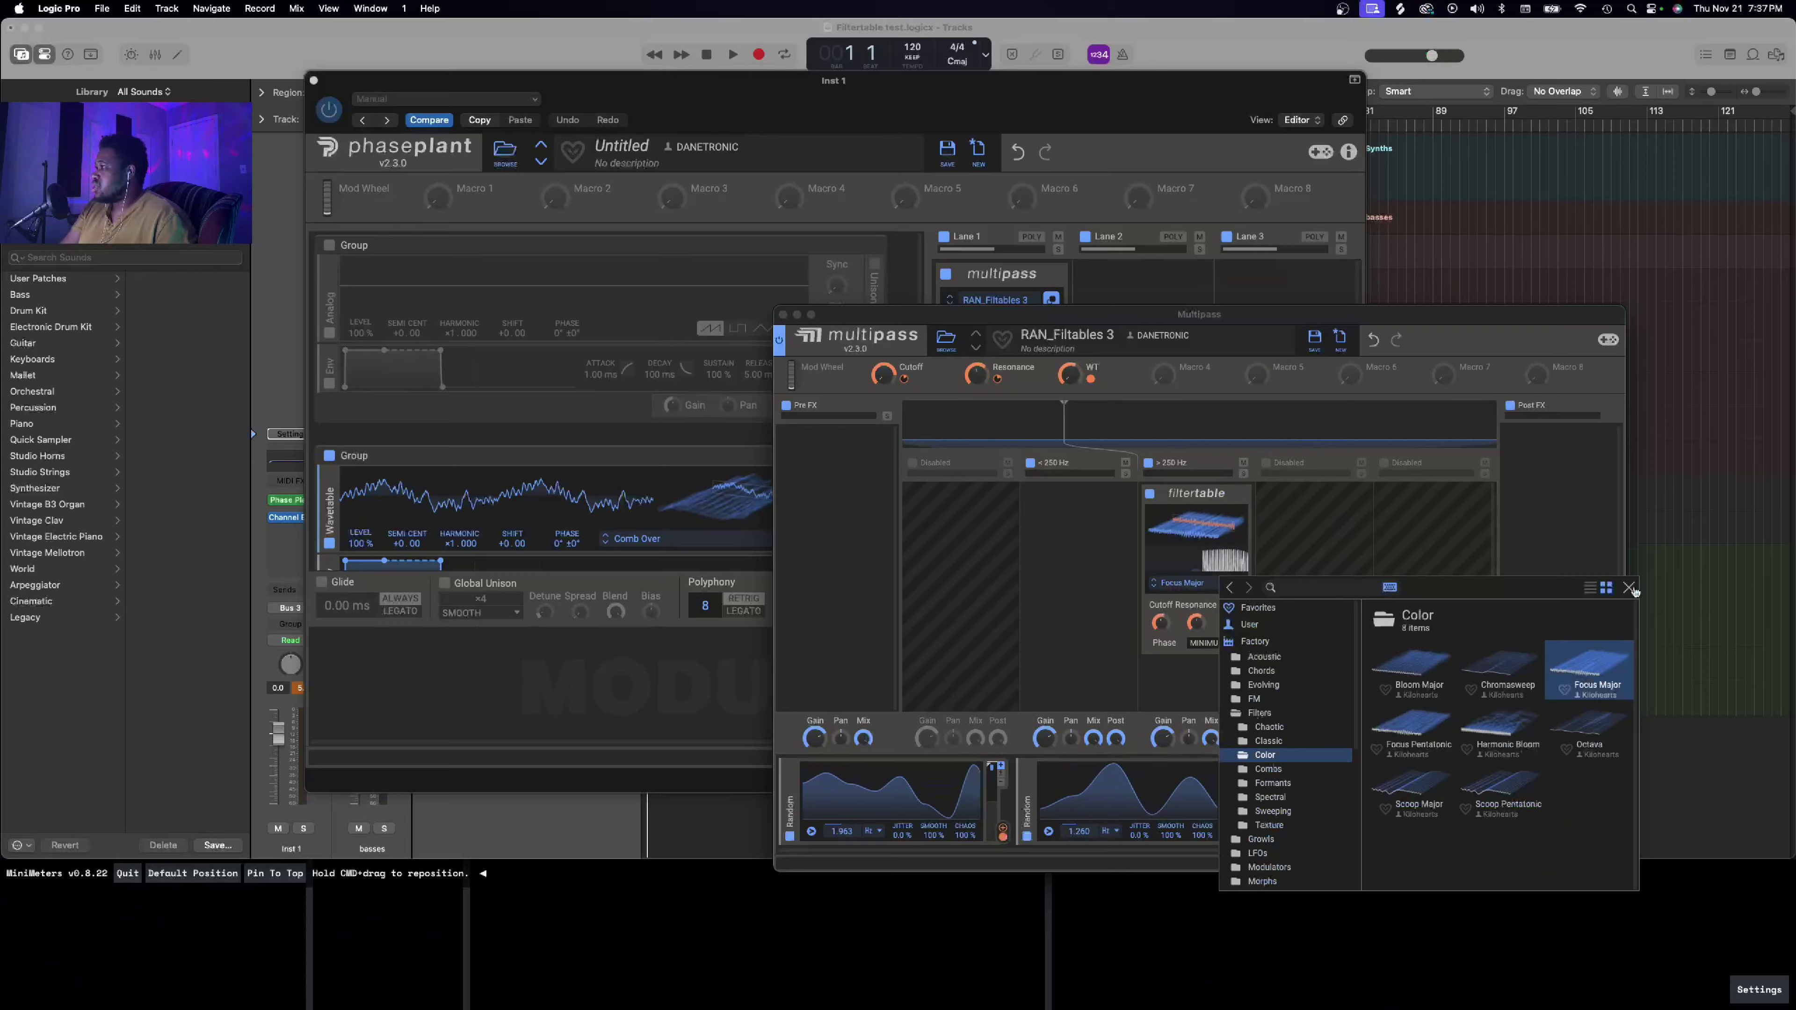
click(731, 515)
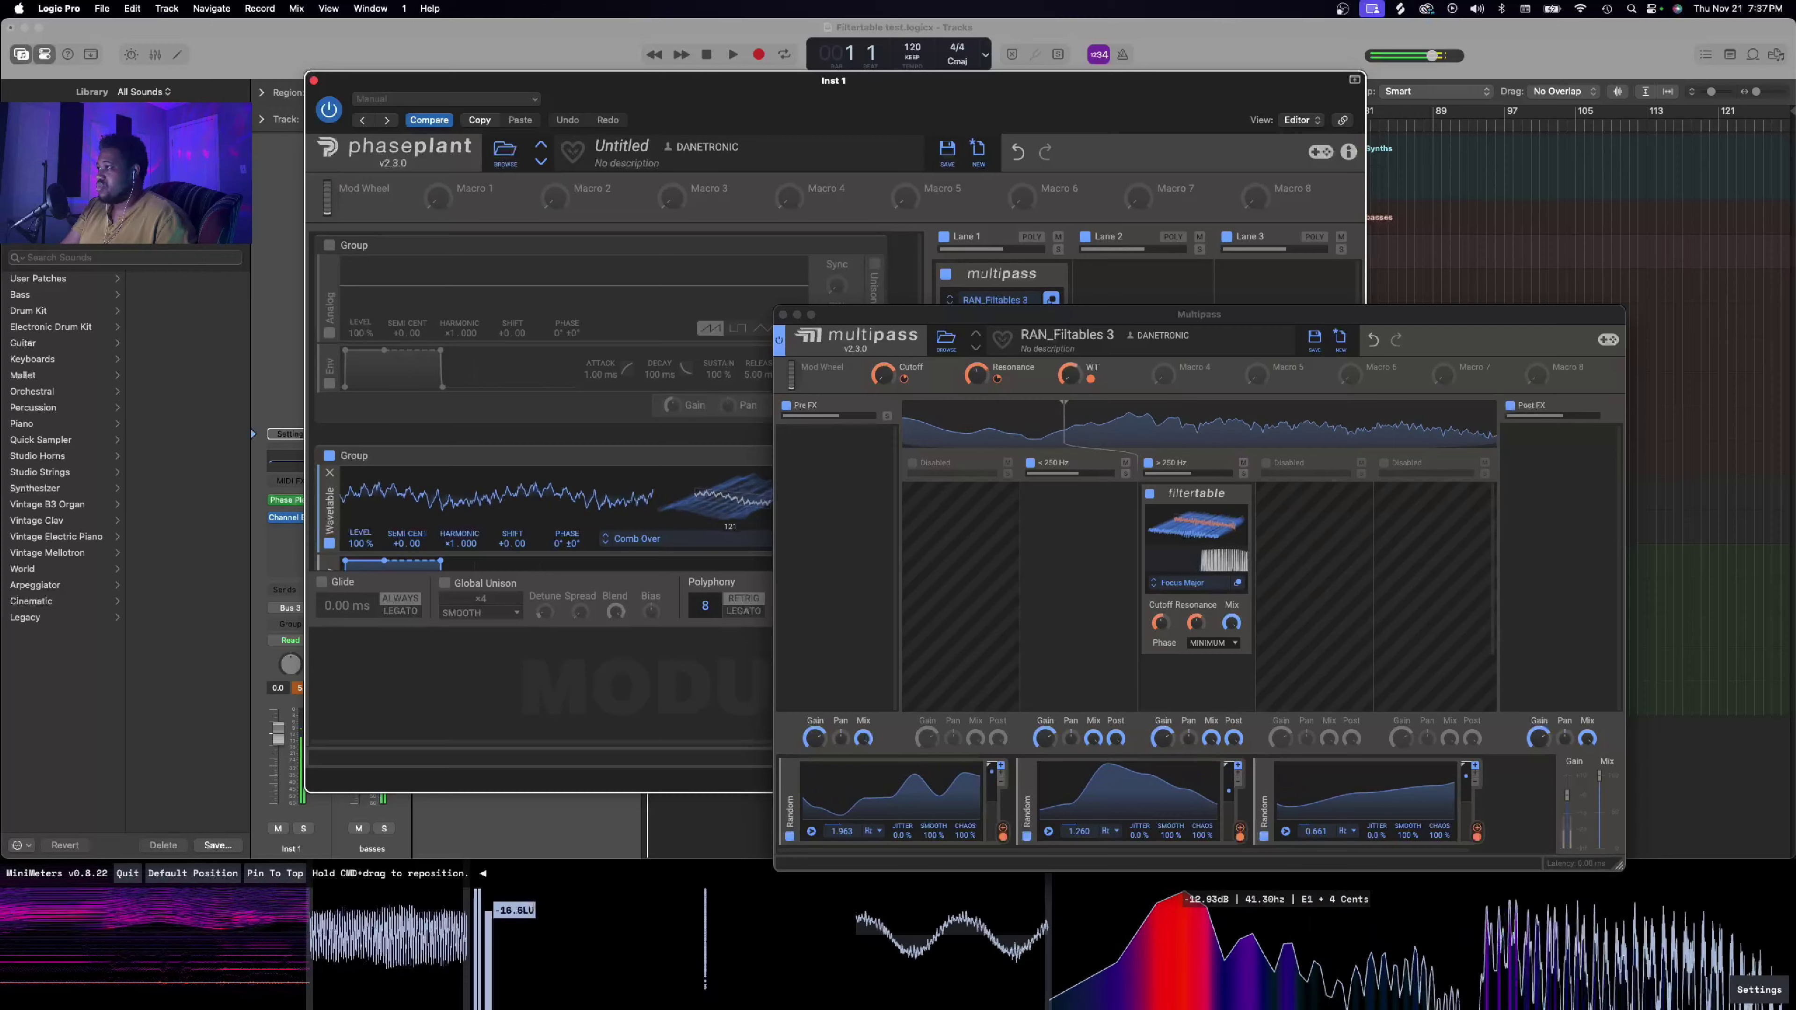
Step: Set the Filtertable's phase to Original and switch its table to Focus Pentatonic, auditioning different frames of the Comb Over wavetable
click(1230, 644)
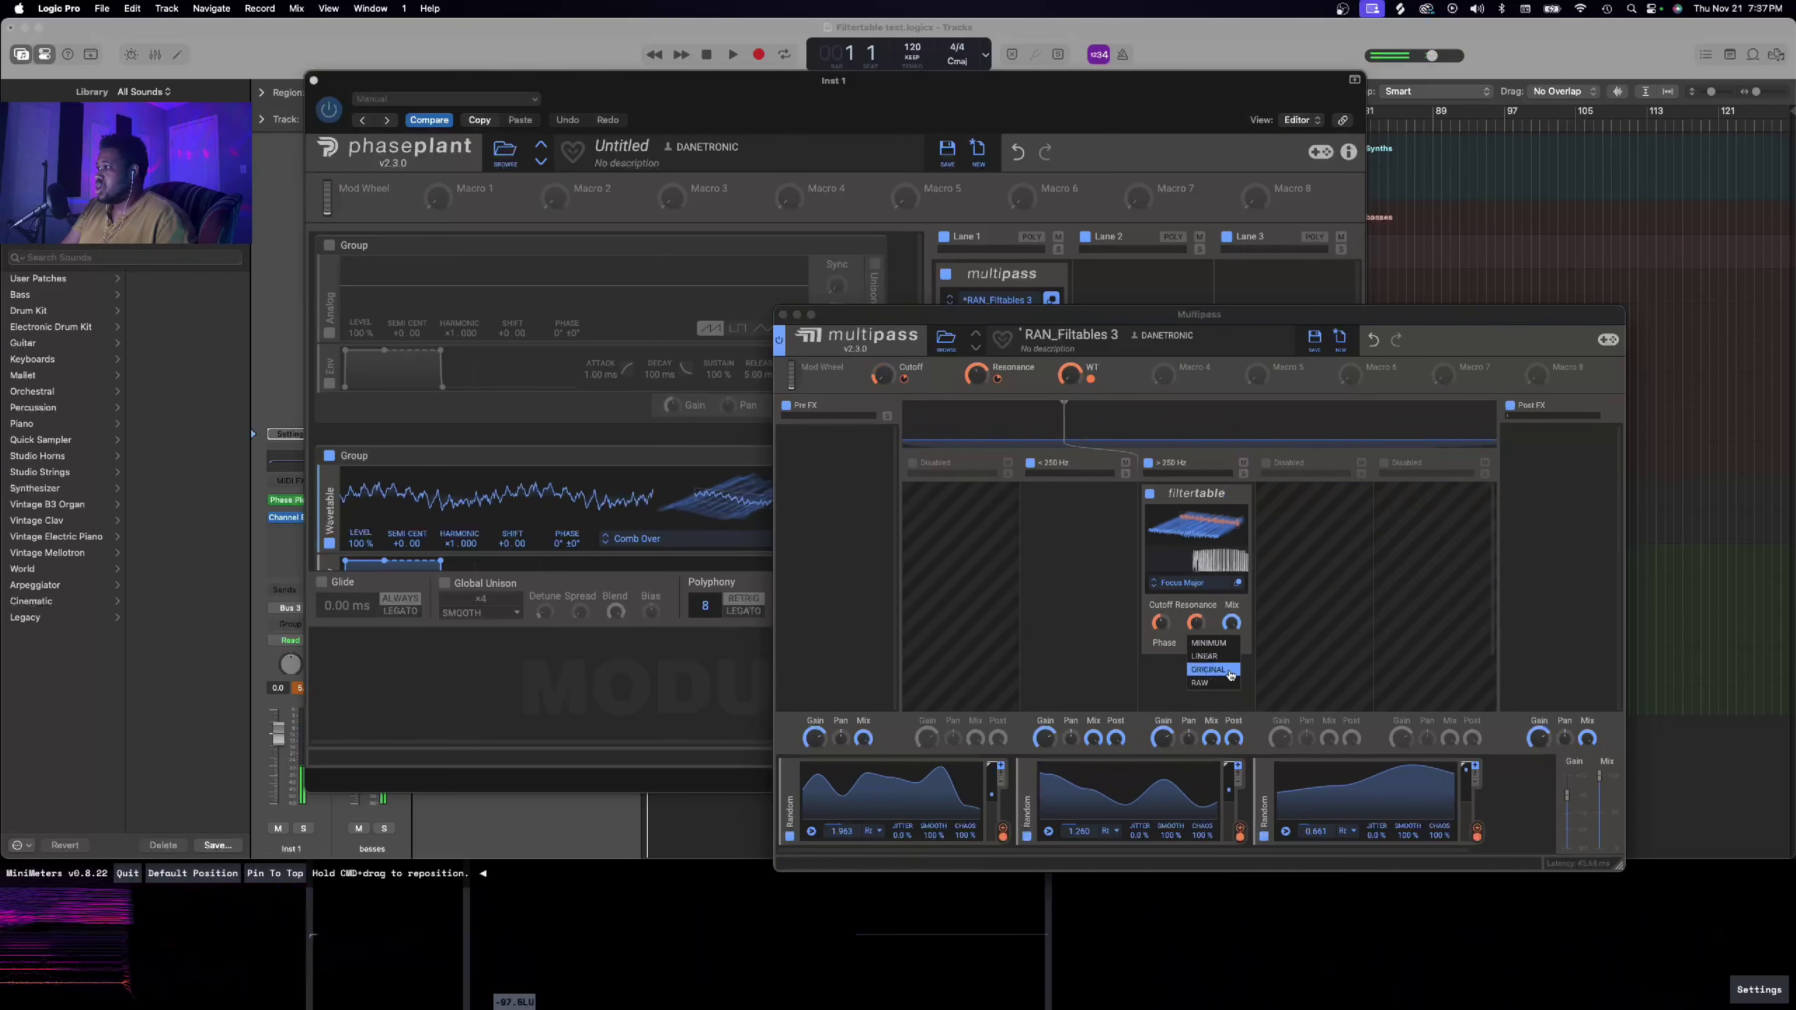
click(756, 483)
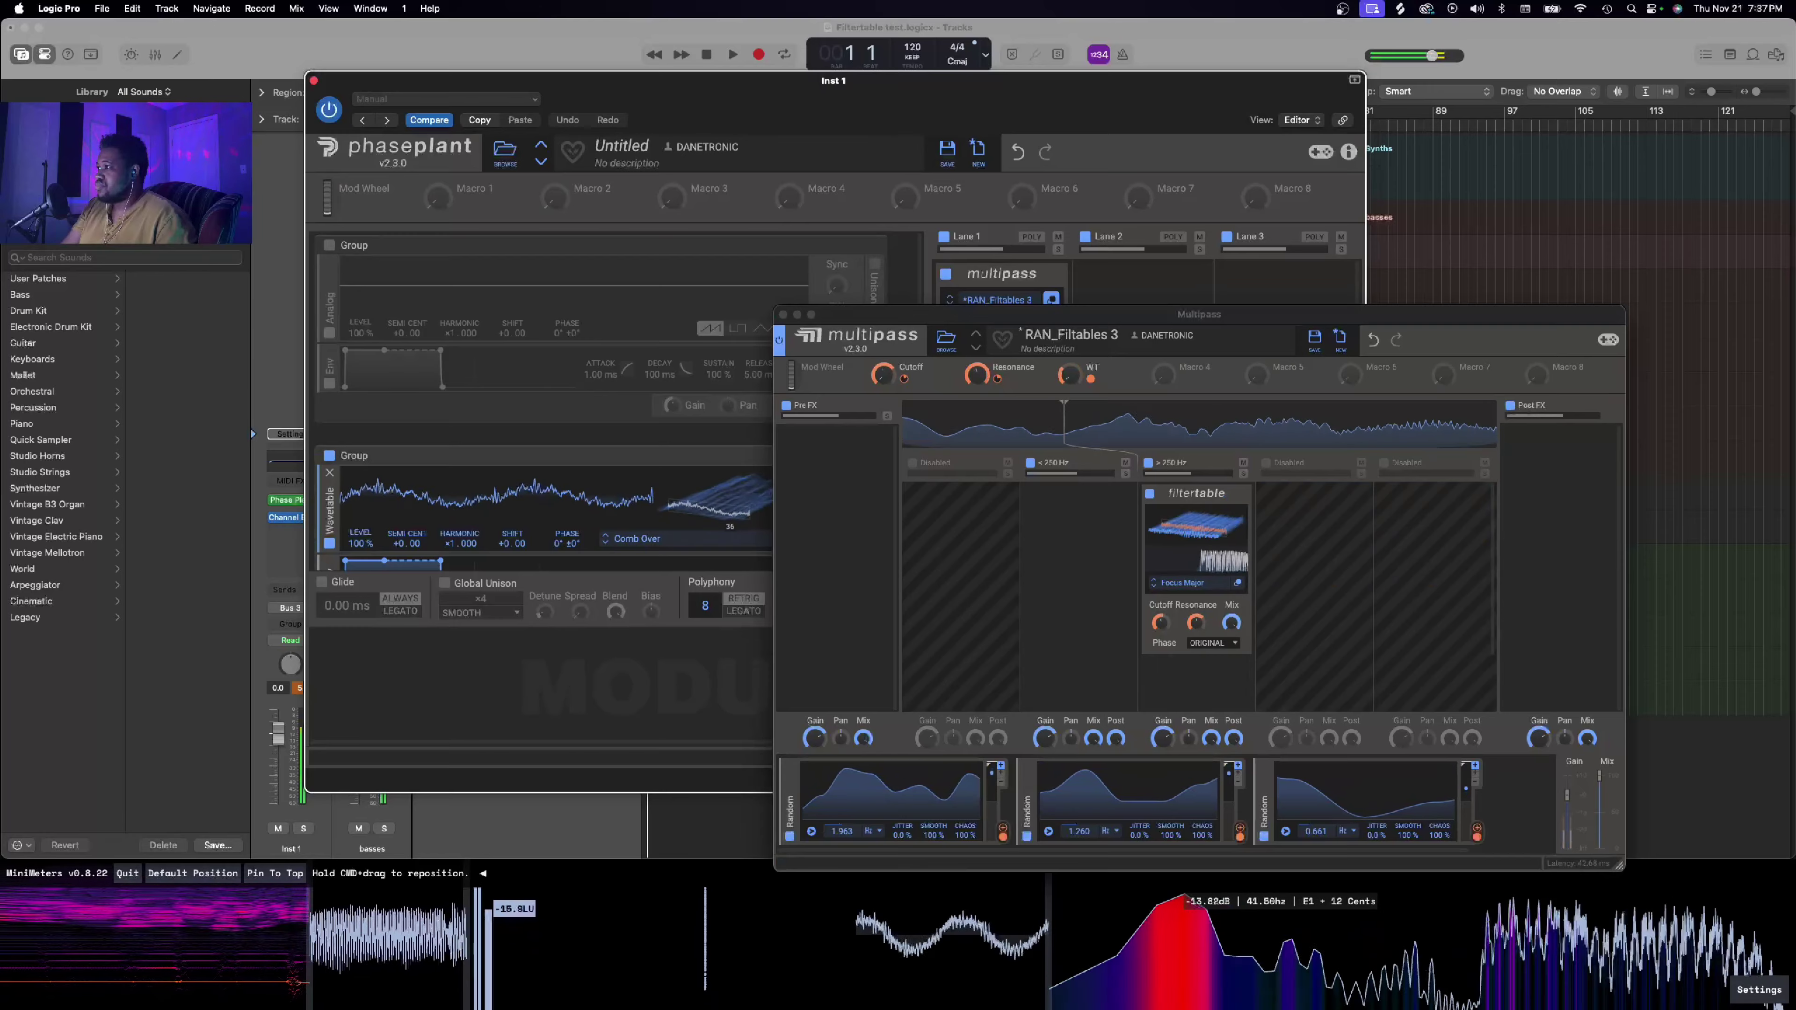
click(1154, 587)
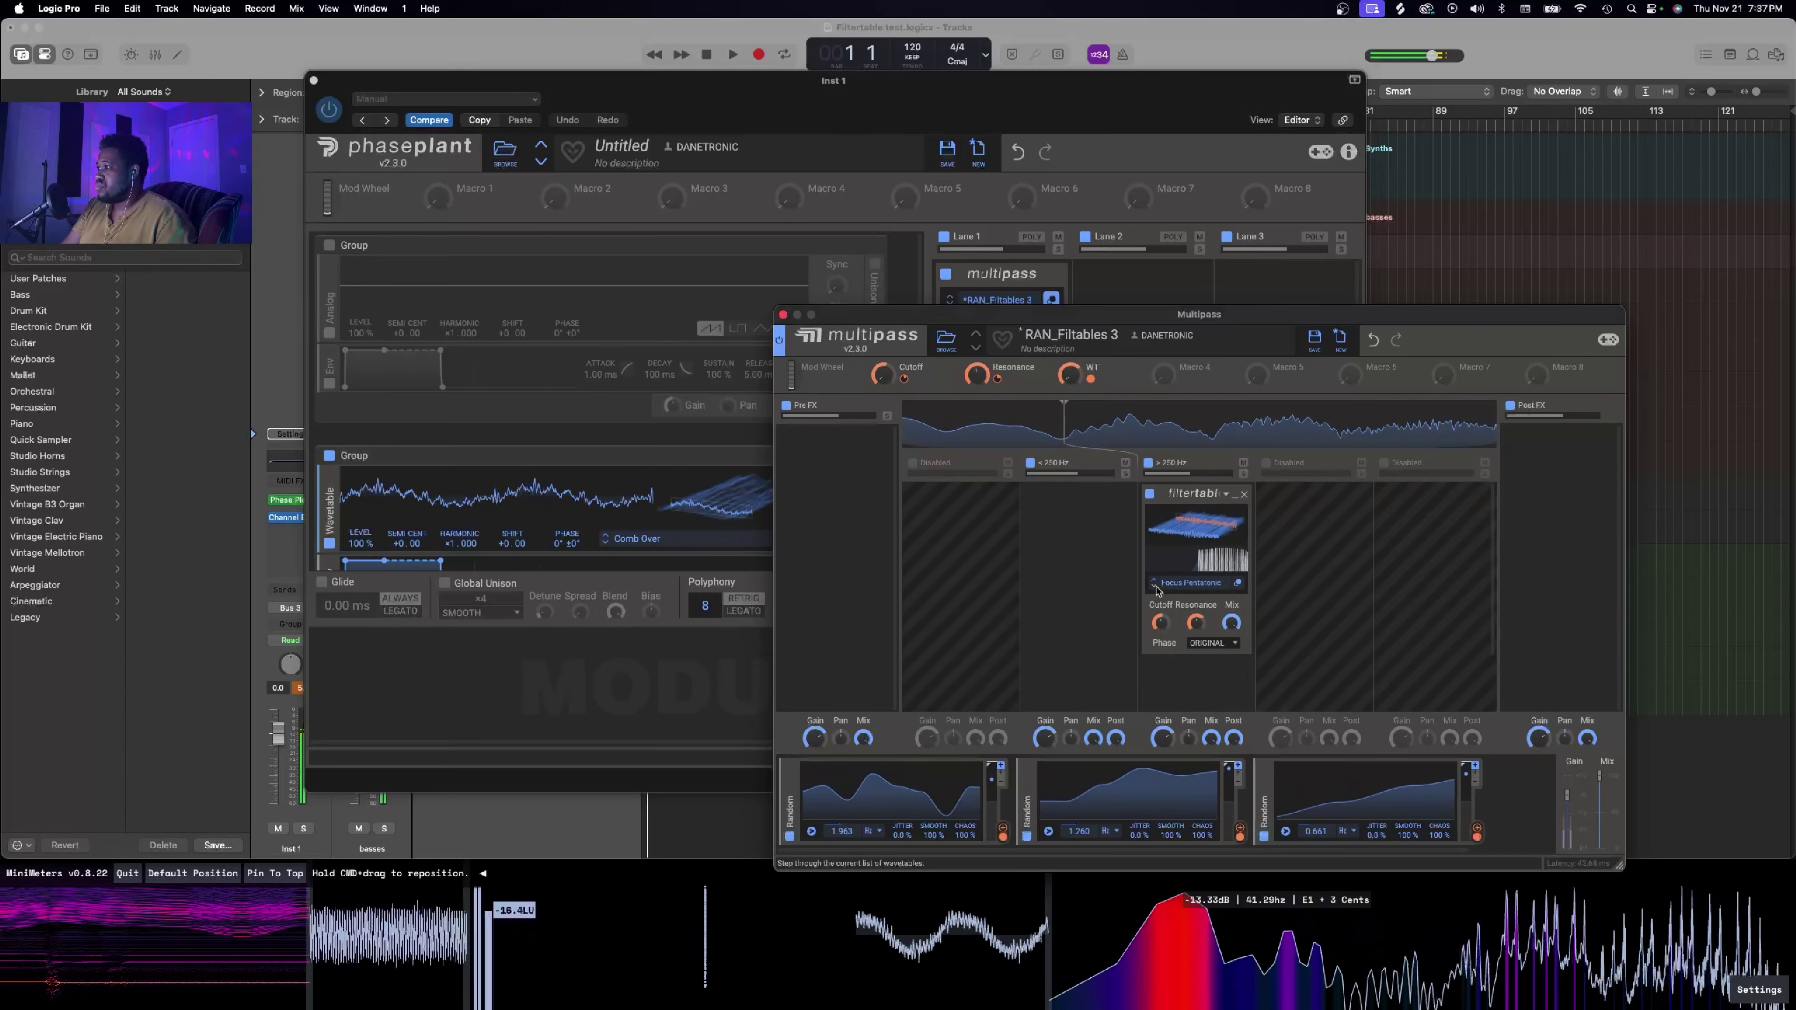
click(757, 482)
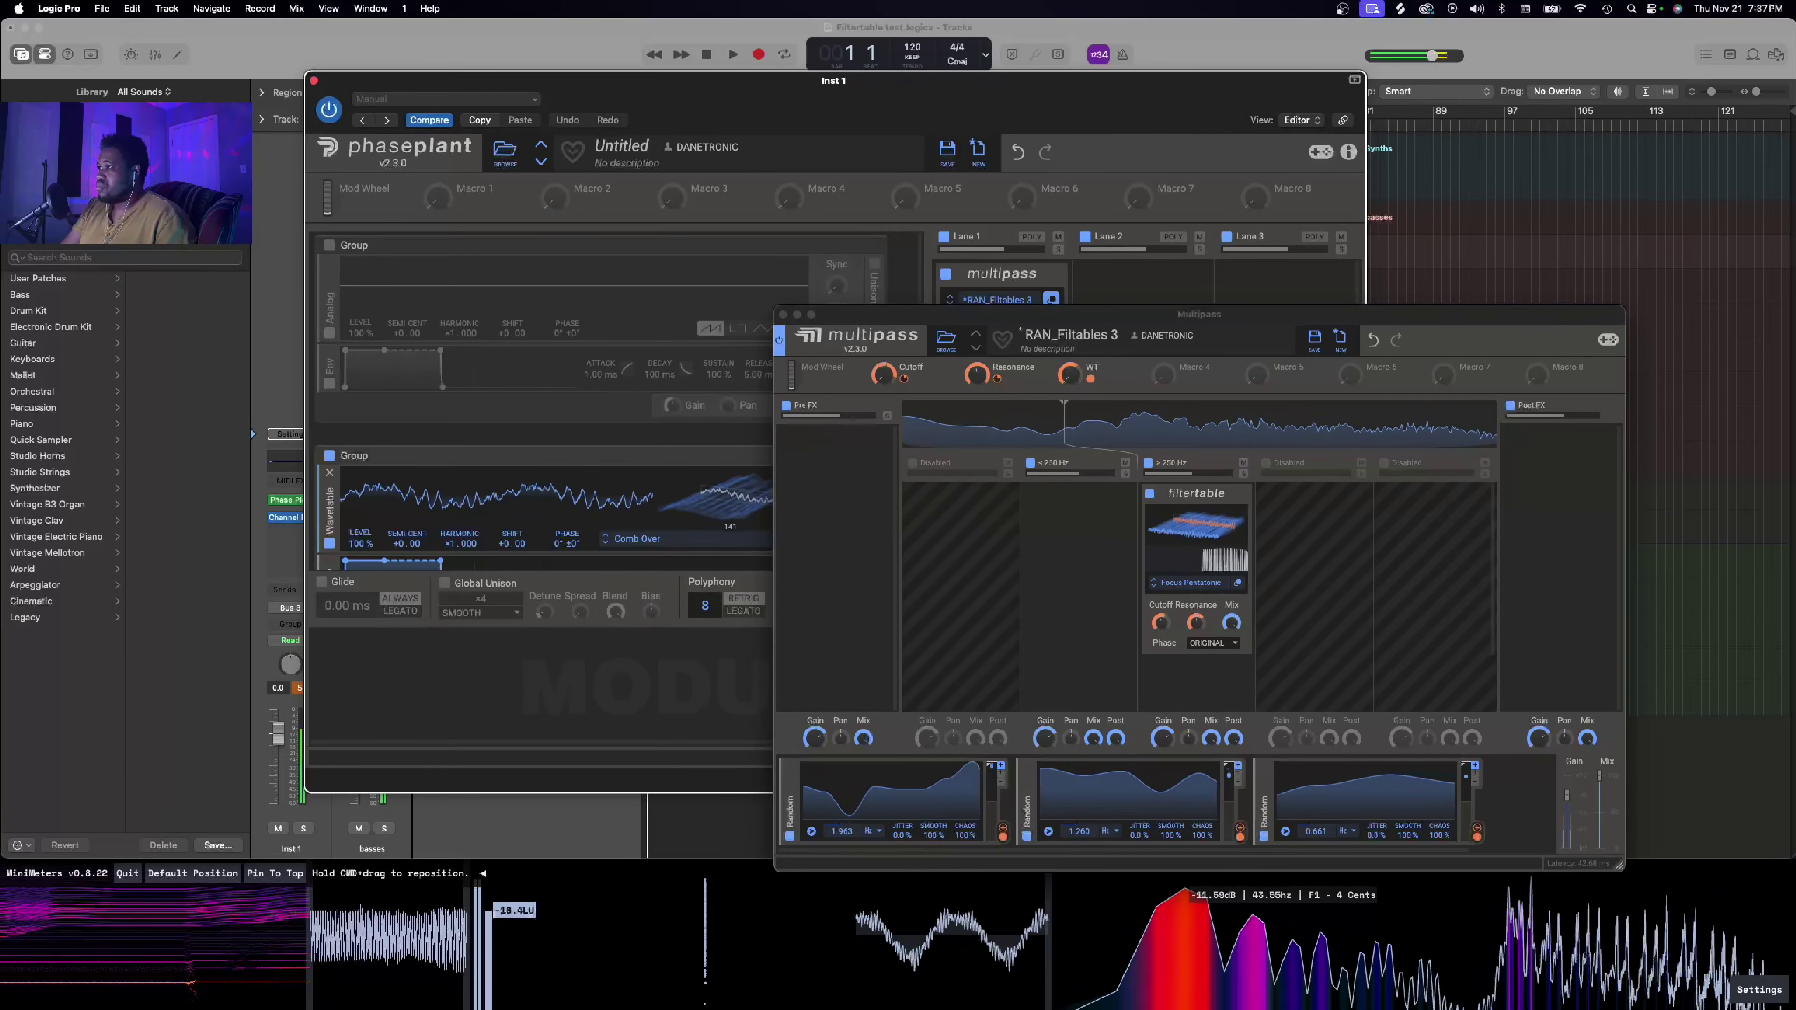
Step: Load Harmonic Wanderer from the factory Spectral wavetables into the wavetable oscillator and move it to frame 157
click(703, 543)
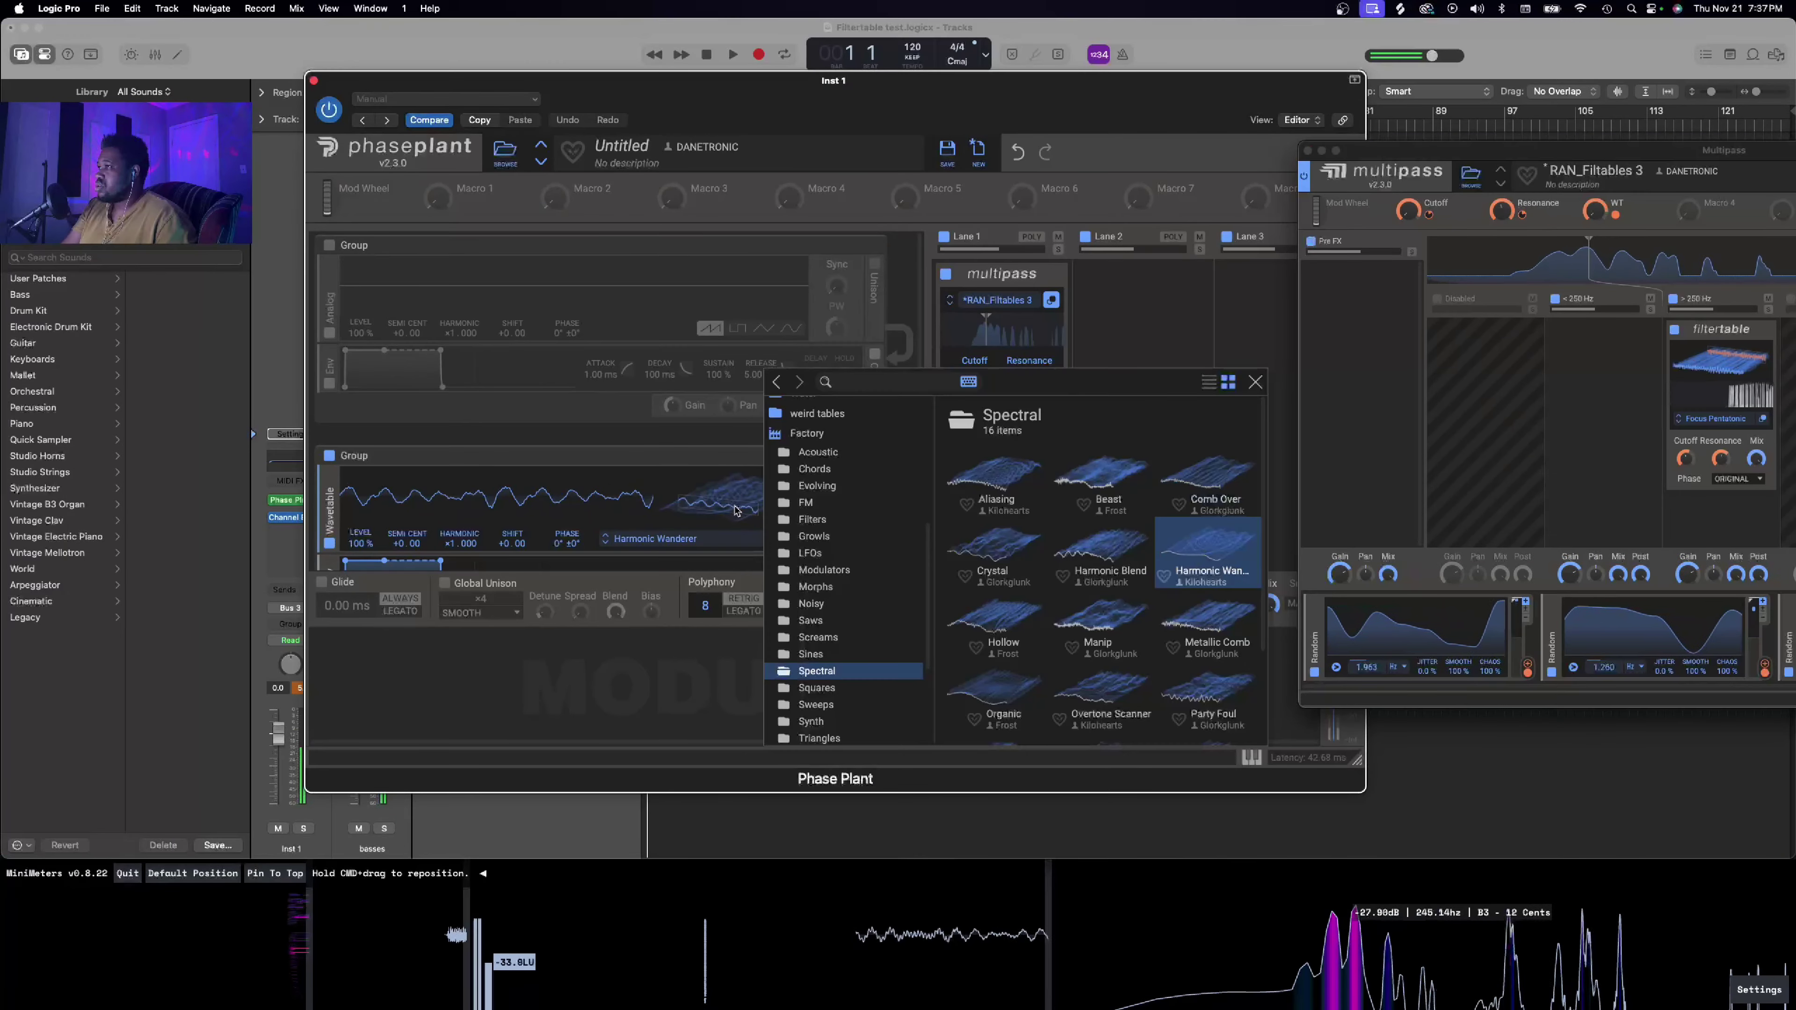
click(752, 507)
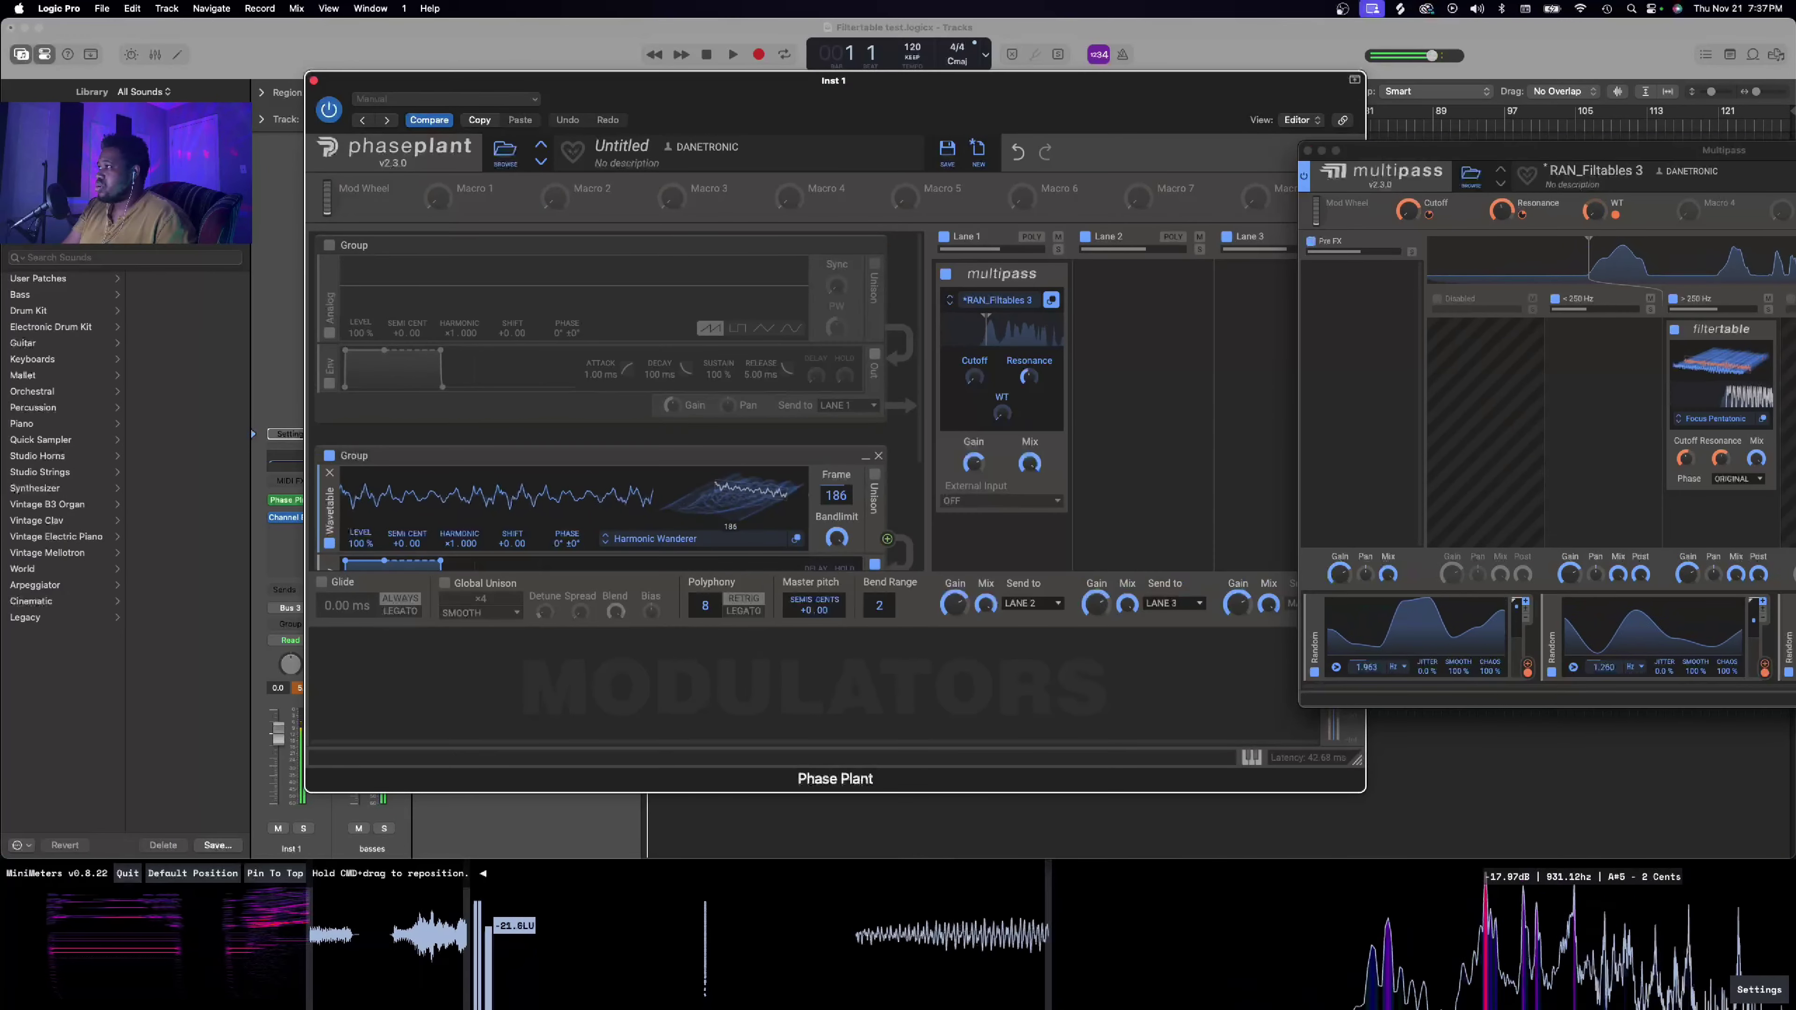
drag(1617, 152, 1135, 162)
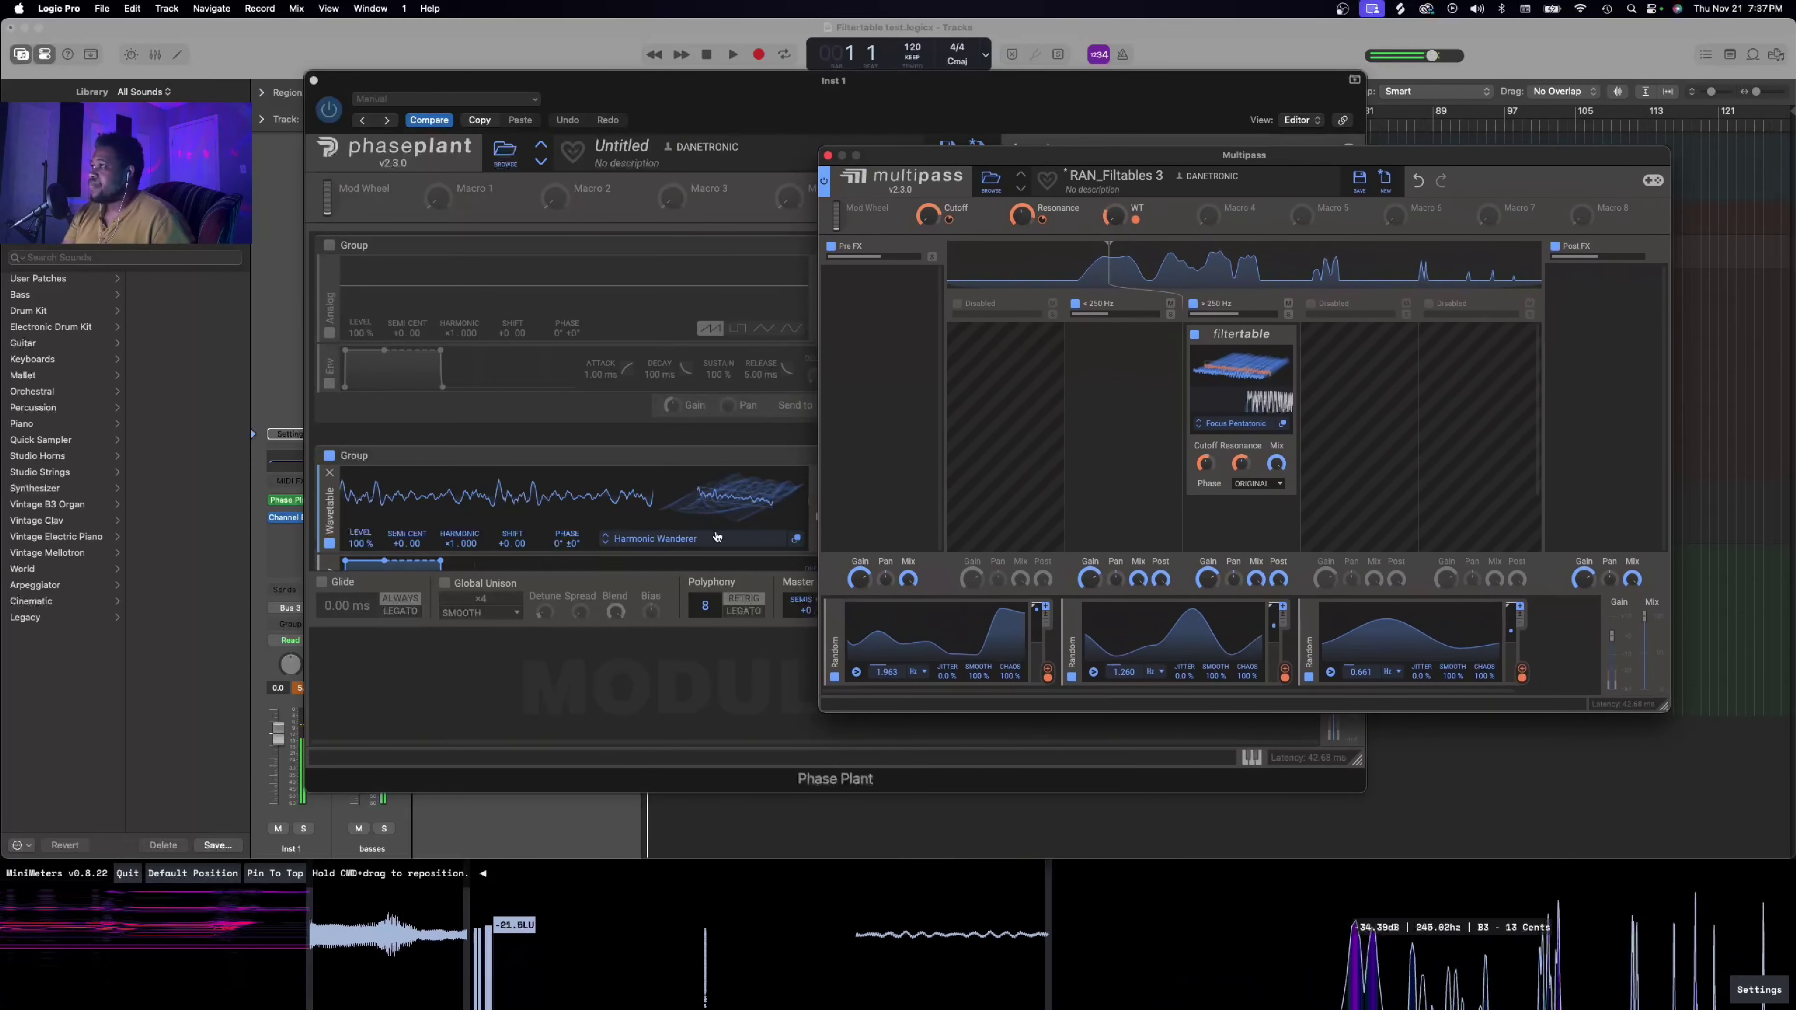
click(735, 510)
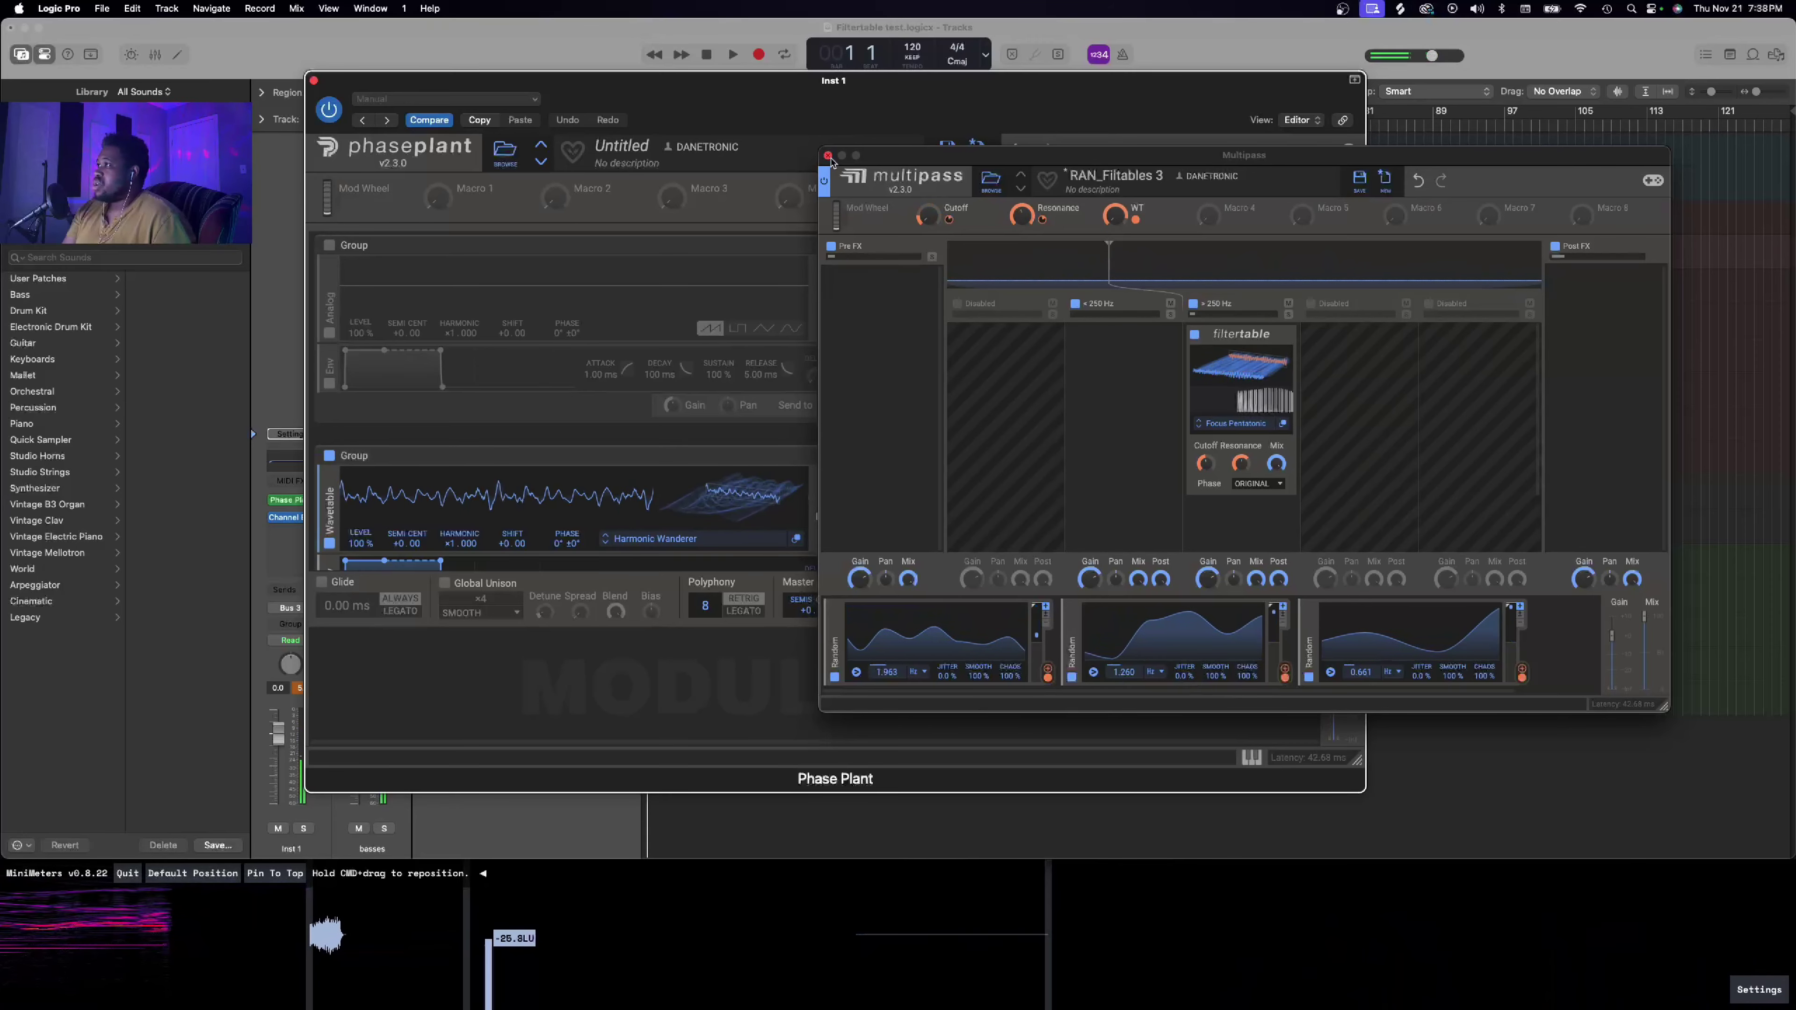
Step: Close the Multipass editor and the Phase Plant window, and play the arrangement from bar 1 to bar 33
click(634, 163)
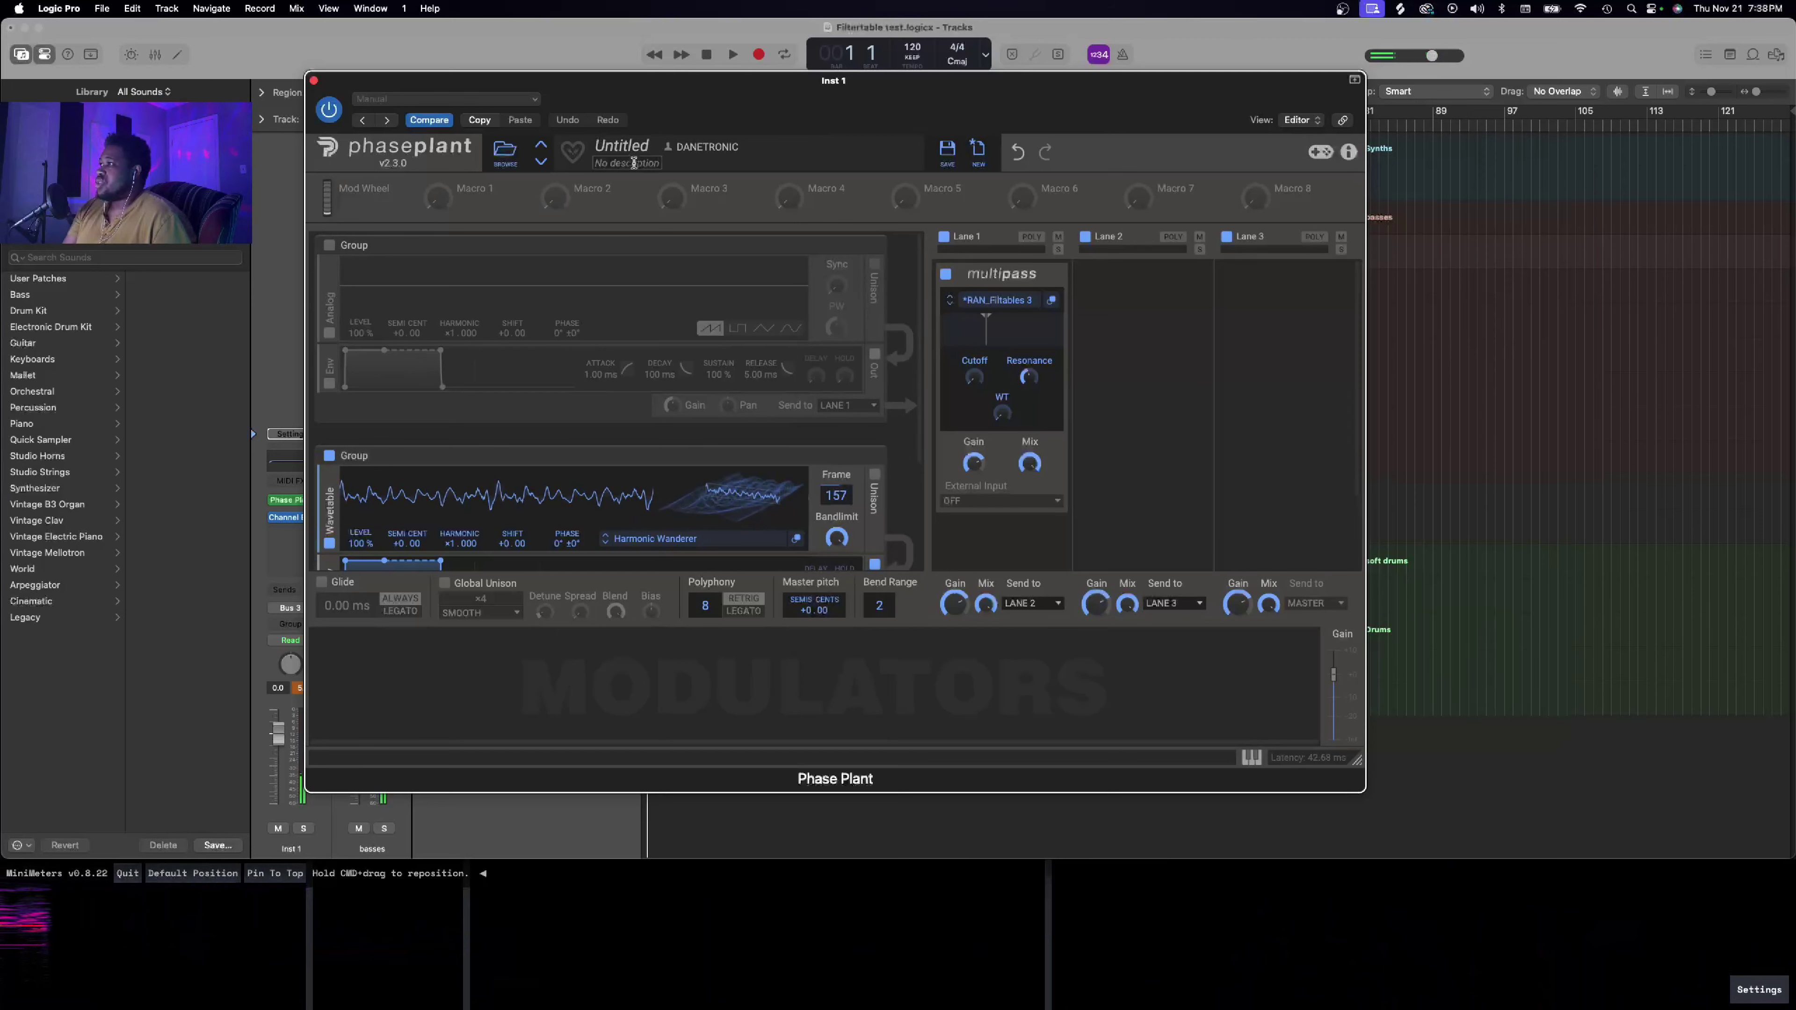
click(314, 82)
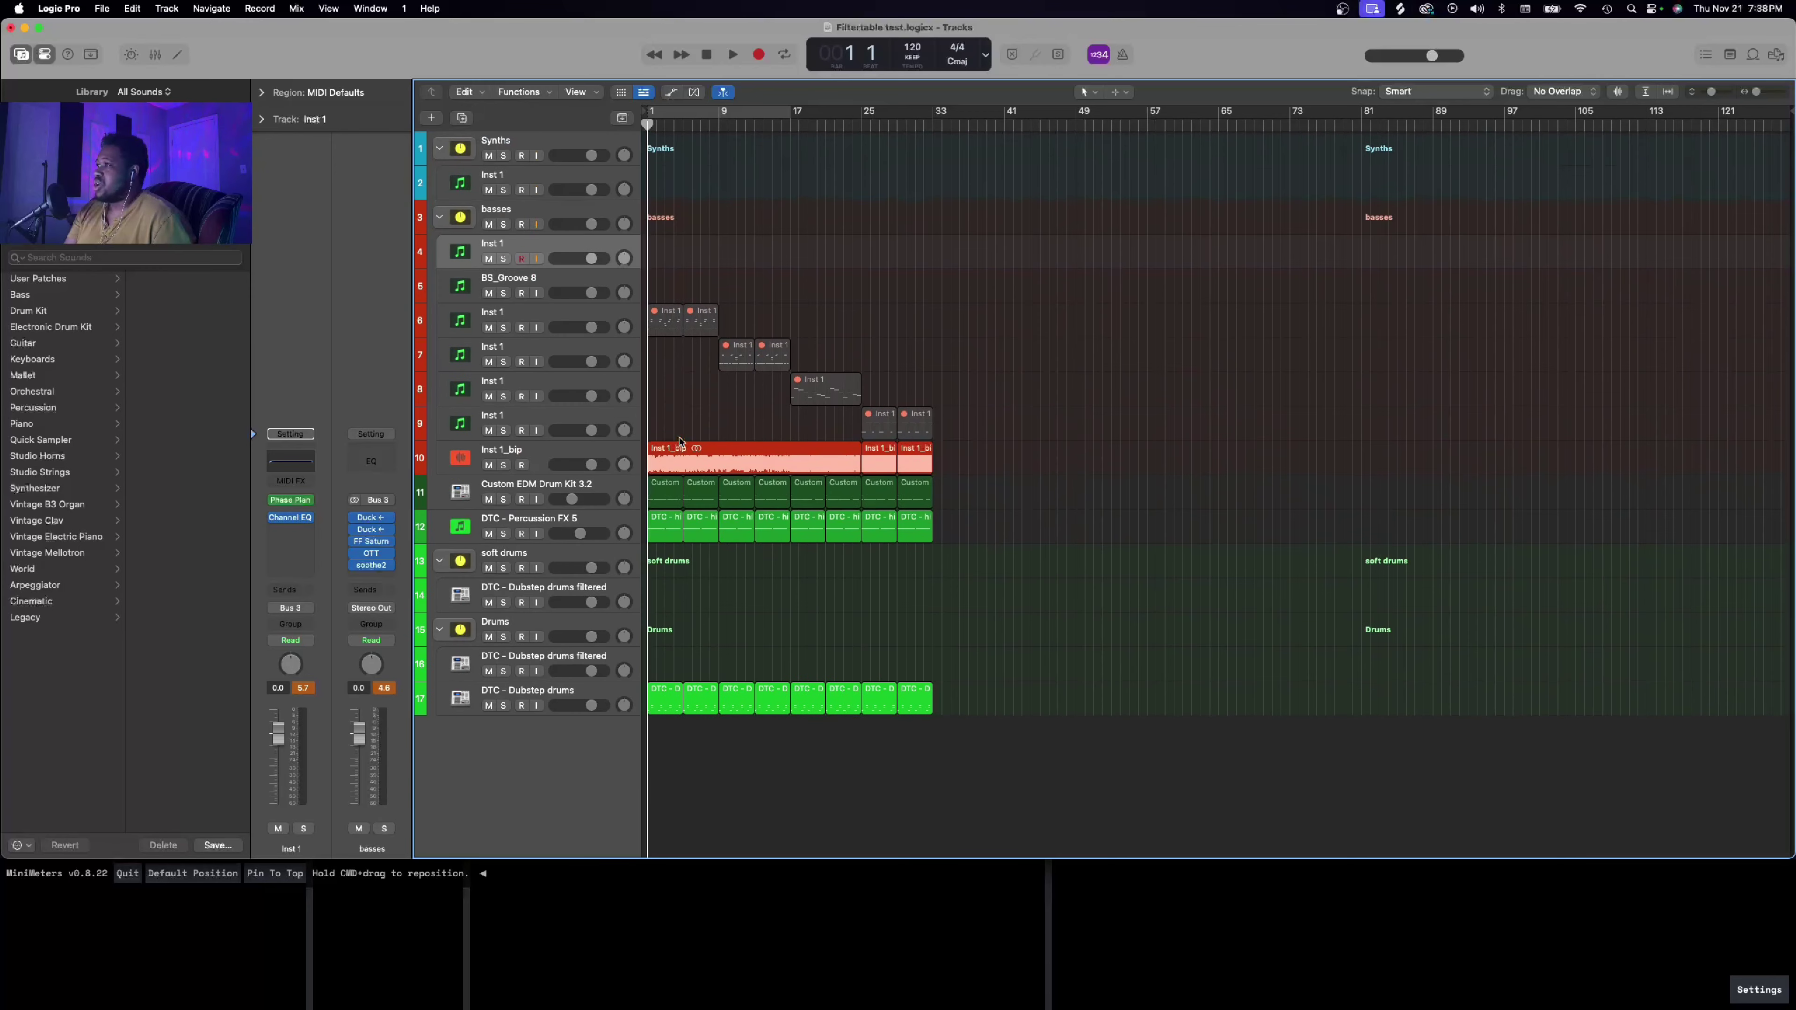
scroll(678, 440, up, 5)
scroll(679, 440, down, 2)
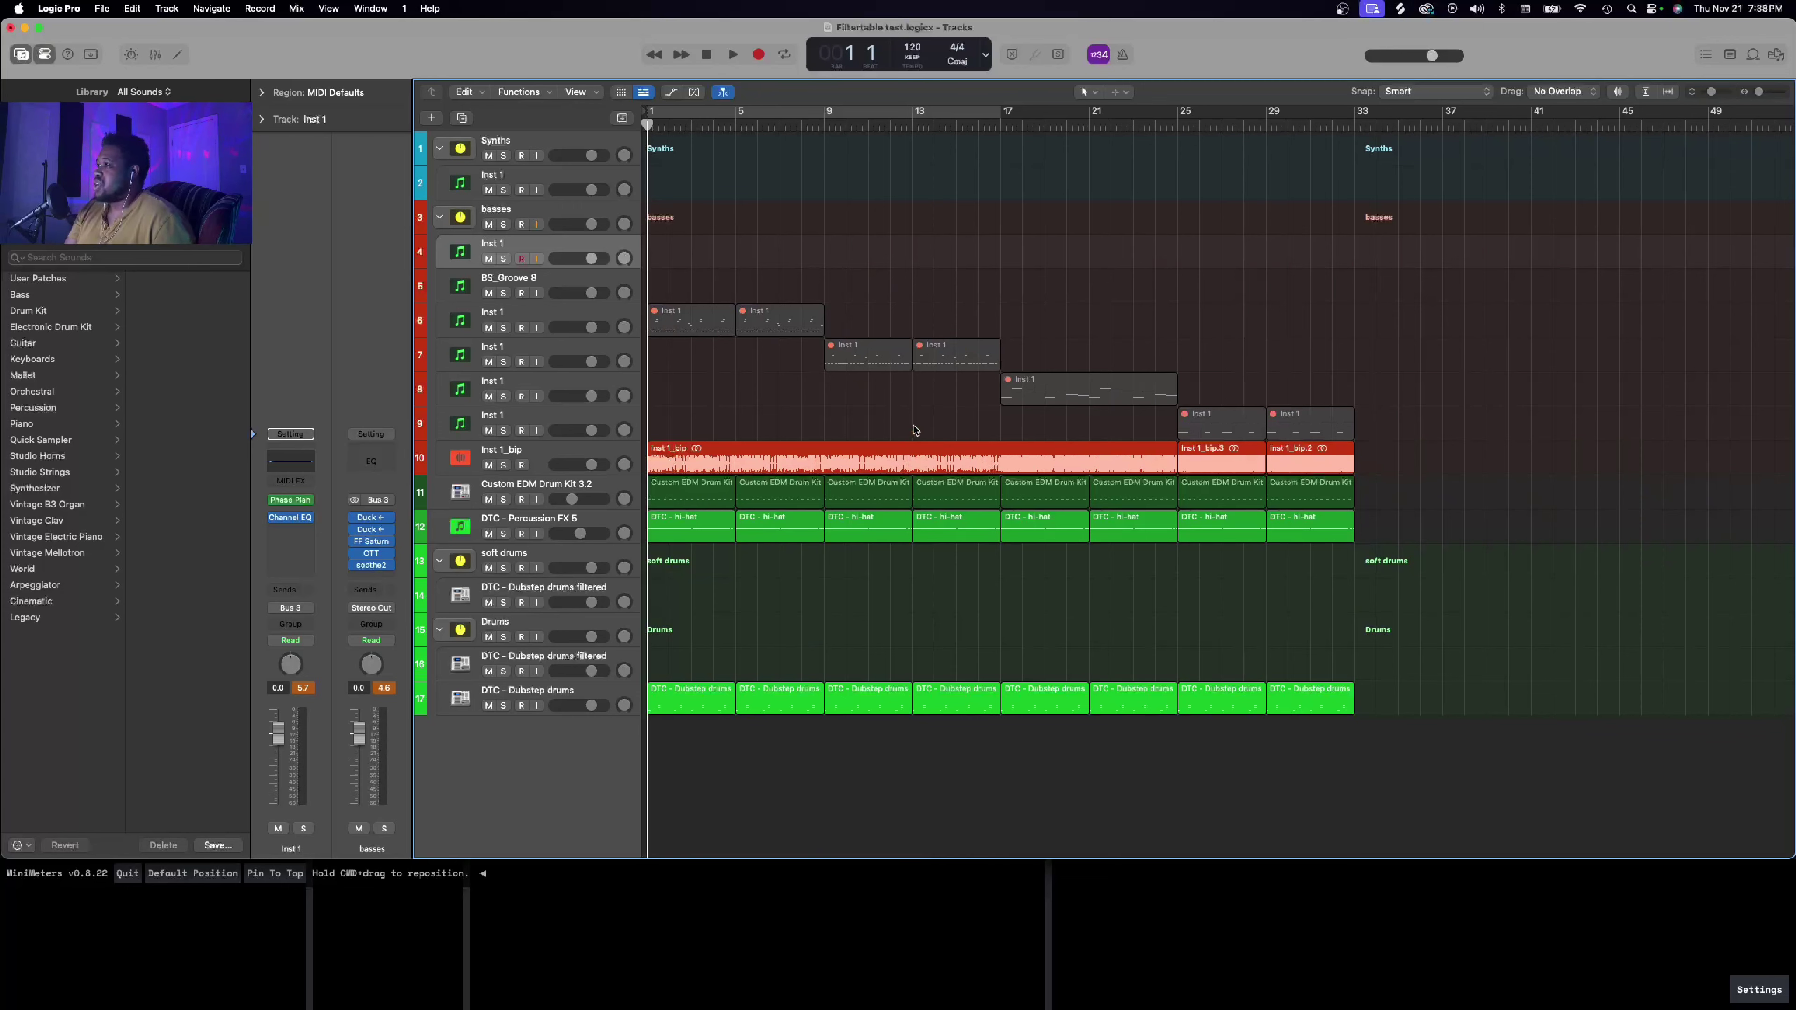
key(space)
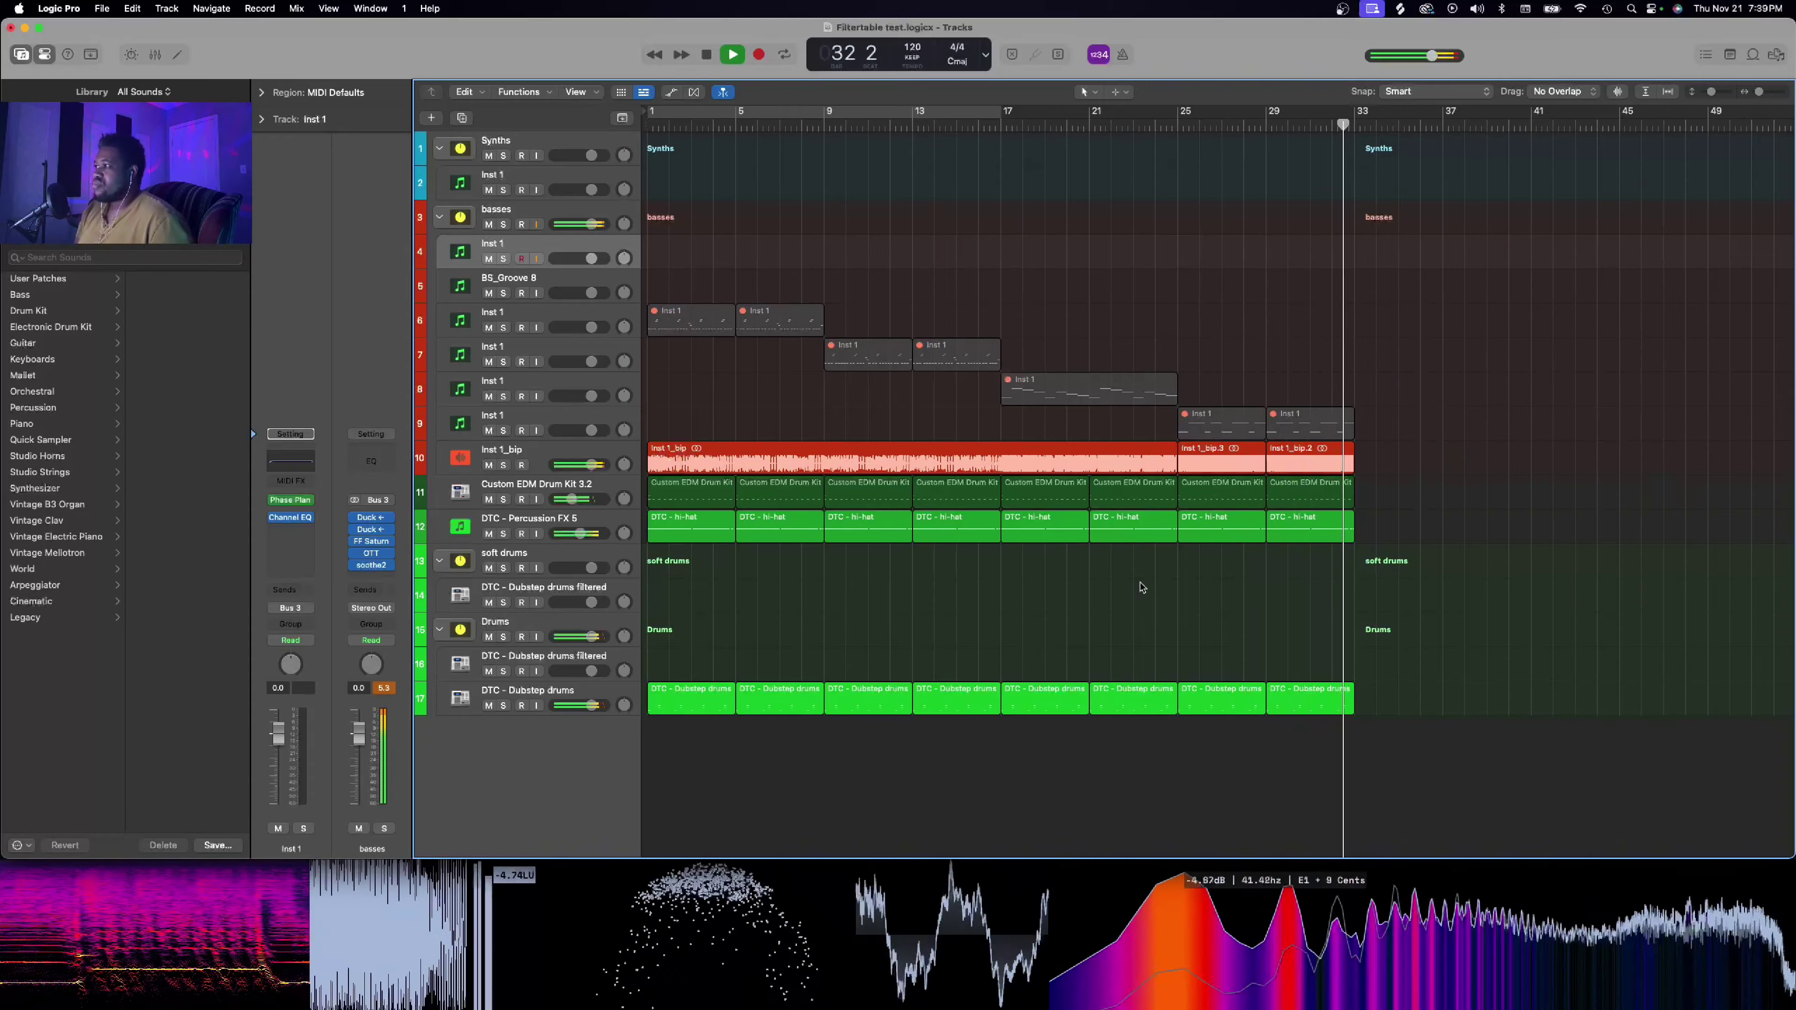
key(space)
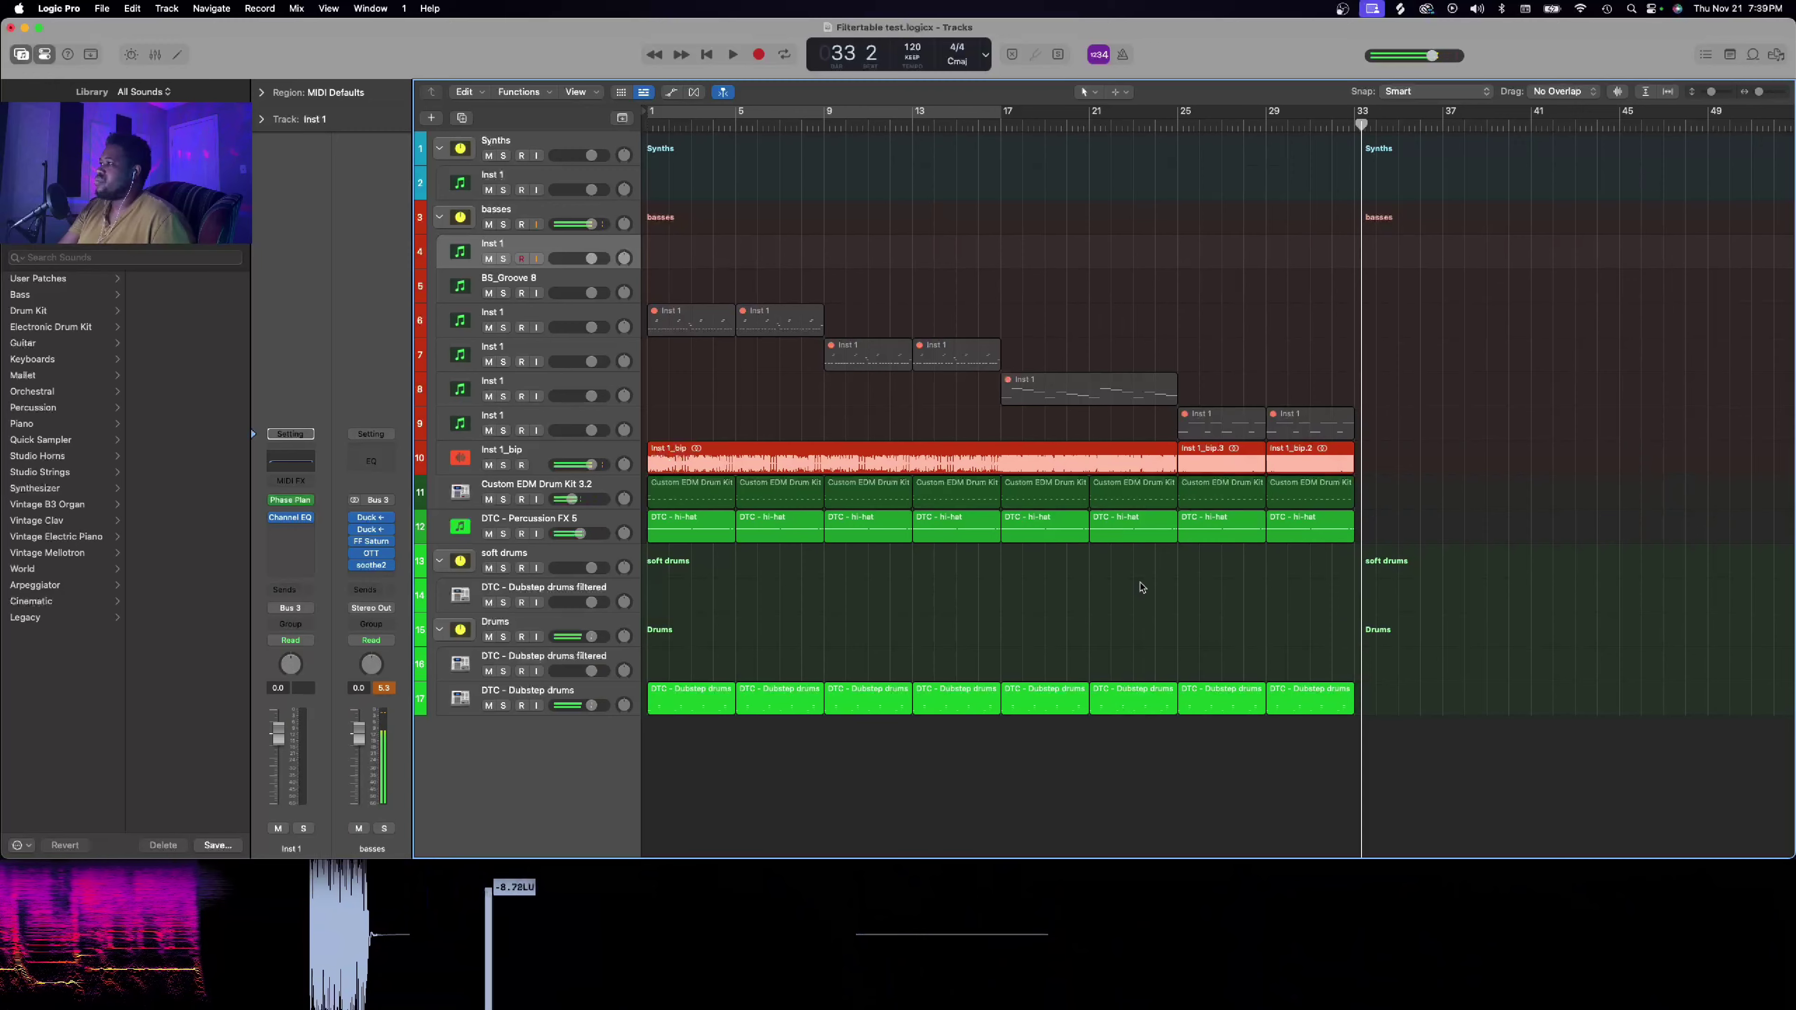